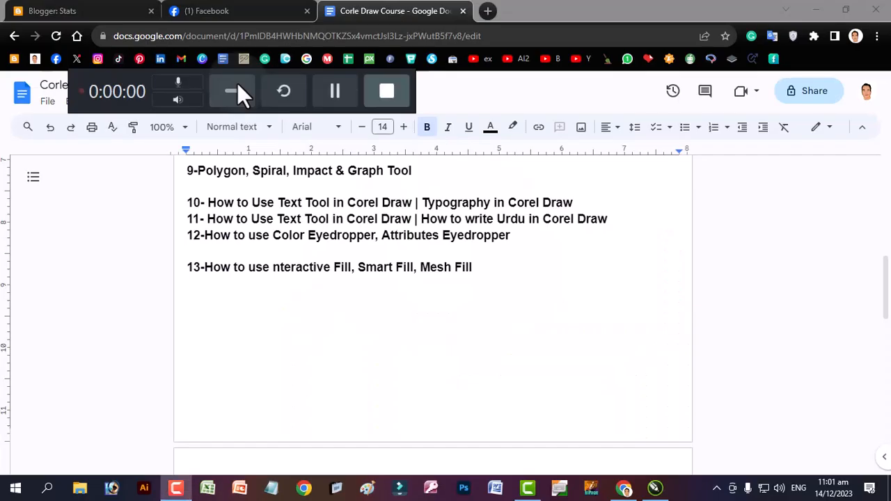
- Review the fill tools named in the lesson 13 title of the course outline
{"action": "left_click", "coordinate": [237, 84]}
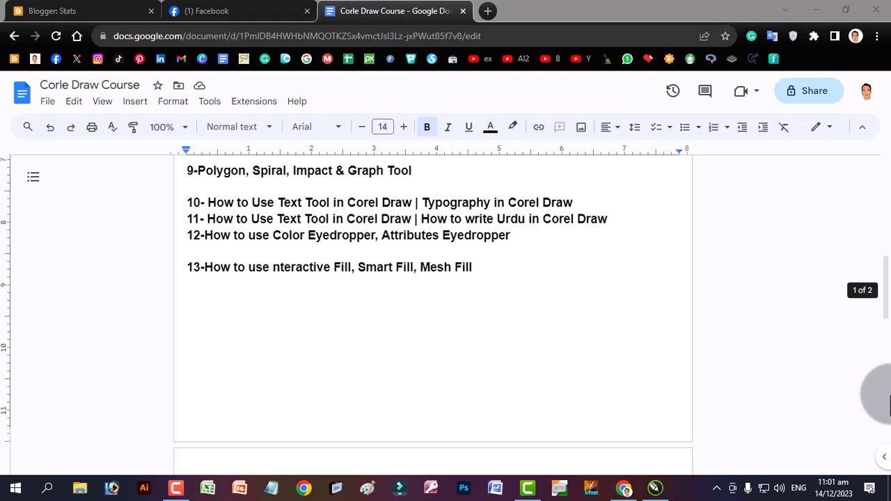
{"action": "left_click", "coordinate": [310, 268]}
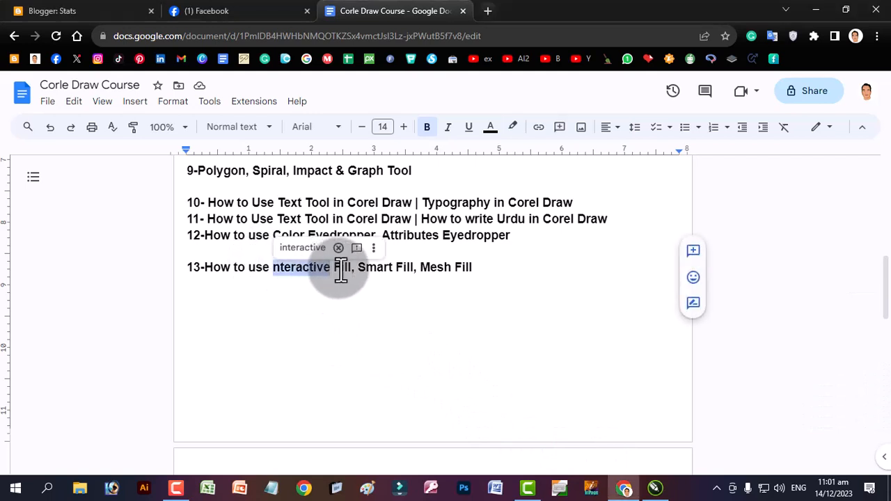
{"action": "left_click_drag", "start_coordinate": [358, 268], "coordinate": [472, 272]}
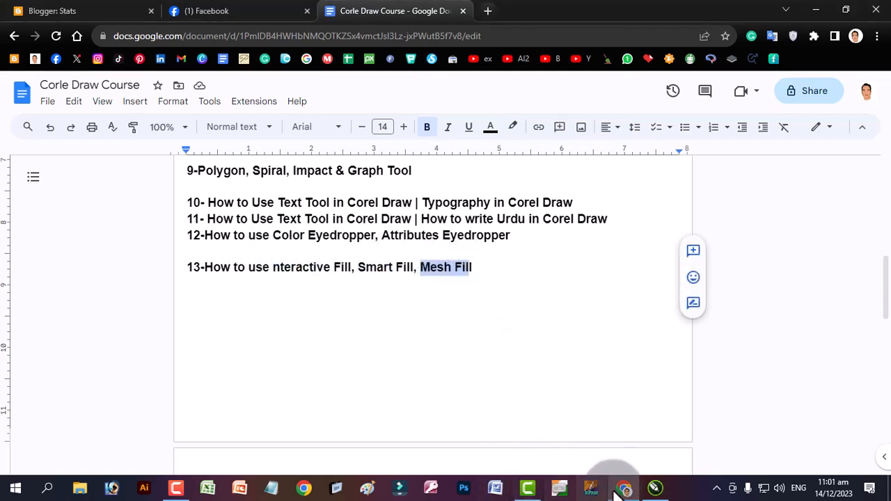
- Switch to CorelDRAW and change the A4 page orientation to landscape
{"action": "left_click", "coordinate": [655, 489]}
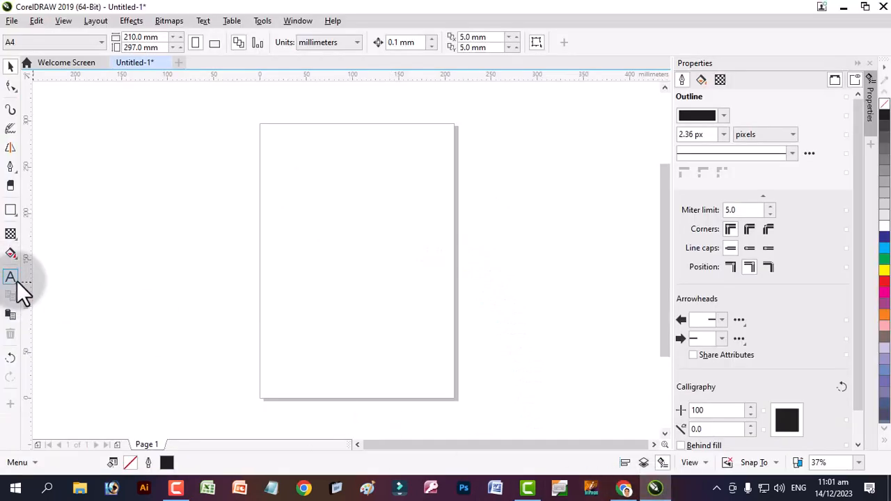
{"action": "left_click", "coordinate": [16, 258]}
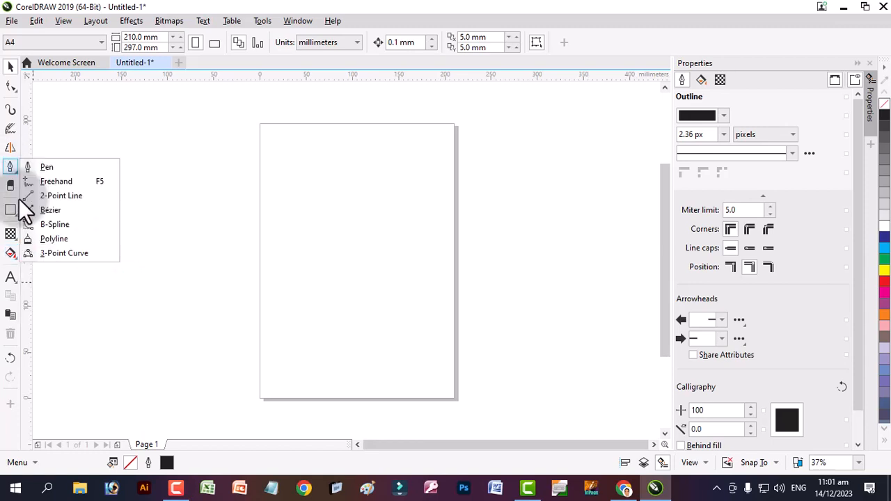
{"action": "left_click", "coordinate": [28, 210]}
{"action": "left_click", "coordinate": [363, 246]}
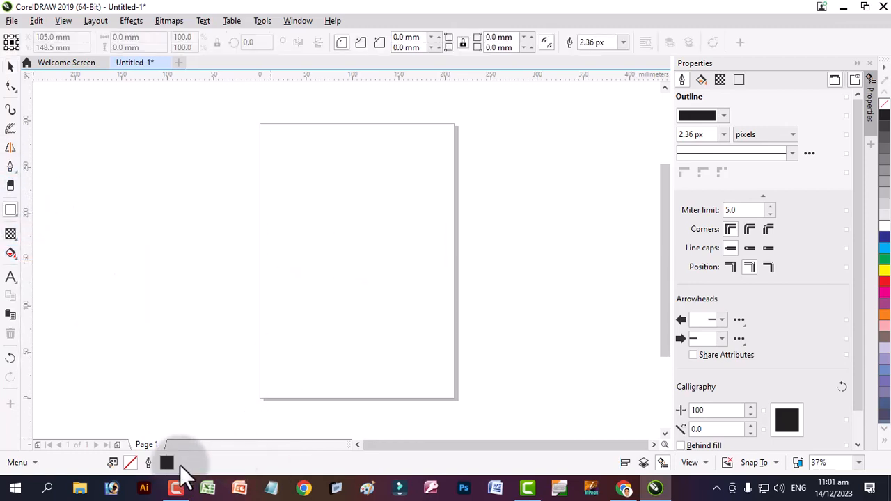
{"action": "right_click", "coordinate": [134, 446]}
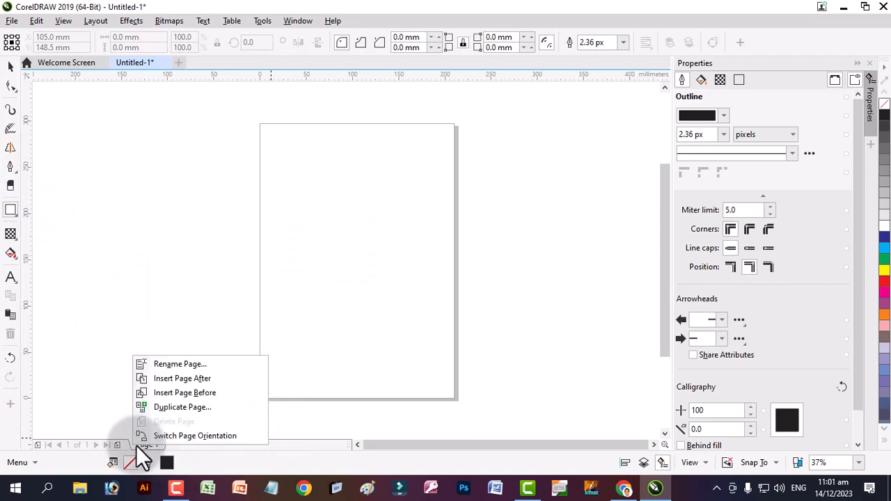
{"action": "left_click", "coordinate": [187, 437]}
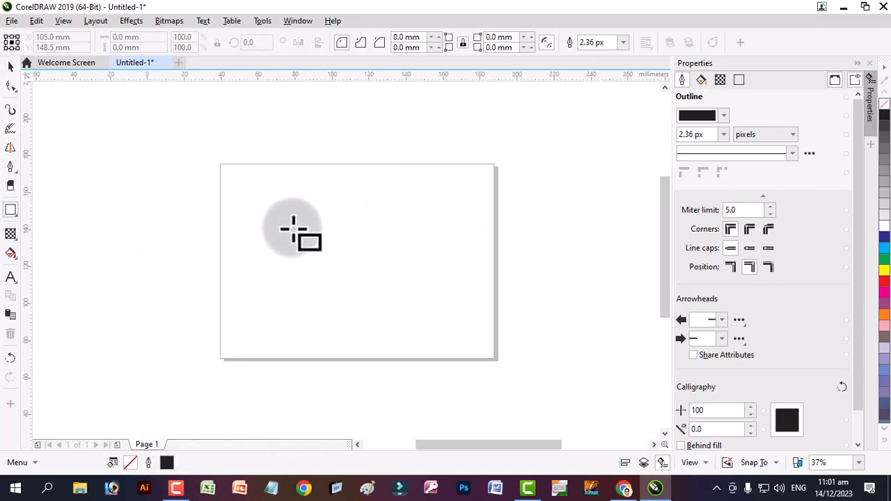
- Draw a rectangle about 83 mm wide and 79 mm high on the left half of the page
{"action": "scroll", "coordinate": [291, 232], "scroll_direction": "up", "scroll_amount": 2}
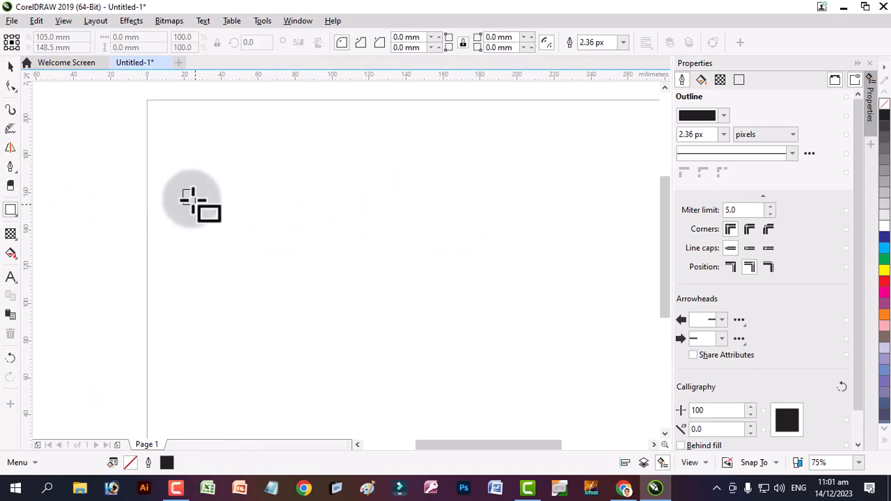
{"action": "left_click_drag", "start_coordinate": [183, 190], "coordinate": [337, 344]}
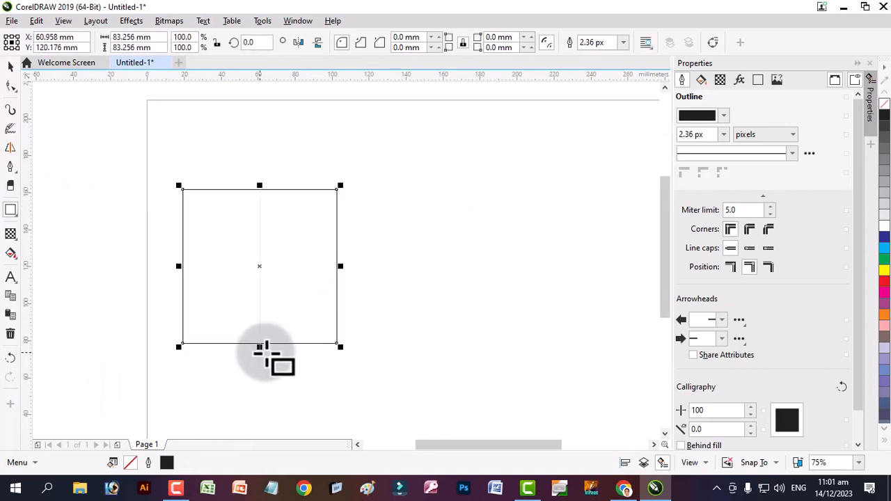
{"action": "left_click_drag", "start_coordinate": [261, 351], "coordinate": [263, 335]}
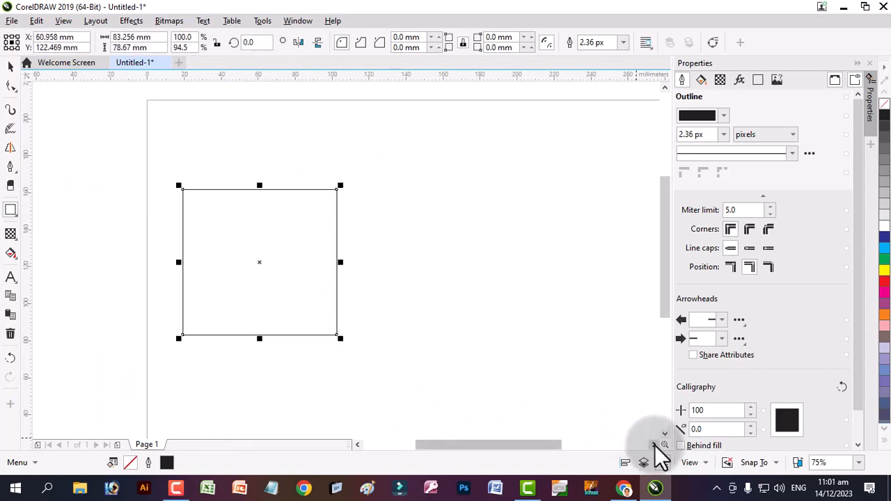
- Place a copy of the rectangle level with the original on the right half of the page, centred at about X 200 mm
{"action": "left_click", "coordinate": [653, 444]}
{"action": "left_click_drag", "start_coordinate": [193, 263], "coordinate": [451, 262]}
{"action": "right_click", "coordinate": [451, 263]}
{"action": "left_click", "coordinate": [11, 66]}
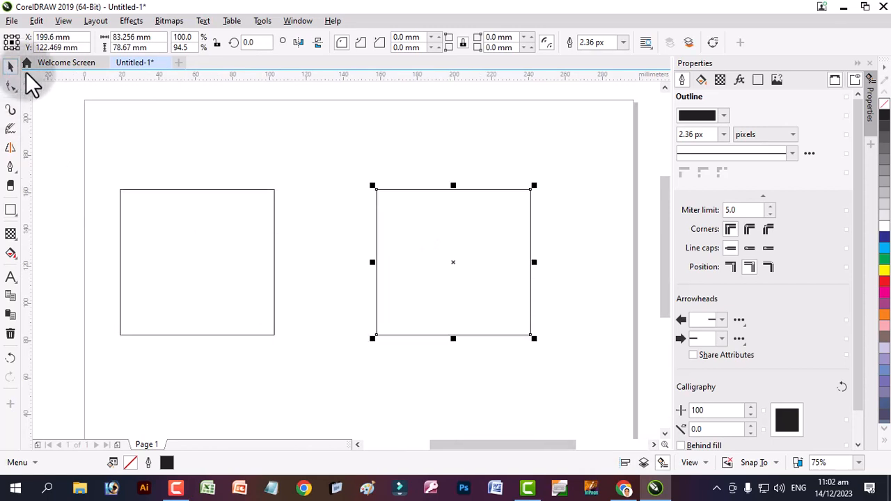
- Fill the left rectangle with an elliptical fountain fill running from black to white
{"action": "left_click", "coordinate": [234, 243]}
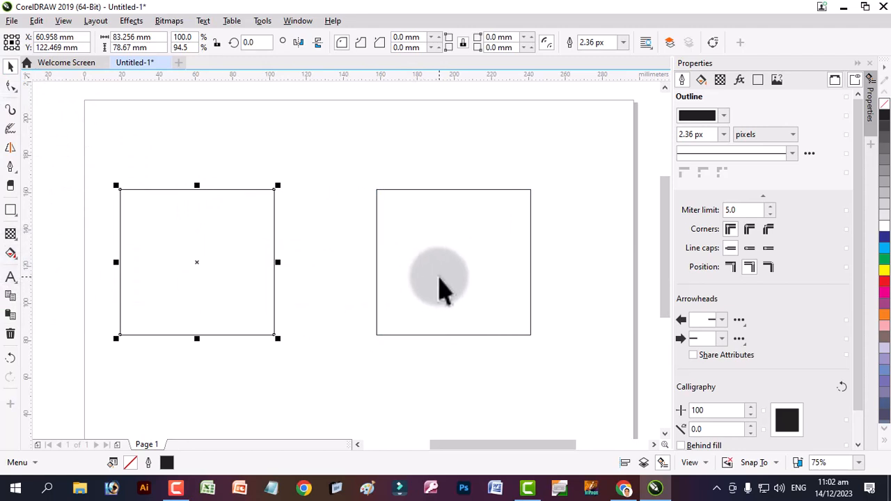
{"action": "left_click", "coordinate": [440, 287]}
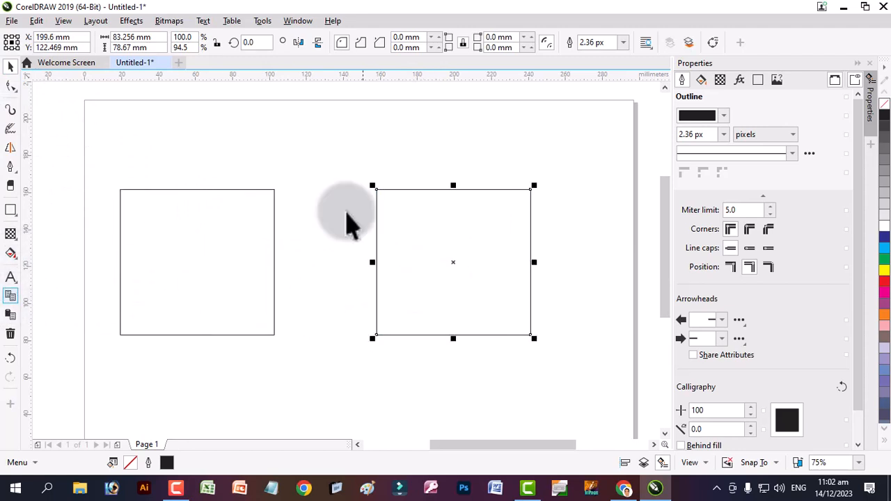
{"action": "left_click", "coordinate": [204, 215]}
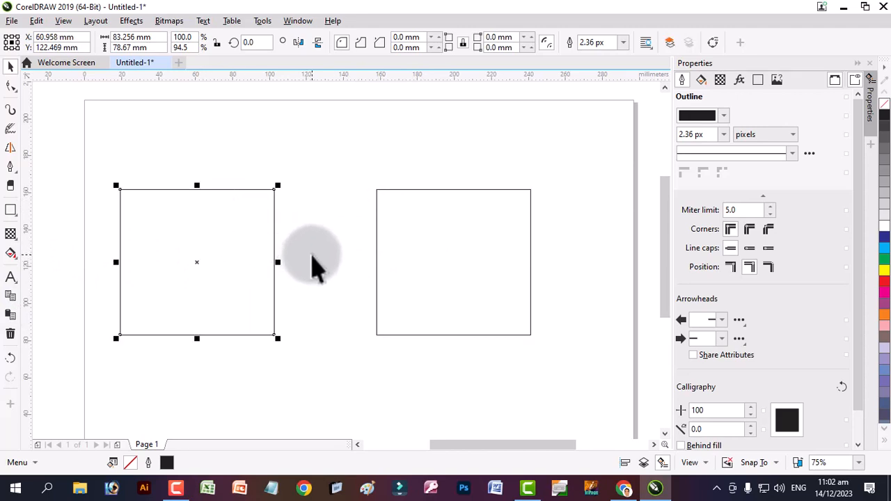
{"action": "key", "text": "F11"}
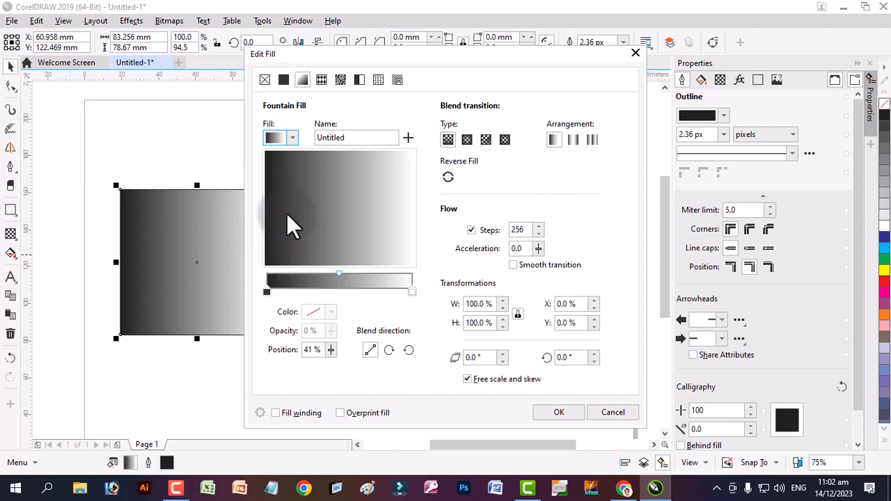
{"action": "left_click", "coordinate": [279, 79]}
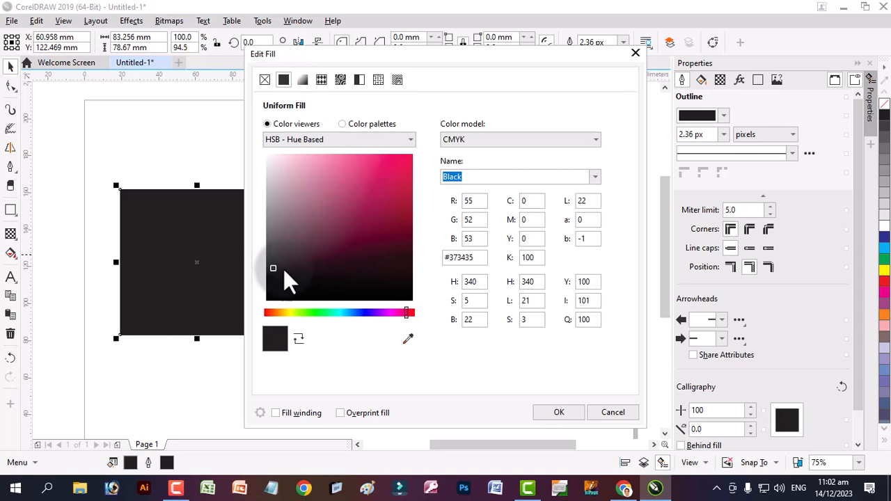
{"action": "left_click", "coordinate": [307, 82]}
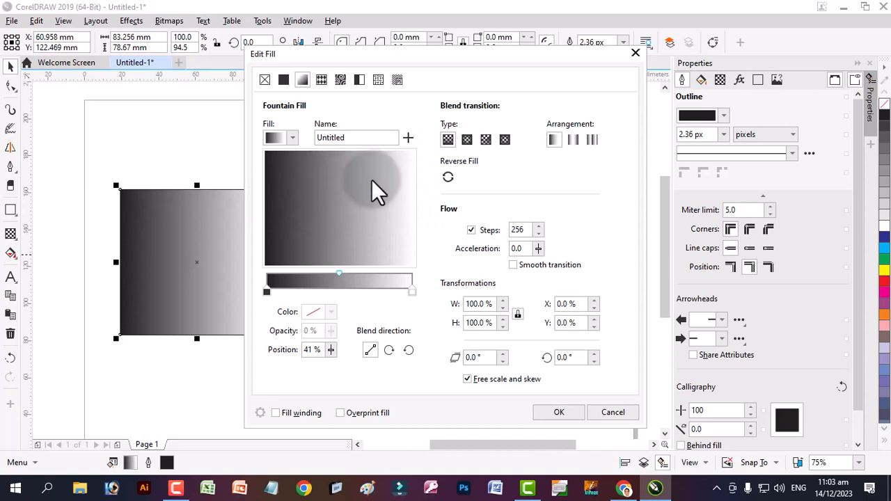
{"action": "left_click", "coordinate": [466, 141]}
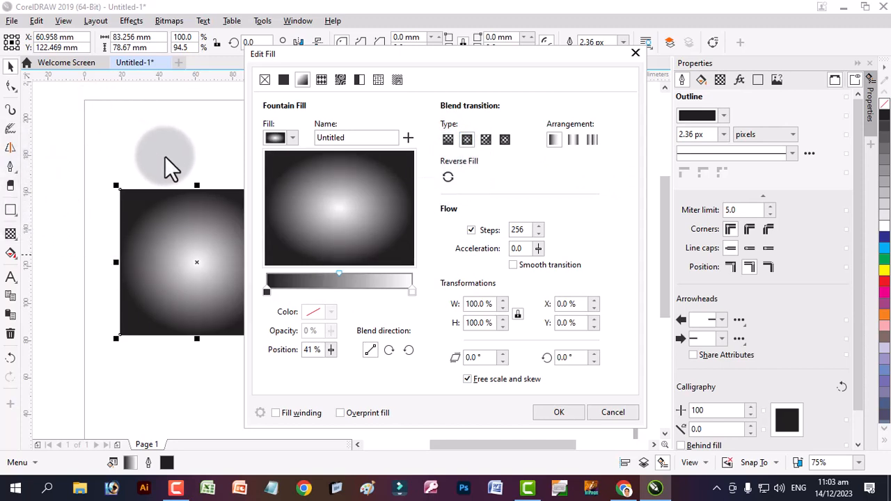
{"action": "left_click", "coordinate": [560, 412]}
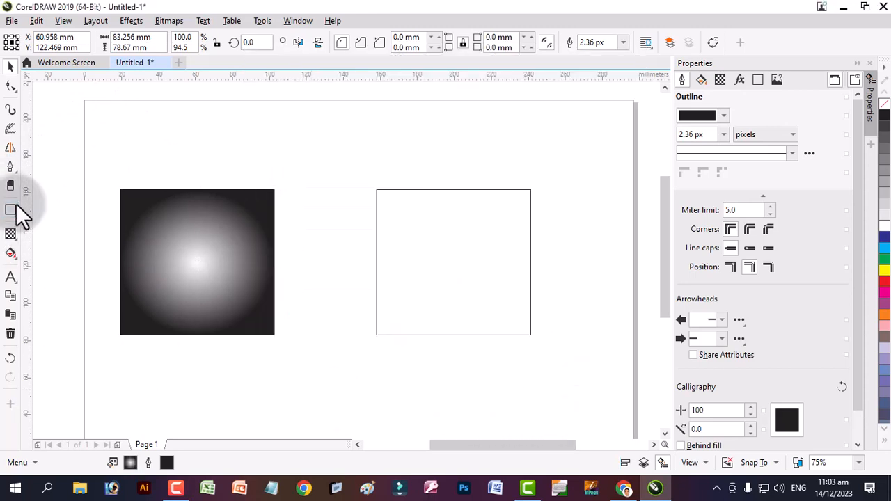
- Draw two overlapping ellipses above the rectangles, about 47 × 34 mm and 18 × 15 mm
{"action": "left_click", "coordinate": [16, 209]}
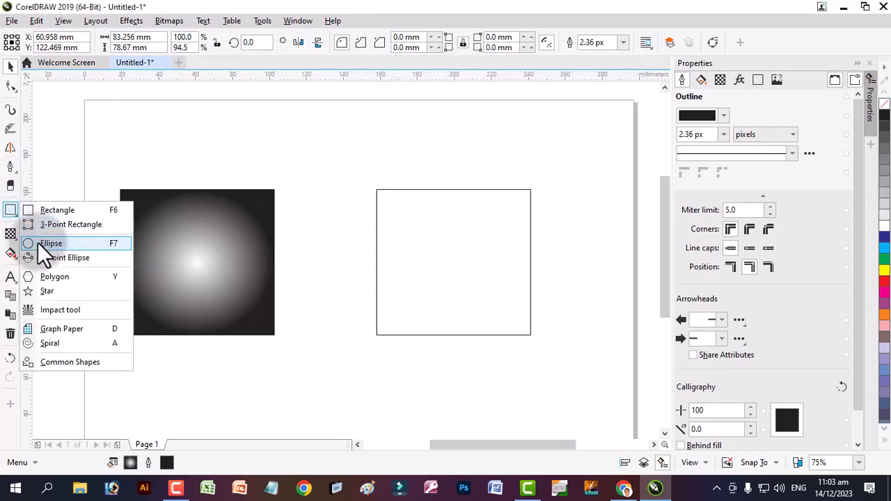
{"action": "left_click", "coordinate": [37, 243]}
{"action": "left_click_drag", "start_coordinate": [330, 107], "coordinate": [418, 169]}
{"action": "left_click_drag", "start_coordinate": [311, 120], "coordinate": [351, 155]}
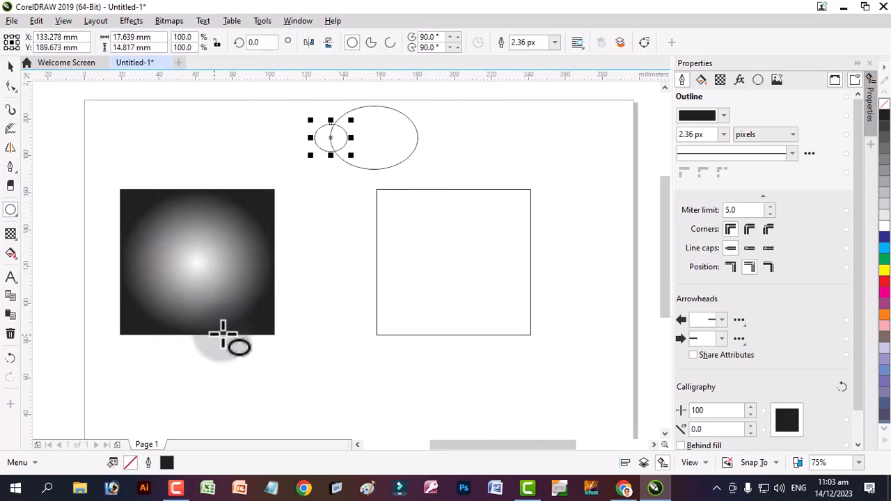
- Delete both ellipses above the rectangles
{"action": "left_click", "coordinate": [10, 67]}
{"action": "left_click", "coordinate": [456, 150]}
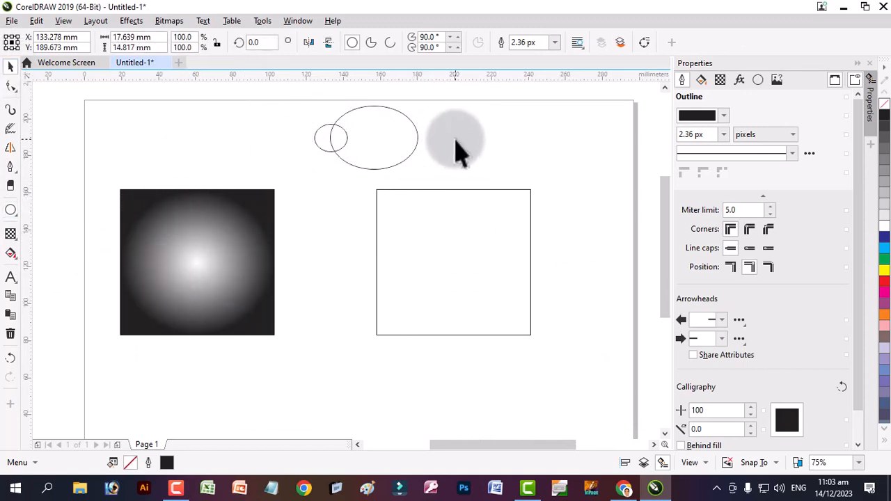
{"action": "left_click", "coordinate": [348, 161]}
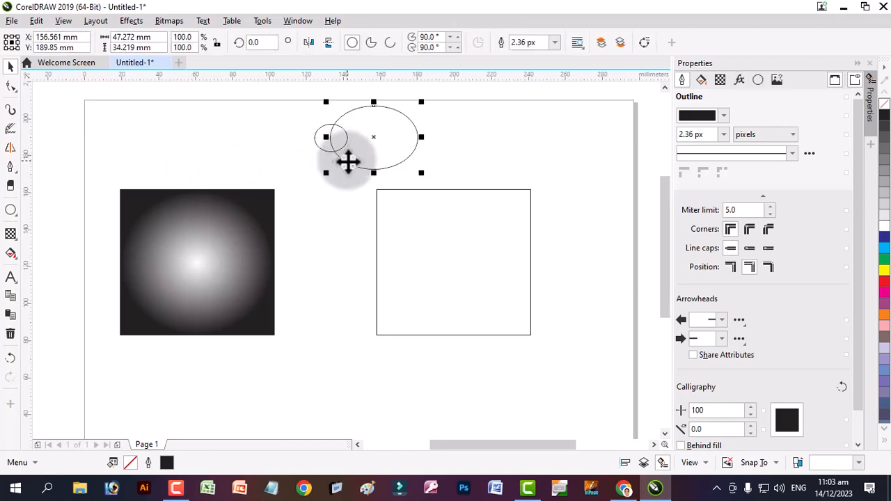
{"action": "key", "text": "Delete"}
{"action": "left_click", "coordinate": [338, 149]}
{"action": "key", "text": "Delete"}
- Change the left rectangle's fountain fill to the conical type
{"action": "left_click", "coordinate": [243, 210]}
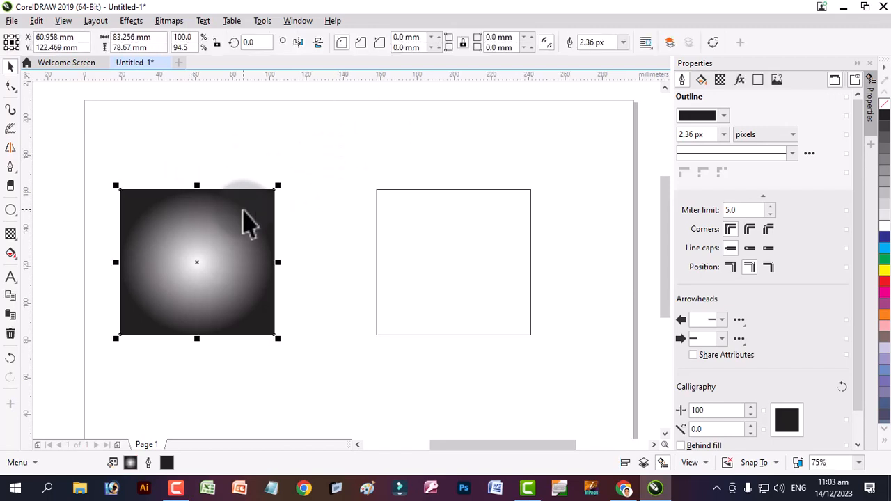
{"action": "key", "text": "F11"}
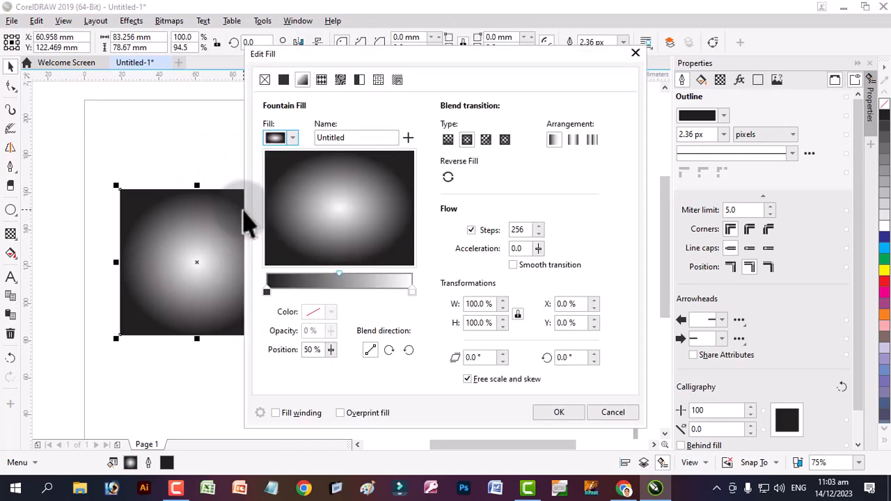
{"action": "left_click", "coordinate": [486, 140]}
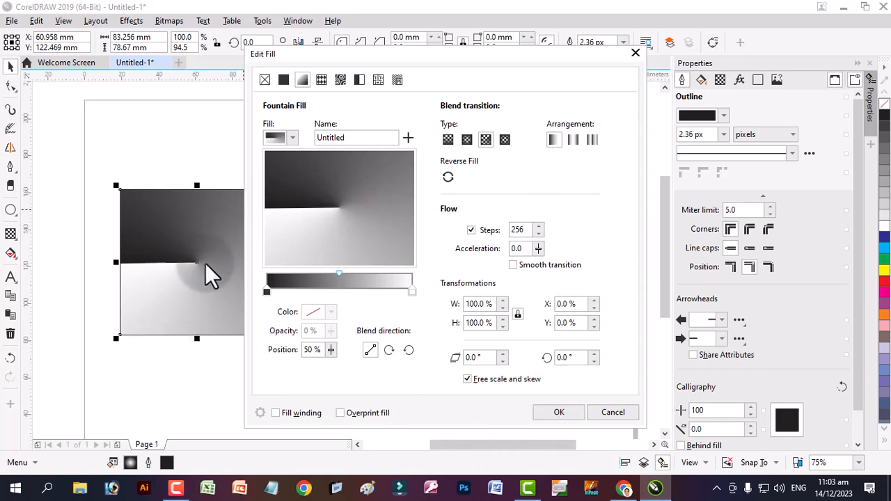
{"action": "left_click", "coordinate": [559, 413]}
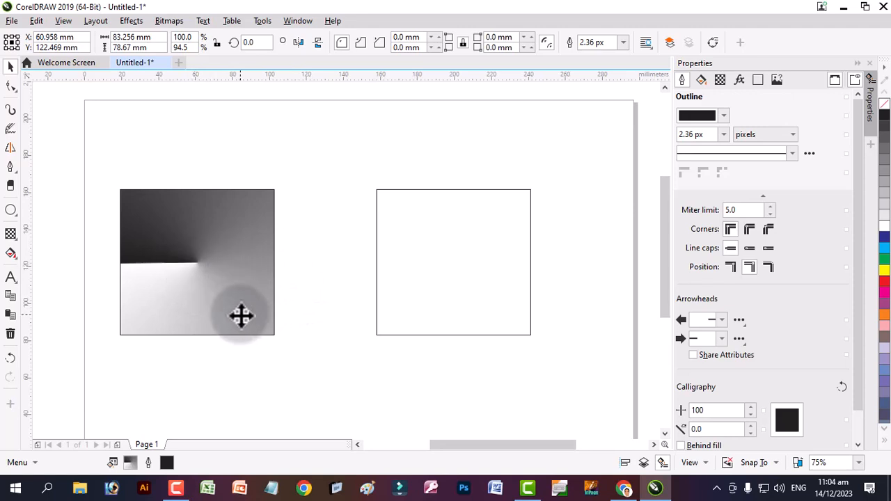
- Change the left rectangle's fountain fill to the rectangular type and offset its centre to X 22%, Y 1%
{"action": "left_click", "coordinate": [198, 250]}
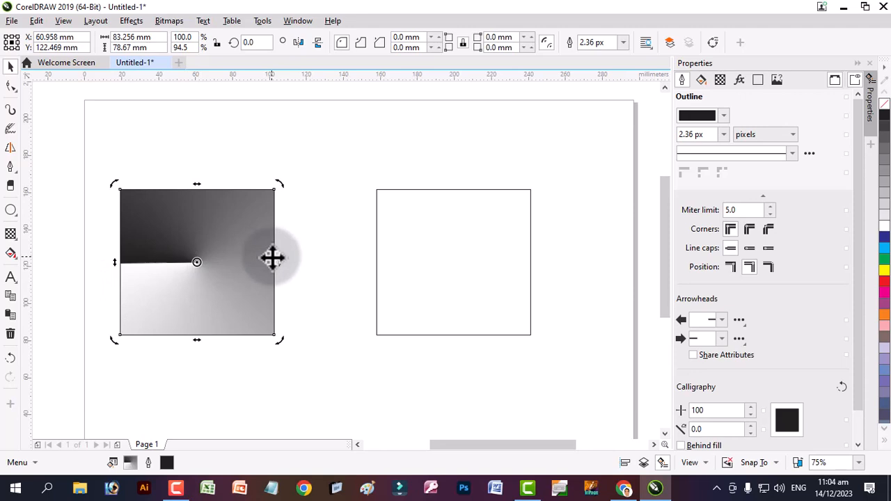
{"action": "key", "text": "F11"}
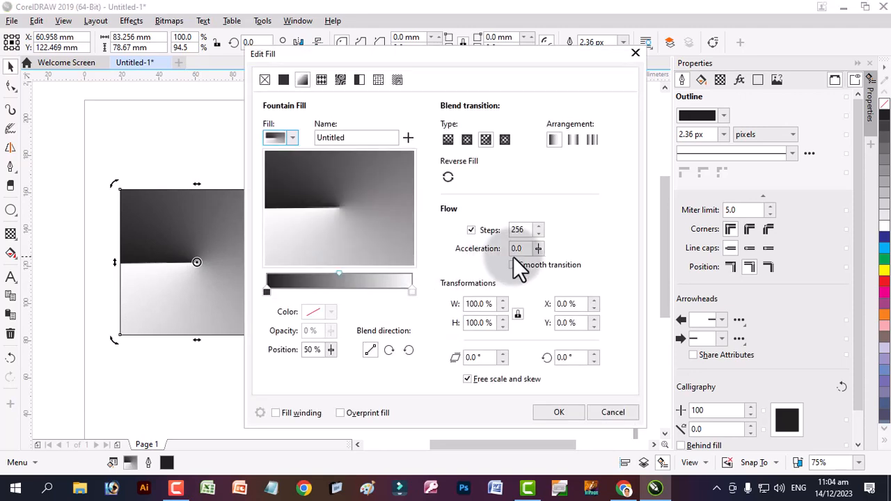
{"action": "left_click", "coordinate": [506, 140]}
{"action": "left_click_drag", "start_coordinate": [319, 208], "coordinate": [370, 173]}
{"action": "left_click_drag", "start_coordinate": [389, 209], "coordinate": [372, 207]}
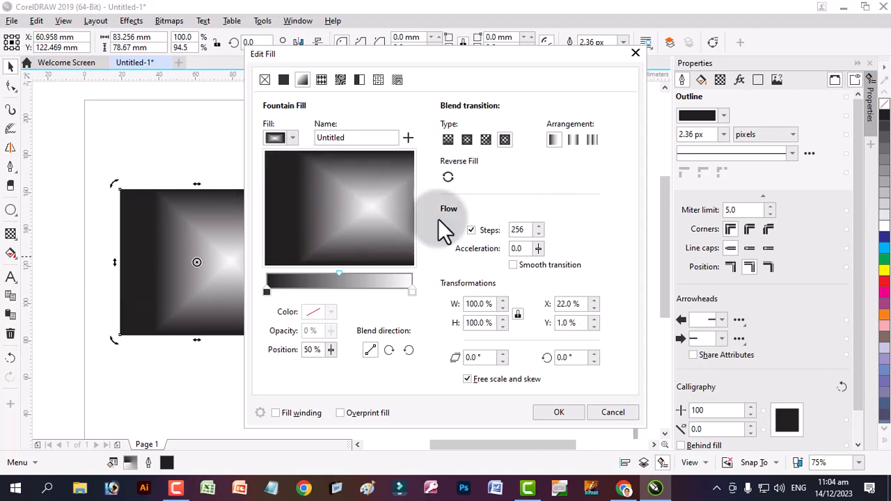
- Set the number of fountain fill steps to 253
{"action": "left_click", "coordinate": [539, 225]}
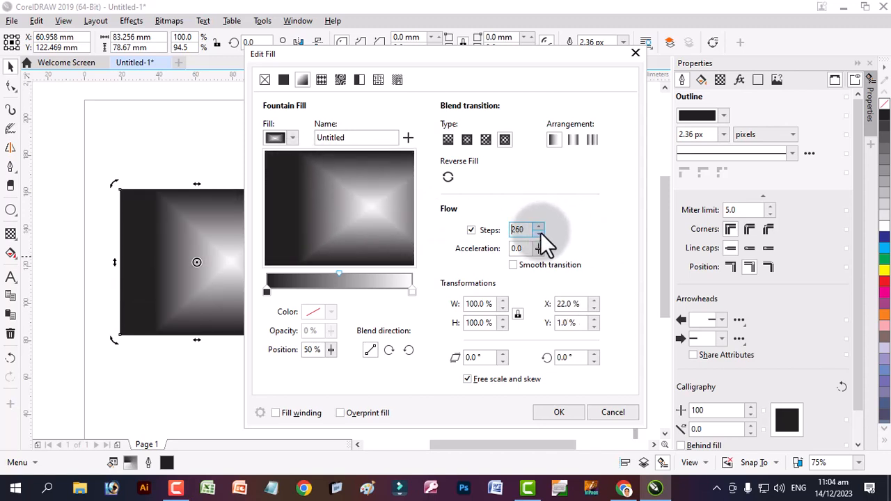
{"action": "left_click", "coordinate": [540, 232]}
{"action": "left_click", "coordinate": [541, 232]}
{"action": "left_click", "coordinate": [540, 232]}
{"action": "left_click", "coordinate": [539, 232]}
{"action": "left_click", "coordinate": [539, 232]}
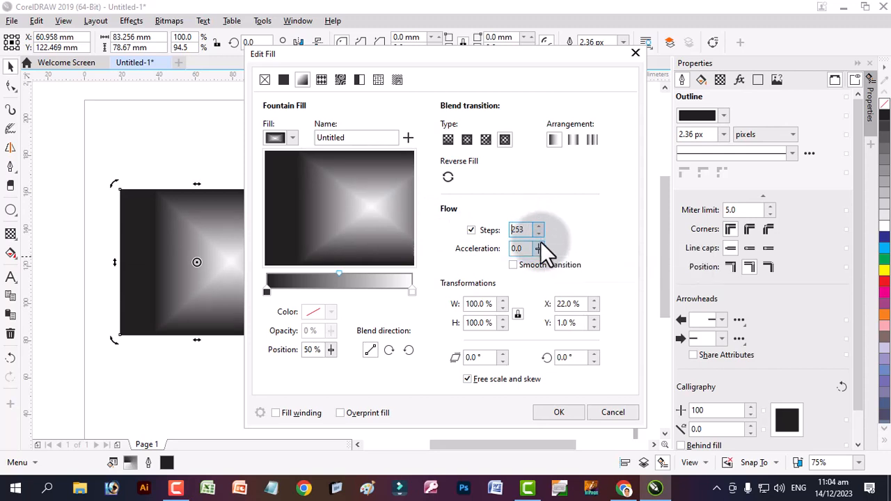
- Set the fountain fill's acceleration to 36
{"action": "left_click", "coordinate": [540, 250]}
{"action": "left_click", "coordinate": [540, 254]}
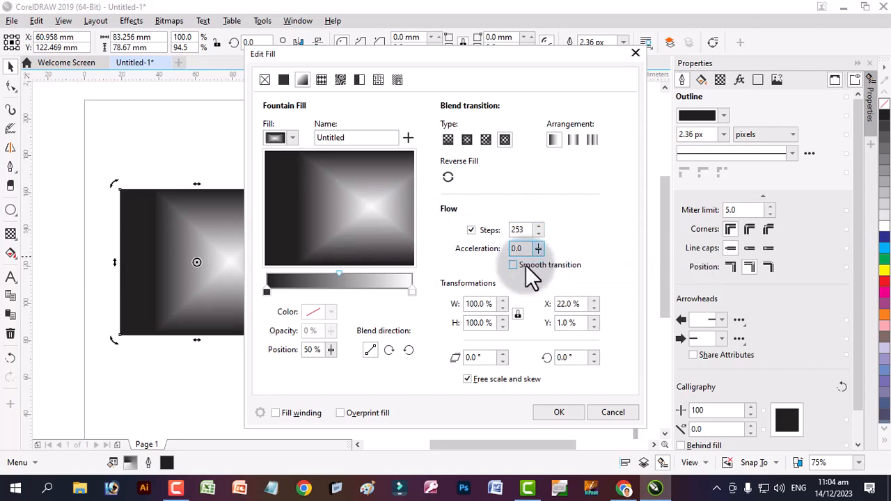
{"action": "left_click", "coordinate": [536, 247]}
{"action": "left_click_drag", "start_coordinate": [539, 265], "coordinate": [548, 265]}
{"action": "left_click", "coordinate": [557, 266]}
{"action": "left_click", "coordinate": [539, 250]}
{"action": "left_click", "coordinate": [547, 266]}
{"action": "left_click", "coordinate": [538, 265]}
{"action": "left_click", "coordinate": [538, 266]}
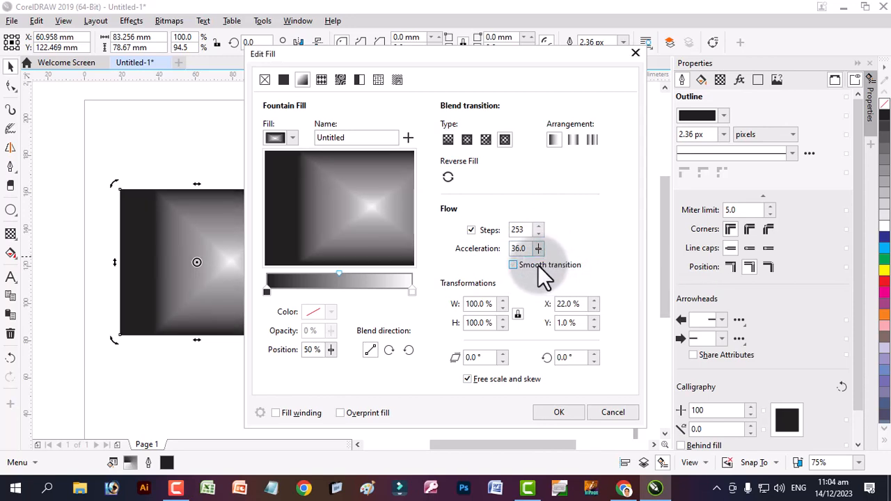
- Try smooth transition and the curved blend directions on the fountain fill, restoring the linear blend without smoothing
{"action": "left_click", "coordinate": [538, 265]}
{"action": "left_click", "coordinate": [538, 265]}
{"action": "left_click", "coordinate": [537, 266]}
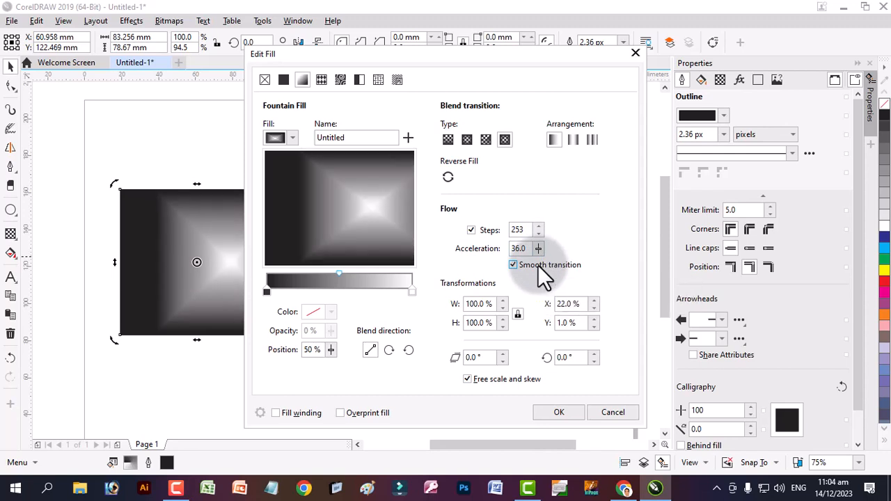
{"action": "left_click", "coordinate": [537, 265]}
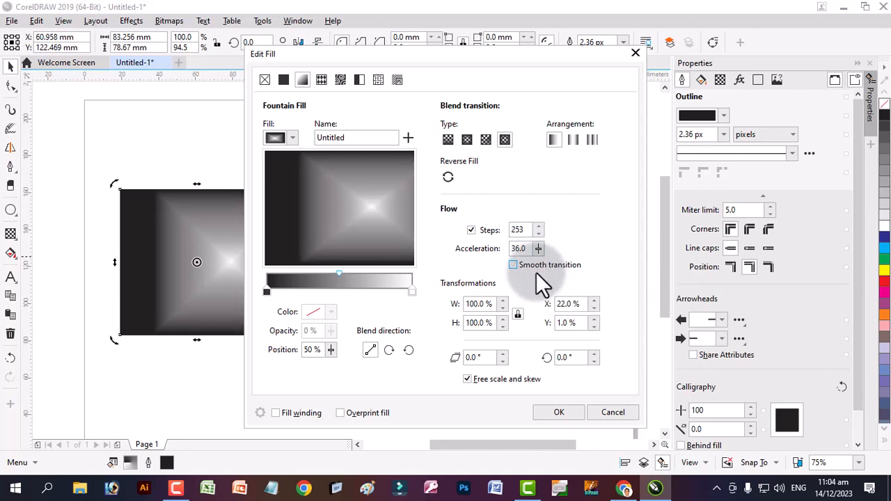
{"action": "left_click", "coordinate": [390, 349]}
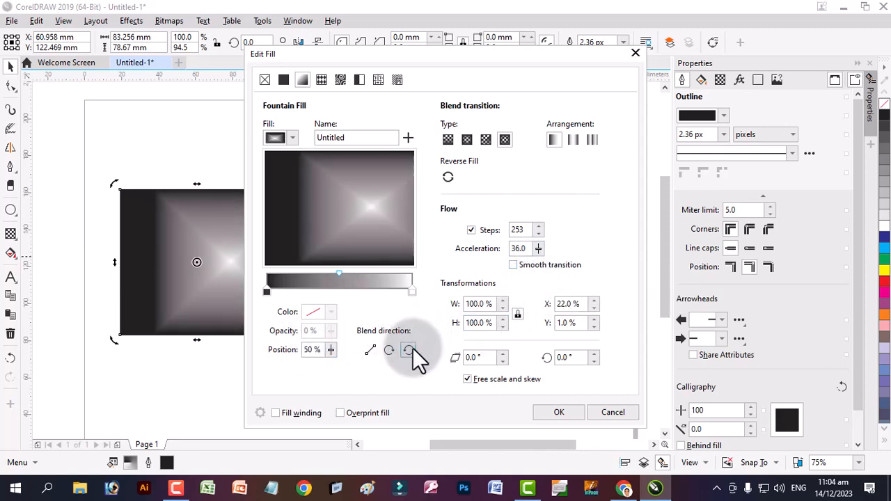
{"action": "left_click", "coordinate": [364, 347]}
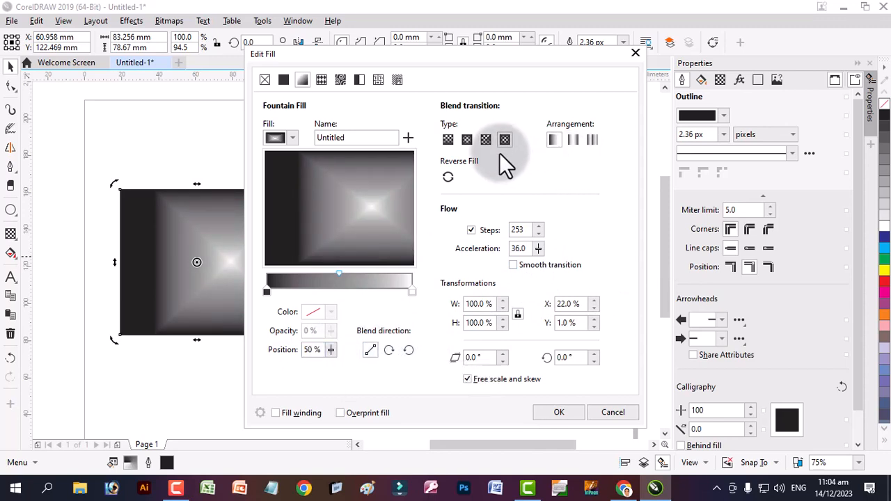
- Try the vector pattern fill and the bitmap pattern fill on the left rectangle
{"action": "left_click", "coordinate": [321, 80]}
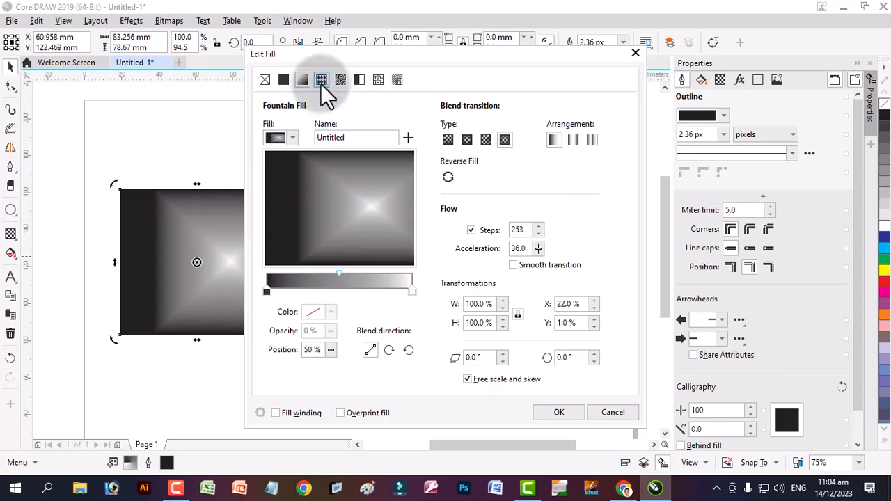
{"action": "left_click", "coordinate": [339, 82]}
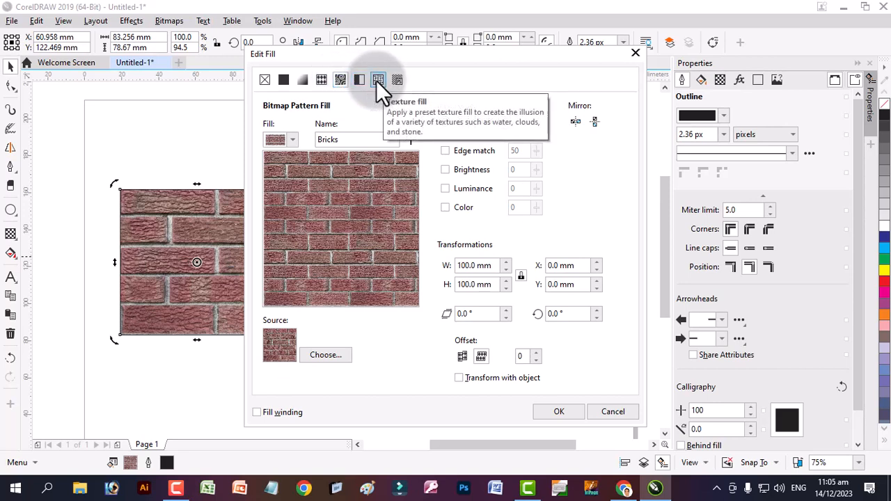
- Apply a two-color pattern fill to the left rectangle with a crimson front color and a light blue back color
{"action": "left_click", "coordinate": [360, 80]}
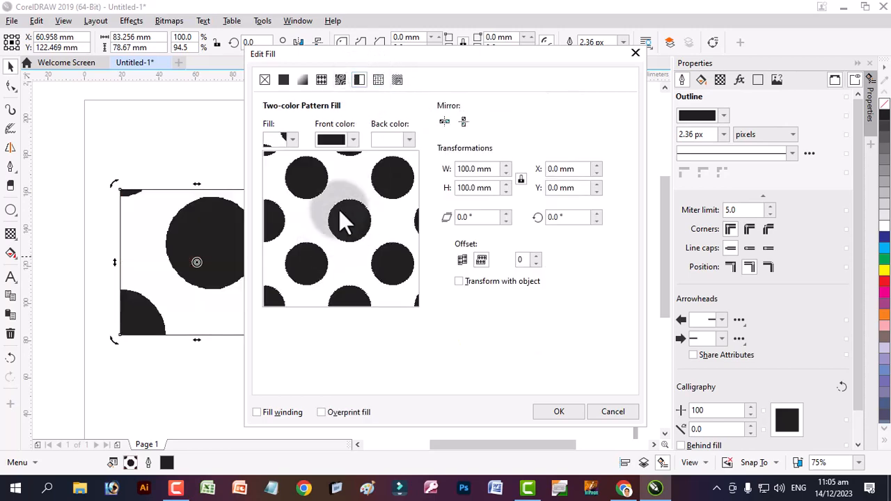
{"action": "left_click", "coordinate": [351, 137]}
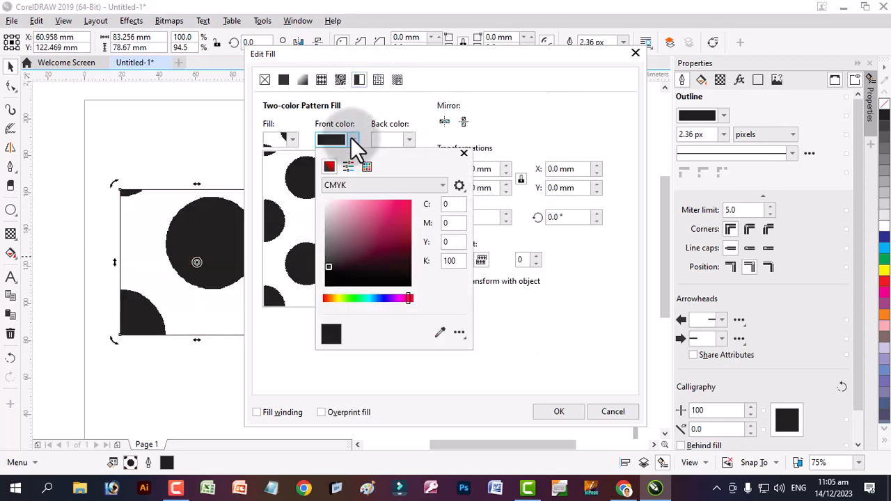
{"action": "left_click", "coordinate": [397, 213]}
{"action": "left_click", "coordinate": [404, 140]}
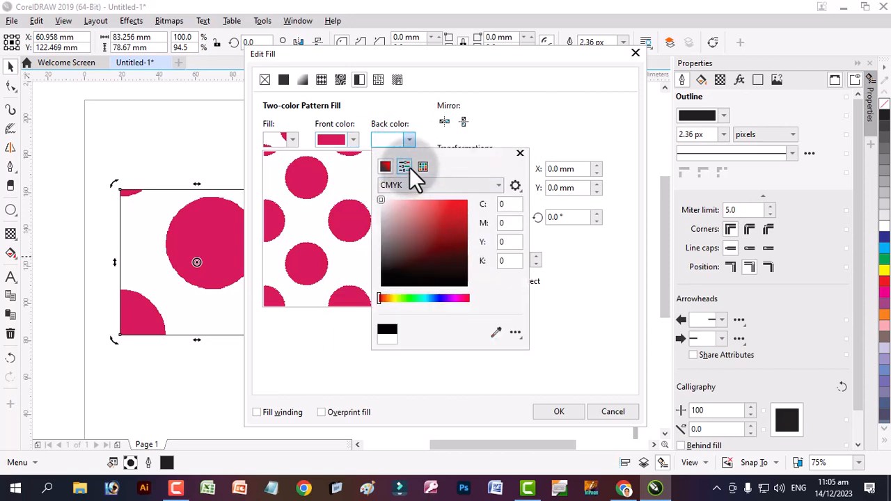
{"action": "left_click", "coordinate": [422, 167]}
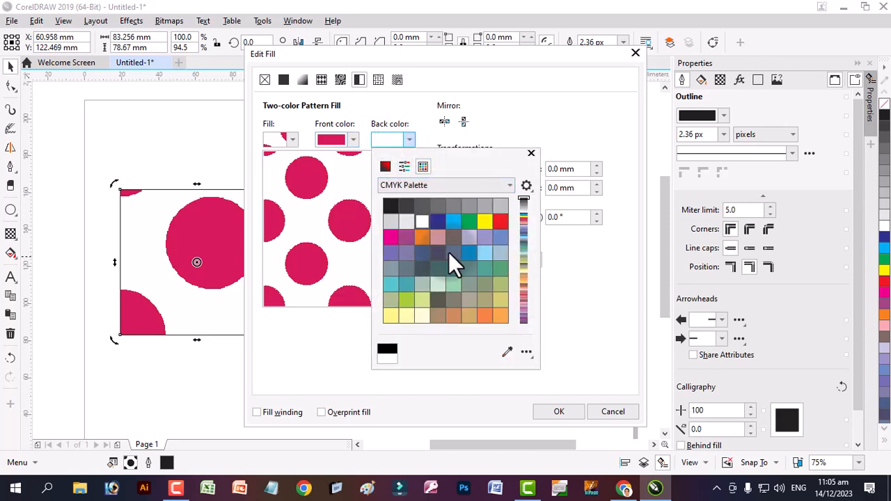
{"action": "left_click", "coordinate": [483, 252]}
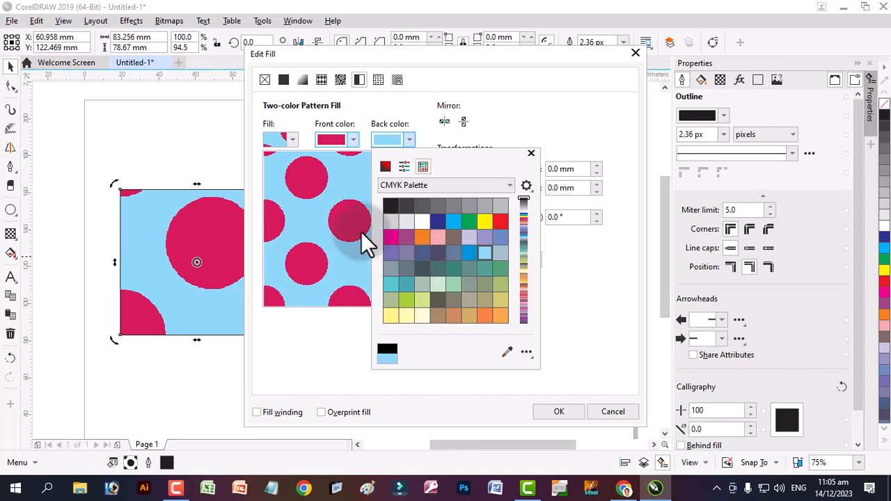
{"action": "left_click", "coordinate": [377, 81]}
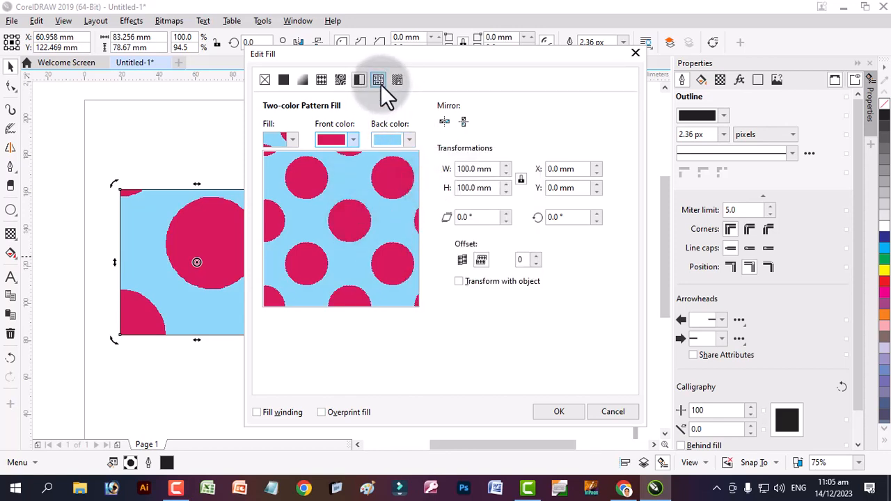
- Apply the Aerial clouds texture fill to the left rectangle and set its light color to green (#35E661)
{"action": "left_click", "coordinate": [381, 84]}
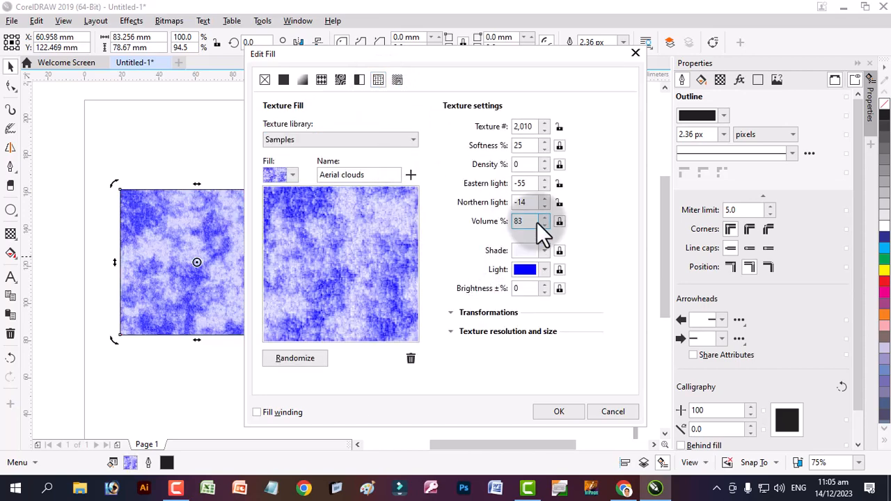
{"action": "left_click", "coordinate": [545, 270]}
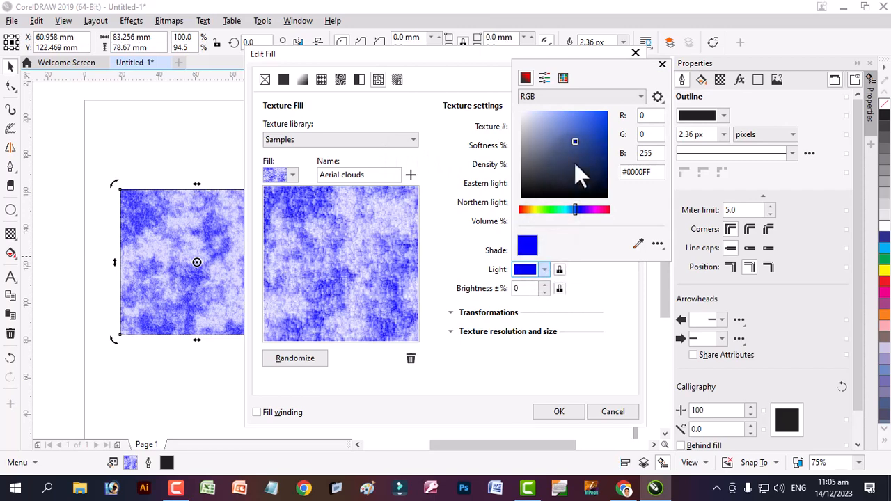
{"action": "left_click_drag", "start_coordinate": [574, 162], "coordinate": [588, 120]}
{"action": "left_click_drag", "start_coordinate": [590, 209], "coordinate": [552, 210]}
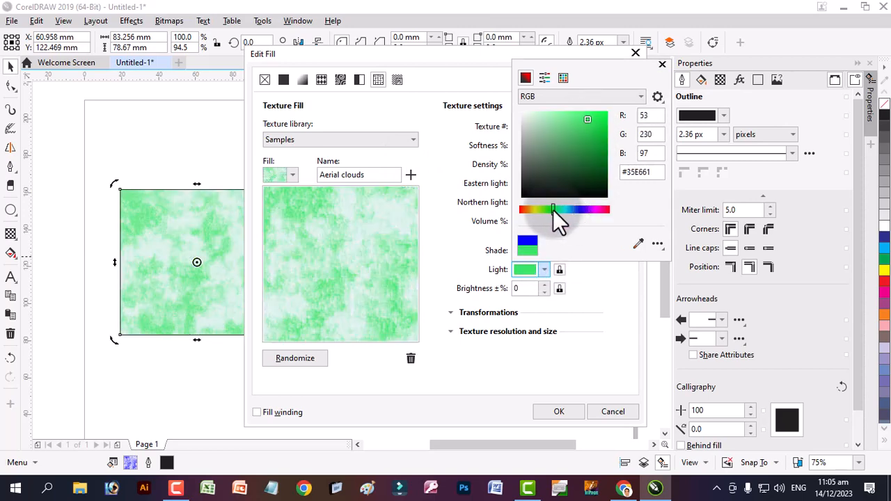
{"action": "left_click", "coordinate": [401, 79]}
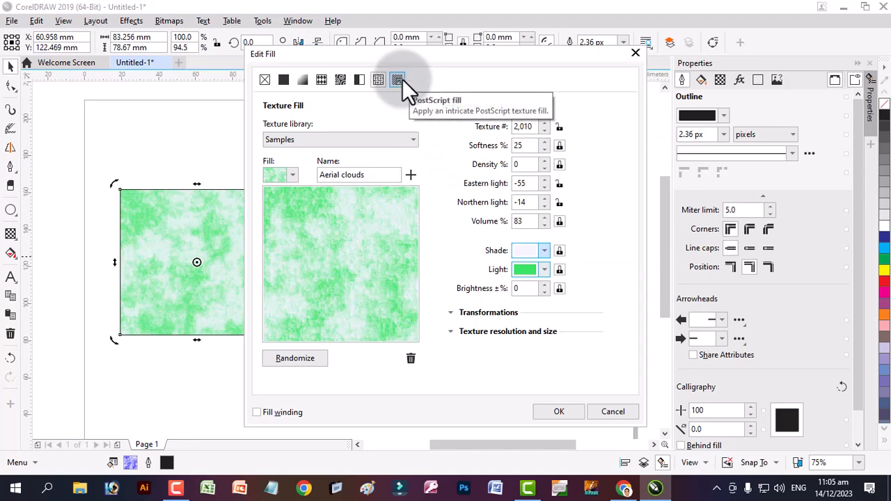
- Apply a PostScript fill to the left rectangle using the Bricks texture
{"action": "left_click", "coordinate": [398, 80]}
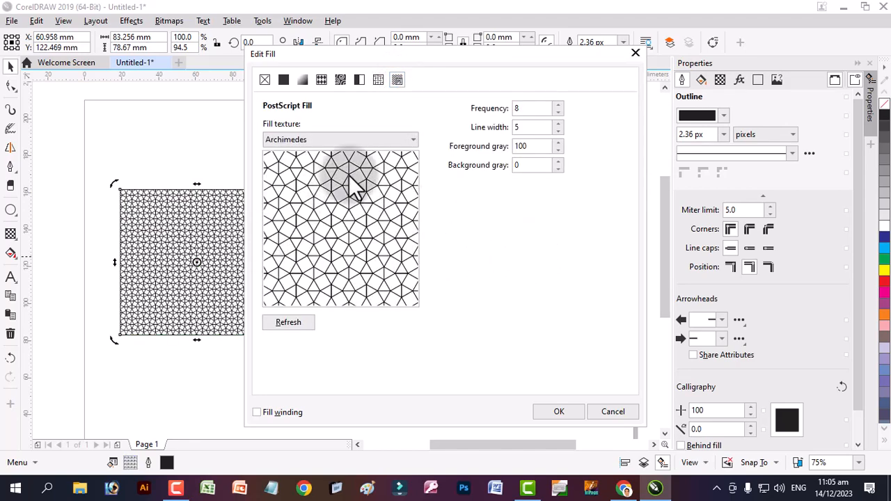
{"action": "left_click", "coordinate": [363, 138]}
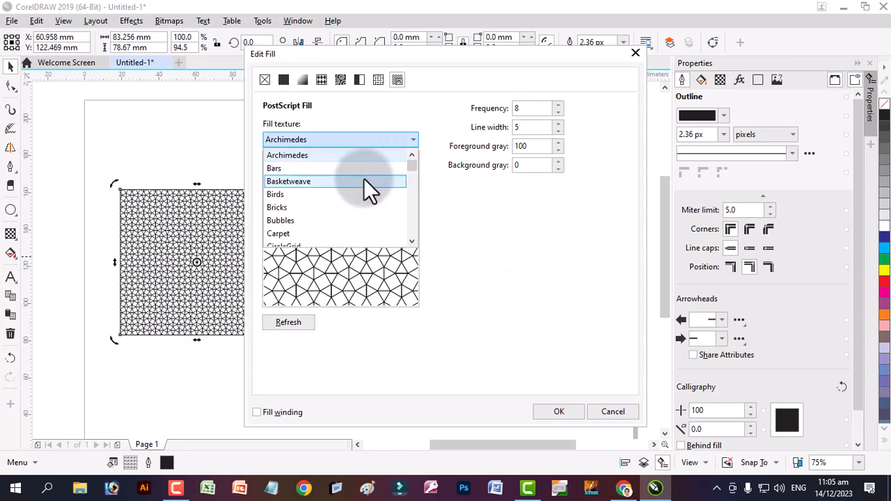
{"action": "left_click", "coordinate": [366, 206]}
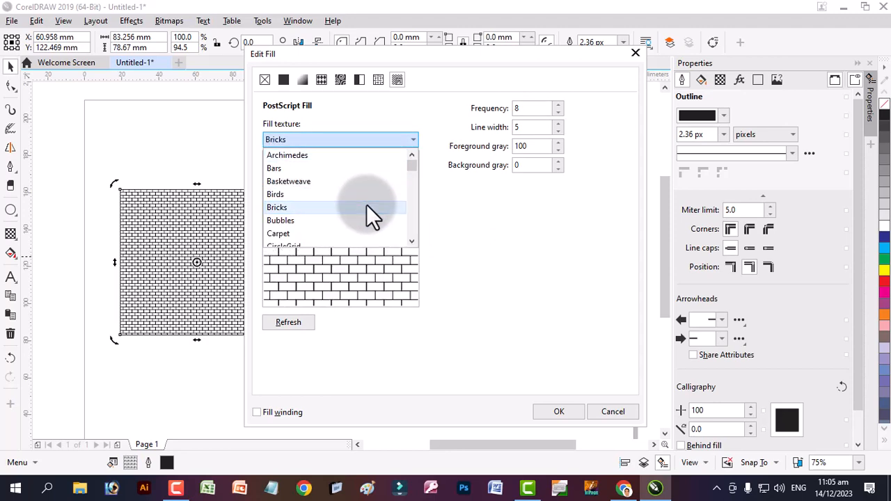
{"action": "left_click", "coordinate": [556, 410]}
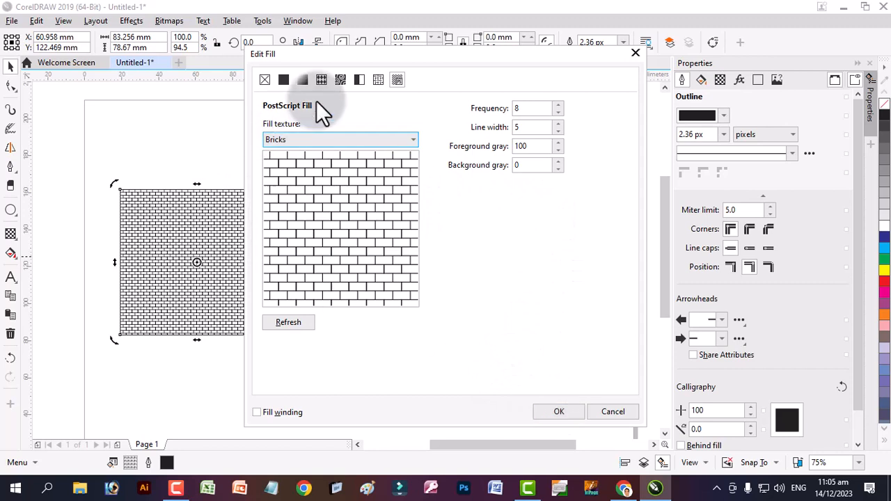
- Return the left rectangle to a fountain fill and add a color node at 46% on the gradient
{"action": "left_click", "coordinate": [303, 80]}
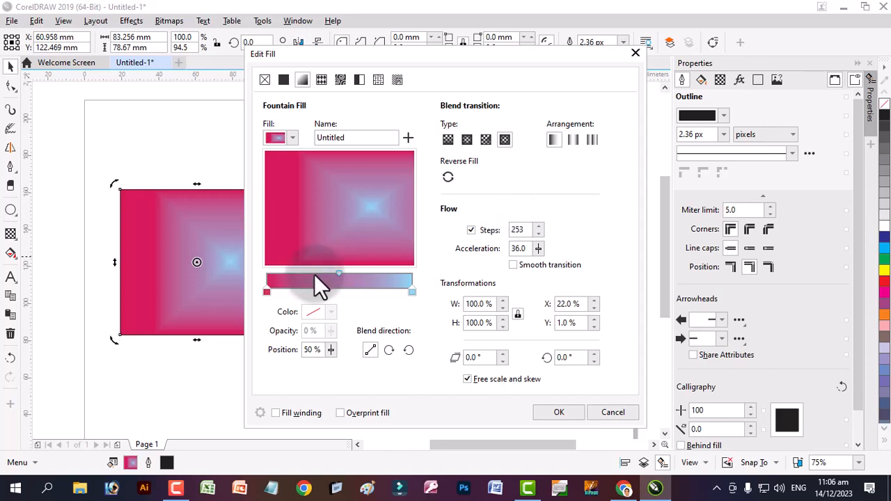
{"action": "double_click", "coordinate": [333, 288]}
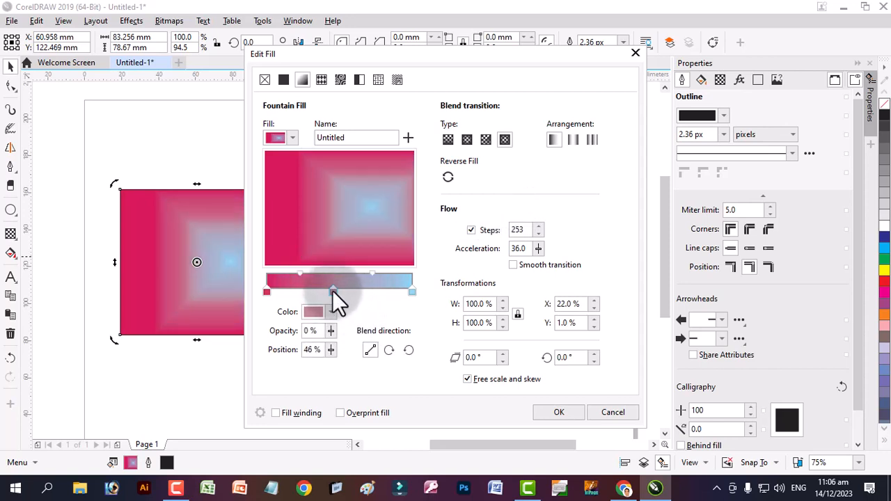
- Set the gradient's end node to yellow from the CMYK Palette
{"action": "left_click", "coordinate": [411, 293]}
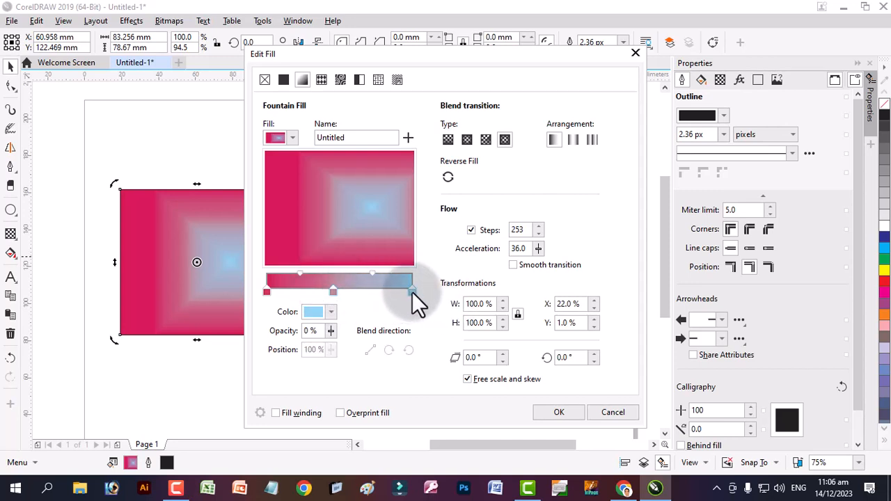
{"action": "left_click", "coordinate": [319, 312]}
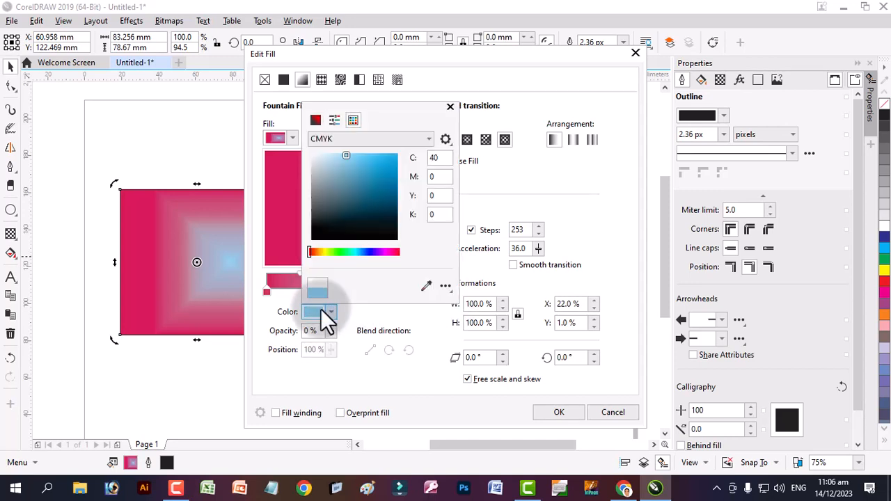
{"action": "left_click", "coordinate": [415, 175]}
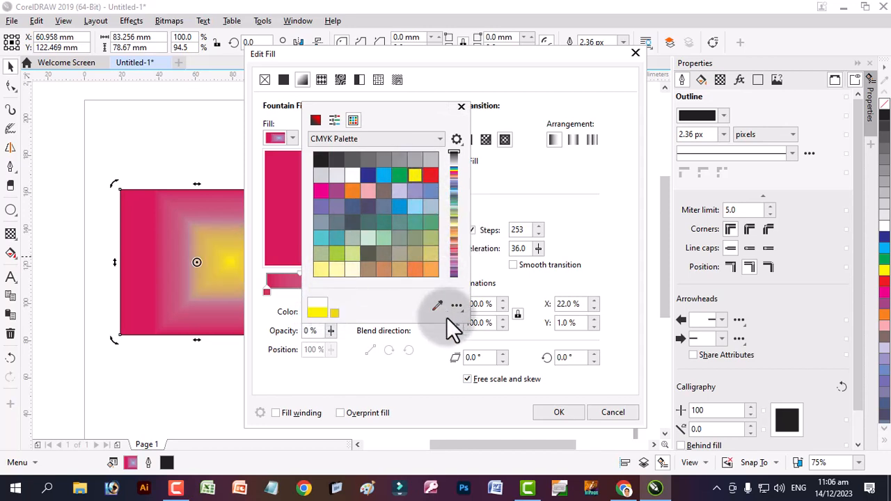
{"action": "left_click", "coordinate": [391, 332]}
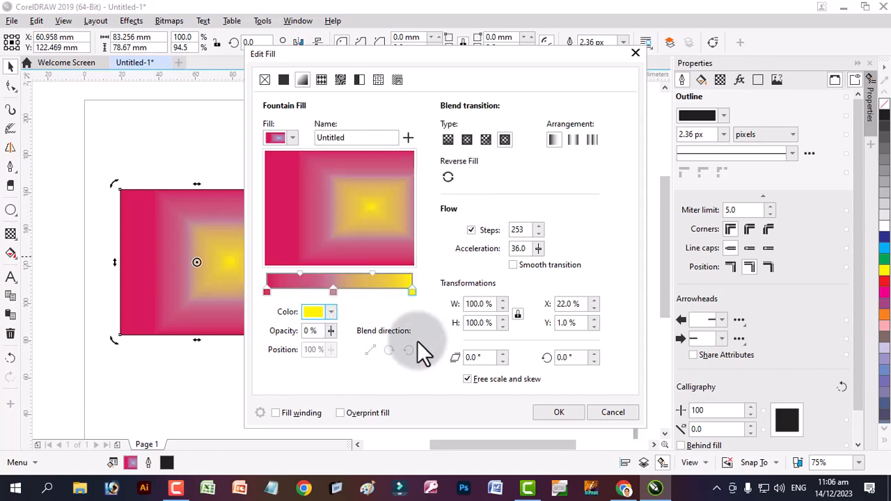
- Change the gradient's start node color to blue
{"action": "left_click", "coordinate": [266, 291]}
{"action": "left_click", "coordinate": [314, 312]}
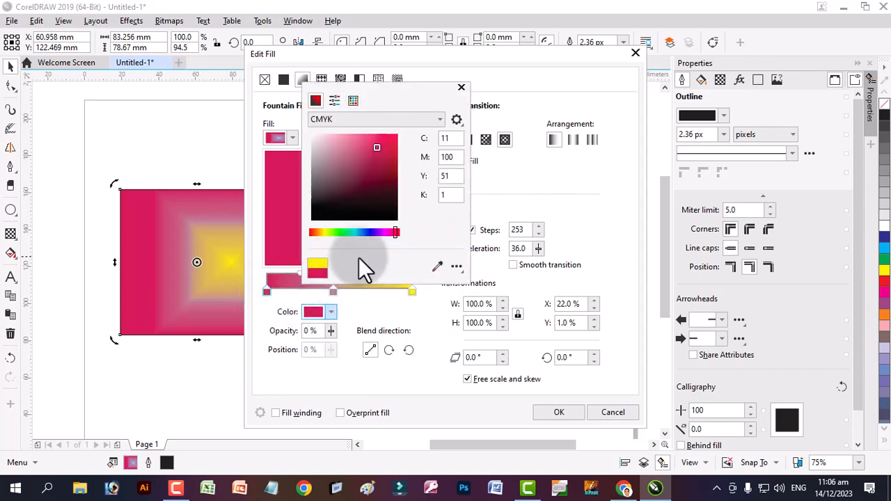
{"action": "left_click", "coordinate": [358, 233]}
{"action": "left_click", "coordinate": [382, 294]}
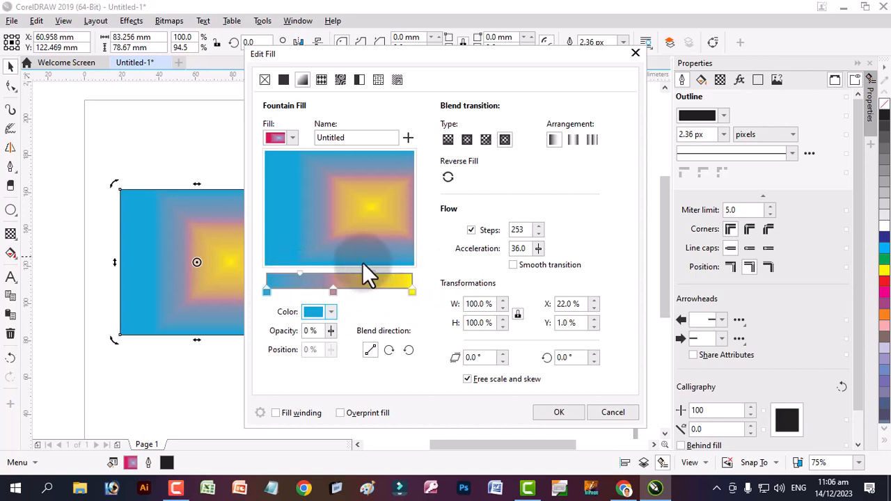
- Move the gradient's middle color node to the 28% position
{"action": "double_click", "coordinate": [333, 282]}
{"action": "left_click_drag", "start_coordinate": [333, 293], "coordinate": [306, 293]}
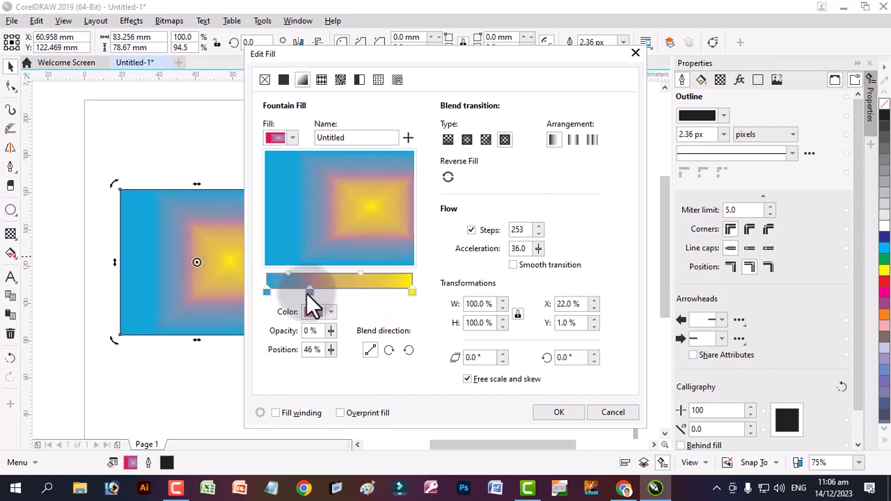
- Add a color node at 62% on the gradient and color it dark purple (C 87, M 100, Y 8, K 20)
{"action": "double_click", "coordinate": [359, 291]}
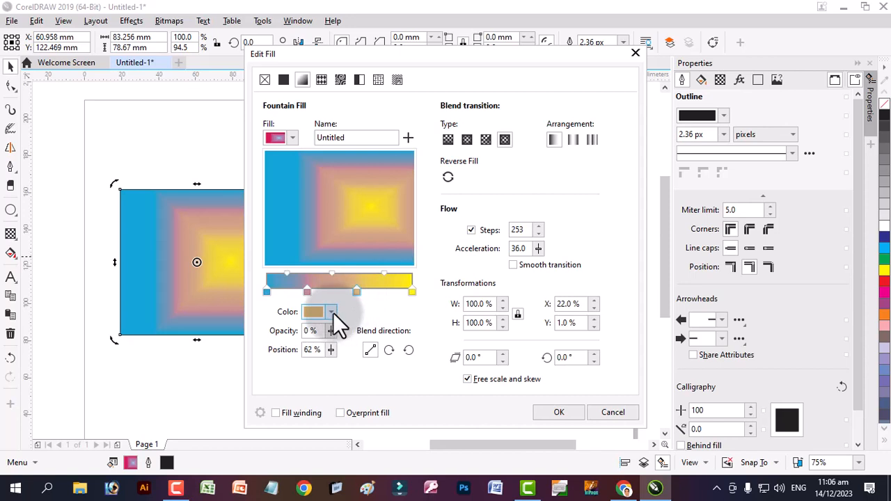
{"action": "left_click", "coordinate": [332, 312]}
{"action": "left_click", "coordinate": [385, 252]}
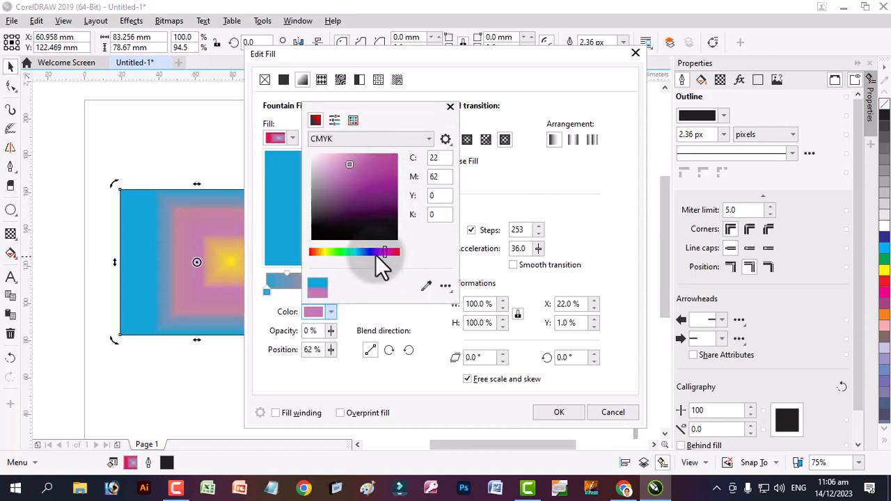
{"action": "left_click", "coordinate": [377, 252]}
{"action": "left_click", "coordinate": [389, 195]}
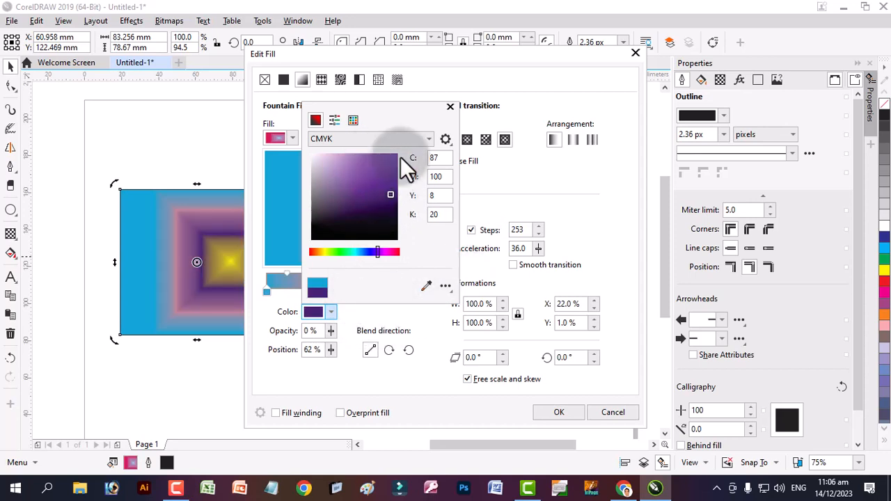
{"action": "left_click", "coordinate": [485, 176]}
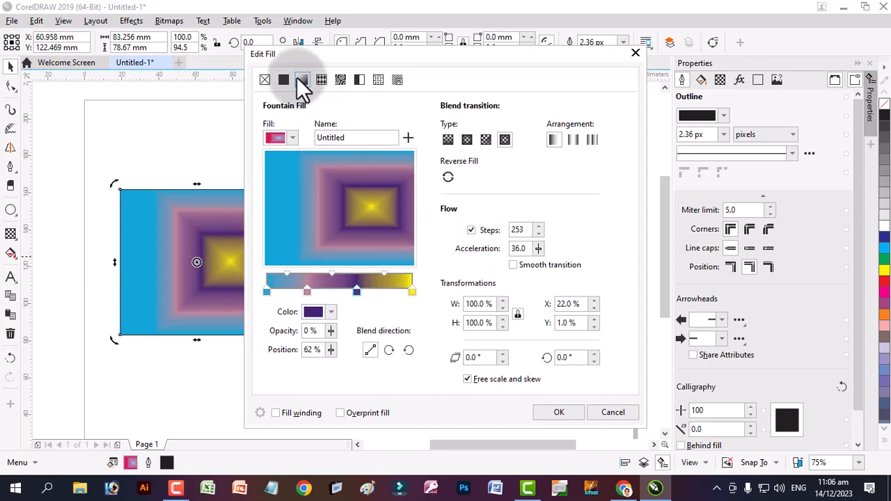
- Switch the fountain fill to the linear type and recolor the 28% node orange-brown (C 20, M 55, Y 100, K 5)
{"action": "left_click", "coordinate": [448, 140]}
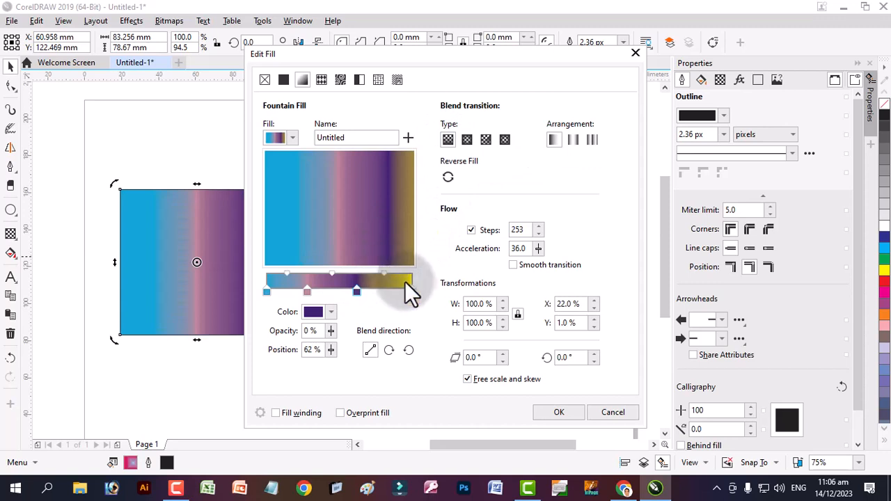
{"action": "left_click", "coordinate": [307, 291]}
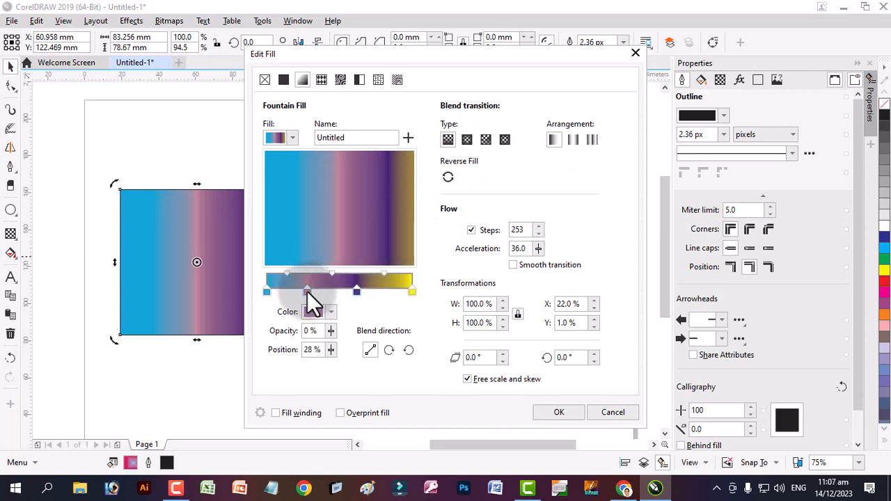
{"action": "left_click", "coordinate": [323, 315]}
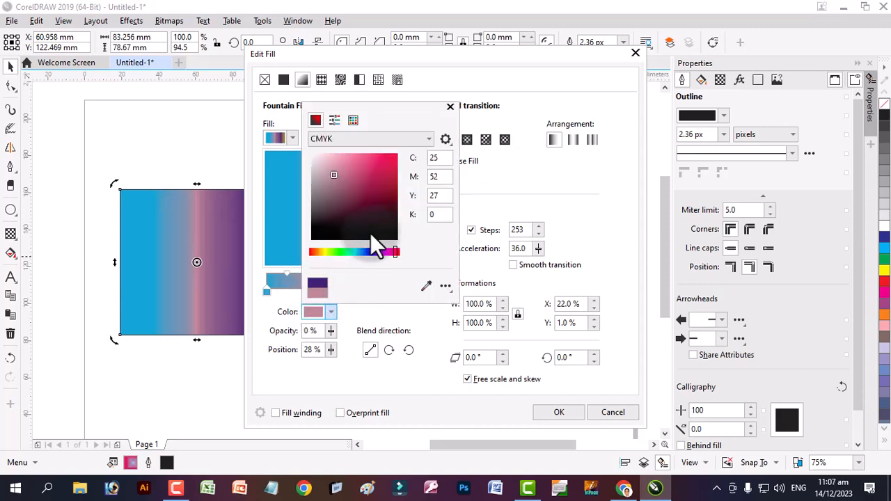
{"action": "left_click", "coordinate": [318, 253]}
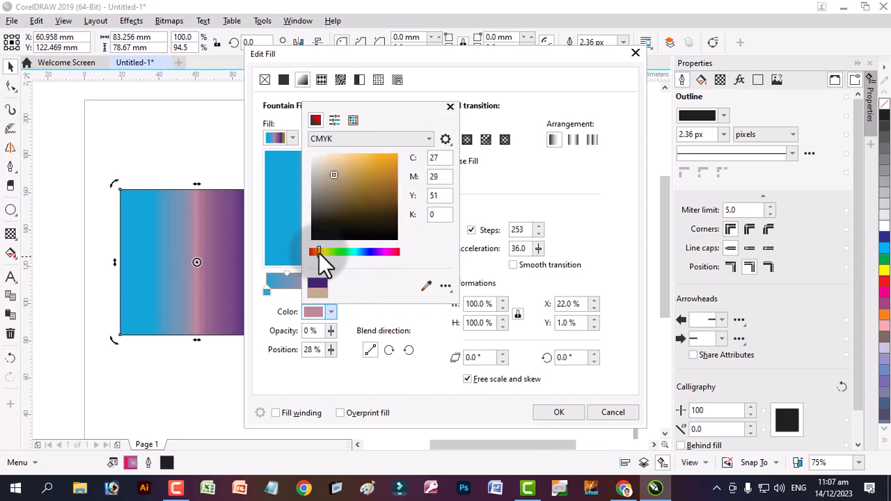
{"action": "left_click", "coordinate": [372, 196]}
{"action": "left_click", "coordinate": [398, 193]}
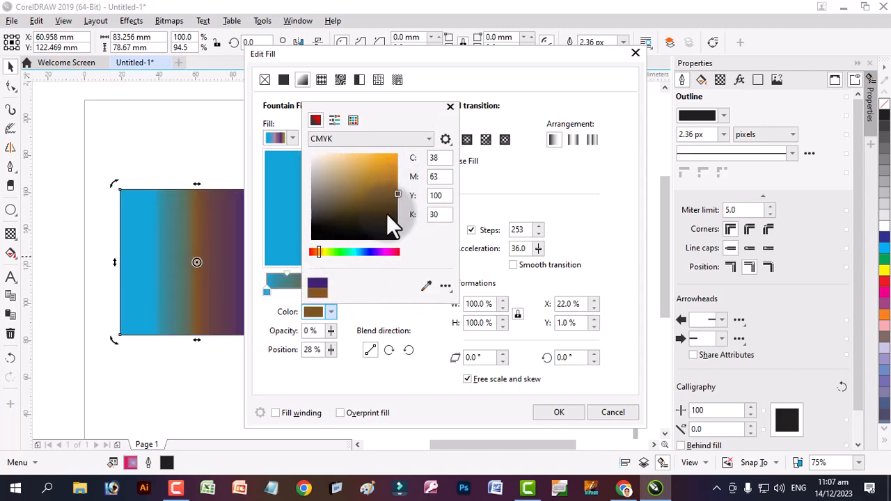
{"action": "left_click", "coordinate": [322, 252]}
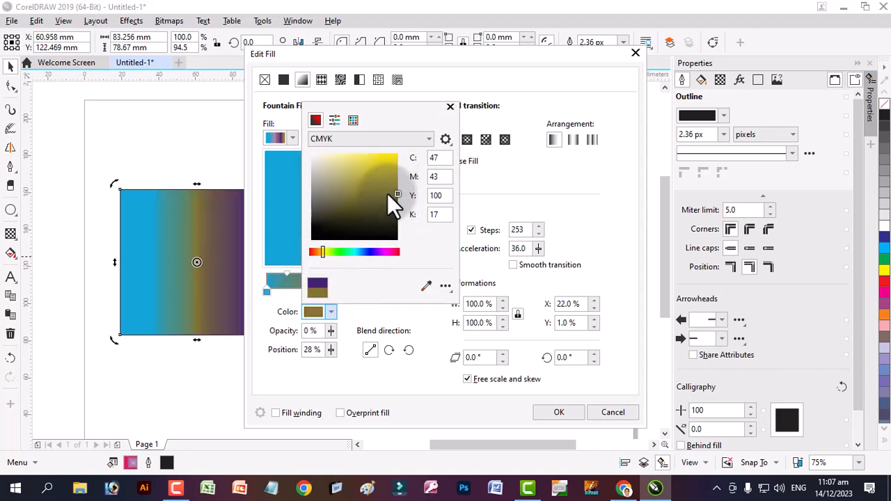
{"action": "left_click", "coordinate": [318, 252]}
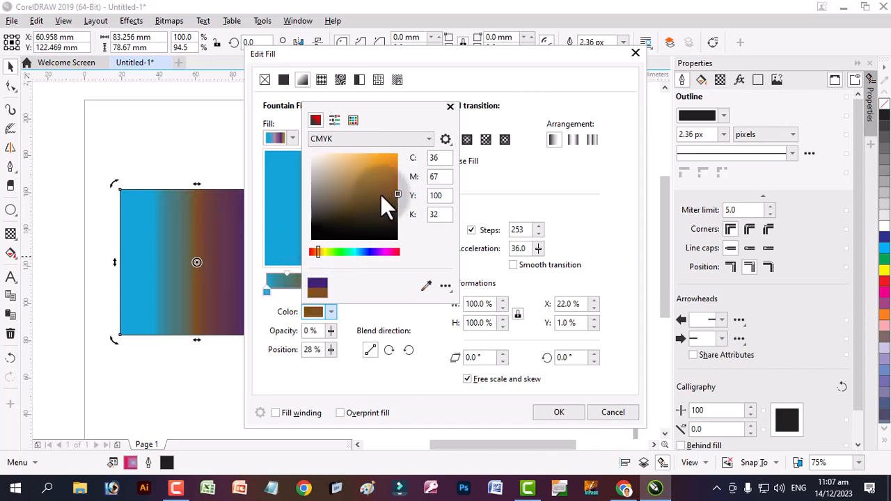
{"action": "left_click", "coordinate": [388, 172]}
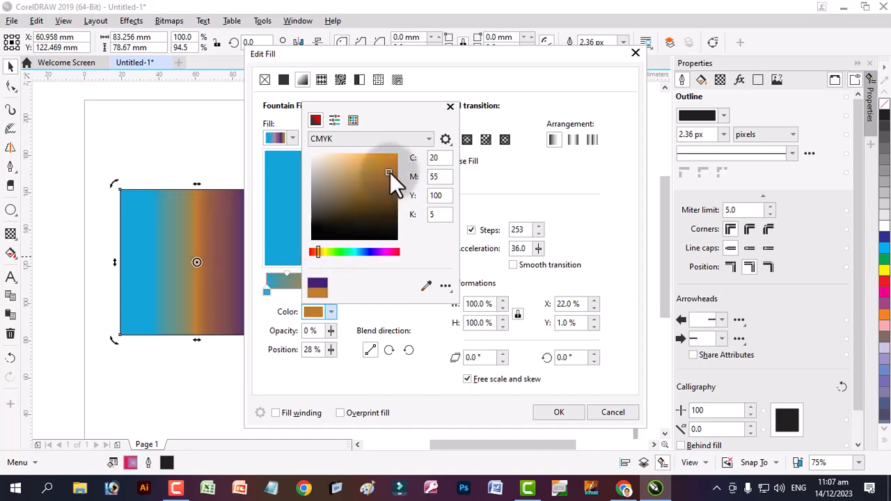
- Set the 28% node's magenta value to 90, and replace the node's color with orange from the CMYK Palette
{"action": "left_click", "coordinate": [333, 121]}
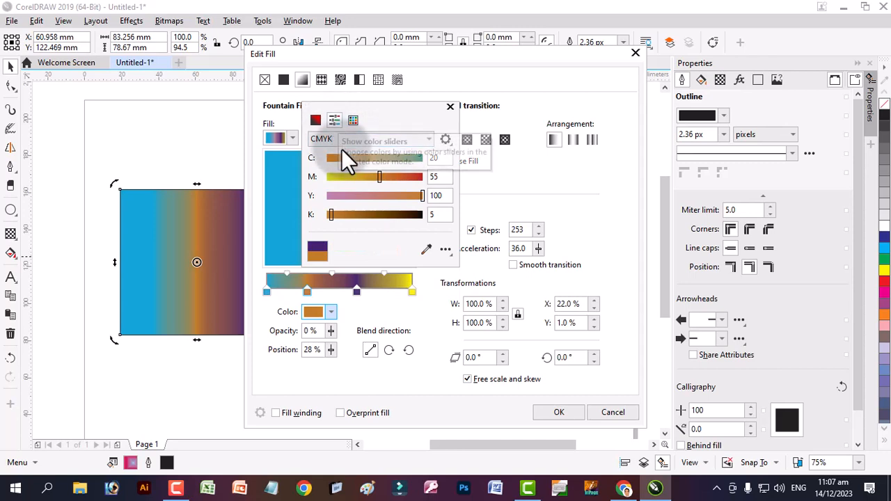
{"action": "left_click", "coordinate": [413, 177]}
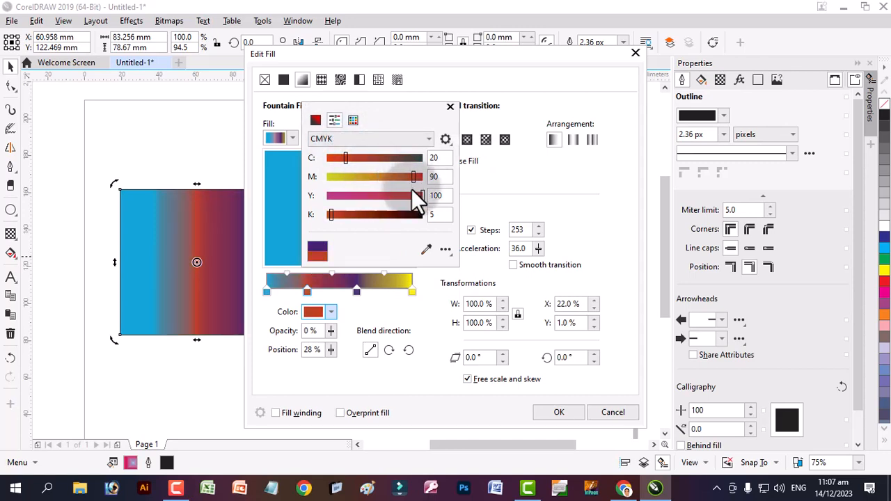
{"action": "left_click", "coordinate": [354, 125]}
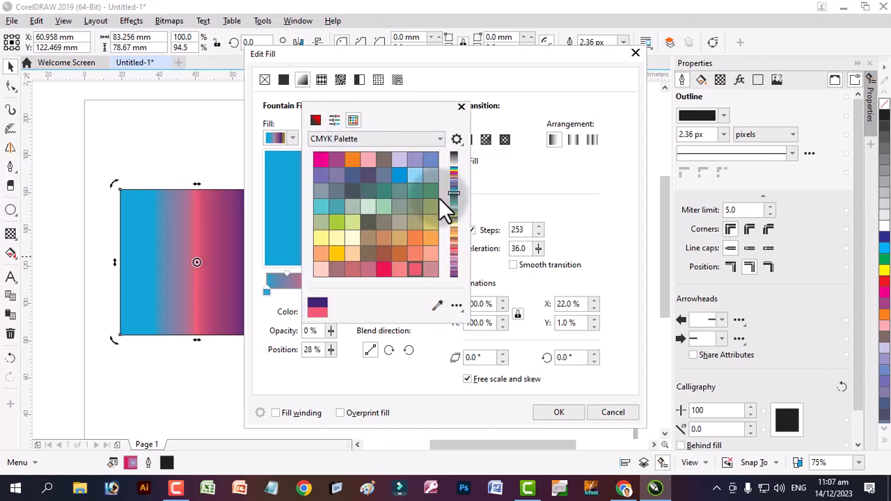
{"action": "left_click", "coordinate": [352, 160]}
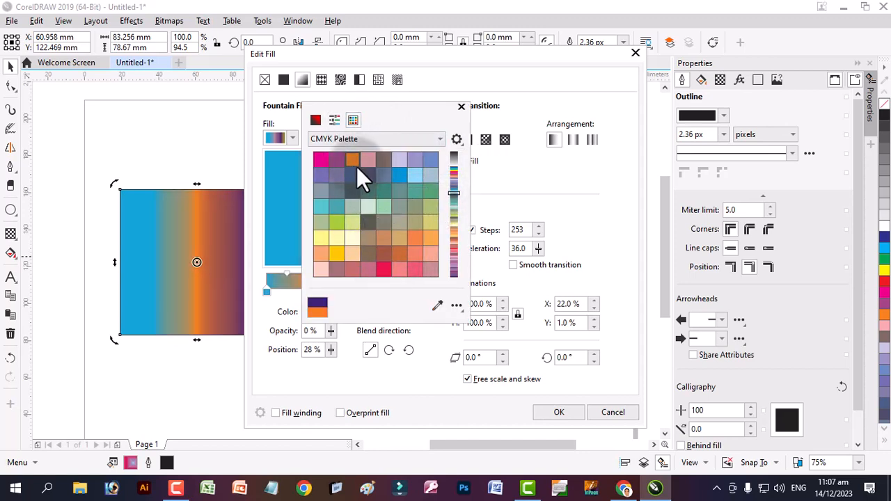
{"action": "left_click", "coordinate": [434, 338]}
- Remove the dark purple node at 62% from the gradient and add a new color node at 63%
{"action": "left_click", "coordinate": [356, 291]}
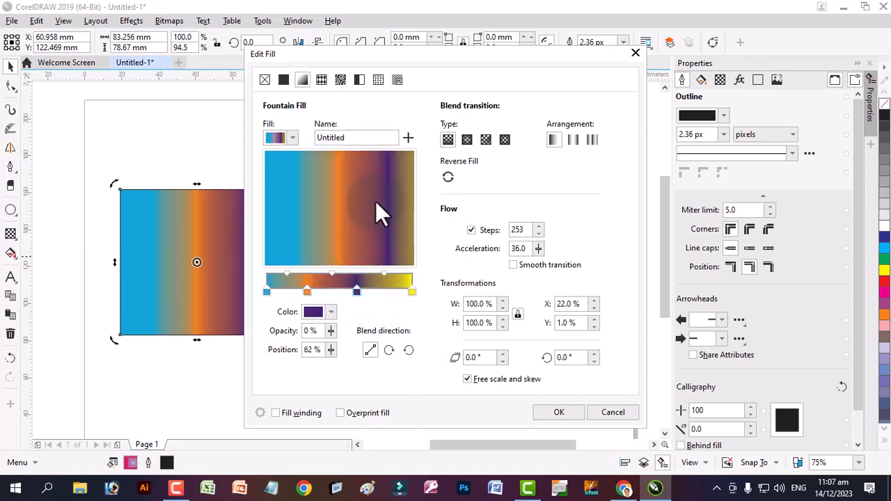
{"action": "double_click", "coordinate": [356, 293]}
{"action": "double_click", "coordinate": [359, 291]}
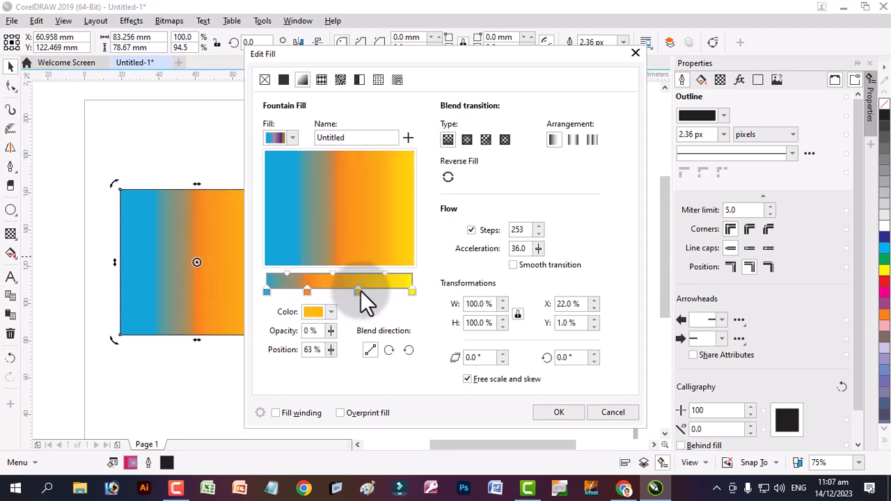
- Color the gradient's 63% node Blue Purple (C 40, M 100, Y 0, K 0) from the CMYK Palette
{"action": "left_click", "coordinate": [331, 311]}
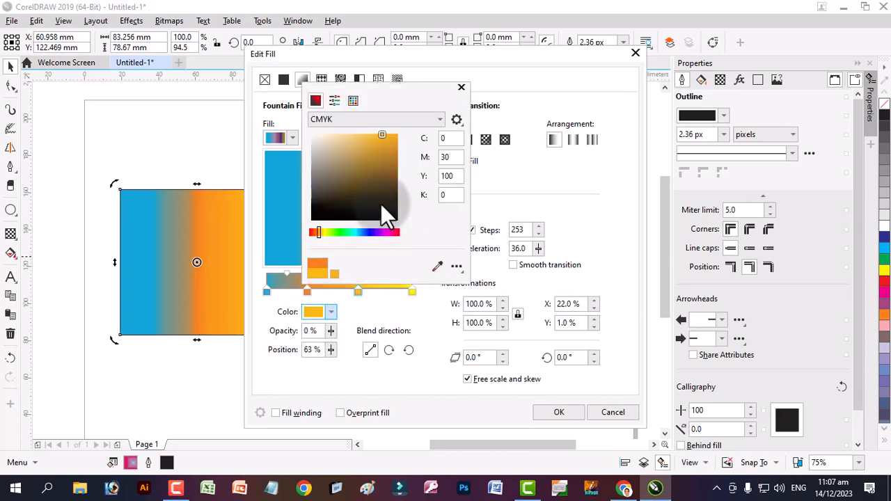
{"action": "left_click", "coordinate": [334, 311]}
{"action": "left_click", "coordinate": [332, 310]}
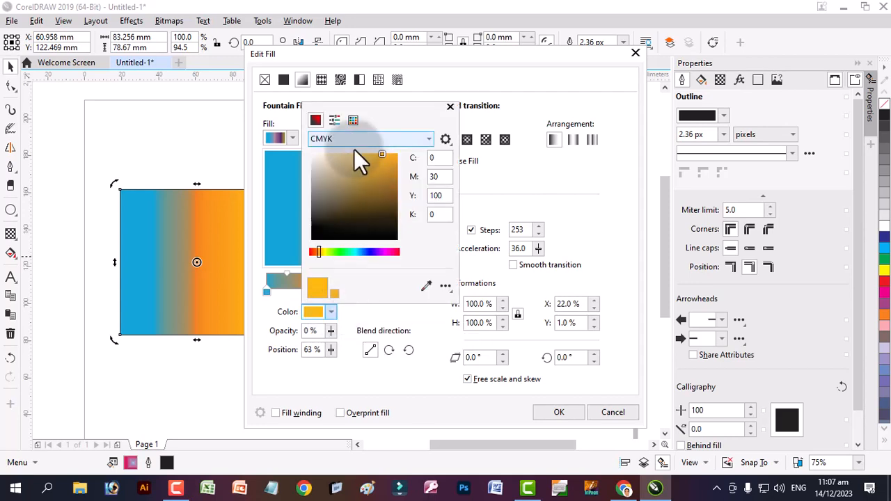
{"action": "left_click", "coordinate": [353, 121]}
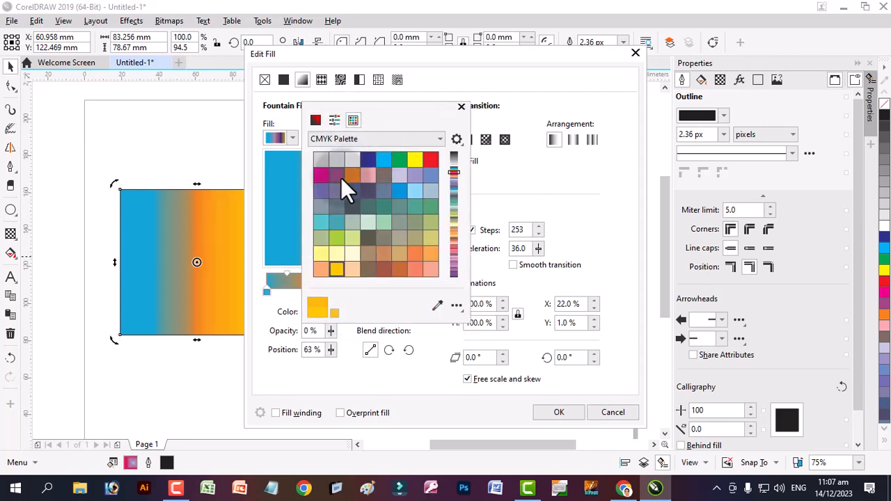
{"action": "scroll", "coordinate": [378, 230], "scroll_direction": "down", "scroll_amount": 1}
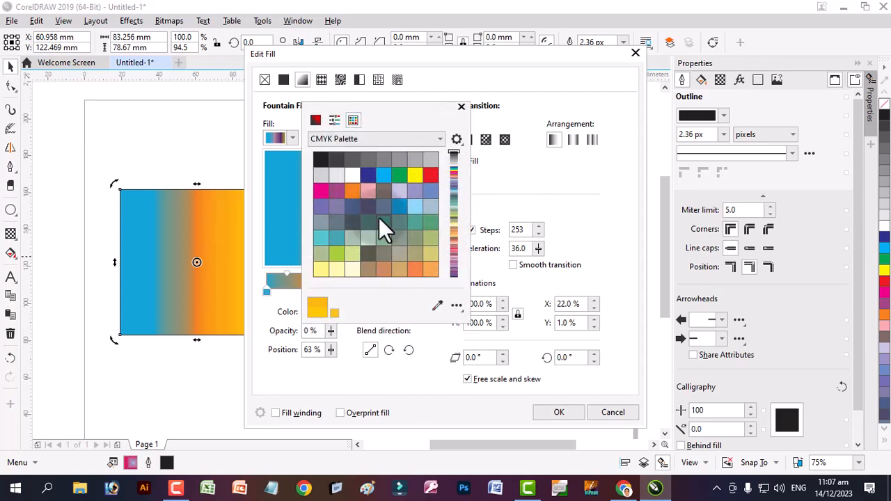
{"action": "scroll", "coordinate": [378, 218], "scroll_direction": "down", "scroll_amount": 3}
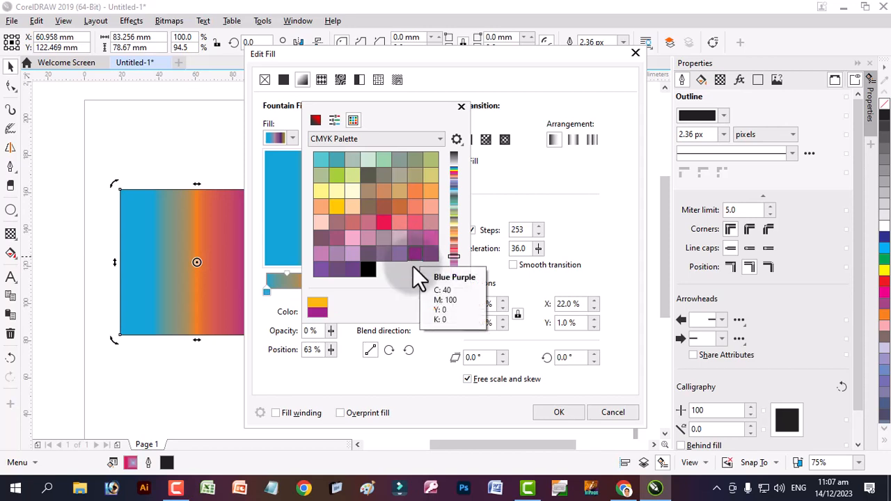
{"action": "left_click", "coordinate": [420, 375]}
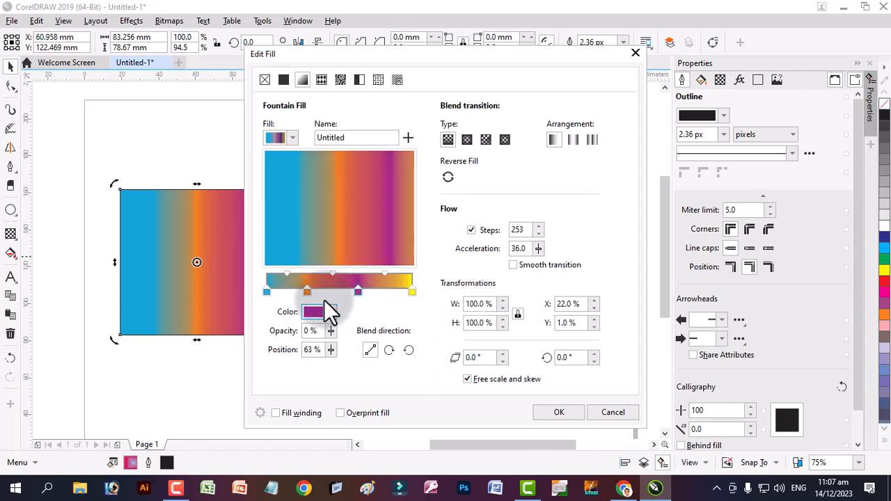
- Reposition the gradient's orange node to 14% and its purple node to 66%
{"action": "left_click_drag", "start_coordinate": [307, 291], "coordinate": [285, 291]}
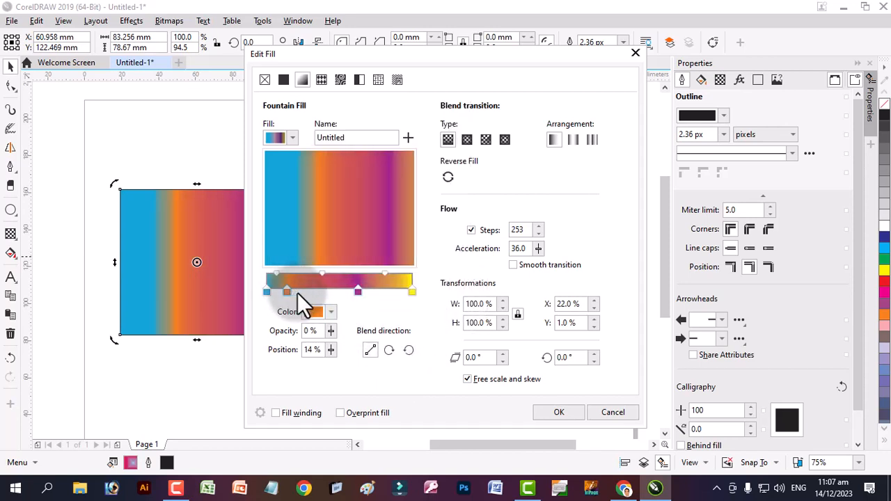
{"action": "left_click_drag", "start_coordinate": [358, 291], "coordinate": [363, 291]}
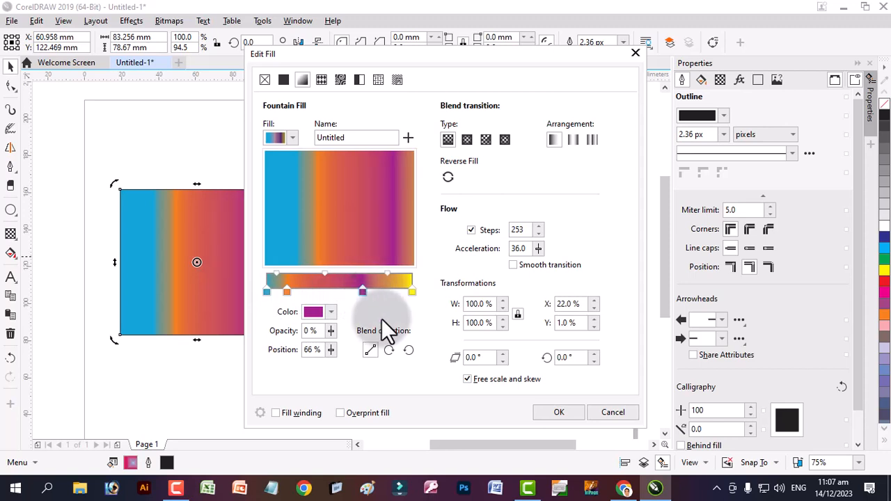
- Add a color node at 42% on the gradient and color it red (C 11, M 100, Y 100, K 4)
{"action": "double_click", "coordinate": [328, 289]}
{"action": "left_click", "coordinate": [329, 310]}
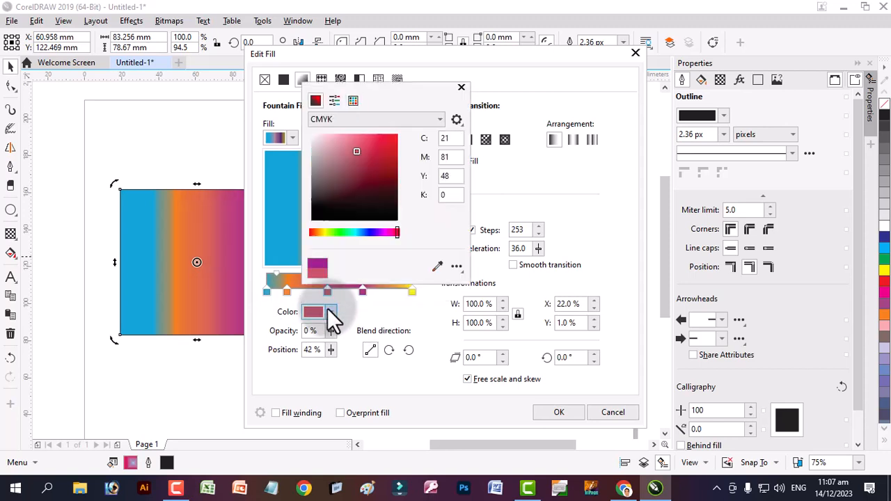
{"action": "left_click", "coordinate": [392, 151]}
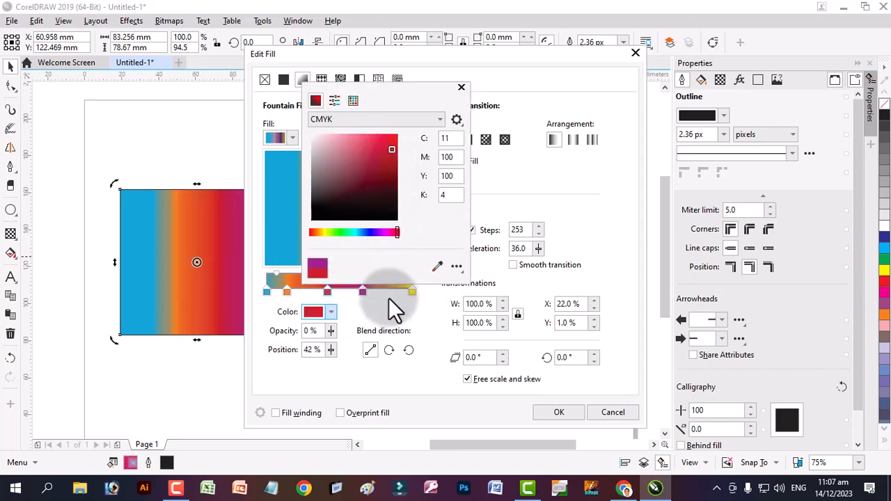
{"action": "left_click", "coordinate": [404, 307]}
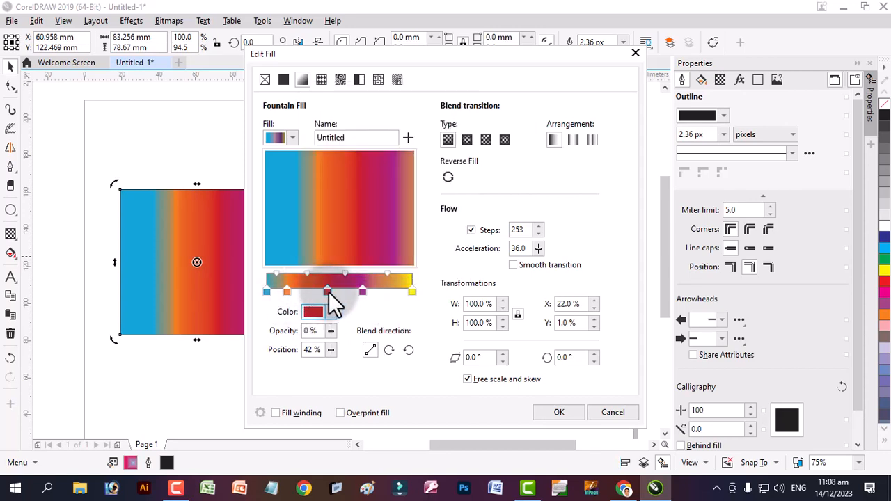
- Remove both a trial node added at 76% and the purple node at 66%, and move the red node to 39%
{"action": "double_click", "coordinate": [377, 291]}
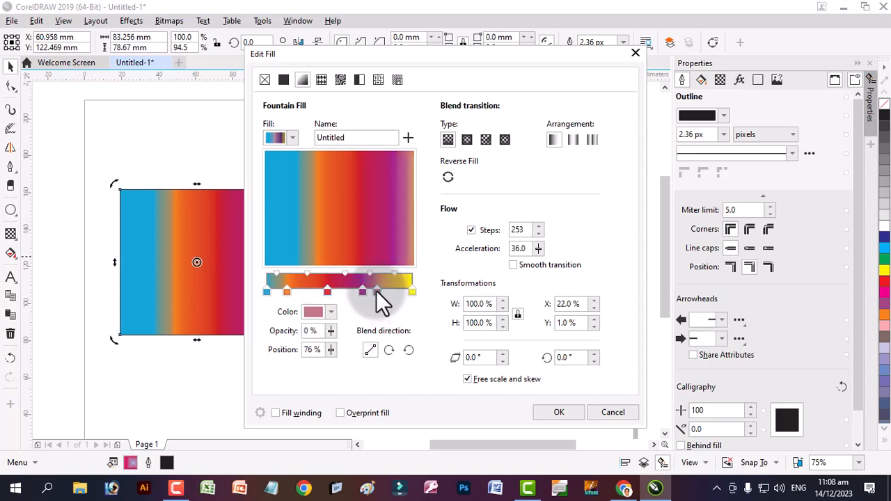
{"action": "left_click_drag", "start_coordinate": [376, 289], "coordinate": [378, 332]}
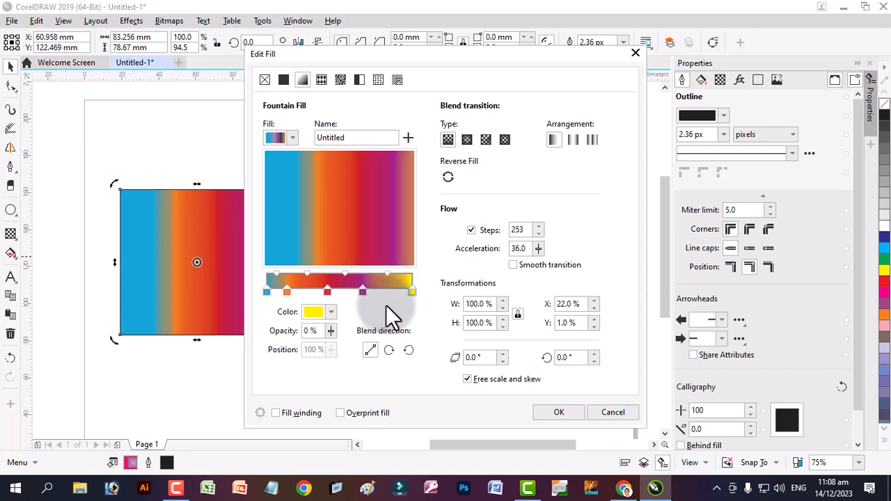
{"action": "left_click", "coordinate": [363, 291]}
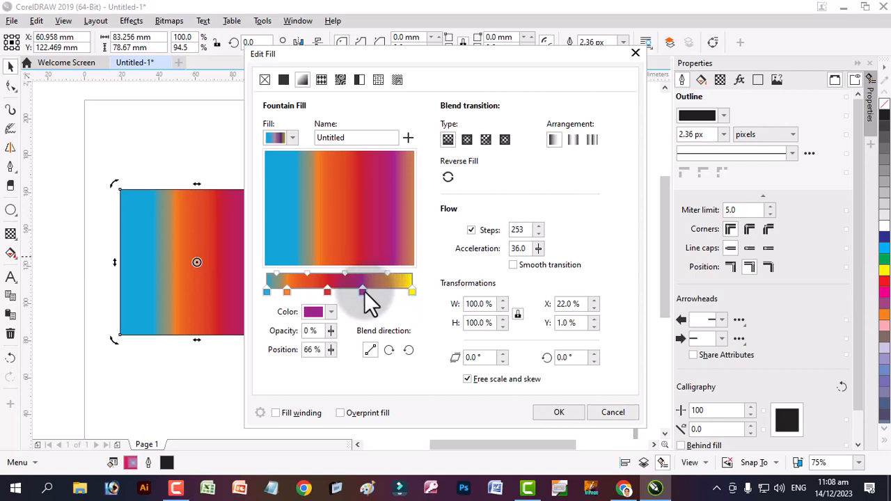
{"action": "left_click_drag", "start_coordinate": [364, 290], "coordinate": [364, 320]}
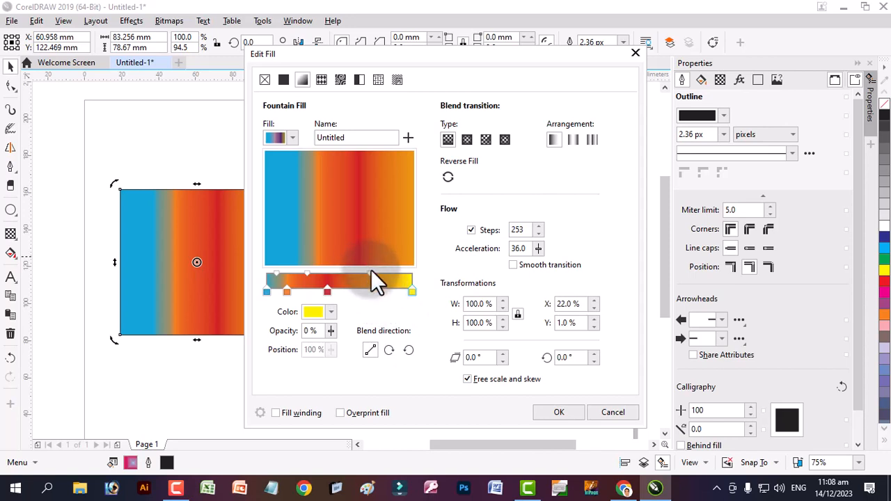
{"action": "left_click", "coordinate": [325, 290]}
{"action": "left_click_drag", "start_coordinate": [325, 290], "coordinate": [321, 290]}
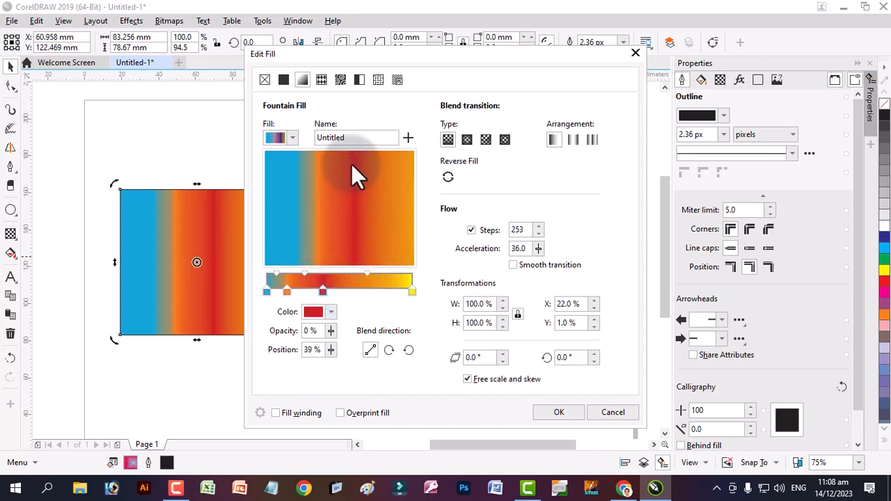
- Try the elliptical fountain fill with its center at X -3%, Y 2%, and the conical type
{"action": "left_click", "coordinate": [466, 137]}
{"action": "left_click_drag", "start_coordinate": [341, 193], "coordinate": [335, 205]}
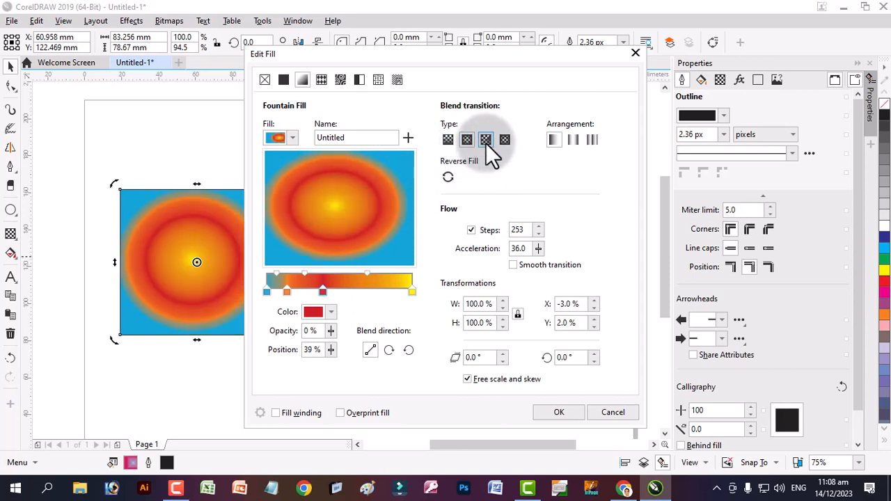
{"action": "left_click", "coordinate": [485, 140]}
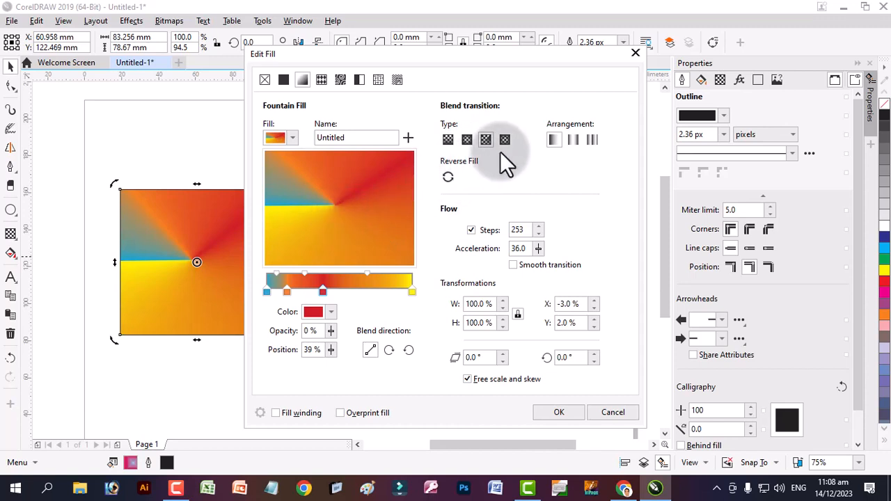
- Apply the rectangular fountain fill with its center at X 6%, Y 4%, a 16° rotation and a 29° skew
{"action": "left_click", "coordinate": [505, 140]}
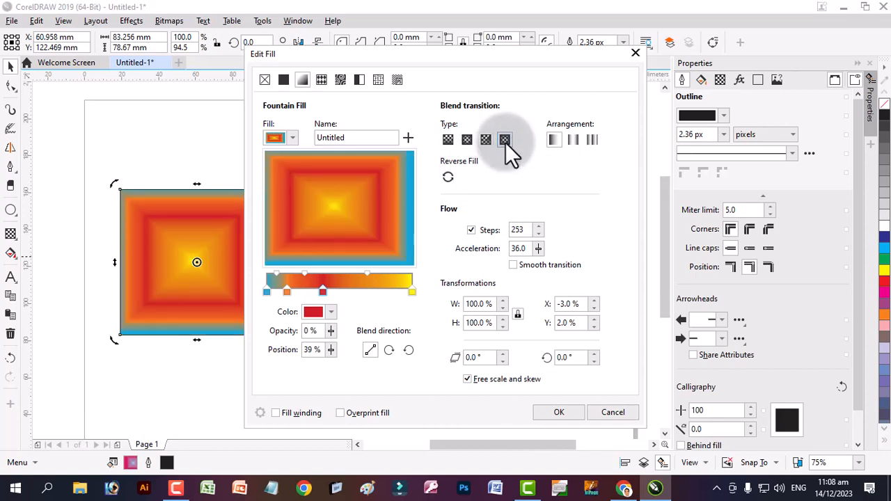
{"action": "left_click_drag", "start_coordinate": [403, 209], "coordinate": [349, 204]}
{"action": "left_click_drag", "start_coordinate": [594, 353], "coordinate": [592, 354]}
{"action": "left_click", "coordinate": [504, 354]}
{"action": "left_click_drag", "start_coordinate": [504, 355], "coordinate": [506, 356]}
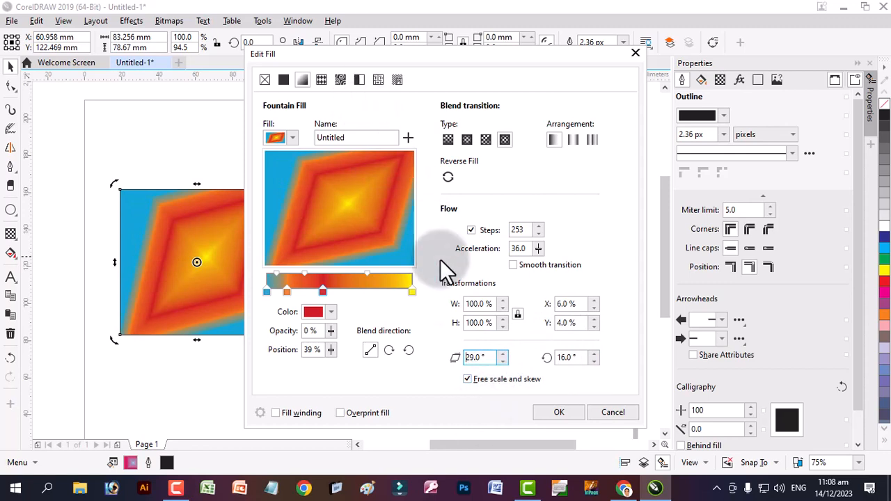
- Switch the rotated and skewed fountain fill to the linear type
{"action": "left_click", "coordinate": [448, 139]}
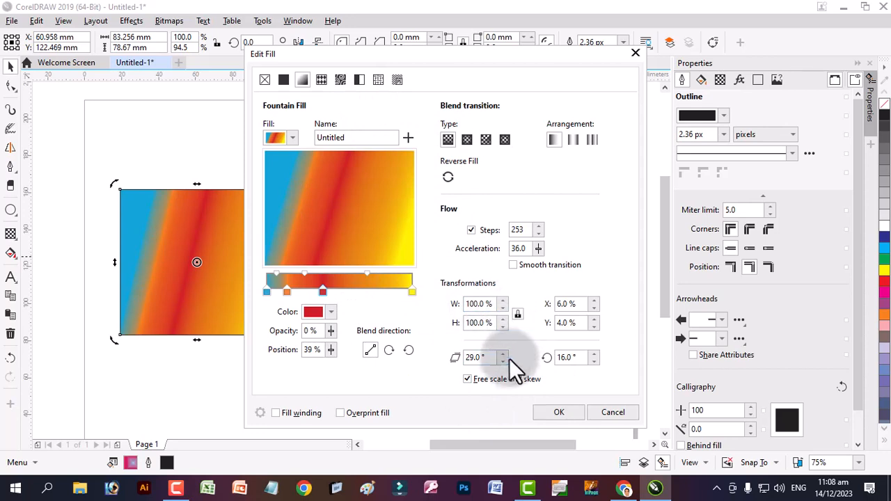
- Reset the fountain fill's skew and rotation to 0° and apply the fill to the rectangle
{"action": "double_click", "coordinate": [488, 357]}
{"action": "type", "text": "0"}
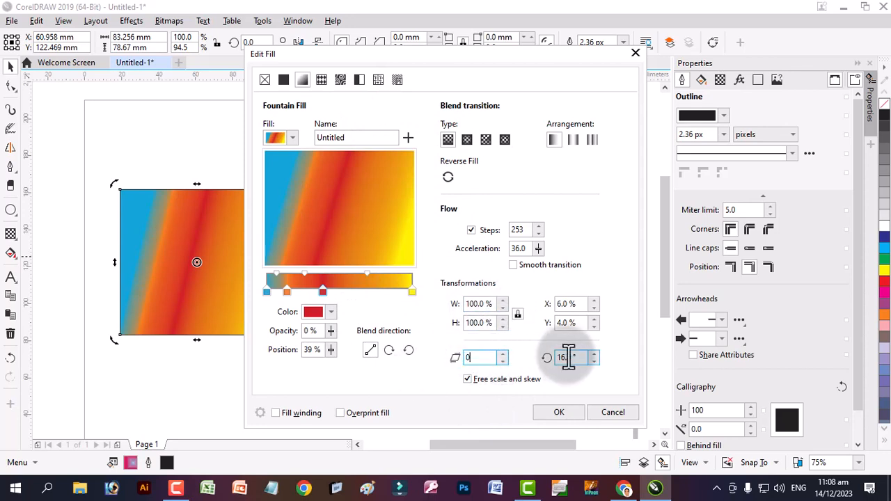
{"action": "double_click", "coordinate": [567, 357]}
{"action": "type", "text": "0"}
{"action": "left_click", "coordinate": [564, 409]}
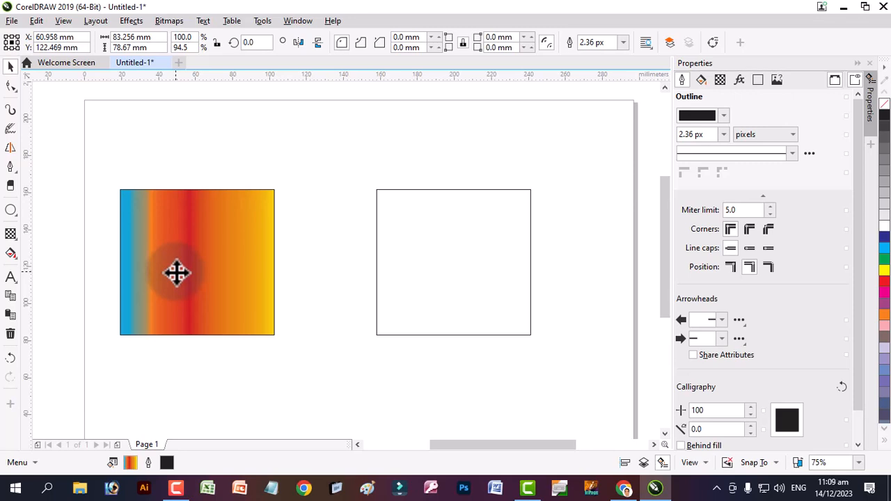
- Draw a horizontal linear fountain fill across the full width of the empty second rectangle with the Interactive Fill tool
{"action": "left_click", "coordinate": [428, 262]}
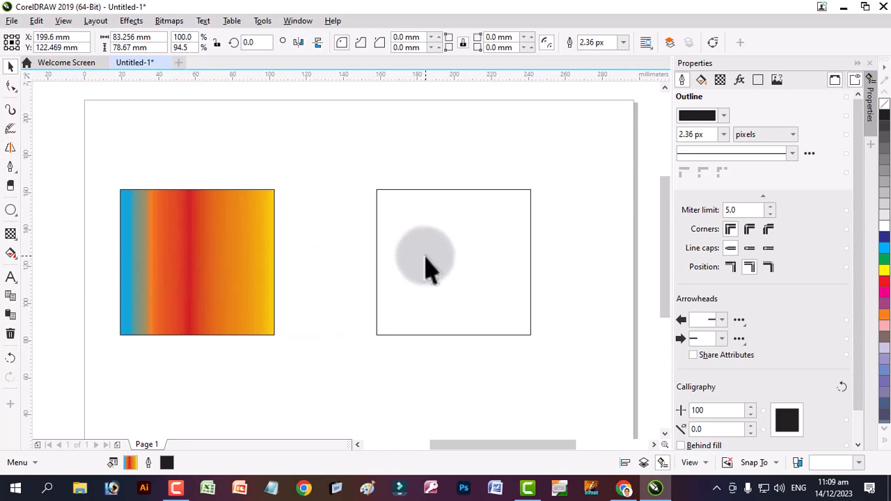
{"action": "left_click", "coordinate": [18, 262]}
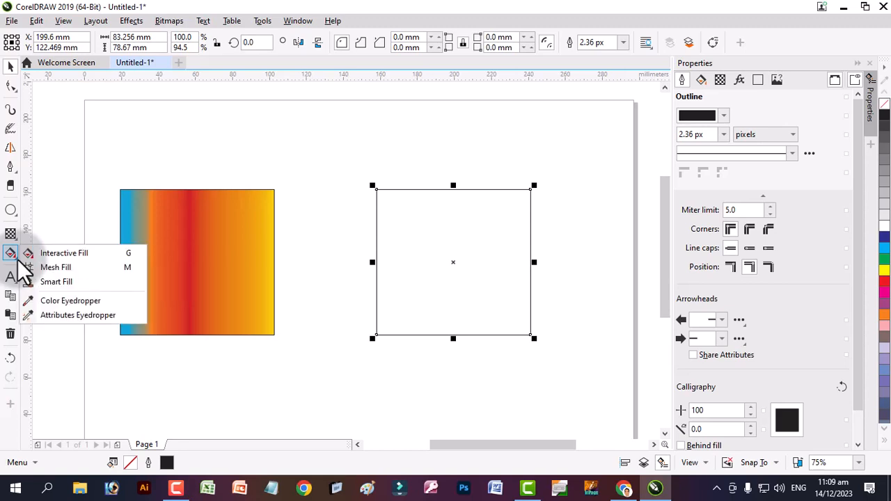
{"action": "left_click", "coordinate": [47, 255]}
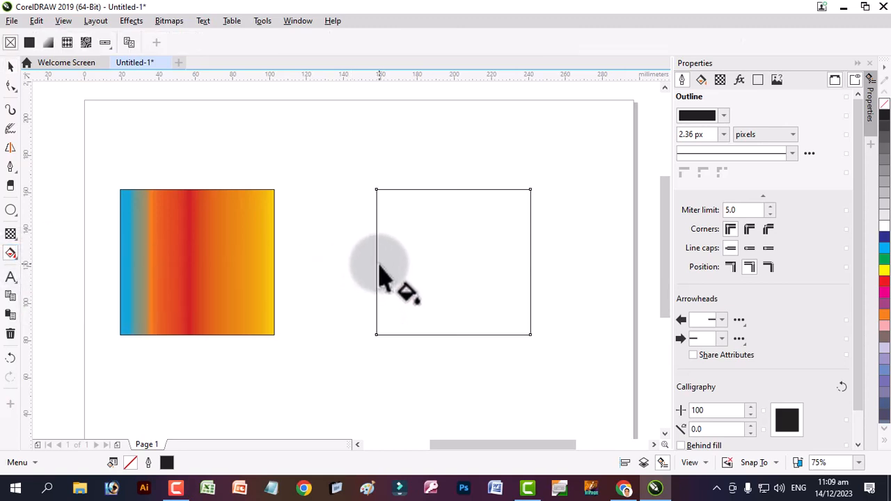
{"action": "left_click_drag", "start_coordinate": [378, 264], "coordinate": [525, 265]}
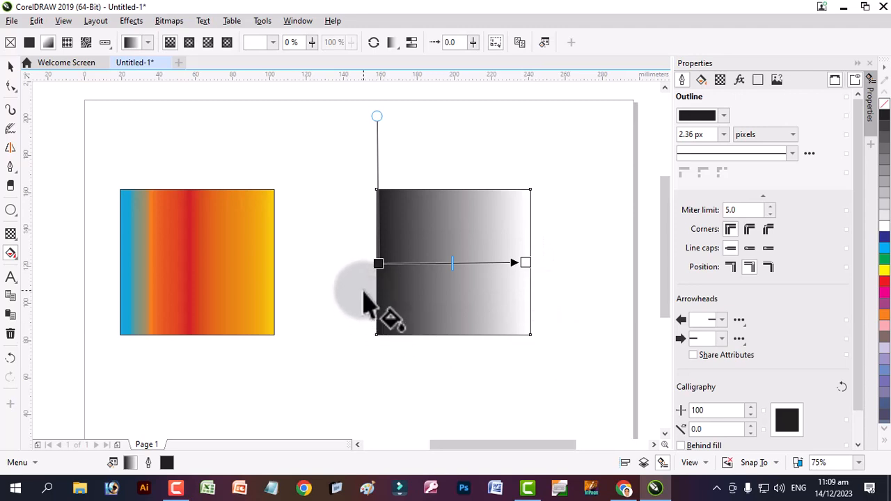
- Recolor the second rectangle's start node from the CMYK palette, trying Cyan and settling on the slightly darker blue
{"action": "left_click", "coordinate": [378, 265]}
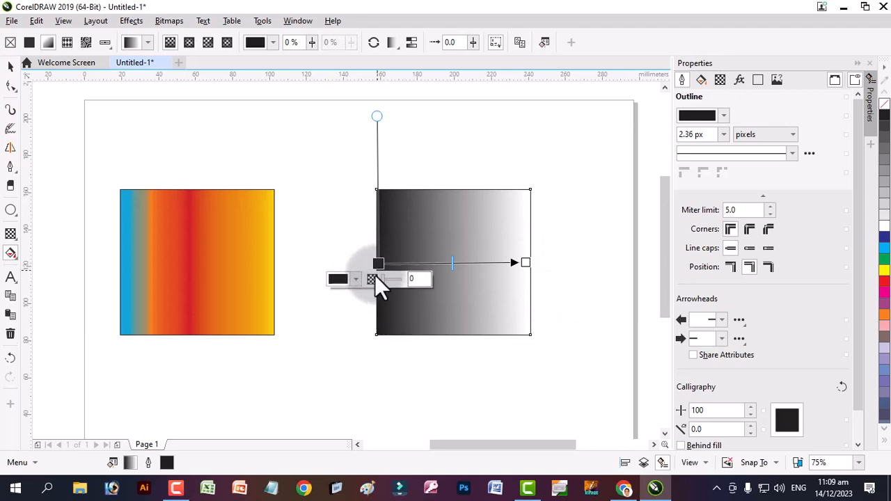
{"action": "left_click", "coordinate": [349, 280]}
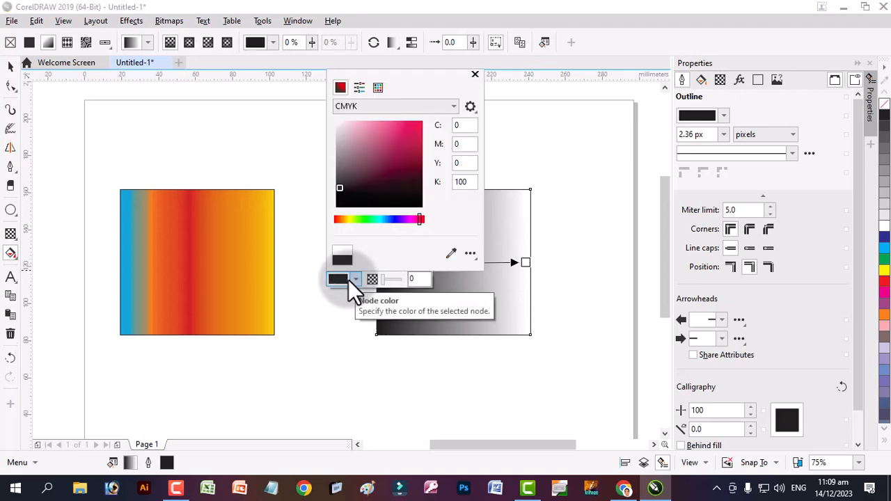
{"action": "left_click", "coordinate": [376, 87]}
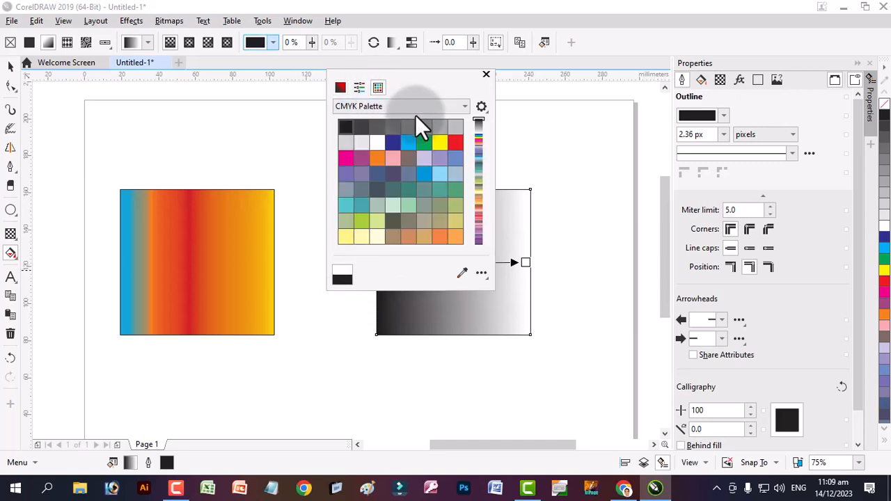
{"action": "left_click", "coordinate": [410, 141]}
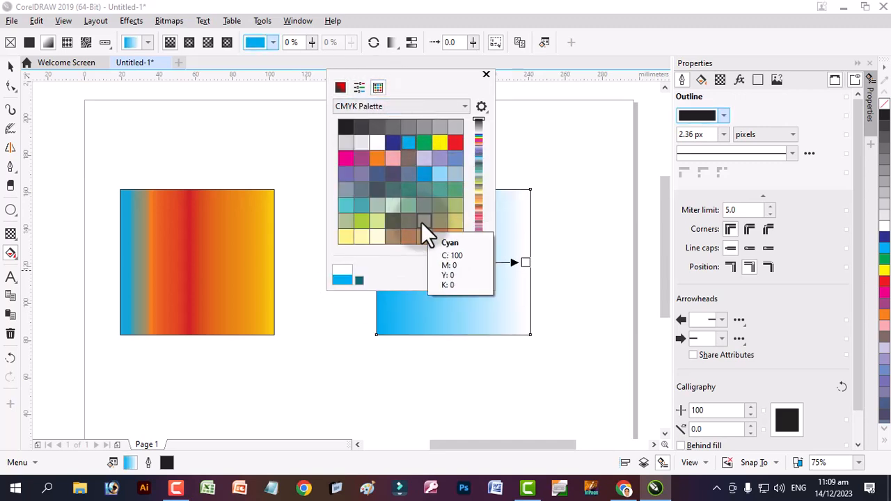
{"action": "left_click", "coordinate": [420, 173]}
{"action": "left_click", "coordinate": [453, 326]}
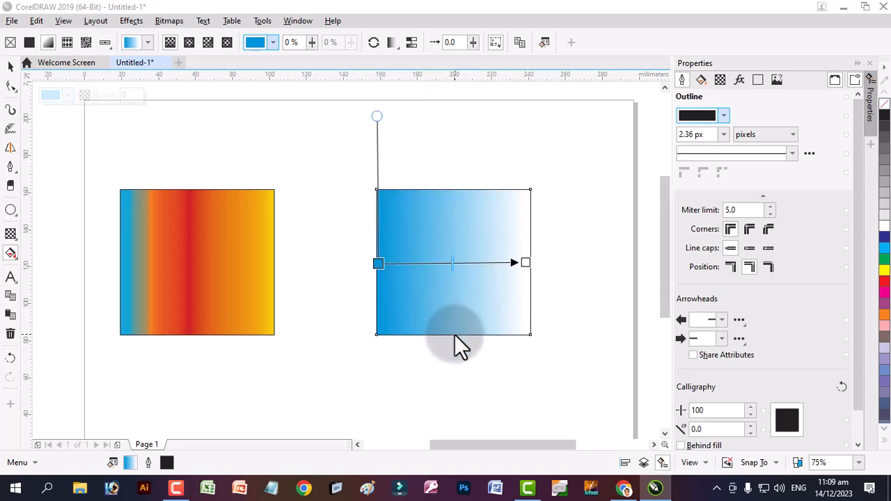
- Set the second rectangle's end node to yellow from the CMYK palette and view the same color as sliders and in the color viewer
{"action": "left_click", "coordinate": [524, 262]}
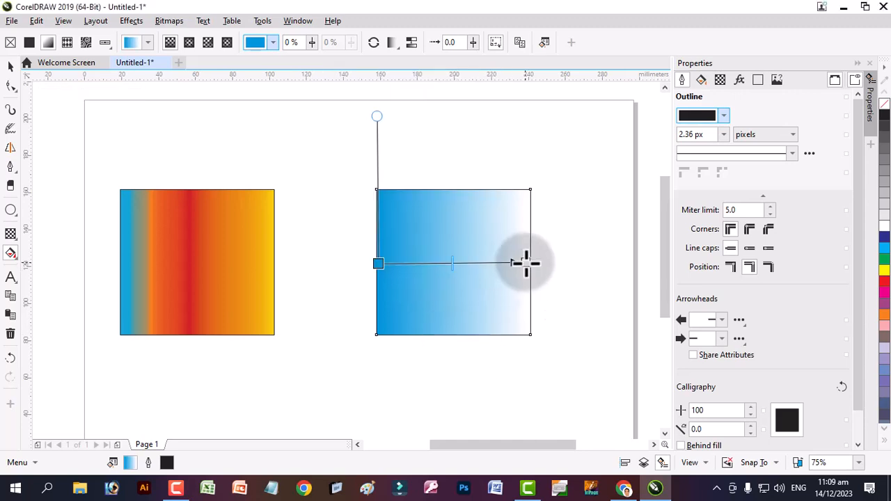
{"action": "left_click", "coordinate": [501, 278]}
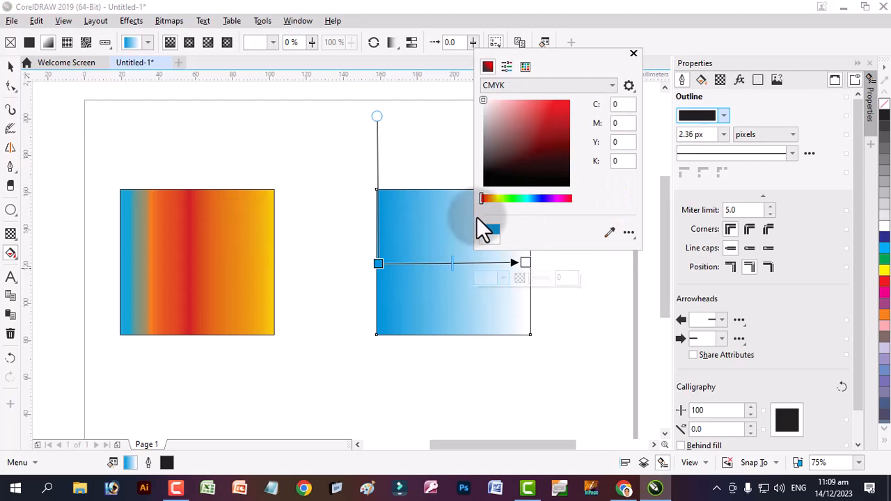
{"action": "left_click", "coordinate": [530, 64]}
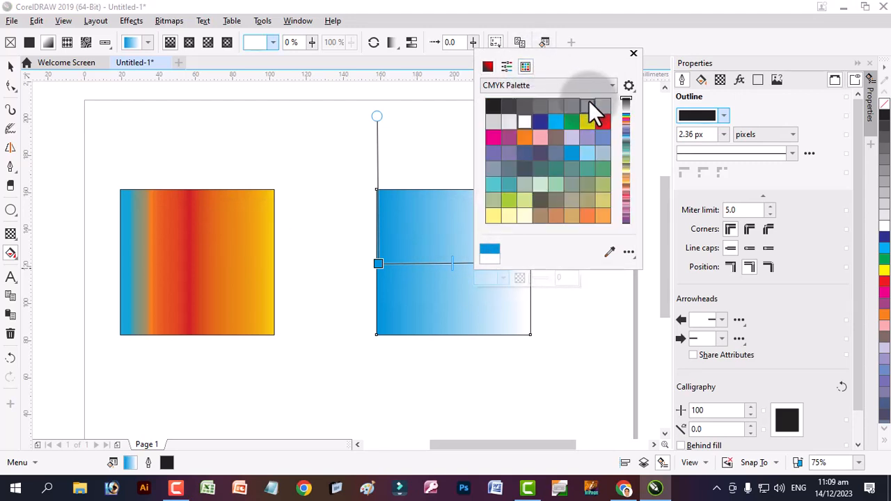
{"action": "left_click", "coordinate": [588, 121]}
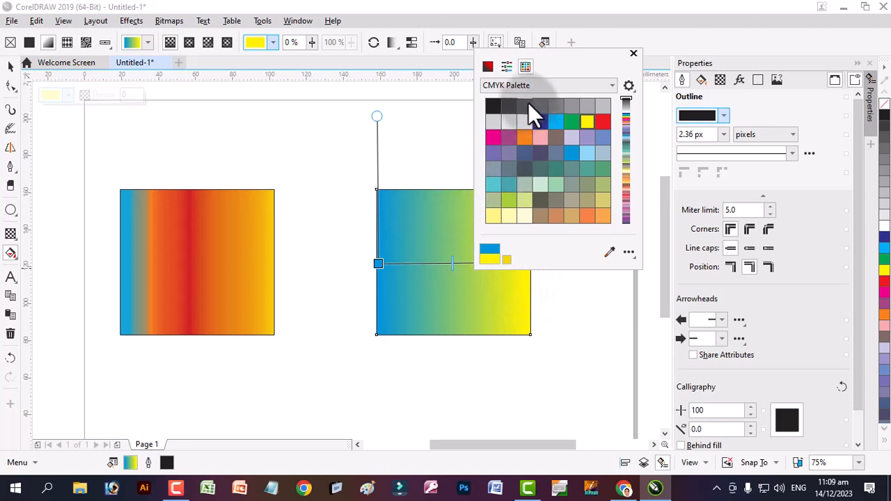
{"action": "left_click", "coordinate": [507, 66]}
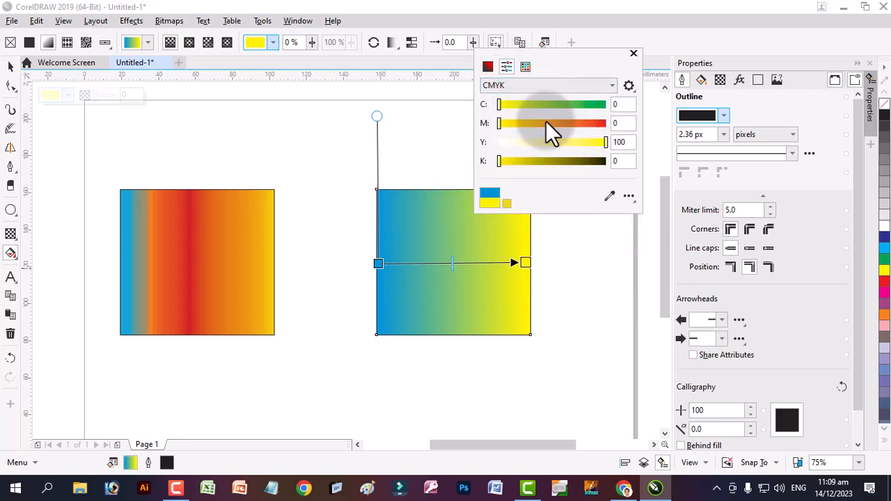
{"action": "left_click", "coordinate": [487, 66]}
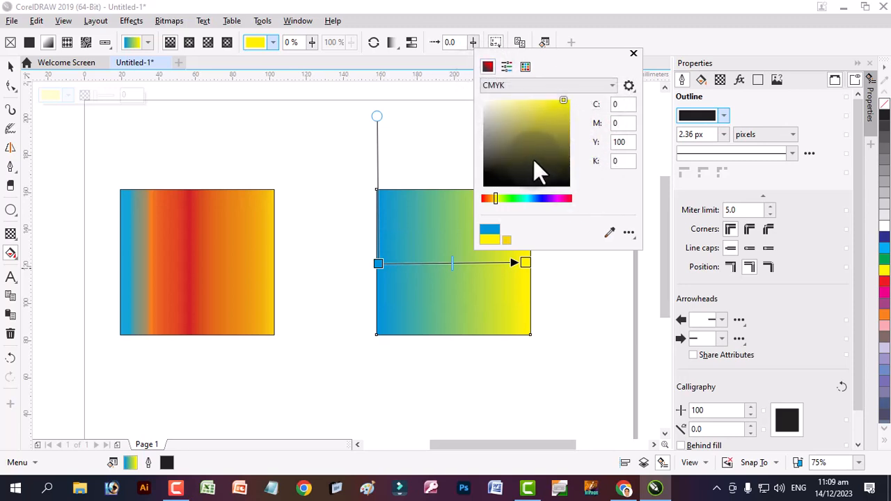
{"action": "left_click", "coordinate": [377, 263]}
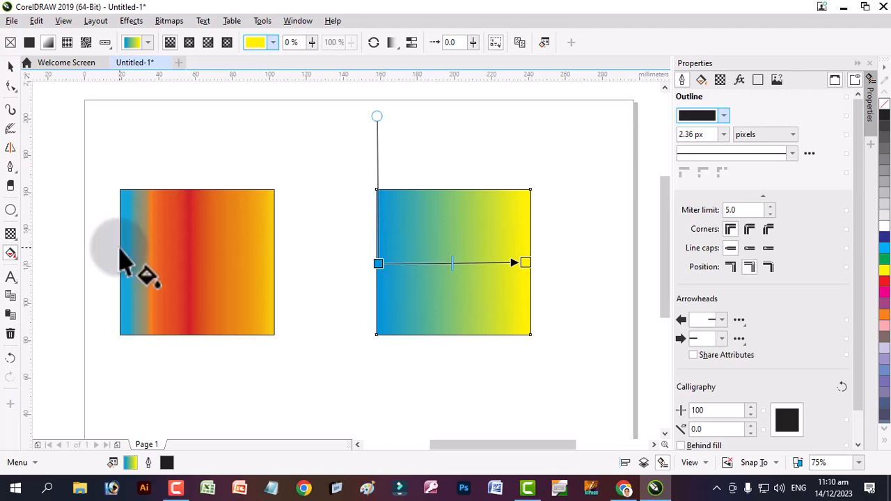
- Add a node at 36% on the second rectangle's fountain fill and color it orange from the CMYK palette
{"action": "double_click", "coordinate": [432, 263]}
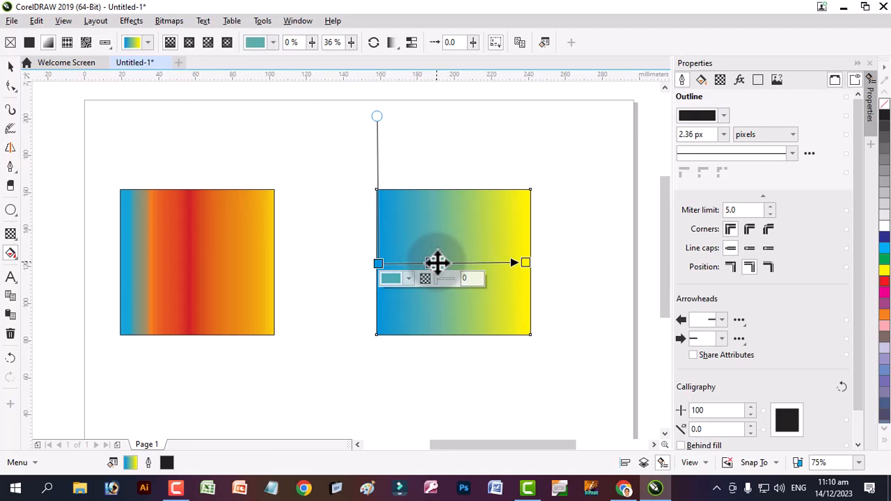
{"action": "left_click", "coordinate": [407, 279]}
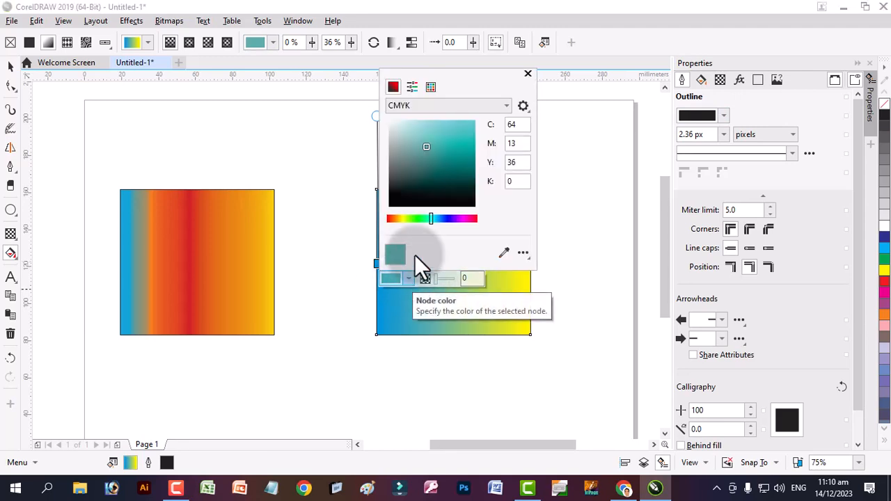
{"action": "left_click", "coordinate": [430, 87]}
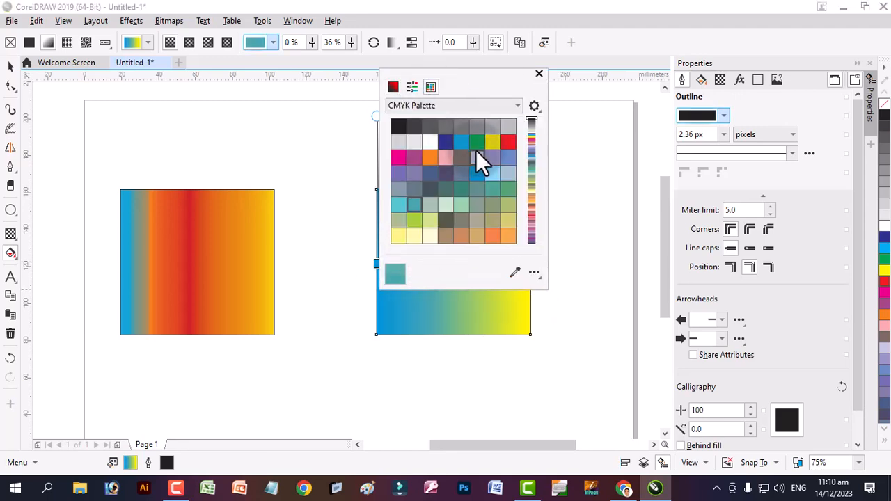
{"action": "left_click", "coordinate": [428, 157]}
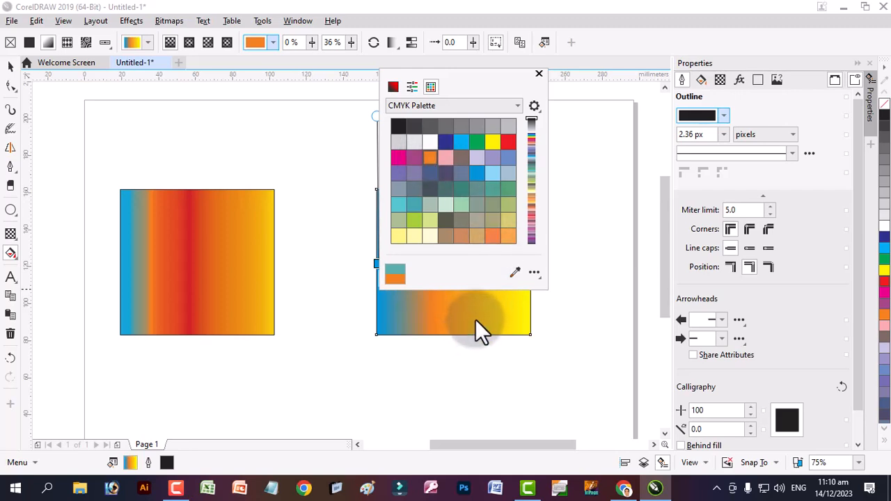
{"action": "left_click", "coordinate": [474, 298]}
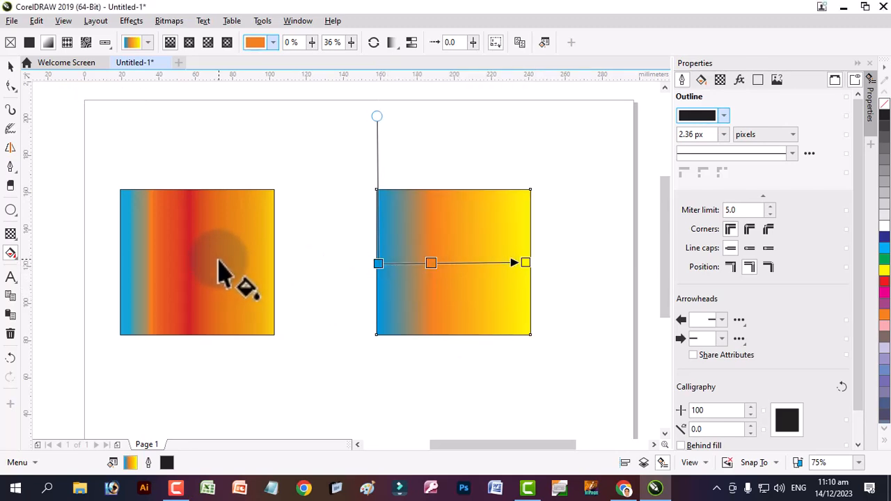
- Add a node at 56% on the second rectangle's fountain fill and color it red from the CMYK palette
{"action": "double_click", "coordinate": [461, 264]}
{"action": "left_click", "coordinate": [440, 274]}
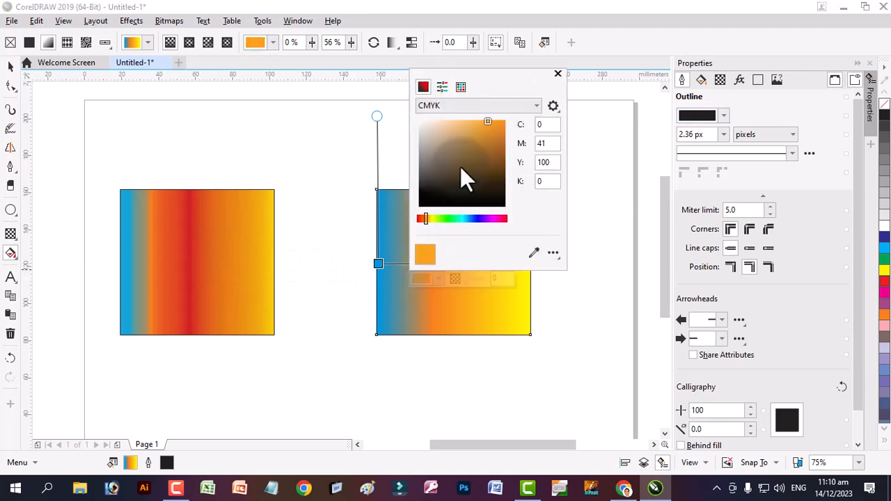
{"action": "left_click", "coordinate": [459, 86]}
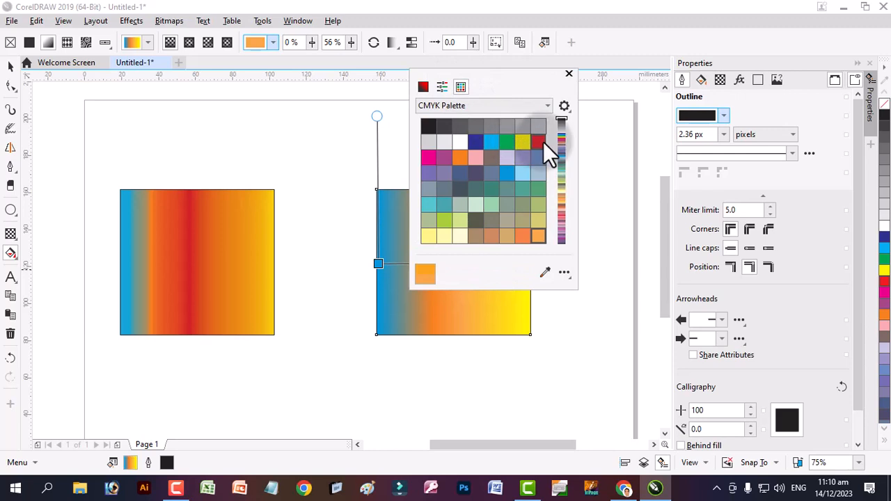
{"action": "left_click", "coordinate": [542, 142]}
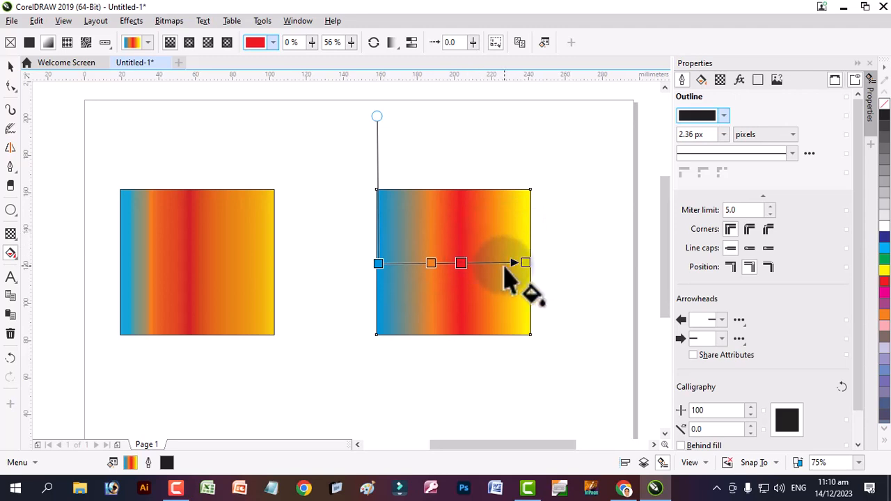
{"action": "left_click", "coordinate": [525, 262]}
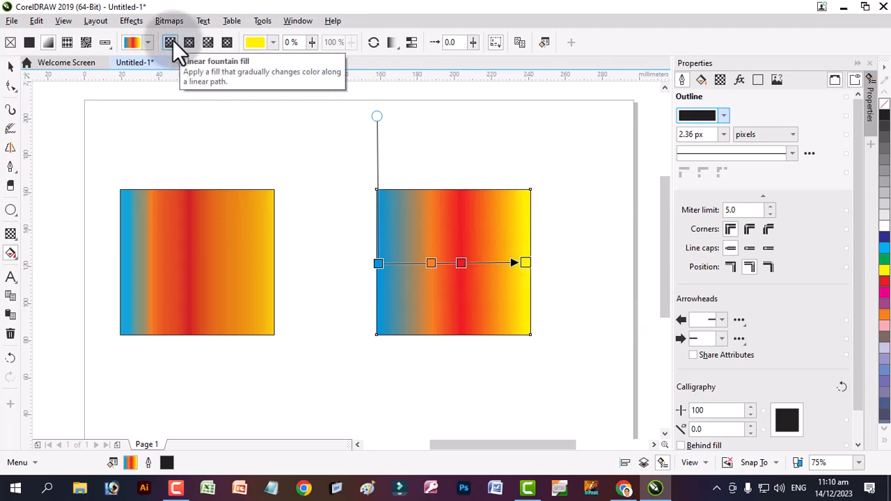
- Try a bitmap pattern fill on the second rectangle, choosing the green foliage pattern
{"action": "left_click", "coordinate": [73, 42]}
{"action": "left_click", "coordinate": [84, 42]}
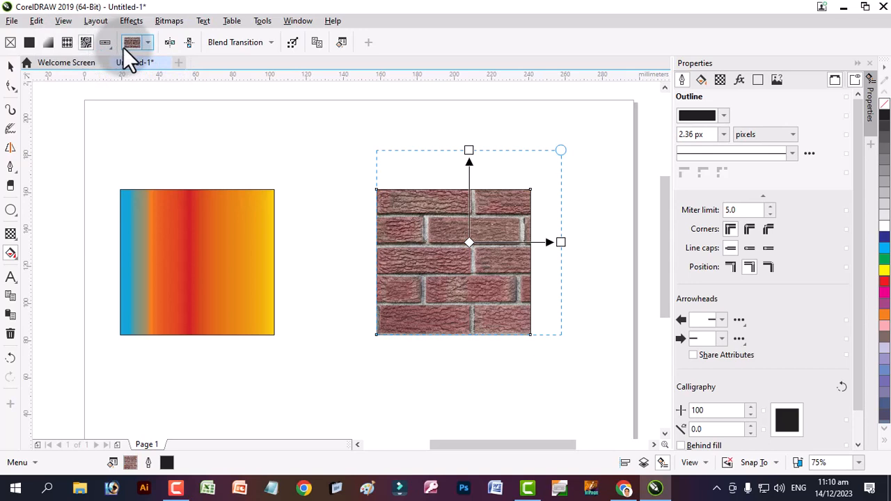
{"action": "left_click", "coordinate": [149, 45]}
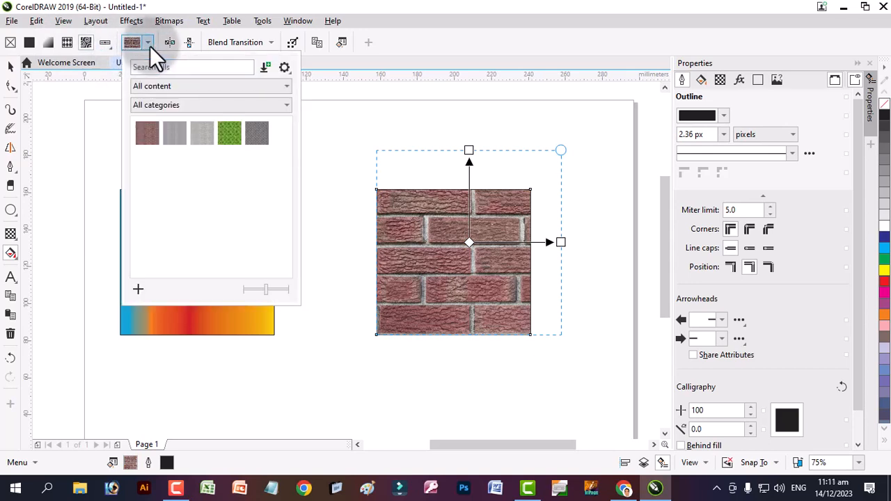
{"action": "left_click", "coordinate": [233, 133]}
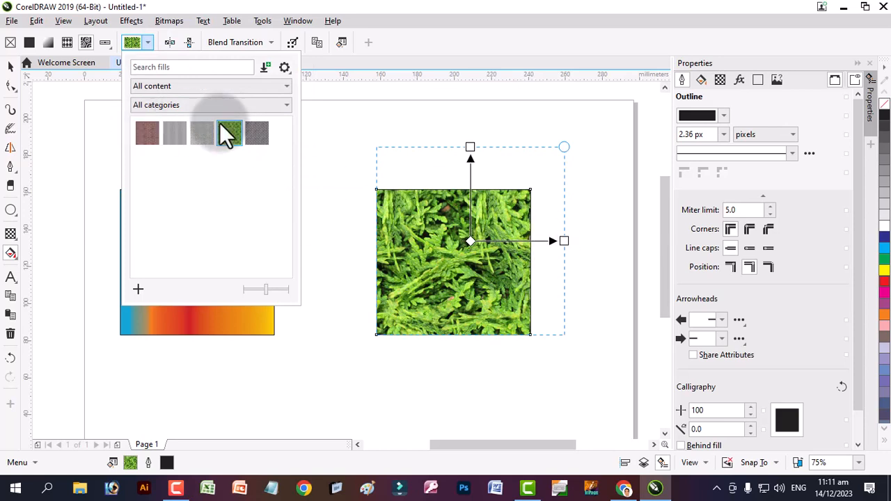
{"action": "left_click", "coordinate": [364, 129]}
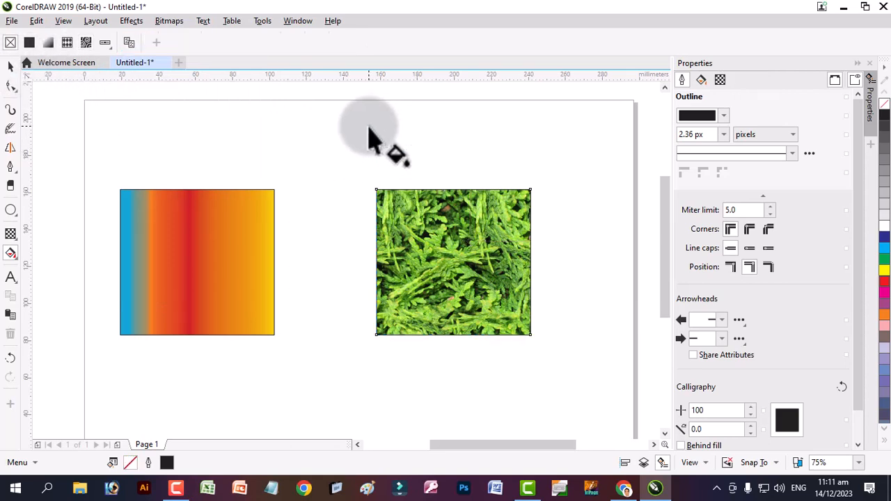
- Undo the bitmap pattern fills on the second rectangle back to its multi-color fountain fill
{"action": "left_click", "coordinate": [10, 67]}
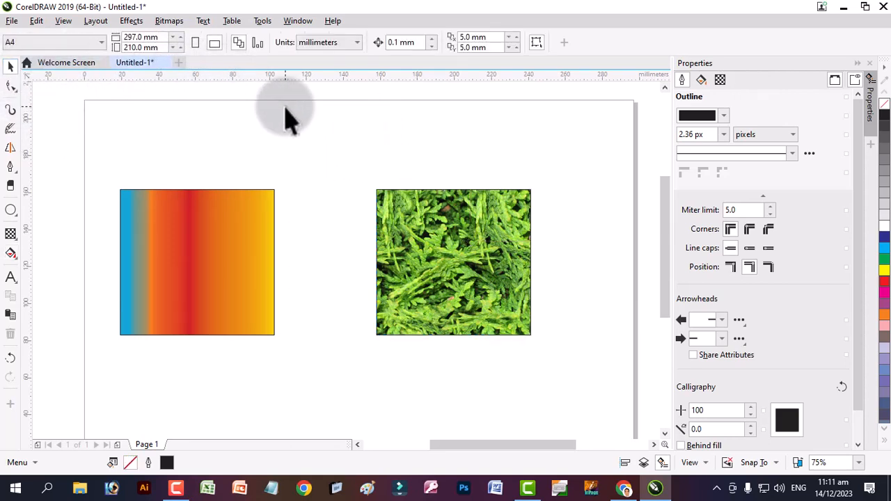
{"action": "key", "text": "ctrl+z"}
{"action": "key", "text": "ctrl+z"}
{"action": "key", "text": "ctrl+z"}
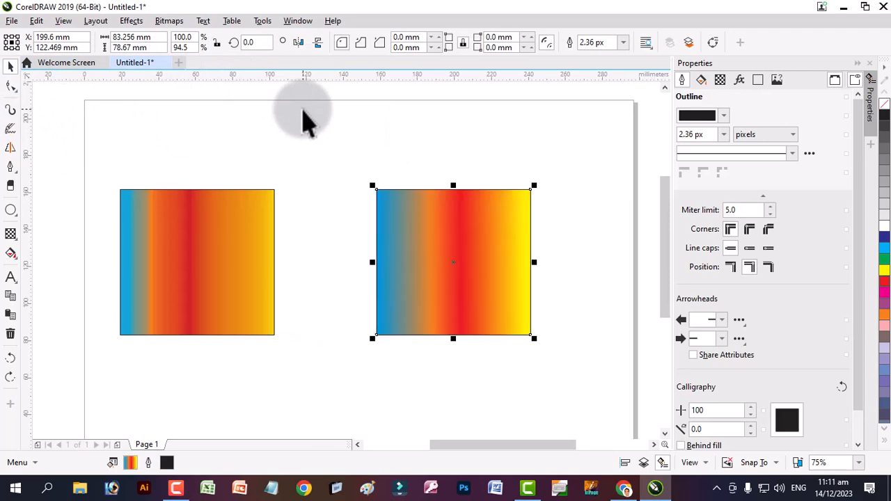
- Move both rectangles up about 39 mm, bringing the second about 27 mm closer to the first, and display the available fill tools
{"action": "left_click_drag", "start_coordinate": [215, 226], "coordinate": [213, 152]}
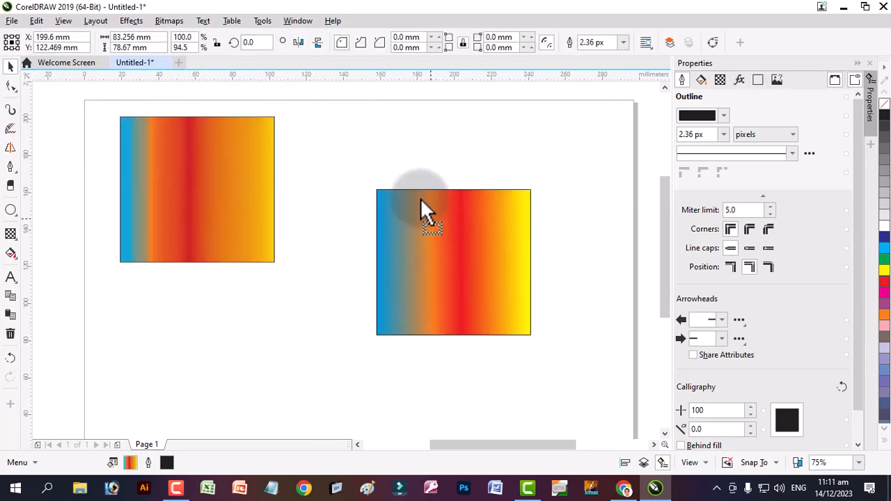
{"action": "left_click_drag", "start_coordinate": [445, 246], "coordinate": [396, 173]}
{"action": "left_click", "coordinate": [15, 259]}
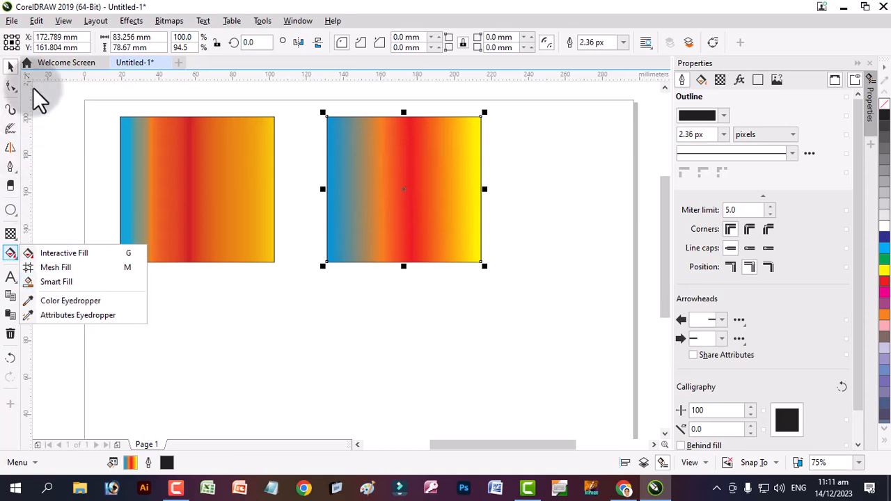
{"action": "left_click", "coordinate": [250, 342]}
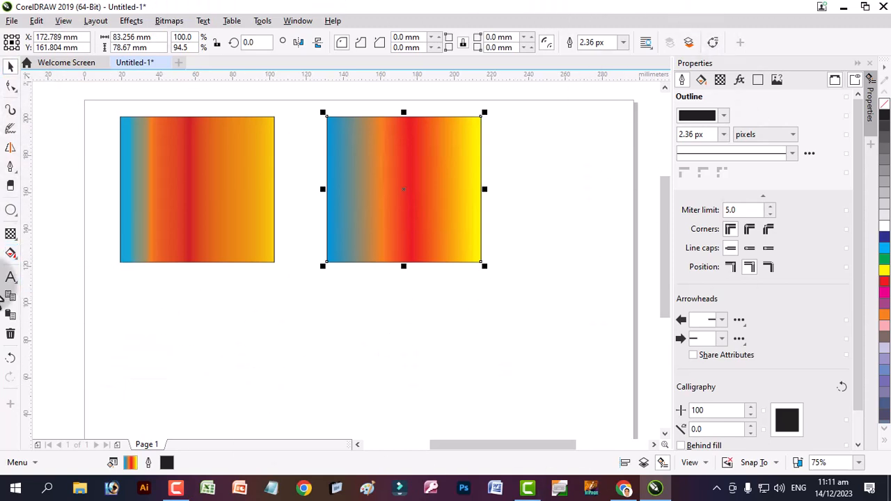
{"action": "left_click", "coordinate": [12, 253]}
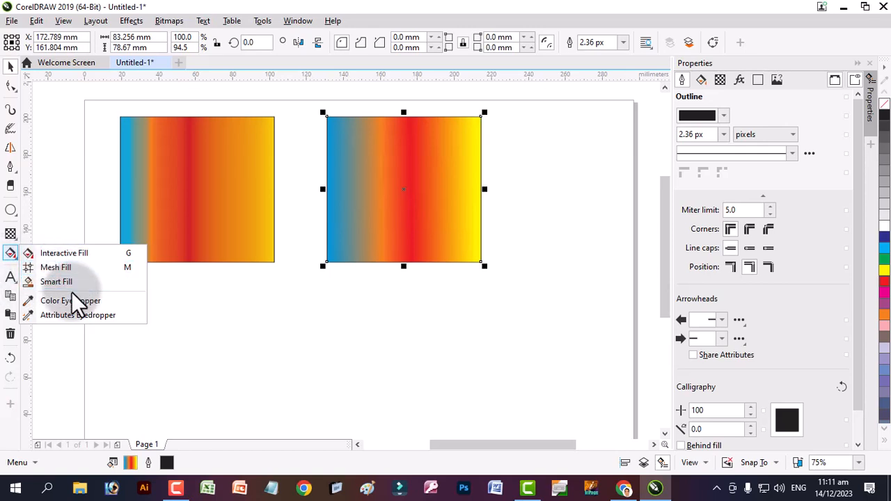
- Draw a rectangle about 153 mm wide and 31 mm high below the two gradient rectangles, and move it about 6.5 mm right and 5 mm up
{"action": "left_click", "coordinate": [10, 211]}
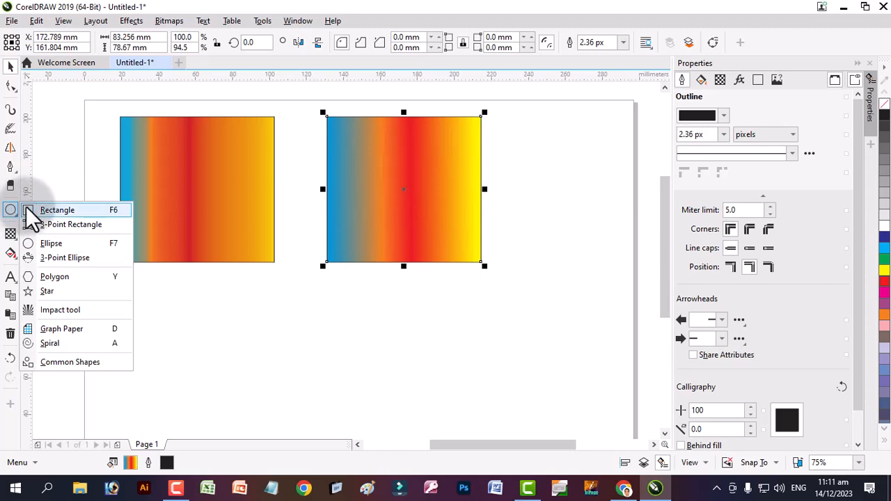
{"action": "left_click", "coordinate": [32, 210]}
{"action": "left_click_drag", "start_coordinate": [120, 317], "coordinate": [404, 374]}
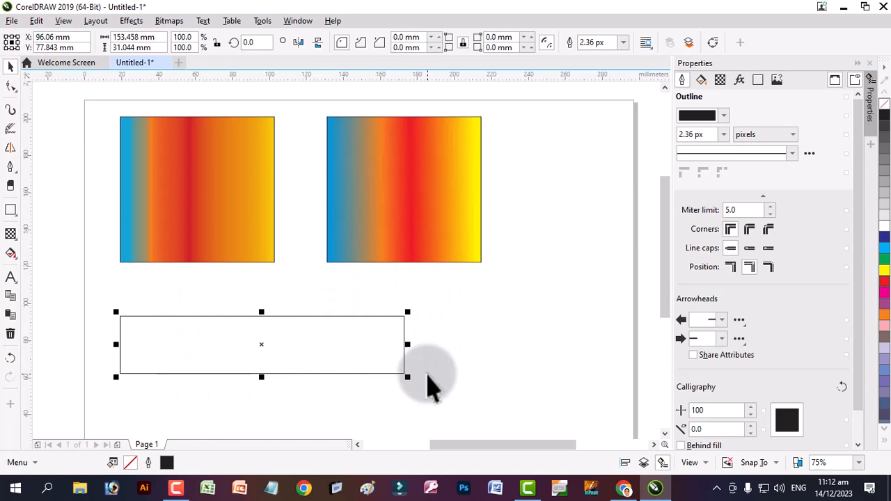
{"action": "left_click_drag", "start_coordinate": [297, 368], "coordinate": [209, 356]}
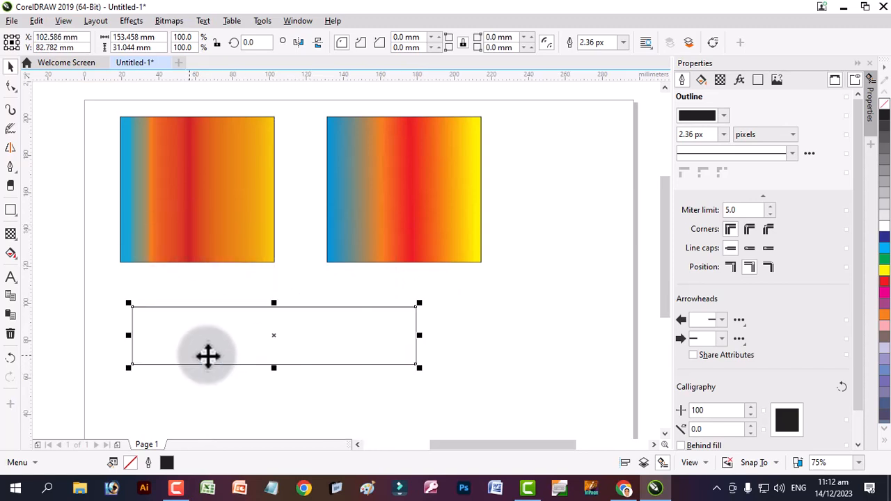
{"action": "left_click", "coordinate": [11, 254]}
{"action": "left_click", "coordinate": [15, 259]}
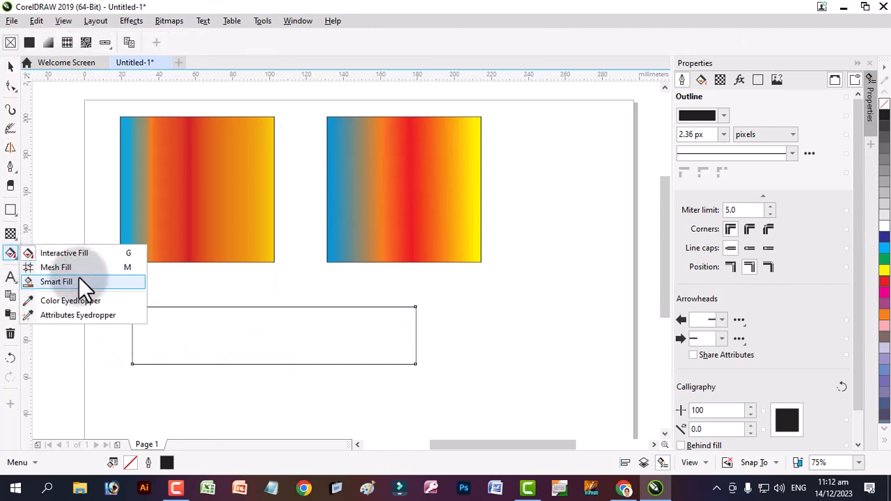
{"action": "left_click", "coordinate": [280, 410]}
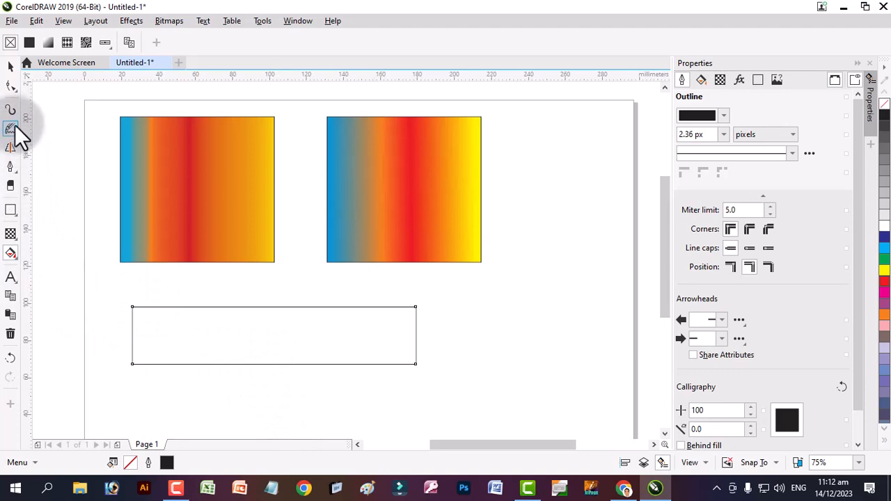
- Draw three vertical 2-point lines about 58 mm long across the wide rectangle, dividing it into four sections
{"action": "left_click", "coordinate": [16, 170]}
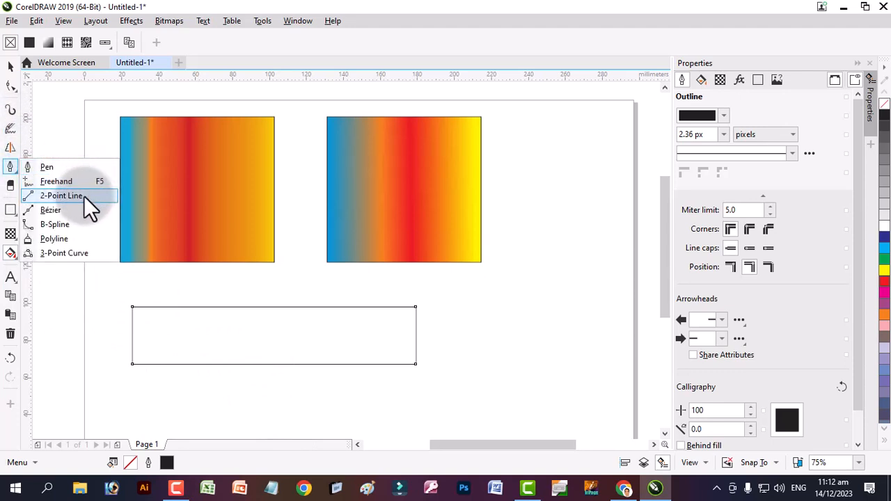
{"action": "left_click", "coordinate": [61, 196]}
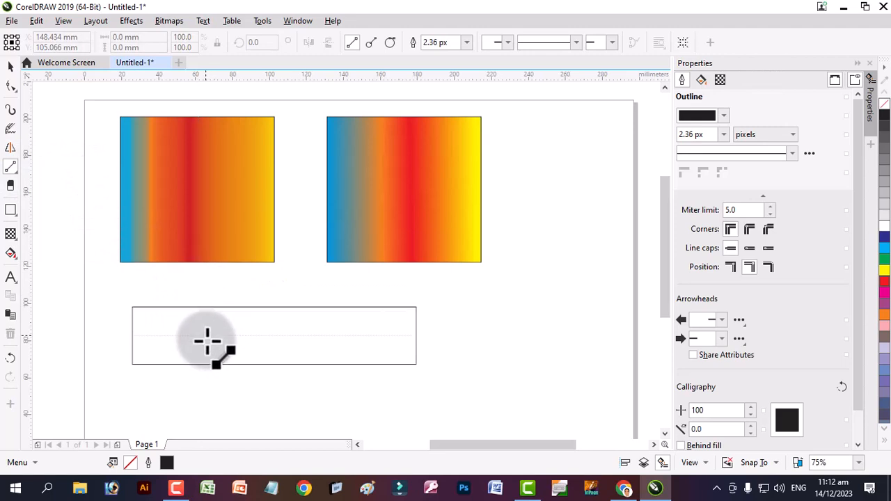
{"action": "left_click_drag", "start_coordinate": [210, 295], "coordinate": [210, 403]}
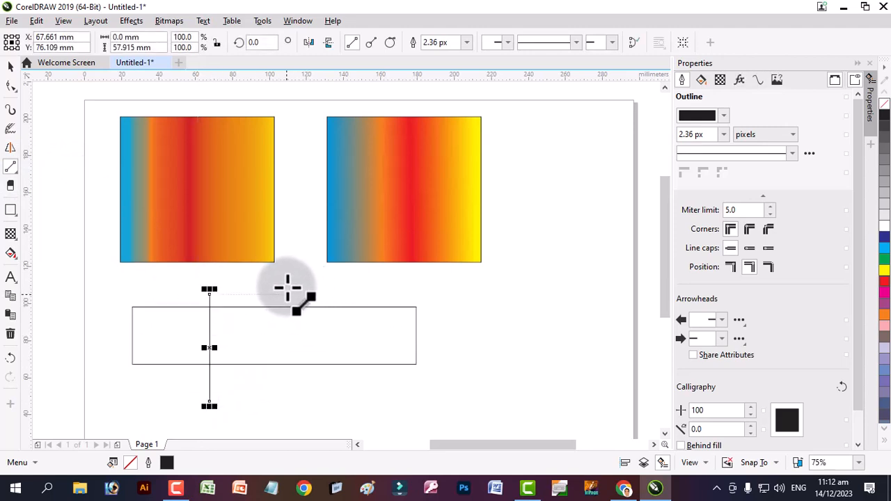
{"action": "left_click_drag", "start_coordinate": [282, 295], "coordinate": [283, 405]}
{"action": "left_click_drag", "start_coordinate": [359, 287], "coordinate": [358, 405]}
{"action": "left_click", "coordinate": [10, 67]}
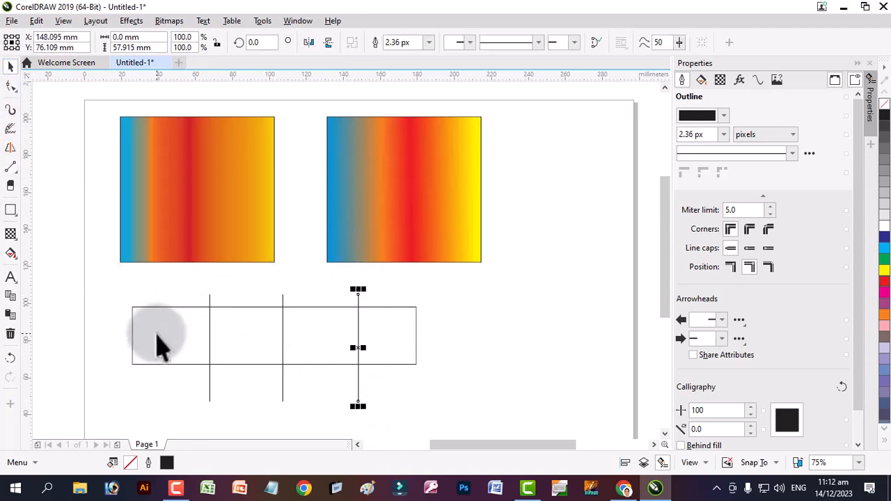
- Start Smart Fill with the wide rectangle selected and set its outline option to No Outline
{"action": "left_click", "coordinate": [155, 333]}
{"action": "left_click", "coordinate": [16, 261]}
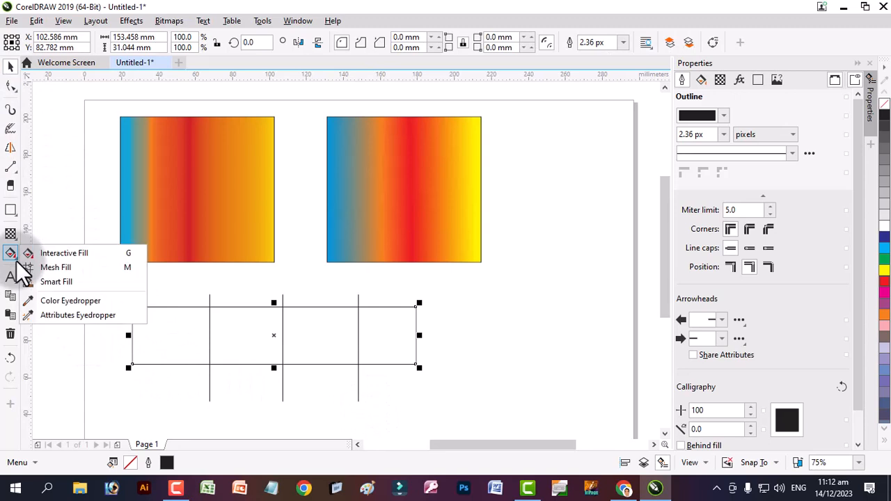
{"action": "left_click", "coordinate": [52, 279]}
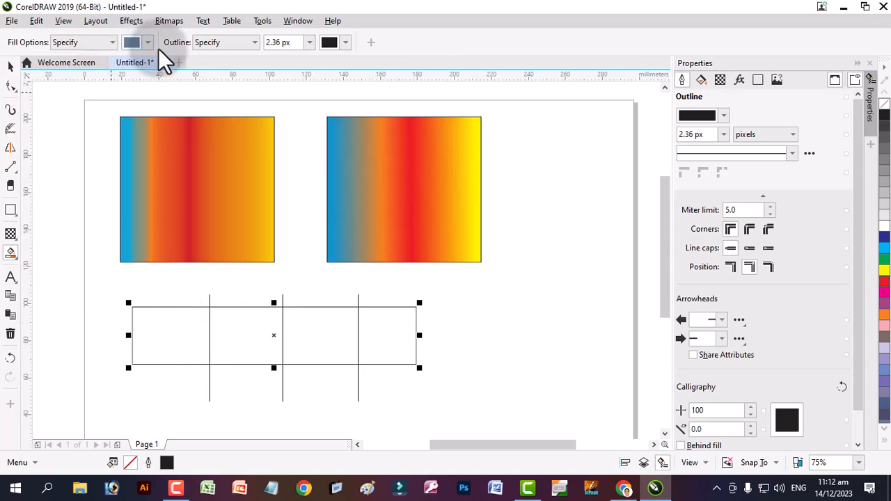
{"action": "left_click", "coordinate": [251, 41]}
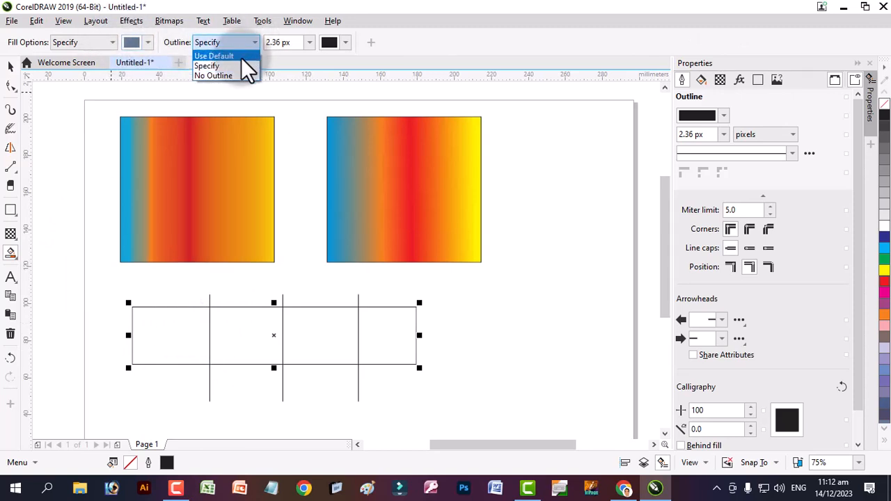
{"action": "left_click", "coordinate": [232, 75]}
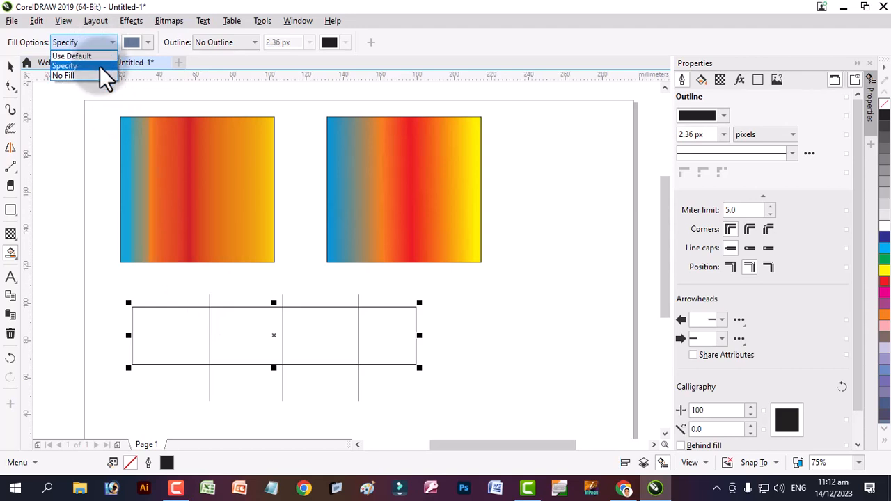
- Try the Use Default fill option for Smart Fill and return it to Specify
{"action": "left_click", "coordinate": [99, 66]}
{"action": "left_click", "coordinate": [95, 43]}
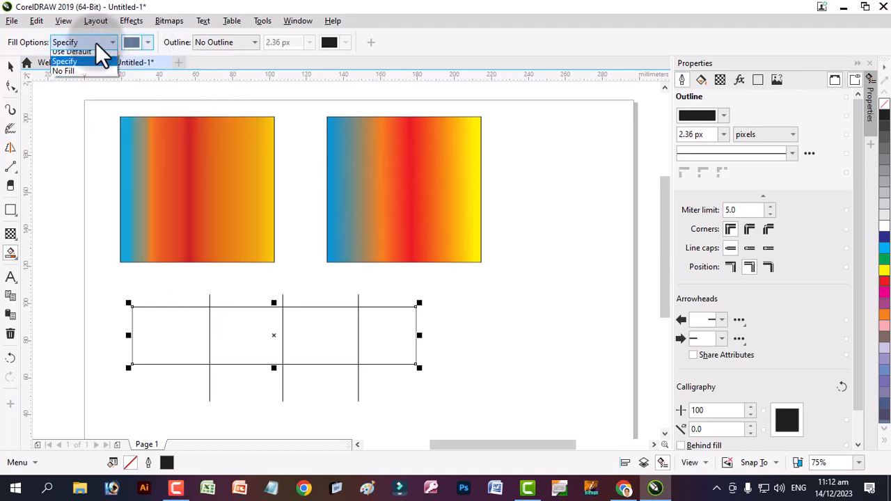
{"action": "left_click", "coordinate": [94, 51]}
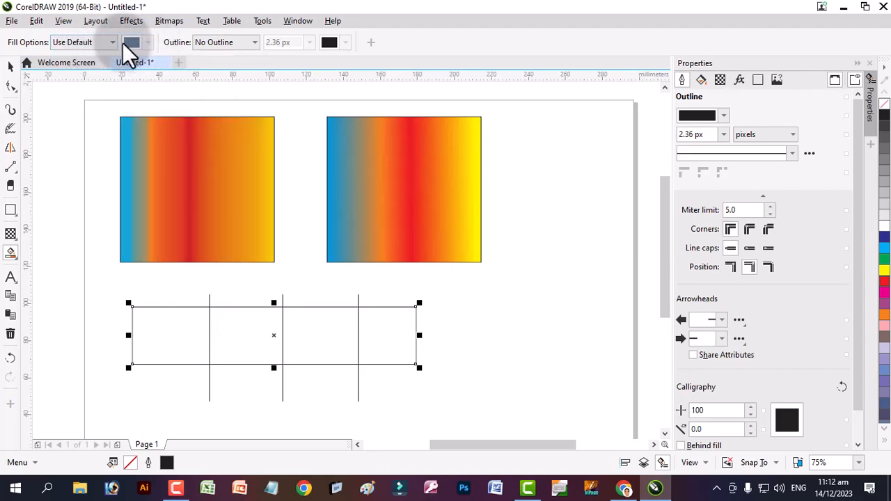
{"action": "left_click", "coordinate": [85, 45]}
{"action": "left_click", "coordinate": [83, 65]}
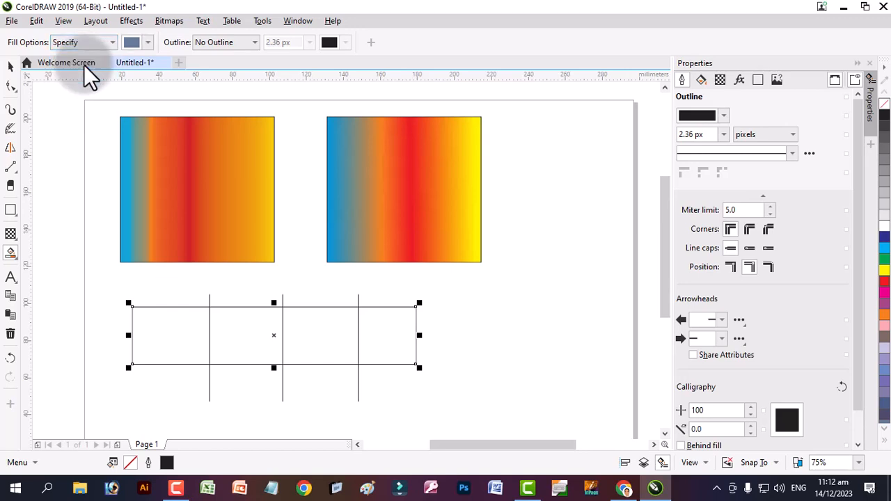
- Examine the Smart Fill color sliders and the PANTONE solid coated palette, and return to the CMYK color viewer
{"action": "left_click", "coordinate": [146, 43]}
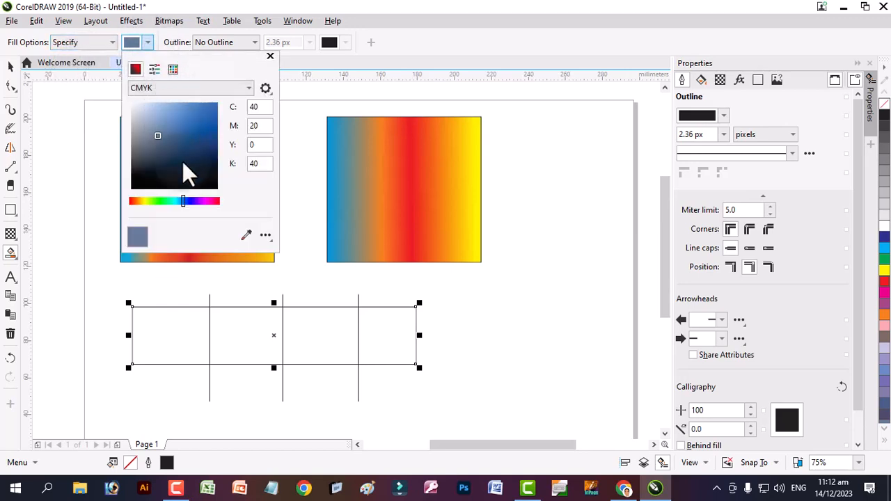
{"action": "left_click", "coordinate": [155, 69]}
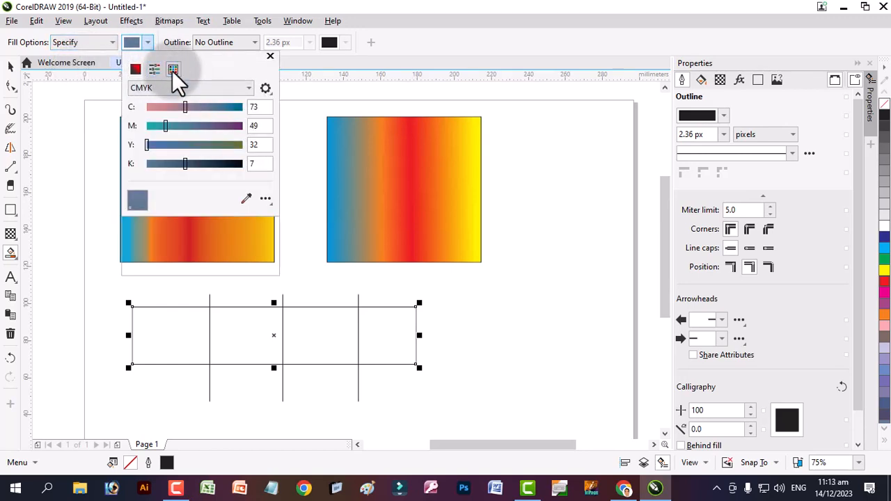
{"action": "left_click", "coordinate": [172, 69]}
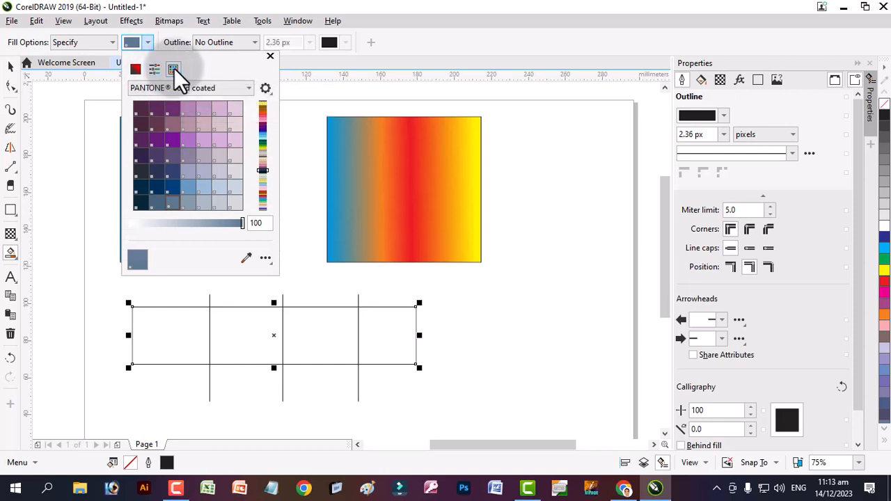
{"action": "scroll", "coordinate": [210, 130], "scroll_direction": "up", "scroll_amount": 5}
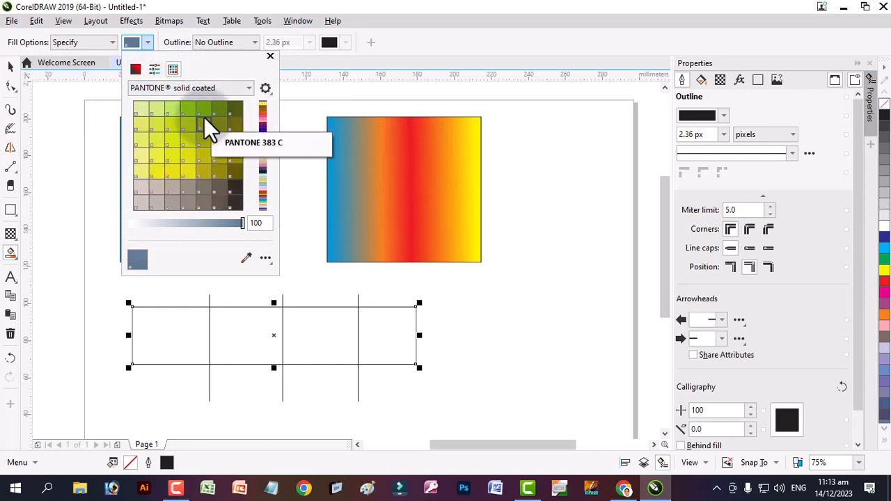
{"action": "left_click", "coordinate": [154, 70]}
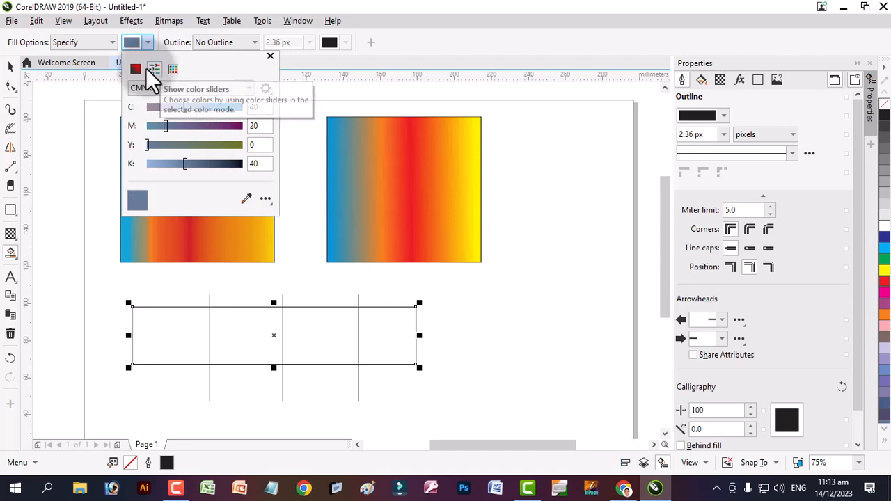
{"action": "left_click", "coordinate": [136, 70]}
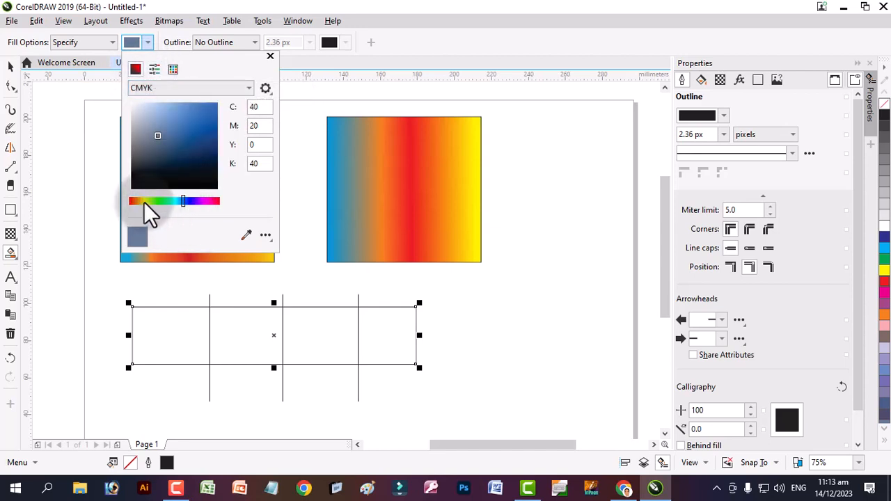
- Set the Smart Fill color to red (C0 M100 Y99 K0) and fill the first section of the divided rectangle
{"action": "left_click", "coordinate": [216, 201]}
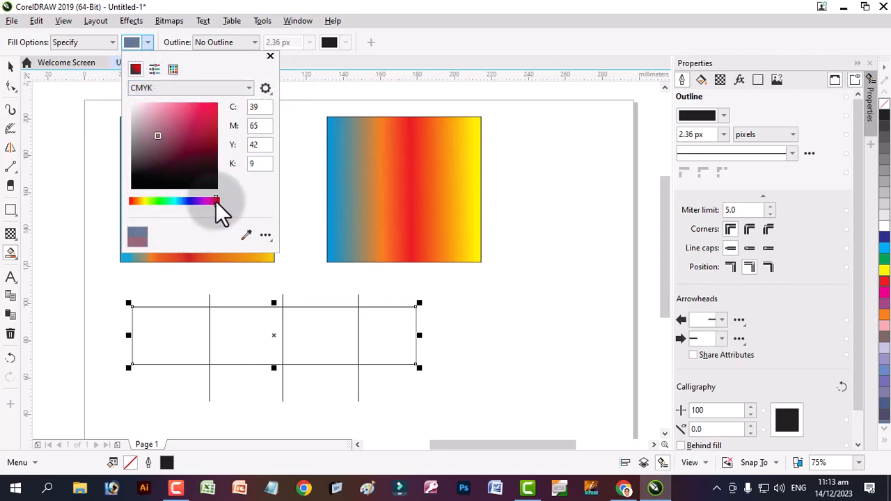
{"action": "left_click", "coordinate": [210, 106]}
{"action": "left_click", "coordinate": [164, 334]}
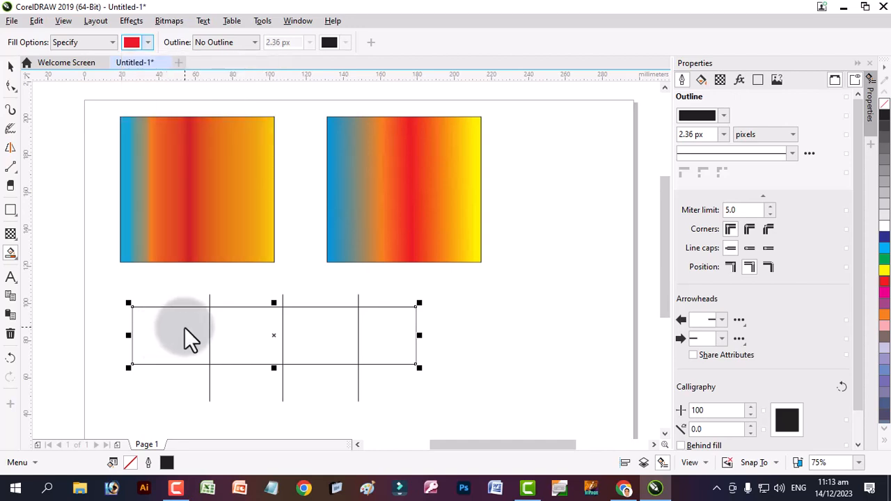
{"action": "left_click", "coordinate": [185, 327]}
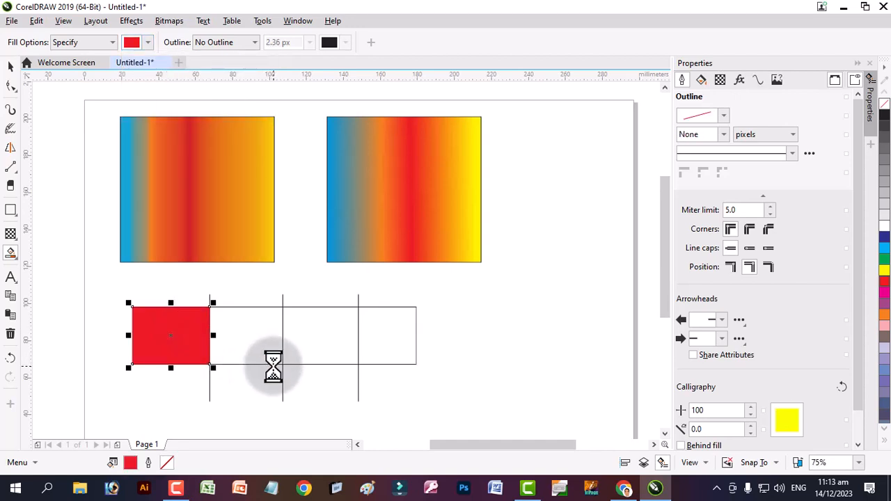
- Set the Smart Fill color to green (C89 M25 Y100 K15) and fill the second section of the divided rectangle
{"action": "left_click", "coordinate": [132, 43]}
{"action": "left_click", "coordinate": [147, 43]}
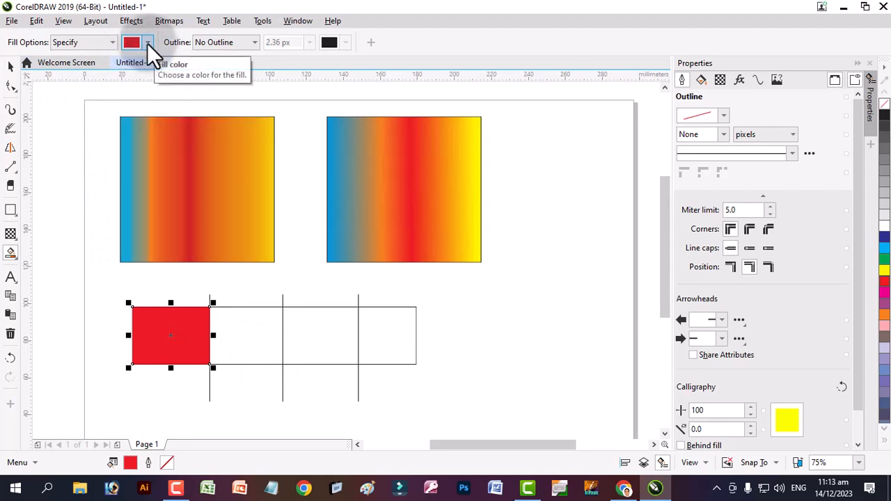
{"action": "left_click", "coordinate": [136, 43]}
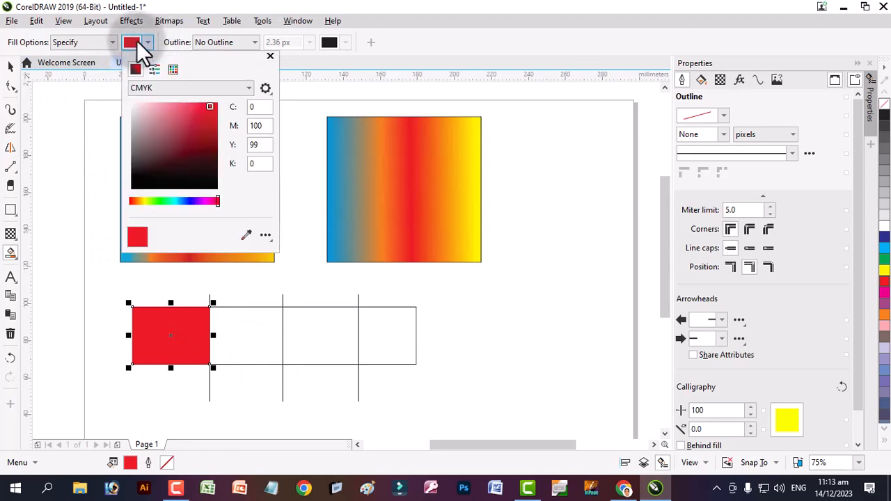
{"action": "left_click", "coordinate": [156, 202]}
{"action": "left_click_drag", "start_coordinate": [192, 158], "coordinate": [210, 145]}
{"action": "left_click", "coordinate": [225, 316]}
{"action": "left_click", "coordinate": [243, 341]}
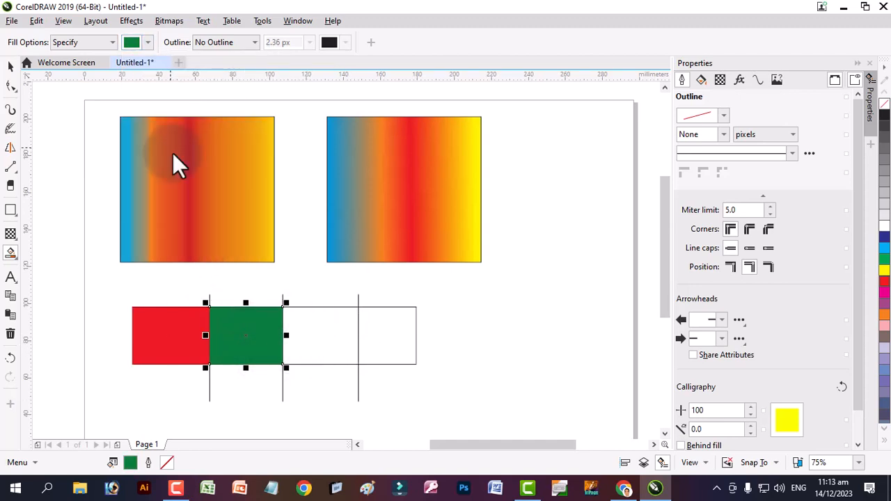
- Set the Smart Fill color to yellow (C11 M10 Y100 K0) and fill the third section of the divided rectangle
{"action": "left_click", "coordinate": [148, 42]}
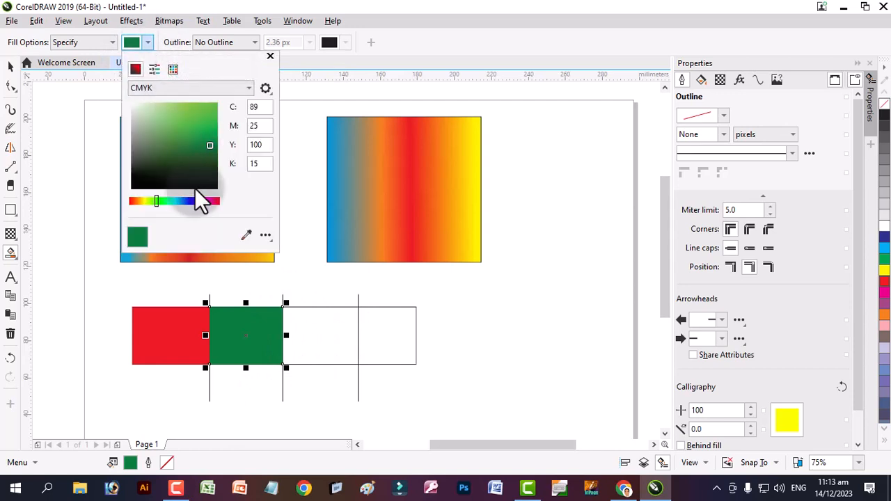
{"action": "left_click", "coordinate": [143, 202]}
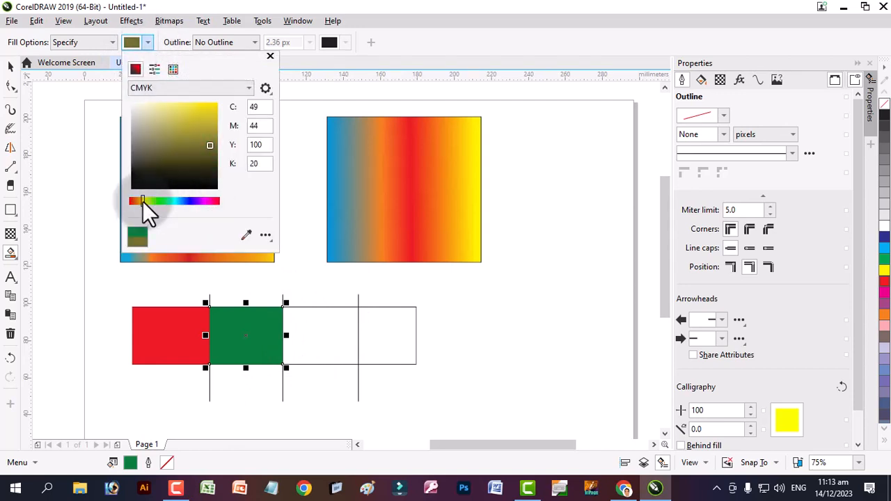
{"action": "left_click", "coordinate": [210, 109]}
{"action": "left_click", "coordinate": [298, 342]}
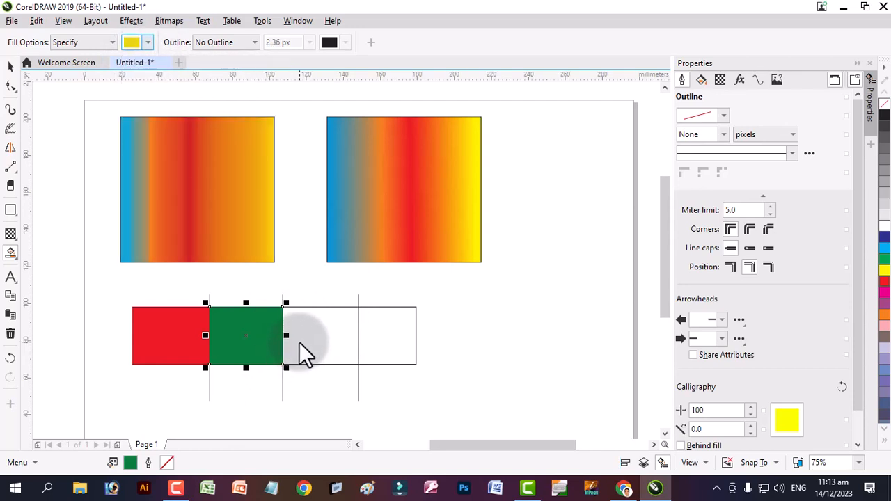
{"action": "left_click", "coordinate": [311, 354]}
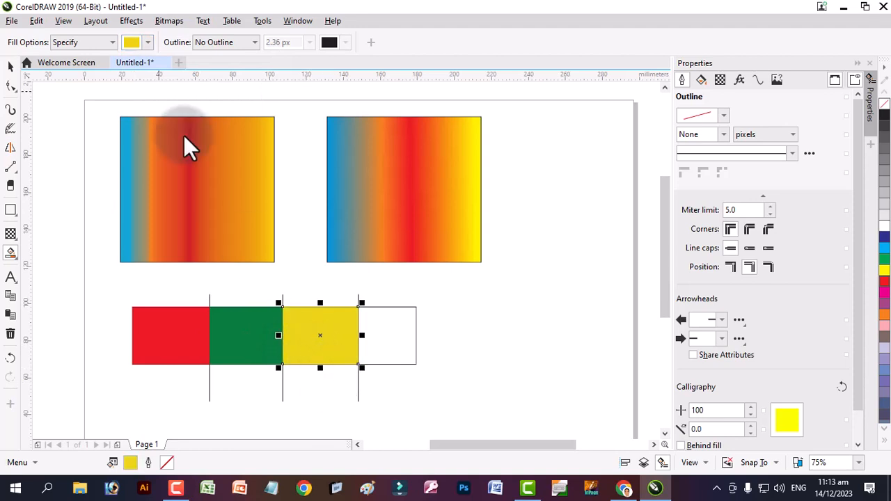
- Sample green (C87 M7 Y100 K0) from the color palette as the Smart Fill color and fill the fourth section of the divided rectangle
{"action": "left_click", "coordinate": [143, 43]}
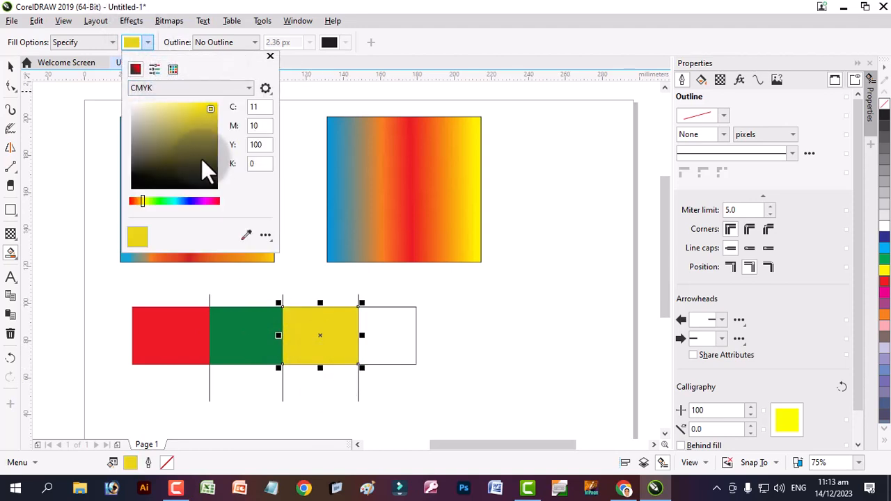
{"action": "left_click", "coordinate": [245, 235]}
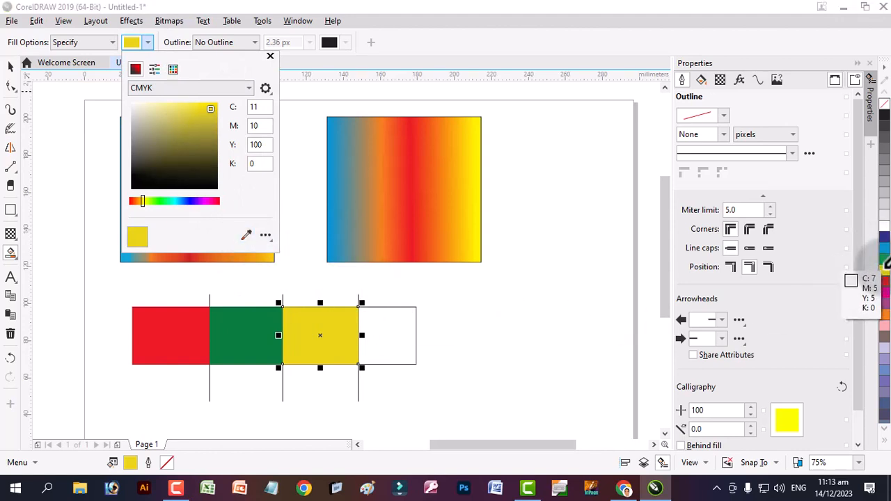
{"action": "left_click", "coordinate": [884, 258]}
{"action": "left_click", "coordinate": [385, 342]}
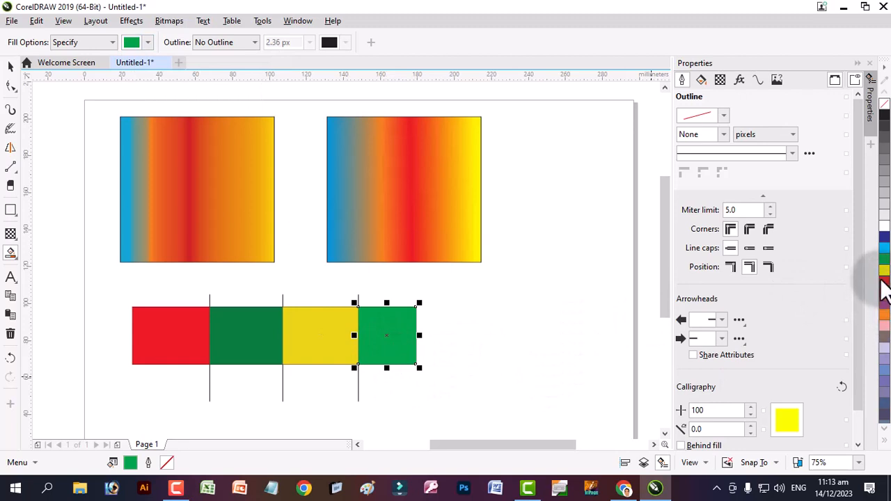
- Sample dark blue (C100 M99 Y9 K7) from the color palette as the Smart Fill color and fill the fourth section over the green
{"action": "left_click", "coordinate": [146, 40]}
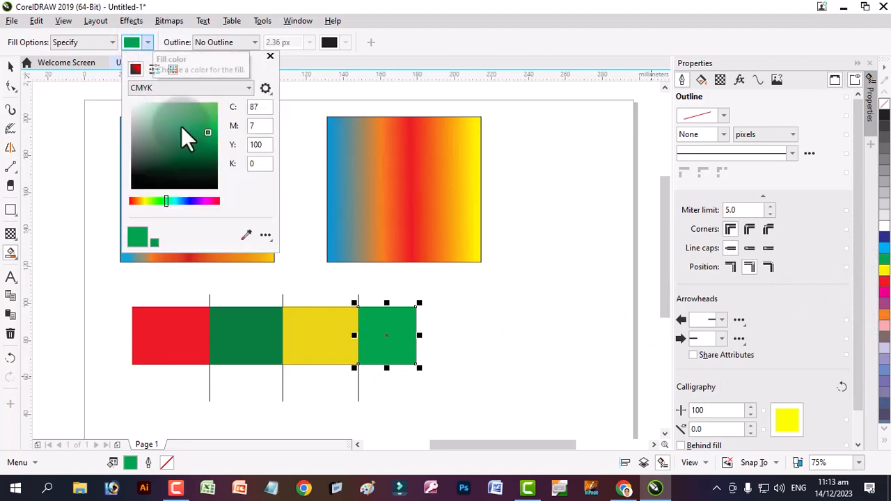
{"action": "left_click", "coordinate": [247, 235]}
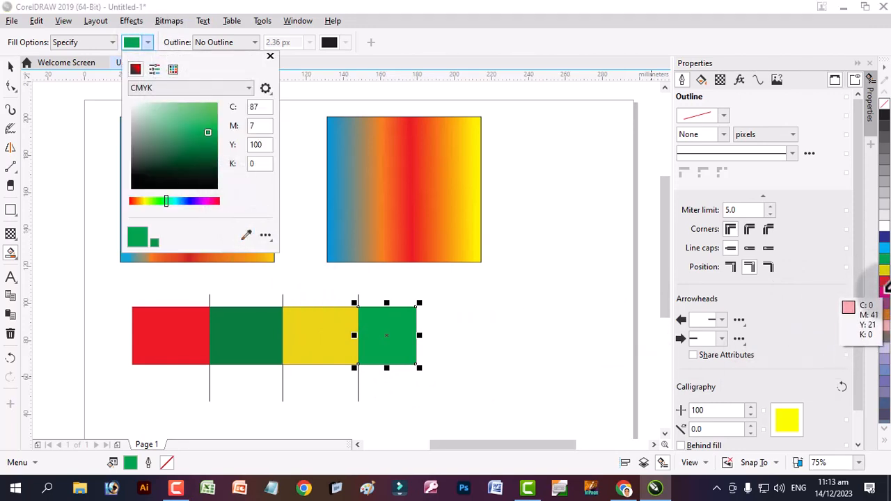
{"action": "left_click", "coordinate": [883, 235]}
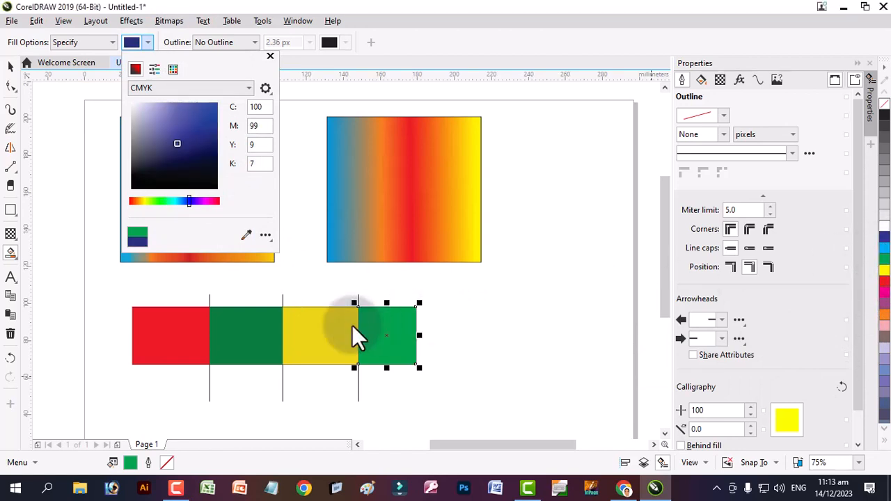
{"action": "left_click", "coordinate": [405, 328]}
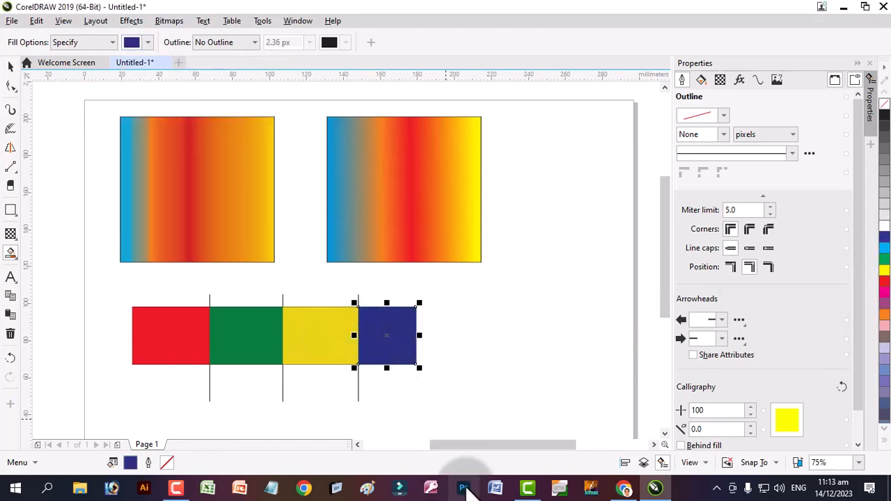
- Move the dark blue square out beside the divided rectangle and delete the green square that lay beneath it
{"action": "key", "text": "space"}
{"action": "left_click", "coordinate": [517, 342]}
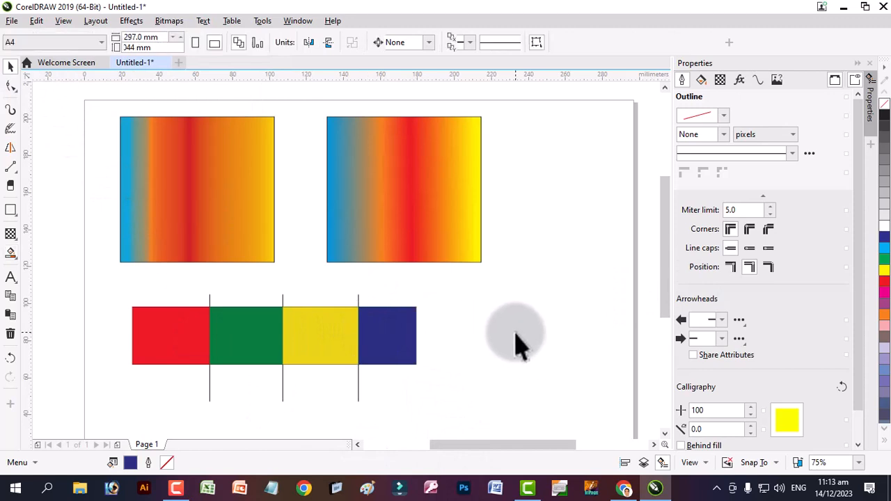
{"action": "left_click", "coordinate": [408, 341]}
{"action": "left_click_drag", "start_coordinate": [408, 341], "coordinate": [511, 329]}
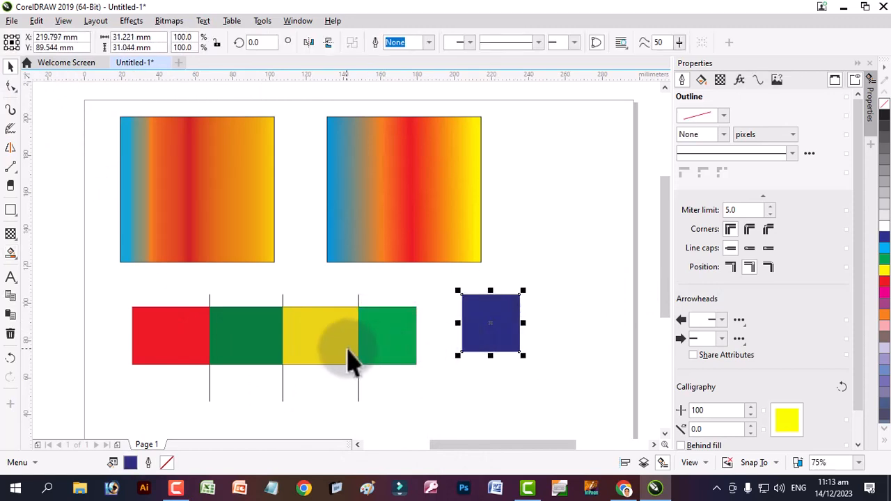
{"action": "left_click_drag", "start_coordinate": [382, 353], "coordinate": [412, 395]}
{"action": "key", "text": "Delete"}
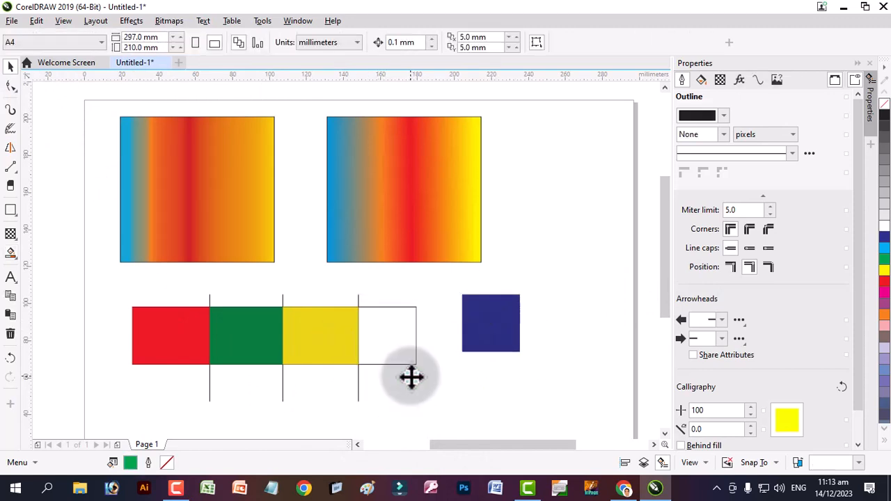
- Pull the yellow, green and red pieces down out of the divided rectangle and shift the empty outline upward
{"action": "left_click_drag", "start_coordinate": [329, 353], "coordinate": [339, 401]}
{"action": "left_click_drag", "start_coordinate": [249, 334], "coordinate": [248, 414]}
{"action": "left_click_drag", "start_coordinate": [179, 339], "coordinate": [165, 404]}
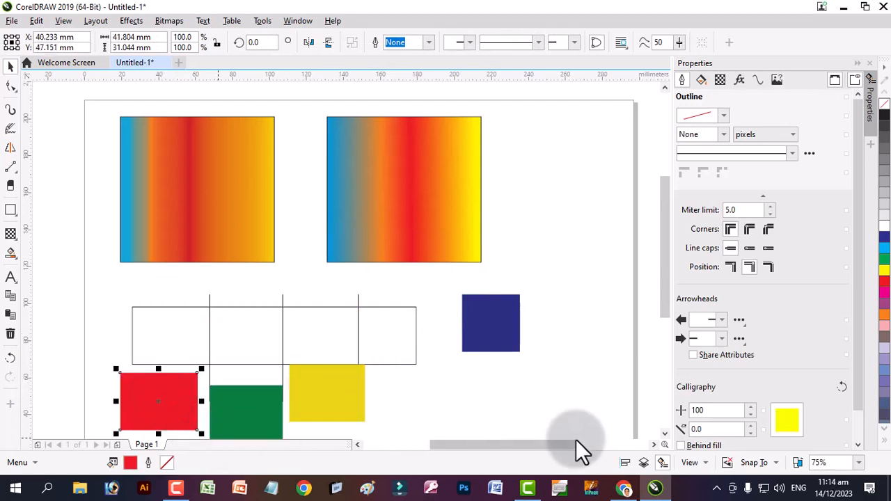
{"action": "left_click", "coordinate": [358, 334]}
{"action": "left_click_drag", "start_coordinate": [416, 334], "coordinate": [413, 308]}
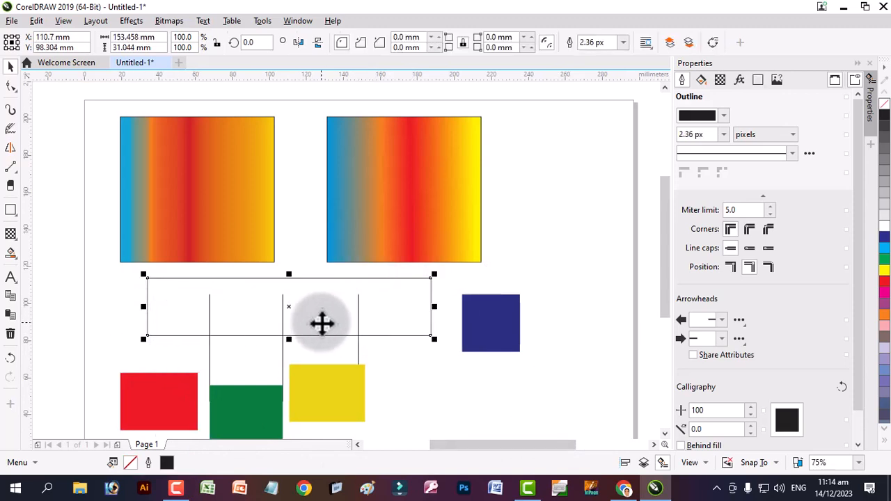
- Undo the moves of the outline and the three colored pieces and the deletion of the green square
{"action": "key", "text": "ctrl+z"}
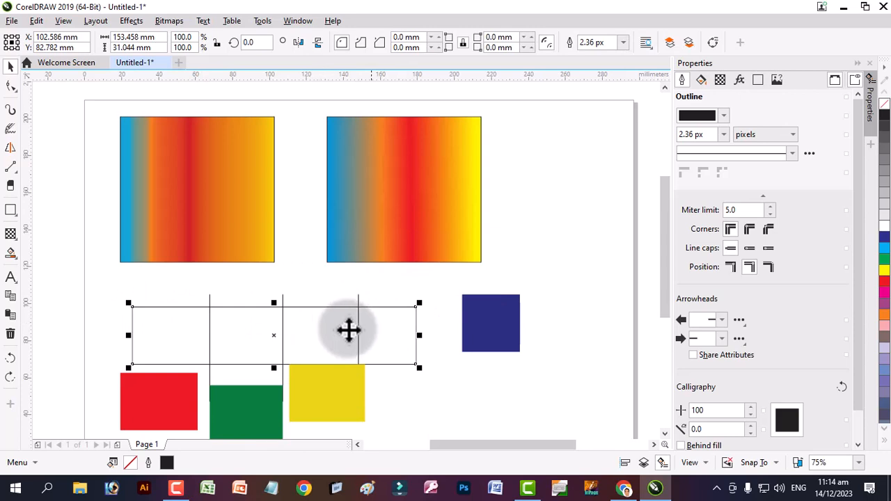
{"action": "key", "text": "ctrl+z"}
{"action": "key", "text": "ctrl+z"}
{"action": "key", "text": "ctrl+z"}
{"action": "key", "text": "ctrl+z"}
{"action": "key", "text": "ctrl+z"}
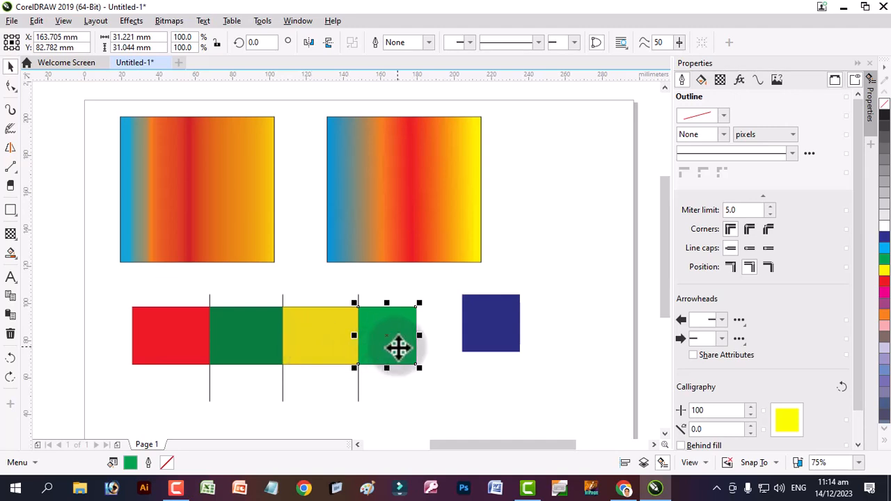
- Delete the separate dark blue square and refill the fourth section with the dark blue Smart Fill color (C100 M99 Y9 K7)
{"action": "left_click", "coordinate": [498, 341]}
{"action": "key", "text": "Delete"}
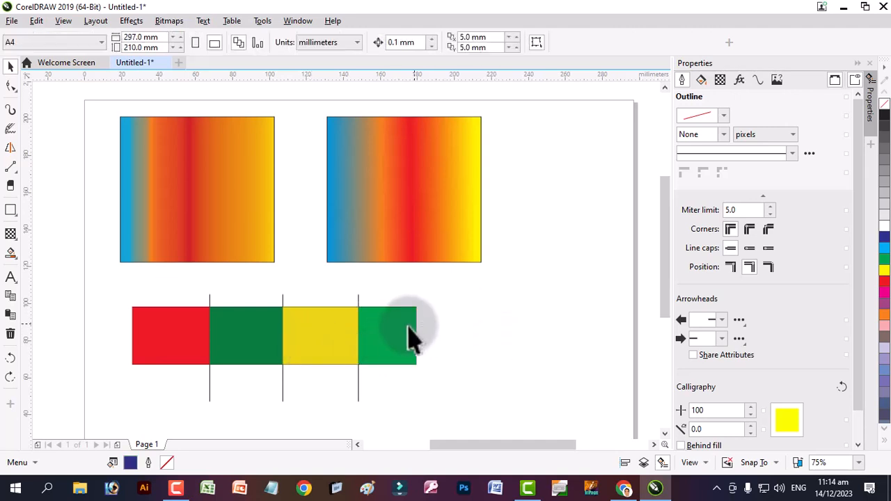
{"action": "left_click", "coordinate": [408, 338]}
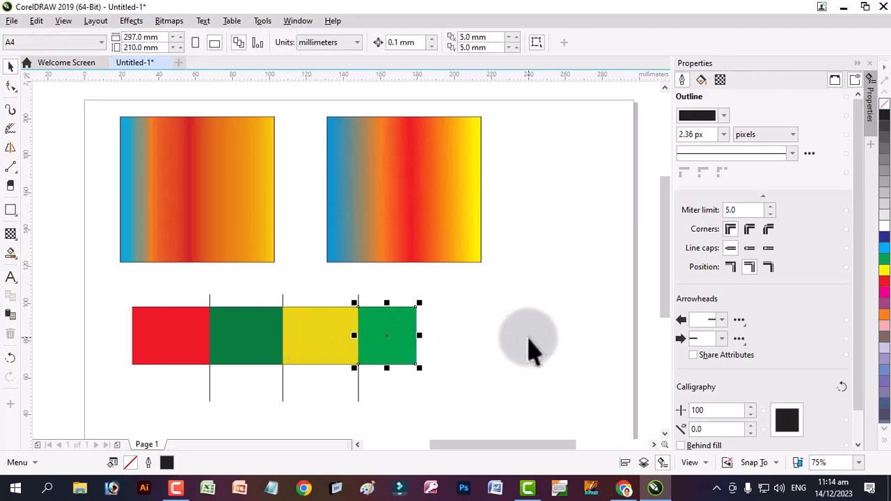
{"action": "left_click", "coordinate": [12, 256]}
{"action": "left_click", "coordinate": [142, 43]}
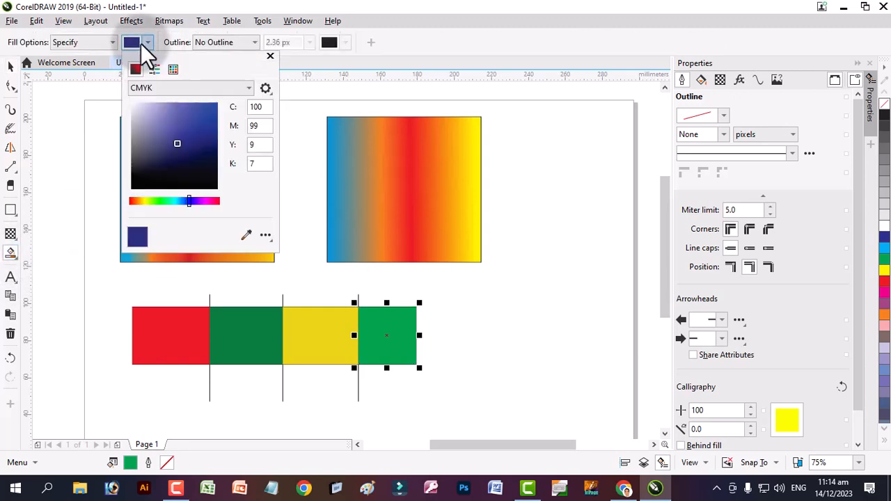
{"action": "left_click", "coordinate": [387, 337]}
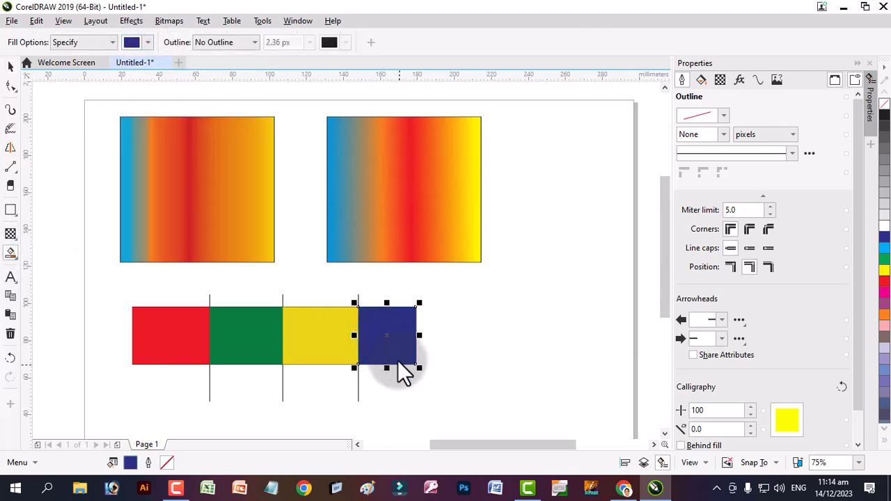
- Select the red, green, yellow and dark blue sections together and move them below the divided rectangle
{"action": "left_click", "coordinate": [303, 327], "text": "shift"}
{"action": "left_click", "coordinate": [259, 332], "text": "shift"}
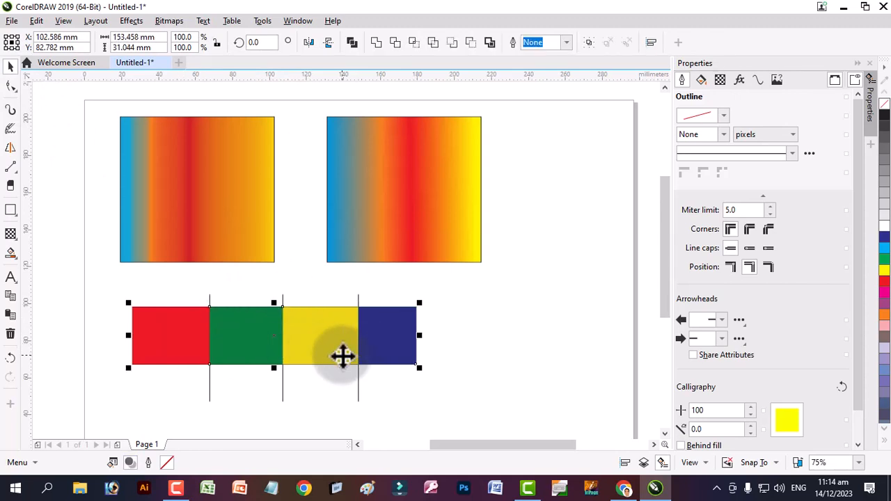
{"action": "left_click_drag", "start_coordinate": [313, 336], "coordinate": [411, 411]}
- Delete the leftover green square and move the grouped colored sections and the empty outline rectangle up off the divider lines
{"action": "left_click", "coordinate": [411, 358]}
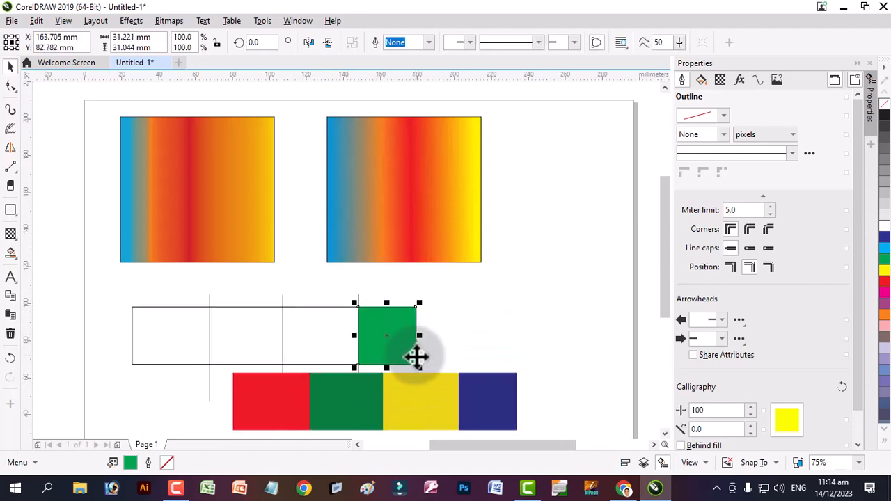
{"action": "key", "text": "ctrl+z"}
{"action": "key", "text": "ctrl+z"}
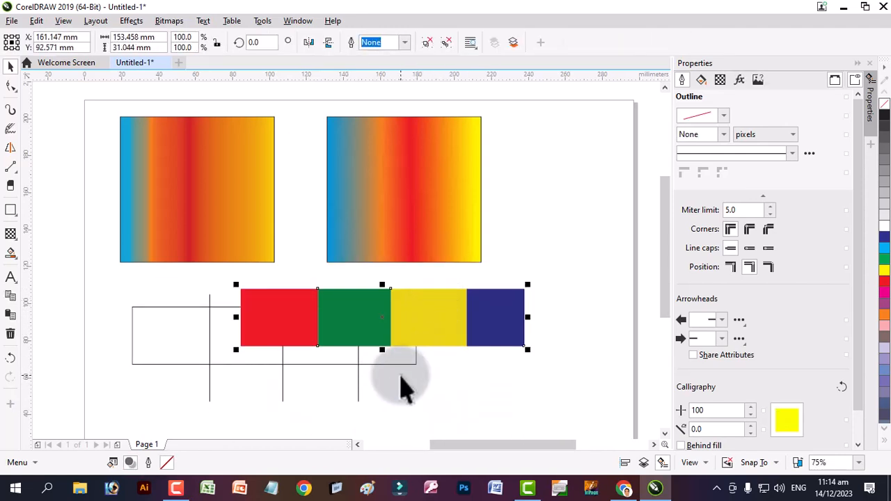
{"action": "left_click_drag", "start_coordinate": [197, 325], "coordinate": [185, 242]}
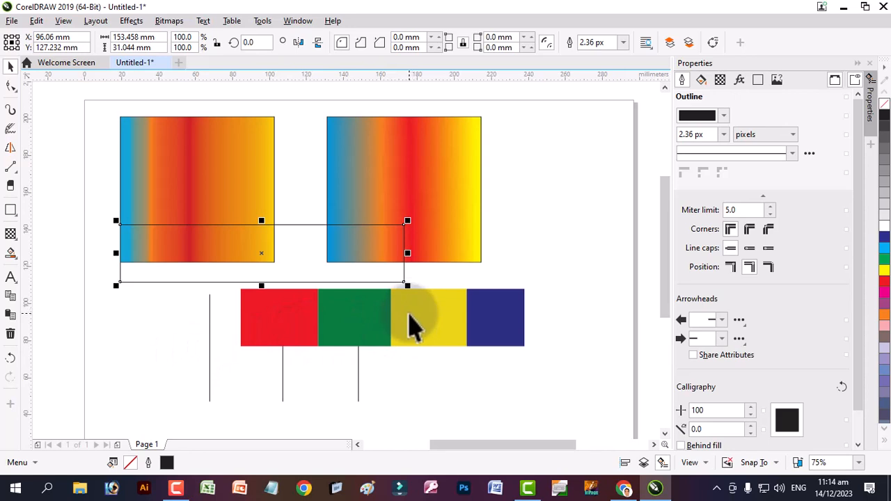
- Draw a rectangle about 83 by 79 mm at the page's lower edge, below the divider lines and aligned with the first gradient rectangle
{"action": "left_click", "coordinate": [217, 167]}
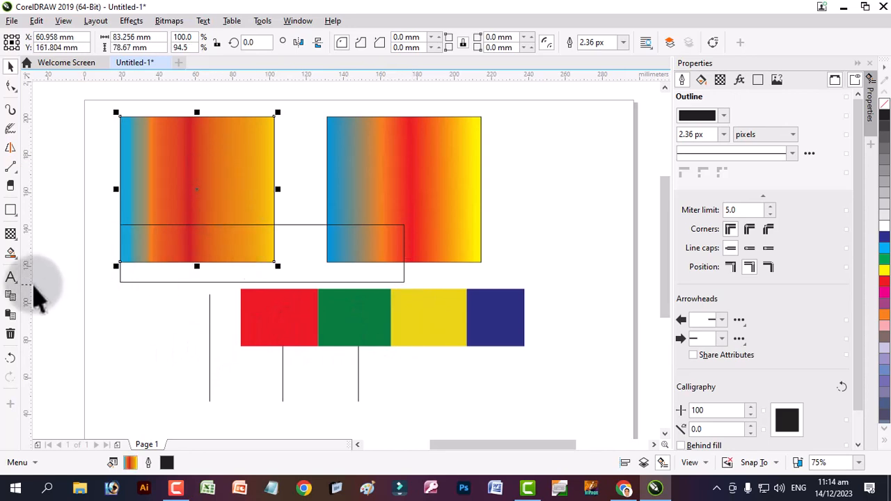
{"action": "left_click", "coordinate": [15, 259]}
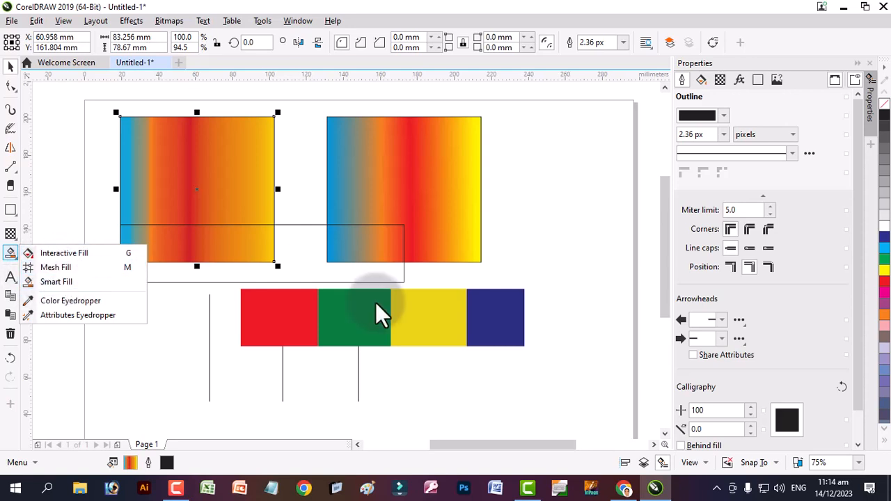
{"action": "scroll", "coordinate": [668, 292], "scroll_direction": "down", "scroll_amount": 3}
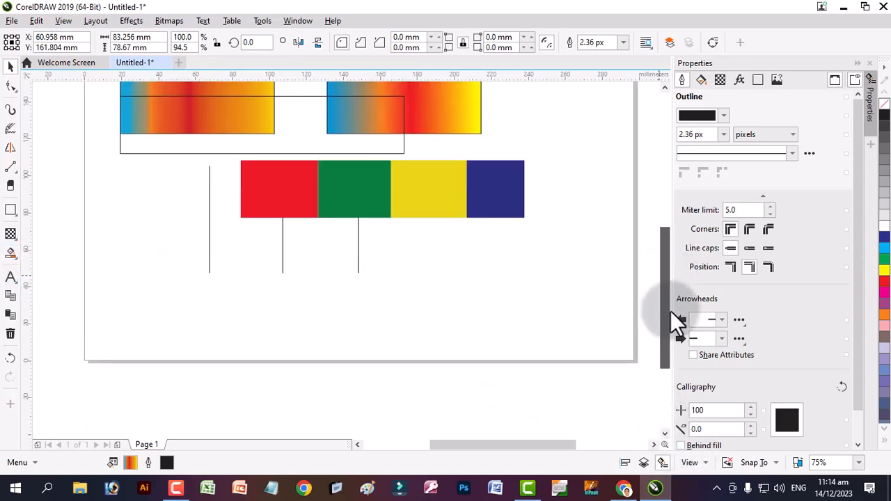
{"action": "left_click", "coordinate": [10, 210]}
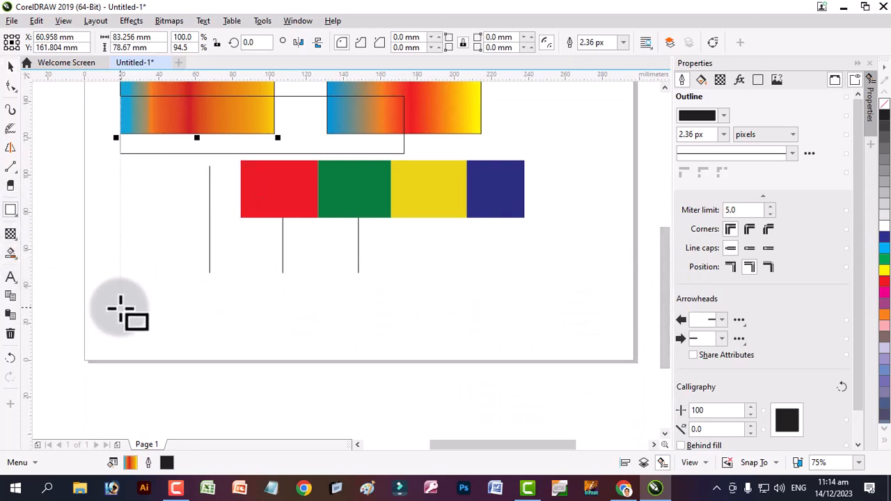
{"action": "left_click_drag", "start_coordinate": [119, 307], "coordinate": [273, 404]}
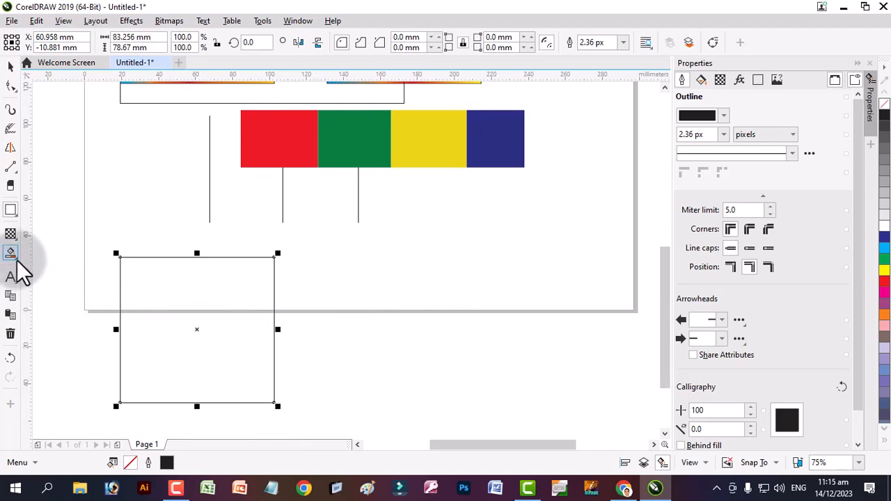
- Apply a 2 by 2 Mesh Fill to the new rectangle, coloring its upper-right patch yellow and its upper-left patch red
{"action": "left_click", "coordinate": [17, 262]}
{"action": "left_click", "coordinate": [46, 268]}
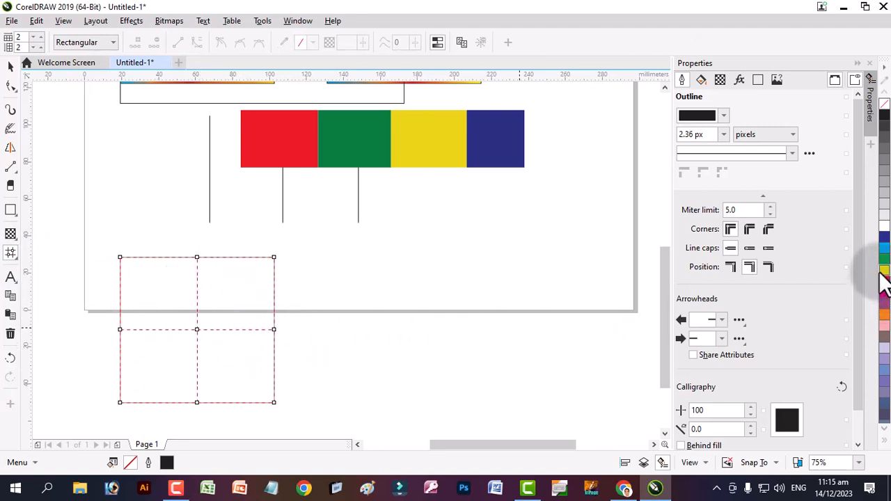
{"action": "left_click", "coordinate": [248, 296]}
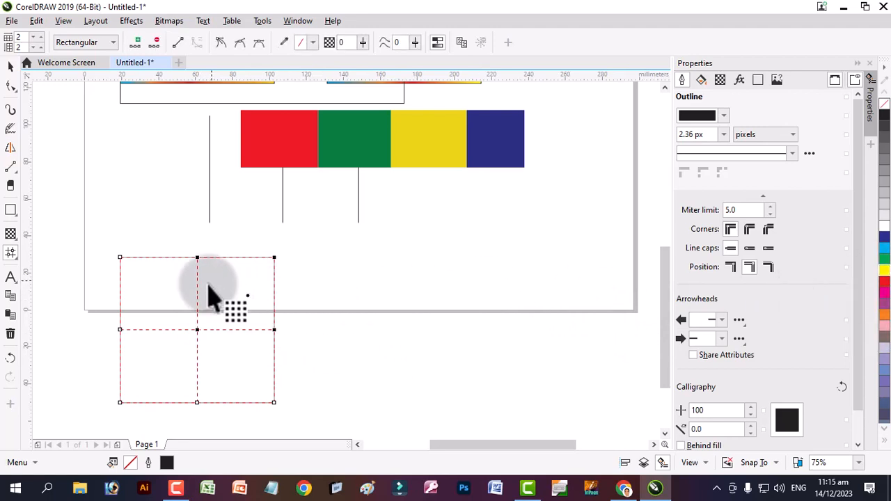
{"action": "left_click_drag", "start_coordinate": [882, 274], "coordinate": [164, 282]}
{"action": "left_click", "coordinate": [884, 281]}
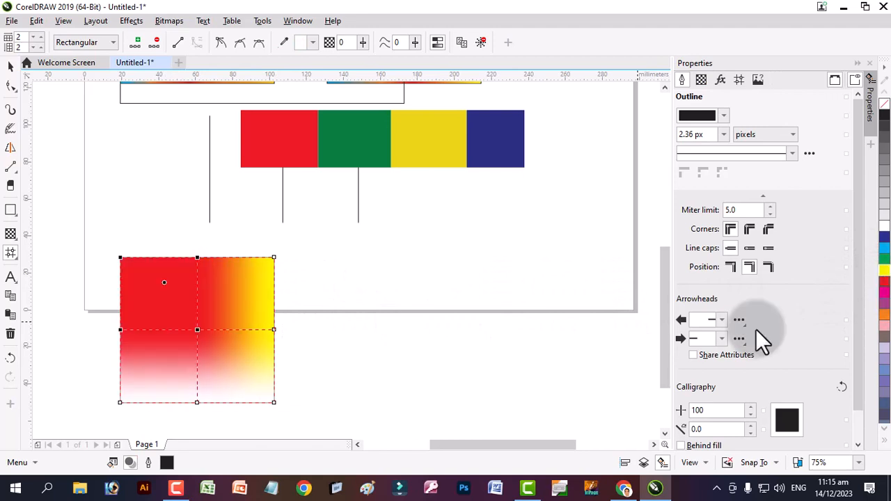
- Color the mesh's lower-left patch green and its lower-right patch light blue
{"action": "left_click", "coordinate": [179, 365]}
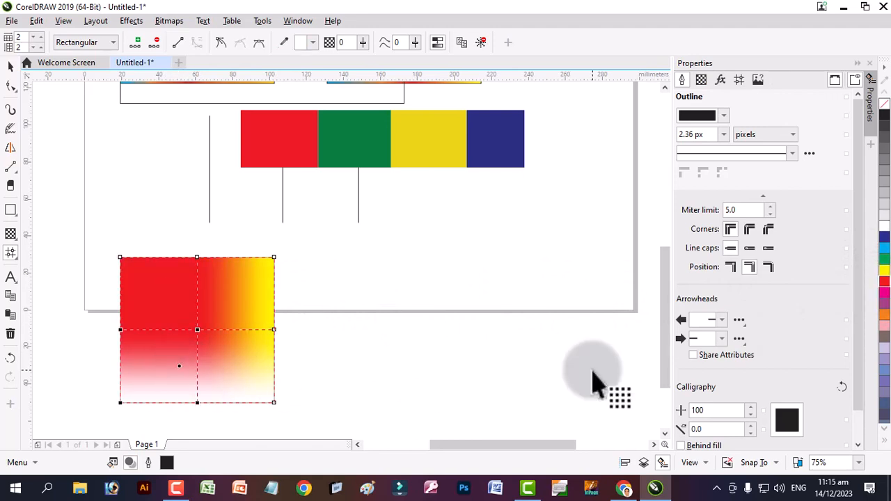
{"action": "left_click", "coordinate": [884, 259]}
{"action": "left_click", "coordinate": [247, 353]}
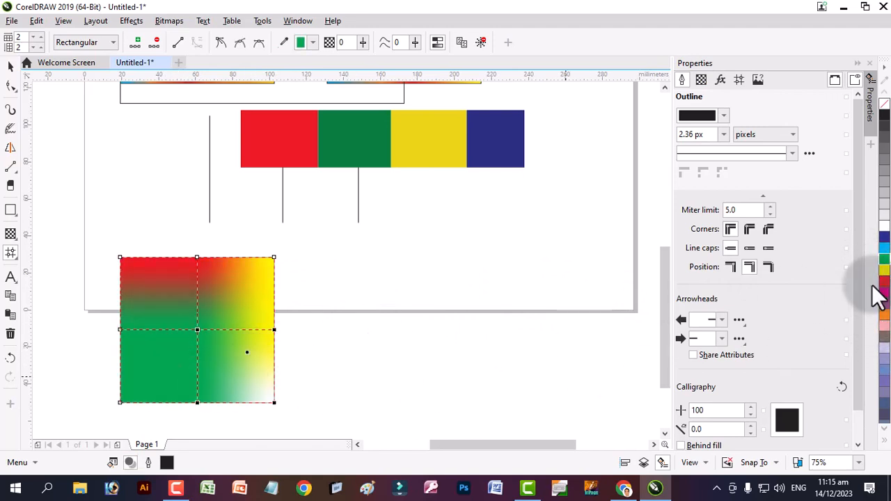
{"action": "left_click", "coordinate": [883, 248]}
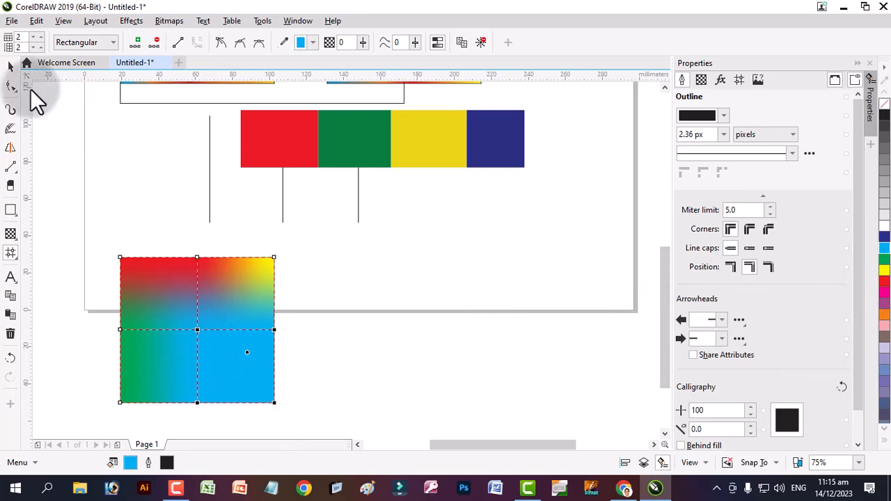
- Distort the mesh fill by pulling the curve at its center node up into the upper-left patch
{"action": "scroll", "coordinate": [215, 342], "scroll_direction": "up", "scroll_amount": 4}
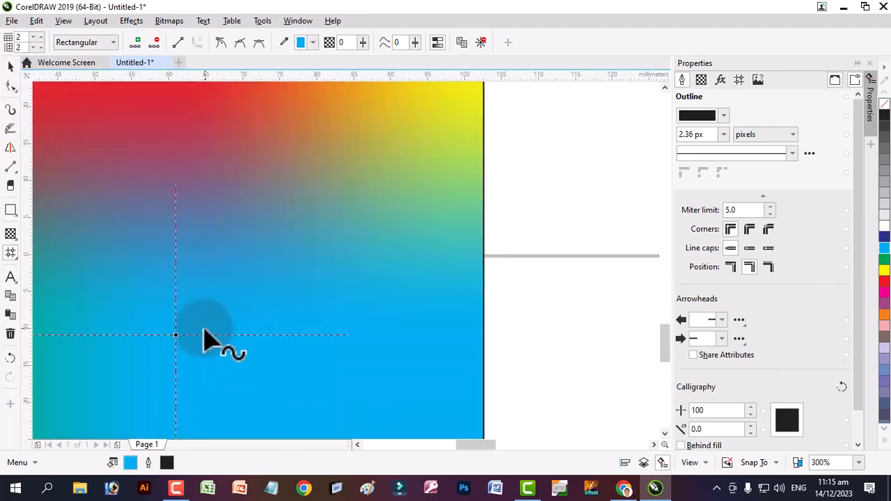
{"action": "scroll", "coordinate": [211, 338], "scroll_direction": "down", "scroll_amount": 1}
{"action": "mouse_move", "coordinate": [186, 336]}
{"action": "left_mouse_down"}
{"action": "mouse_move", "coordinate": [175, 339]}
{"action": "mouse_move", "coordinate": [180, 326]}
{"action": "left_mouse_up"}
{"action": "scroll", "coordinate": [188, 334], "scroll_direction": "down", "scroll_amount": 2}
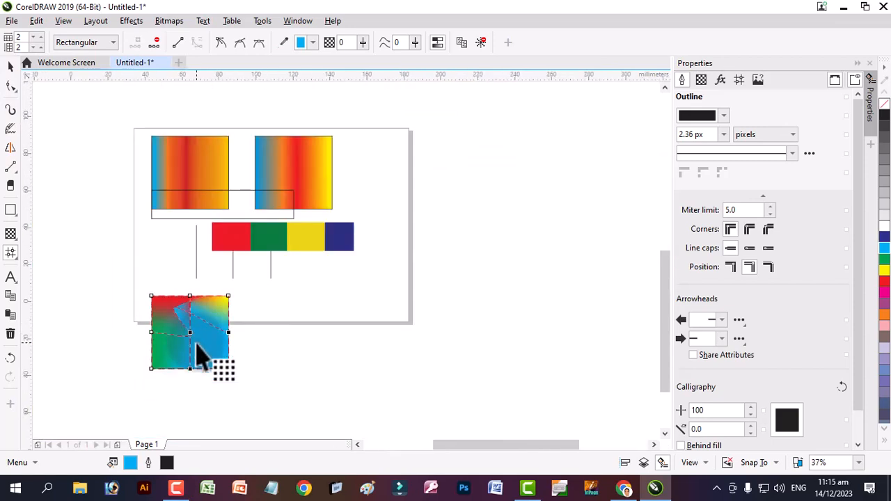
- Distort the mesh-filled rectangle further by moving its upper-left mesh nodes slightly inward, down and to the right
{"action": "scroll", "coordinate": [195, 342], "scroll_direction": "up", "scroll_amount": 1}
{"action": "left_click", "coordinate": [10, 66]}
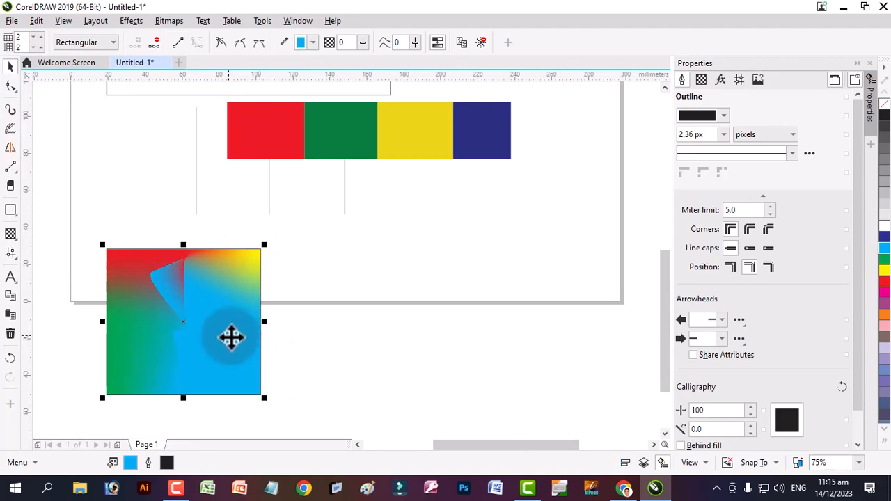
{"action": "left_click", "coordinate": [169, 318]}
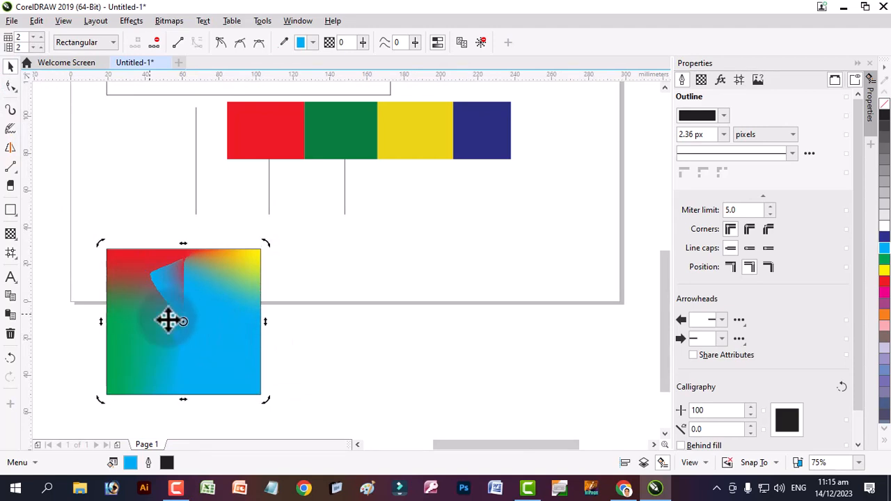
{"action": "left_click", "coordinate": [11, 254]}
{"action": "scroll", "coordinate": [179, 324], "scroll_direction": "up", "scroll_amount": 1}
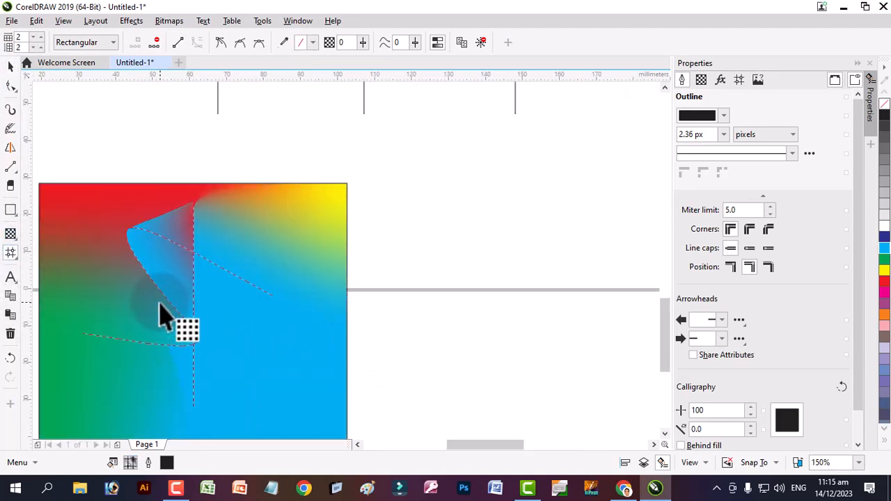
{"action": "scroll", "coordinate": [159, 308], "scroll_direction": "down", "scroll_amount": 1}
{"action": "left_click_drag", "start_coordinate": [158, 208], "coordinate": [193, 217]}
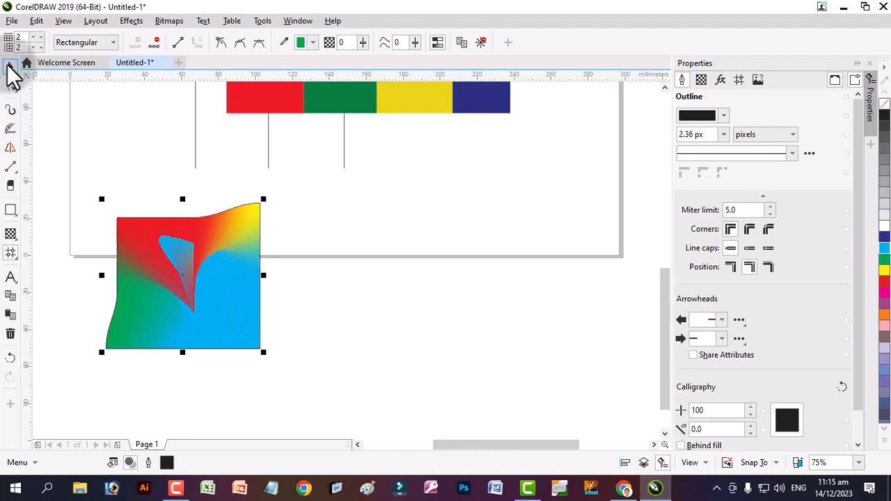
{"action": "left_click", "coordinate": [8, 70]}
- Move the four-color strip left so that it sits beneath the gradient rectangles, above the divider lines
{"action": "scroll", "coordinate": [299, 173], "scroll_direction": "down", "scroll_amount": 5}
{"action": "left_click_drag", "start_coordinate": [372, 139], "coordinate": [227, 164]}
{"action": "left_click_drag", "start_coordinate": [340, 149], "coordinate": [311, 149]}
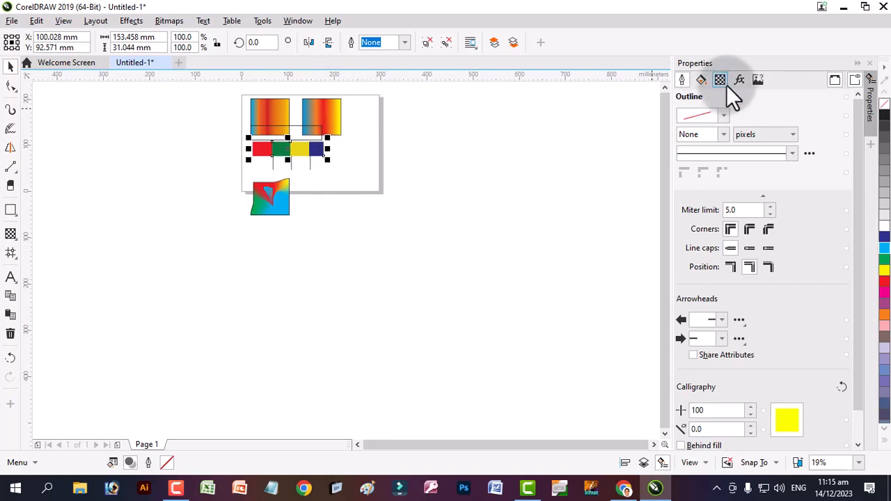
{"action": "scroll", "coordinate": [663, 90], "scroll_direction": "up", "scroll_amount": 2}
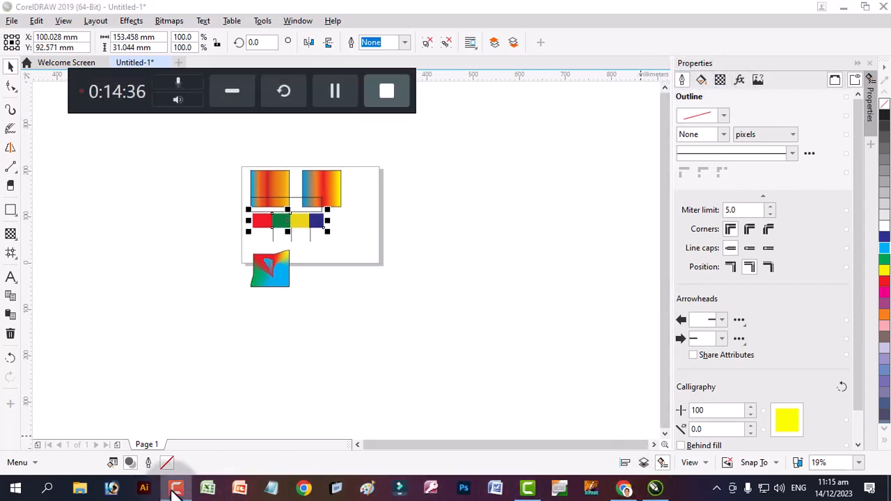
{"action": "left_click", "coordinate": [233, 91]}
{"action": "scroll", "coordinate": [362, 150], "scroll_direction": "up", "scroll_amount": 2}
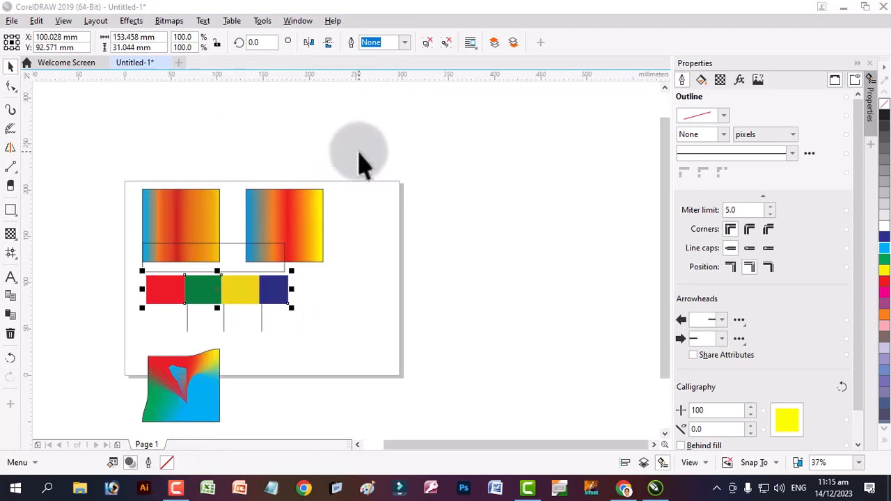
- Move the two gradient rectangles, the outlined rectangle, the color strip and the divider lines together off the page, beside its left edge
{"action": "left_click", "coordinate": [174, 237]}
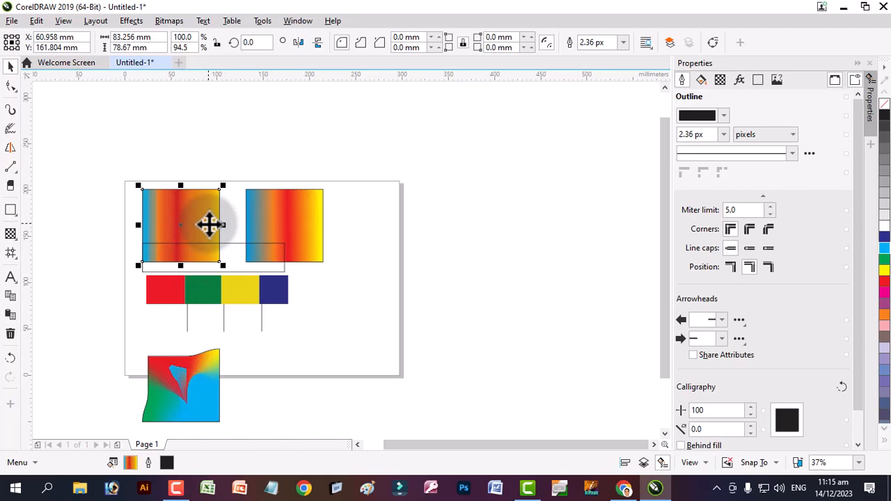
{"action": "left_click_drag", "start_coordinate": [69, 131], "coordinate": [390, 355]}
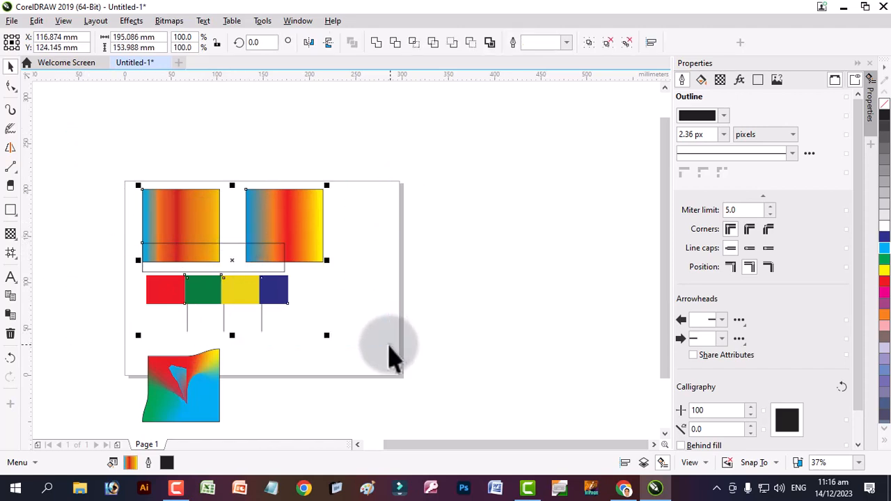
{"action": "left_click_drag", "start_coordinate": [245, 260], "coordinate": [96, 259]}
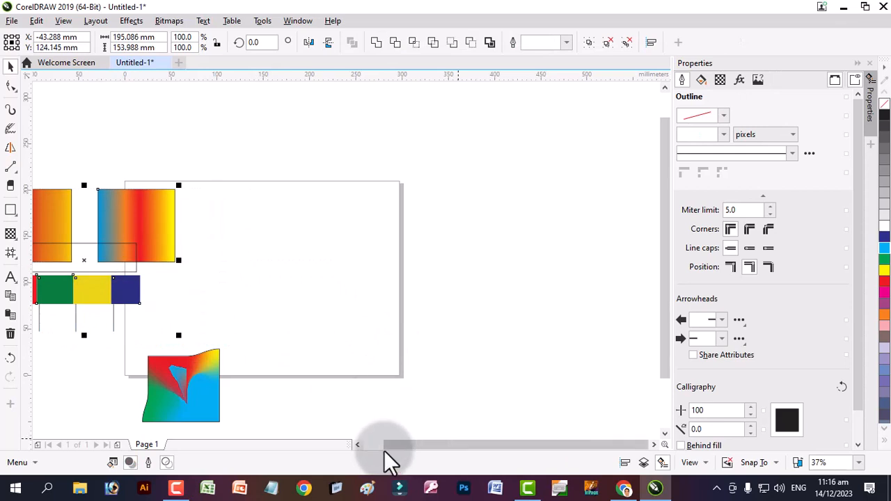
{"action": "left_click_drag", "start_coordinate": [384, 452], "coordinate": [360, 445]}
{"action": "left_click_drag", "start_coordinate": [231, 260], "coordinate": [181, 259]}
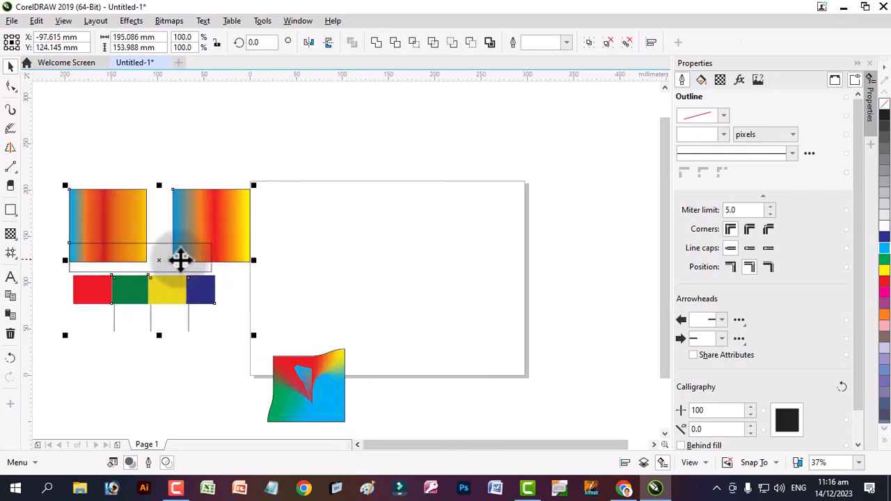
- Draw a polygon about 91 by 105 mm on the right half of the page and give it six sides
{"action": "scroll", "coordinate": [348, 233], "scroll_direction": "up", "scroll_amount": 3}
{"action": "scroll", "coordinate": [367, 229], "scroll_direction": "down", "scroll_amount": 5}
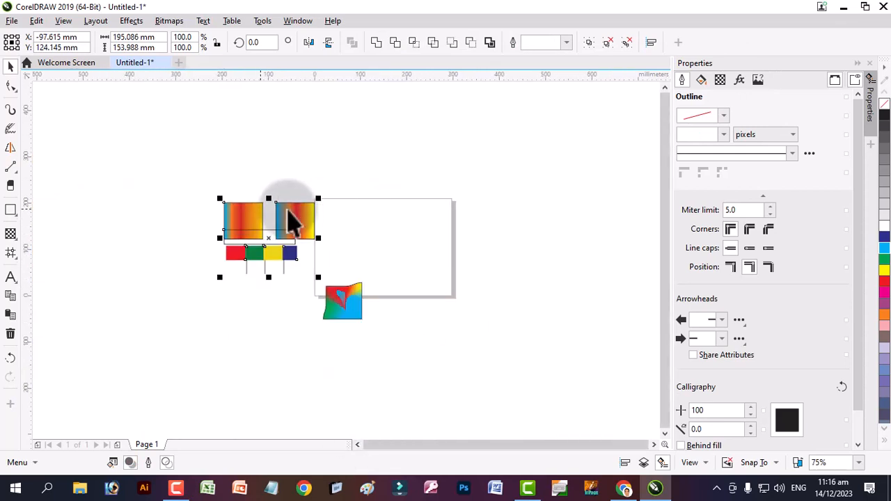
{"action": "left_click", "coordinate": [15, 216]}
{"action": "mouse_move", "coordinate": [15, 237]}
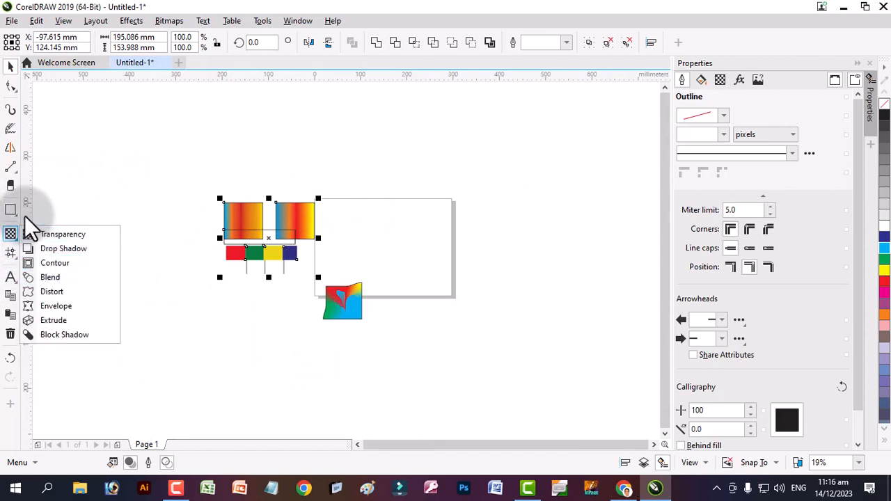
{"action": "mouse_move", "coordinate": [12, 208]}
{"action": "left_click", "coordinate": [52, 276]}
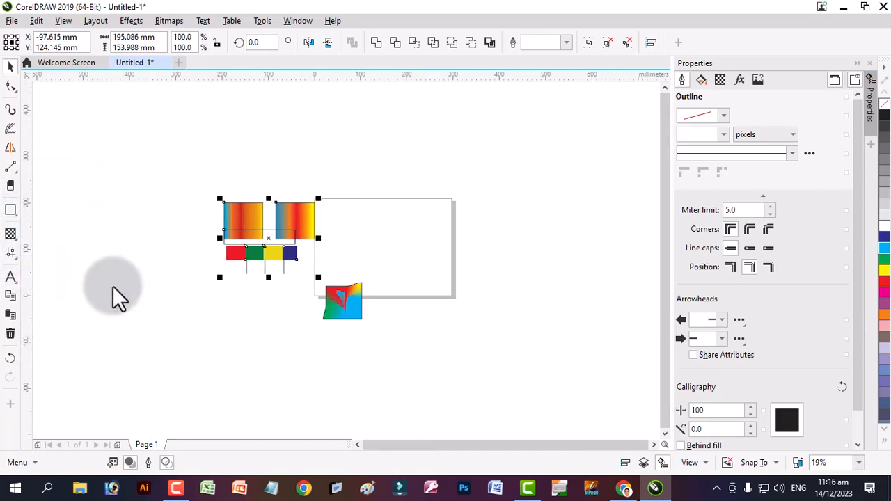
{"action": "scroll", "coordinate": [430, 227], "scroll_direction": "up", "scroll_amount": 2}
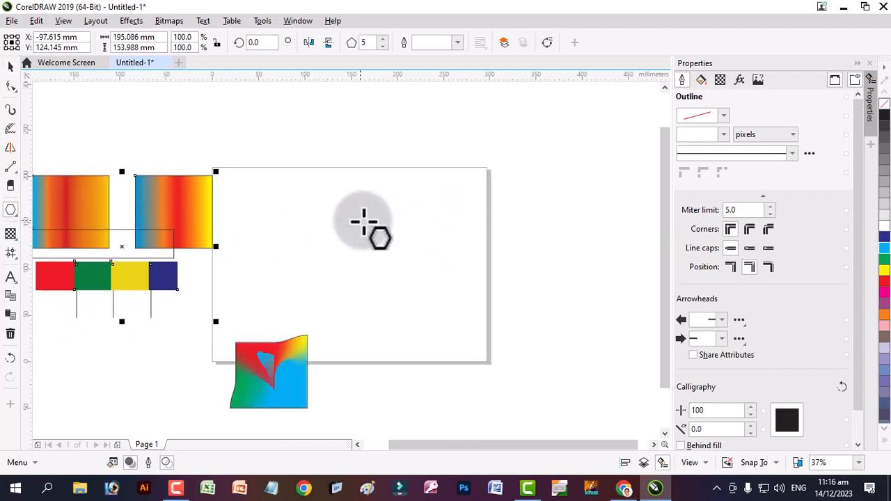
{"action": "left_click_drag", "start_coordinate": [341, 209], "coordinate": [438, 278]}
{"action": "left_click", "coordinate": [382, 38]}
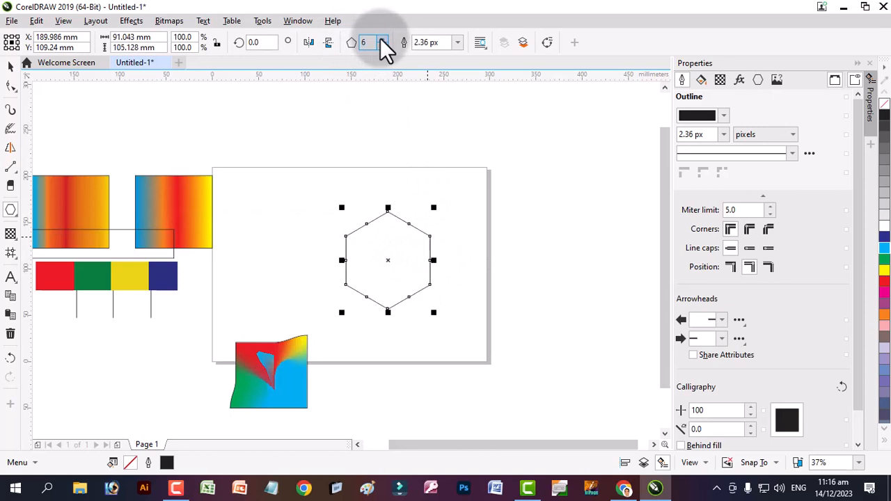
- Rotate the hexagon by 90 degrees and move it slightly up and to the right on the page
{"action": "double_click", "coordinate": [266, 44]}
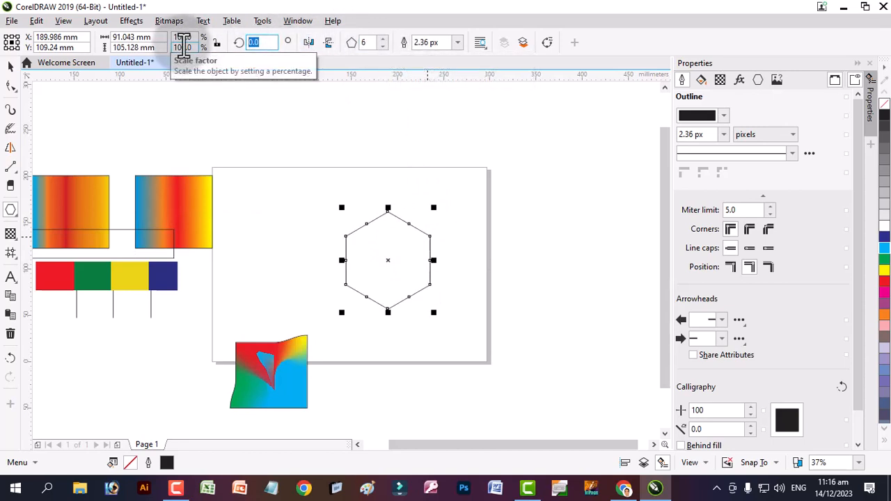
{"action": "type", "text": "90"}
{"action": "key", "text": "Return"}
{"action": "left_click", "coordinate": [363, 162]}
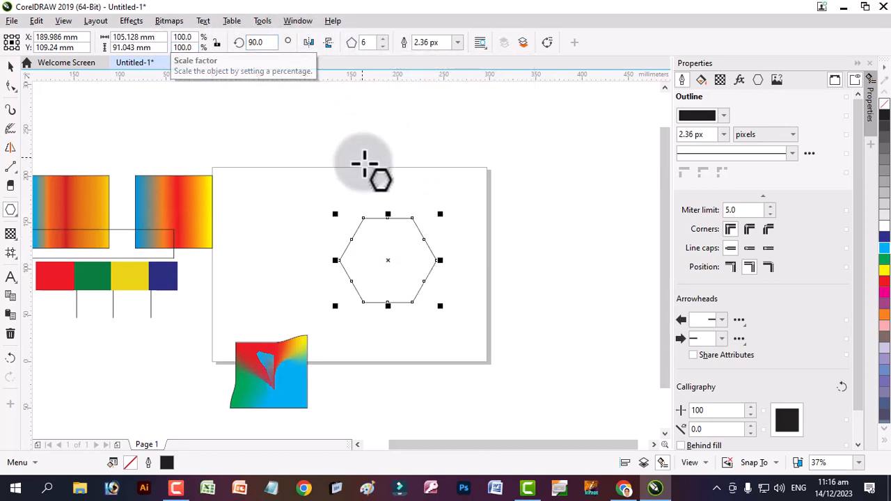
{"action": "left_click", "coordinate": [432, 276]}
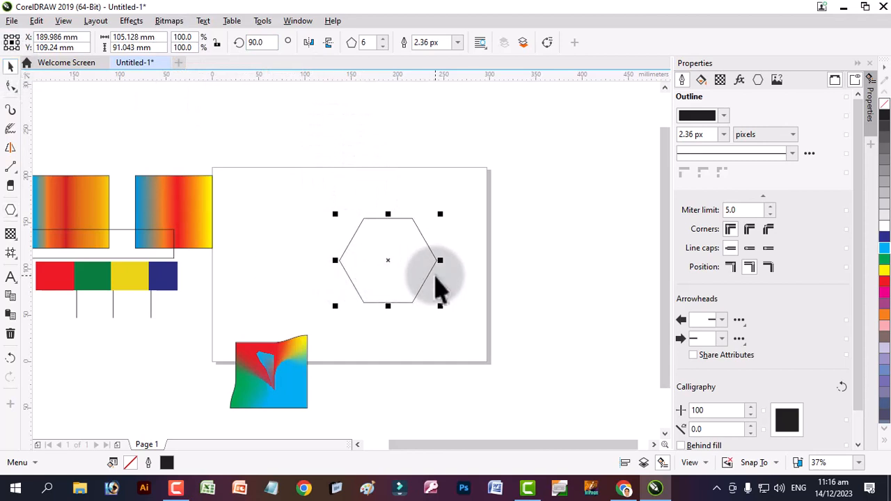
{"action": "left_click_drag", "start_coordinate": [388, 263], "coordinate": [408, 252]}
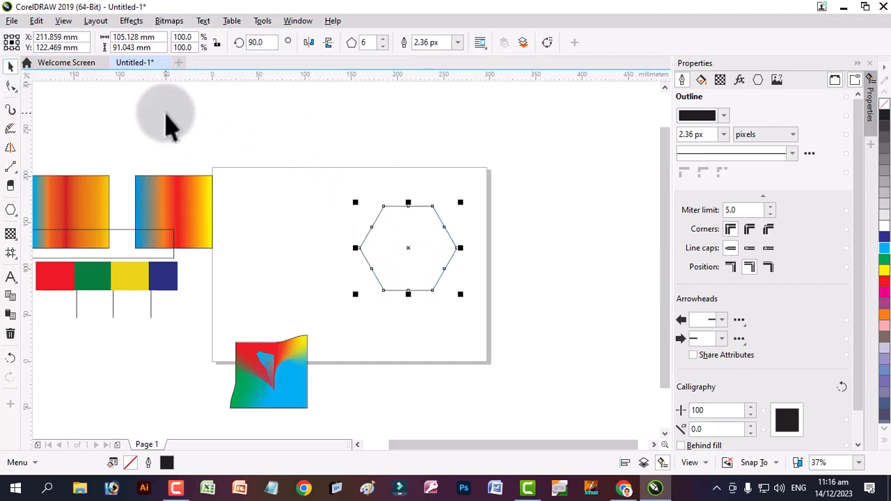
- Lock the hexagon's proportions and set its width to 100 mm
{"action": "left_click", "coordinate": [216, 43]}
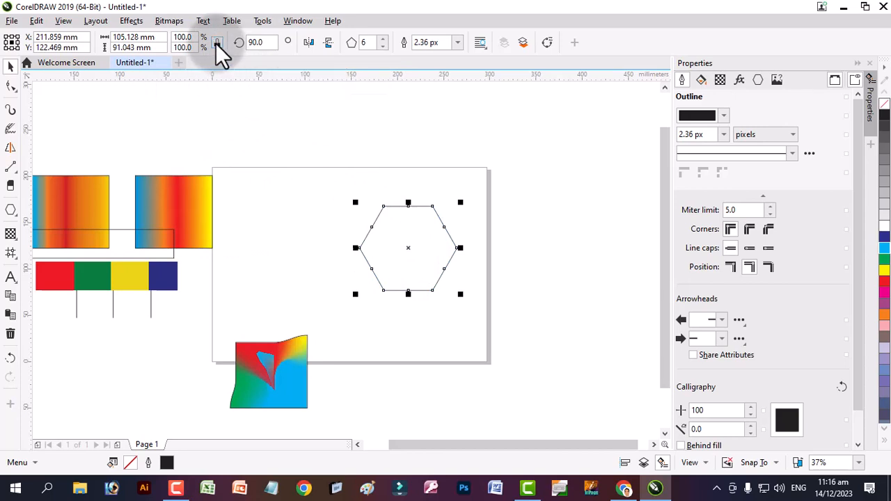
{"action": "left_click", "coordinate": [165, 38]}
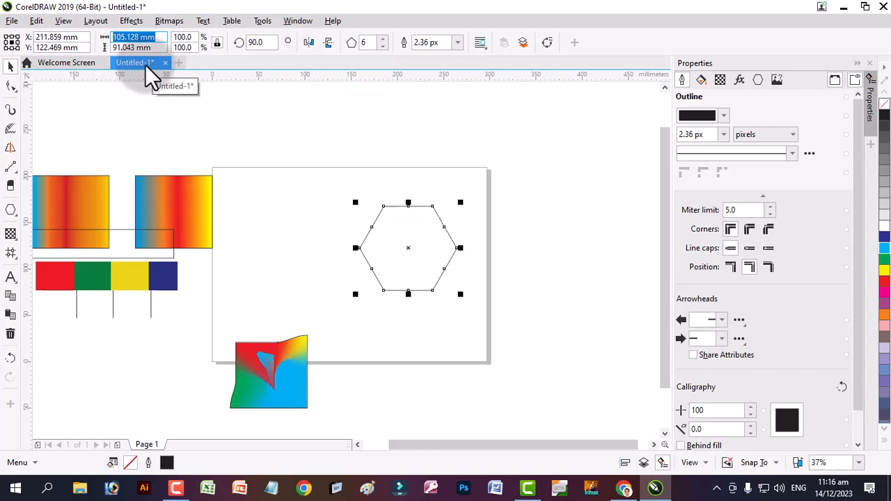
{"action": "type", "text": "100"}
{"action": "key", "text": "Return"}
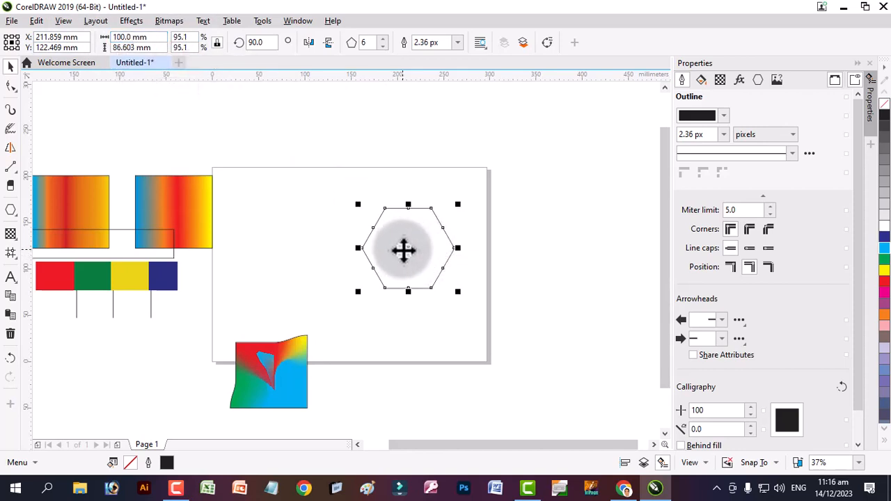
- Draw a rectangle above the hexagon and set its size to 120 mm wide by 8 mm high
{"action": "scroll", "coordinate": [406, 211], "scroll_direction": "up", "scroll_amount": 2}
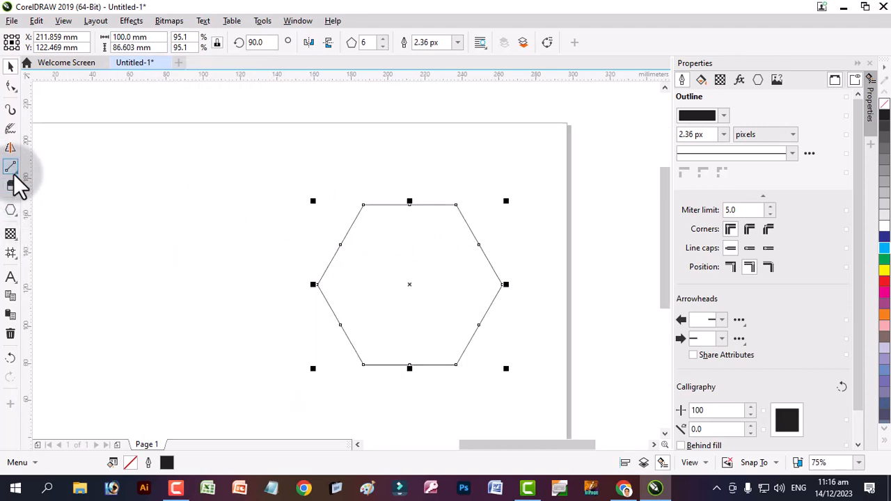
{"action": "left_click", "coordinate": [16, 217]}
{"action": "left_click", "coordinate": [52, 210]}
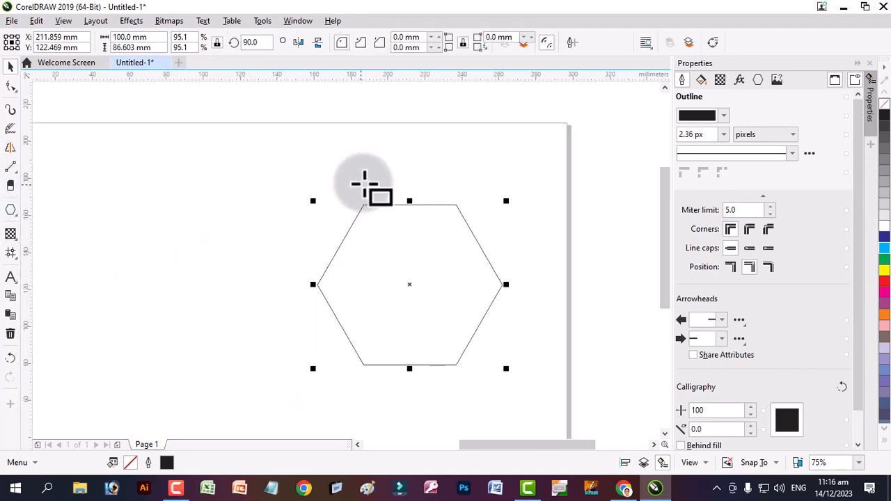
{"action": "left_click_drag", "start_coordinate": [260, 165], "coordinate": [426, 182]}
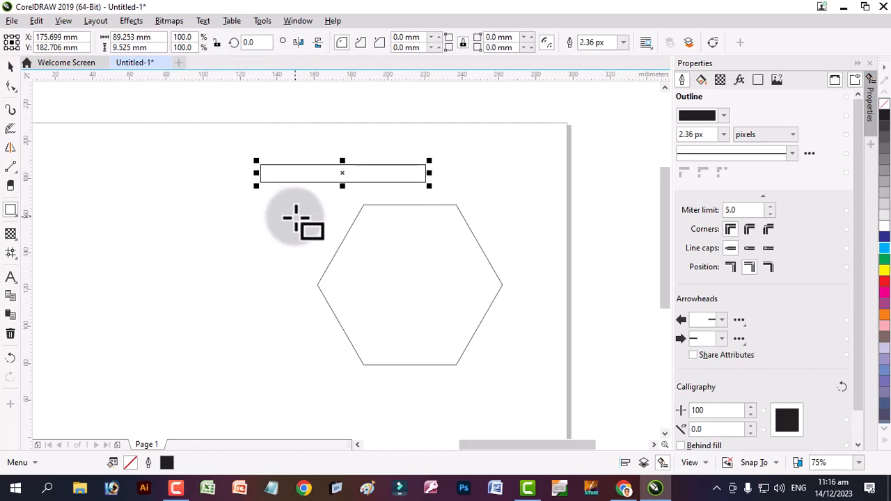
{"action": "left_click", "coordinate": [162, 40]}
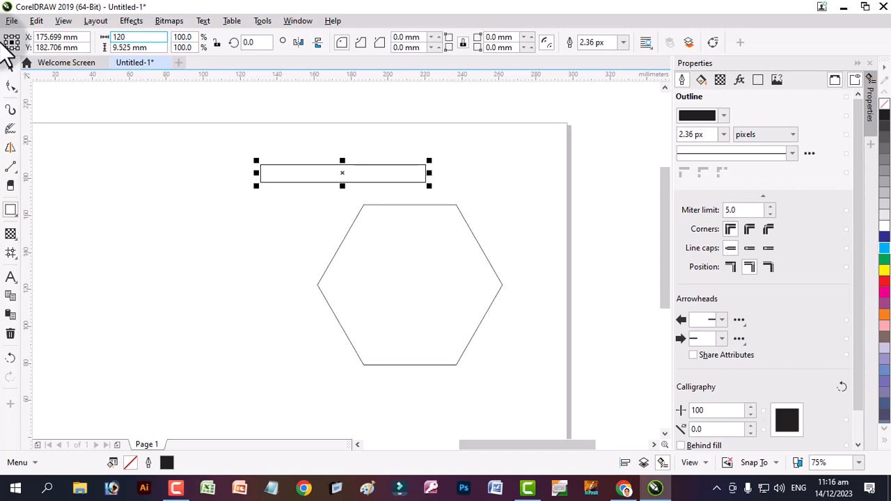
{"action": "left_click", "coordinate": [130, 48]}
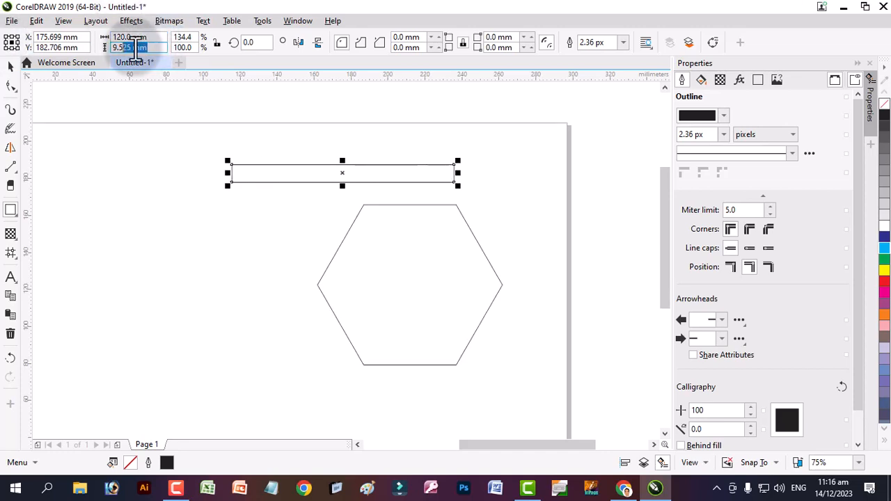
{"action": "key", "text": "Return"}
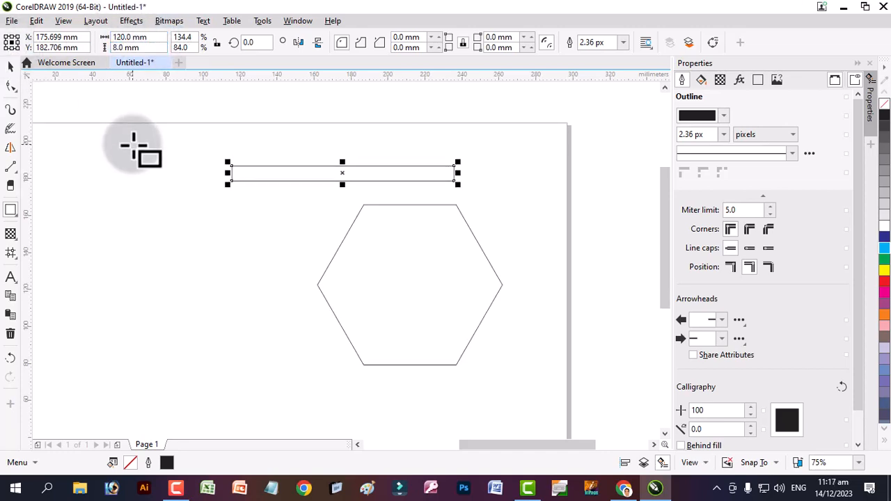
- Select the hexagon and turn on snapping to objects
{"action": "left_click", "coordinate": [10, 66]}
{"action": "left_click", "coordinate": [413, 225]}
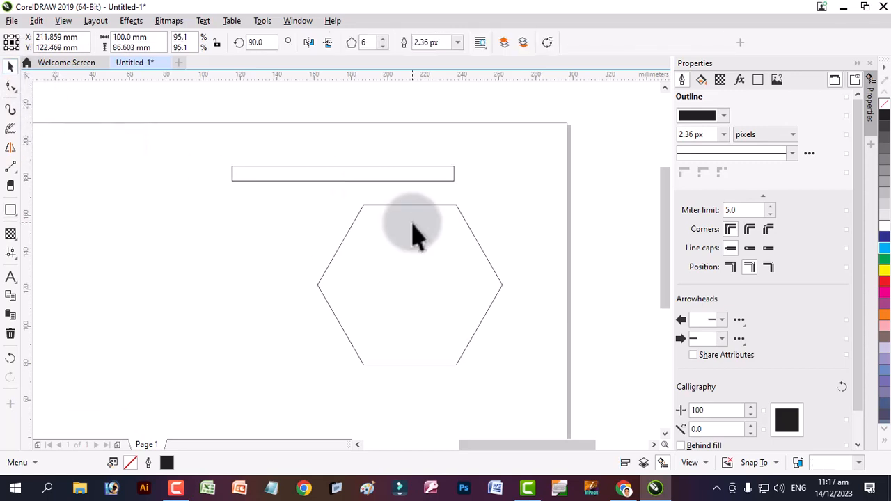
{"action": "left_click", "coordinate": [63, 21]}
{"action": "mouse_move", "coordinate": [157, 335]}
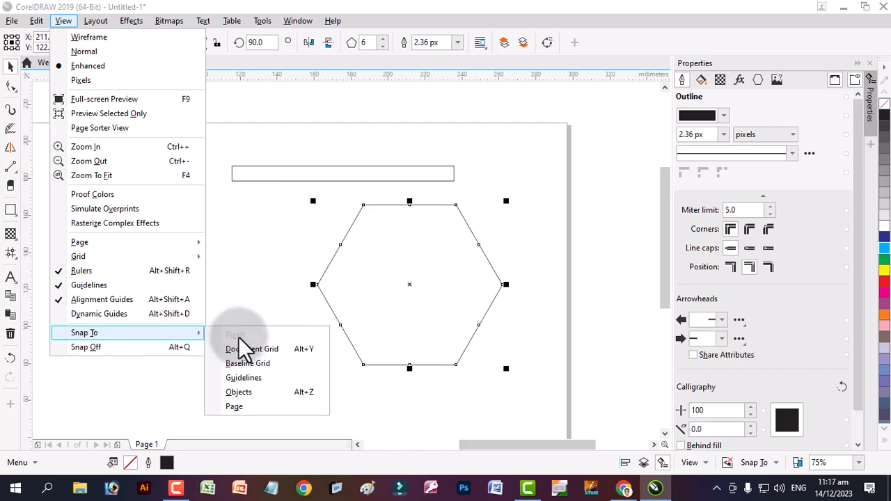
{"action": "left_click", "coordinate": [272, 394]}
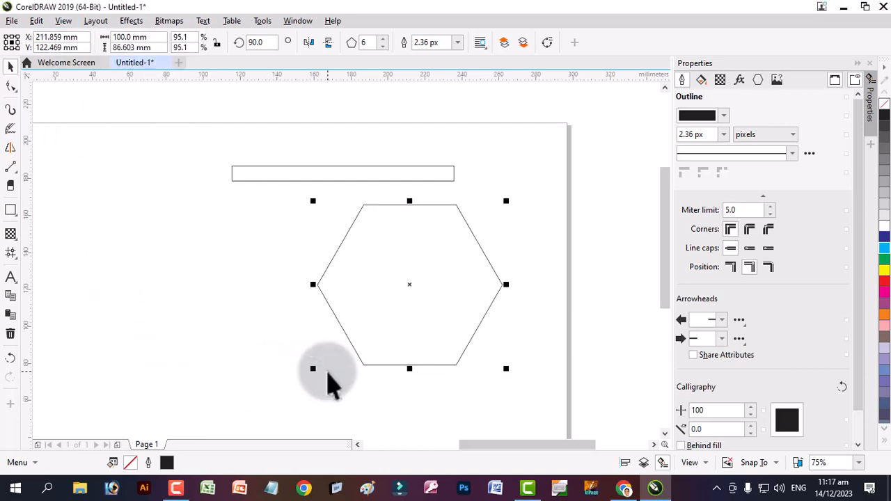
- Move the rectangle onto the hexagon's top edge so that its lower right corner meets the hexagon's upper right corner
{"action": "left_click", "coordinate": [340, 180]}
{"action": "mouse_move", "coordinate": [342, 184]}
{"action": "left_mouse_down"}
{"action": "mouse_move", "coordinate": [343, 193]}
{"action": "mouse_move", "coordinate": [362, 198]}
{"action": "mouse_move", "coordinate": [348, 198]}
{"action": "left_mouse_up"}
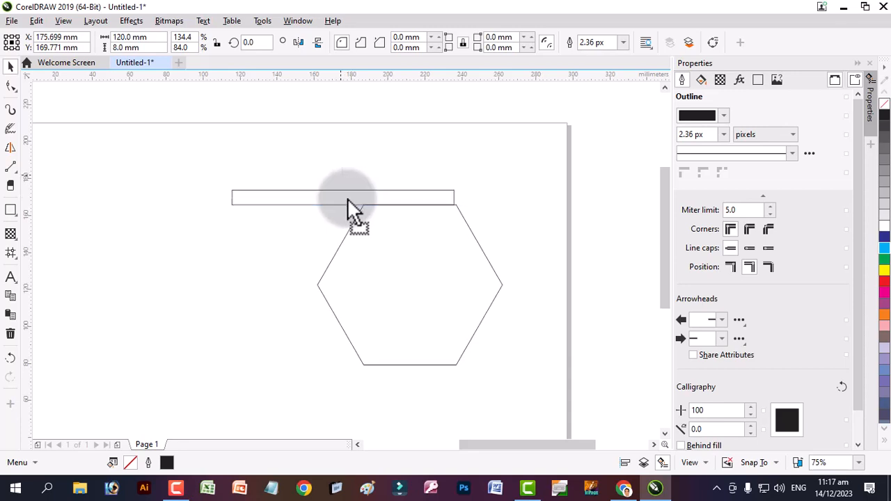
{"action": "scroll", "coordinate": [453, 201], "scroll_direction": "up", "scroll_amount": 4}
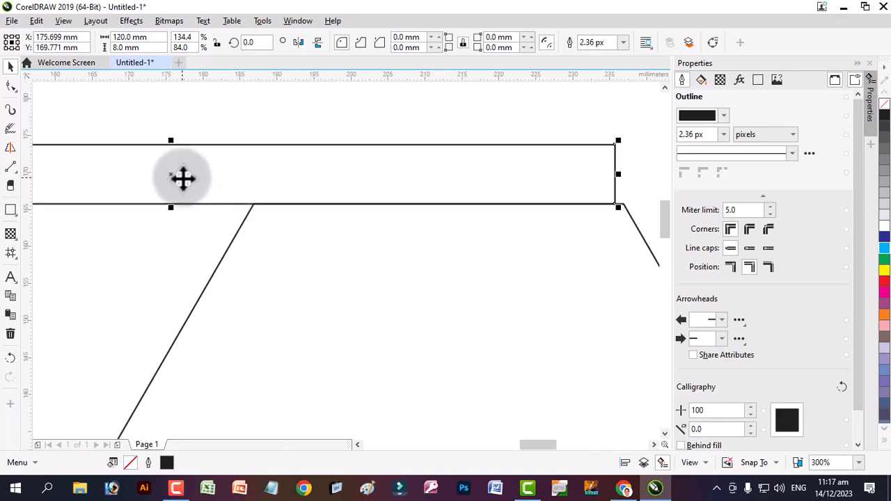
{"action": "mouse_move", "coordinate": [181, 176]}
{"action": "left_mouse_down"}
{"action": "mouse_move", "coordinate": [216, 177]}
{"action": "mouse_move", "coordinate": [191, 174]}
{"action": "left_mouse_up"}
{"action": "scroll", "coordinate": [248, 175], "scroll_direction": "down", "scroll_amount": 4}
{"action": "left_click", "coordinate": [136, 229]}
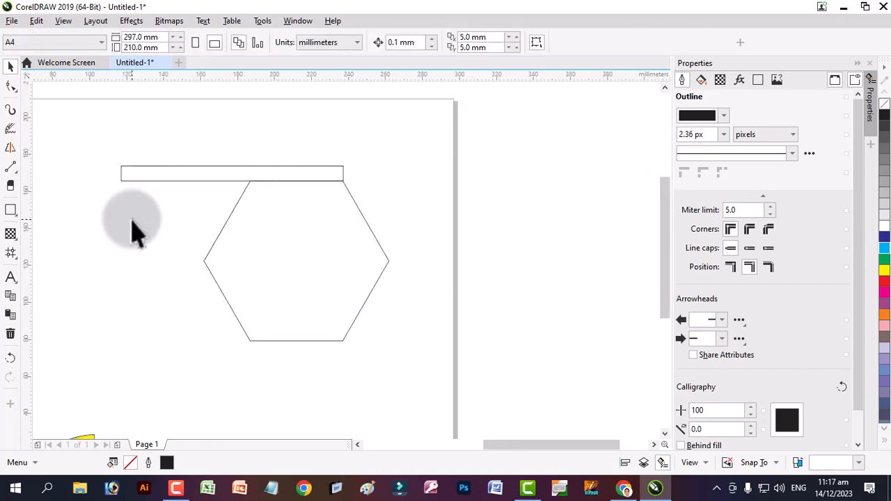
- Draw a circle below the rectangle's left end and set its width and height to 16 mm
{"action": "scroll", "coordinate": [114, 179], "scroll_direction": "up", "scroll_amount": 2}
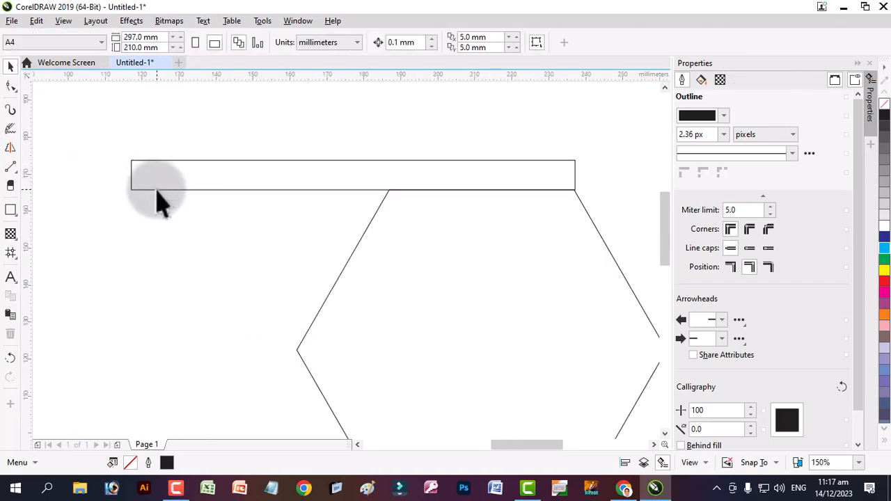
{"action": "left_click", "coordinate": [15, 214]}
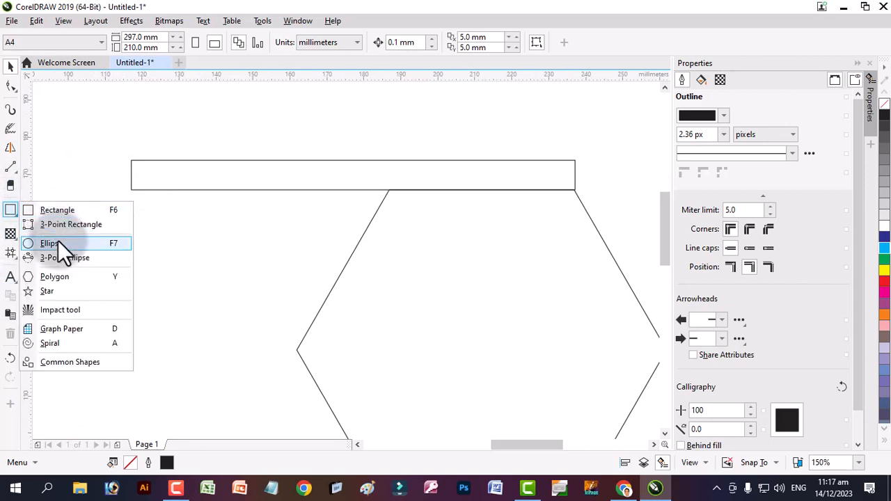
{"action": "left_click", "coordinate": [59, 243]}
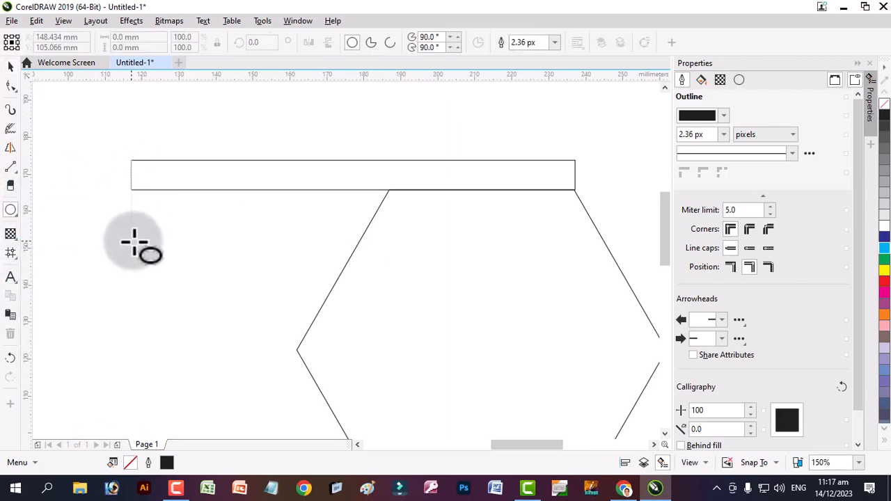
{"action": "mouse_move", "coordinate": [134, 243]}
{"action": "left_mouse_down"}
{"action": "mouse_move", "coordinate": [163, 258]}
{"action": "mouse_move", "coordinate": [167, 276]}
{"action": "left_mouse_up"}
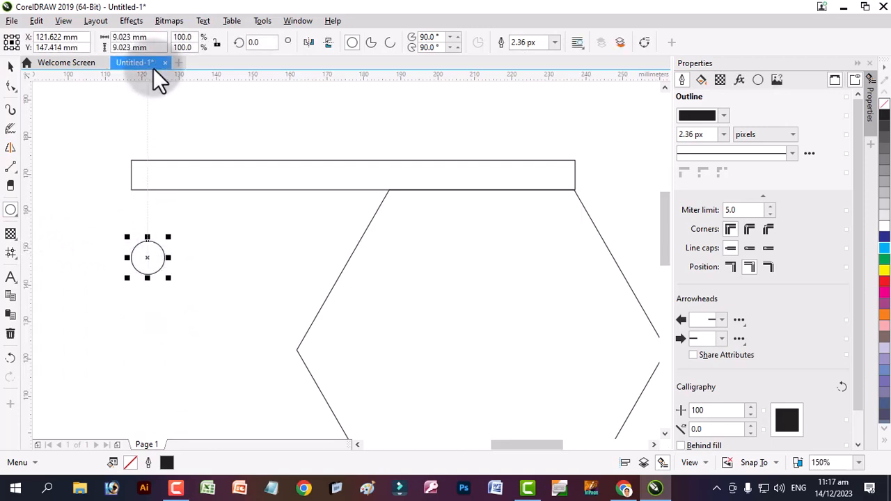
{"action": "left_click", "coordinate": [142, 36]}
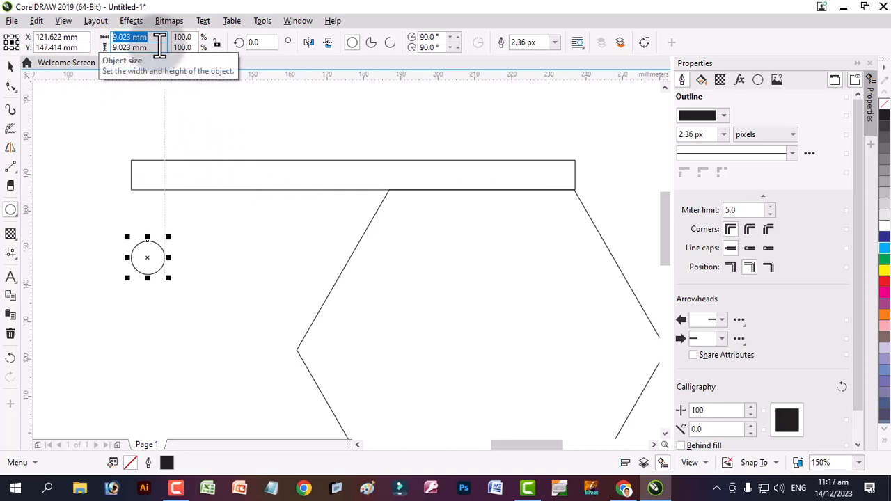
{"action": "type", "text": "16"}
{"action": "key", "text": "Tab"}
{"action": "type", "text": "1"}
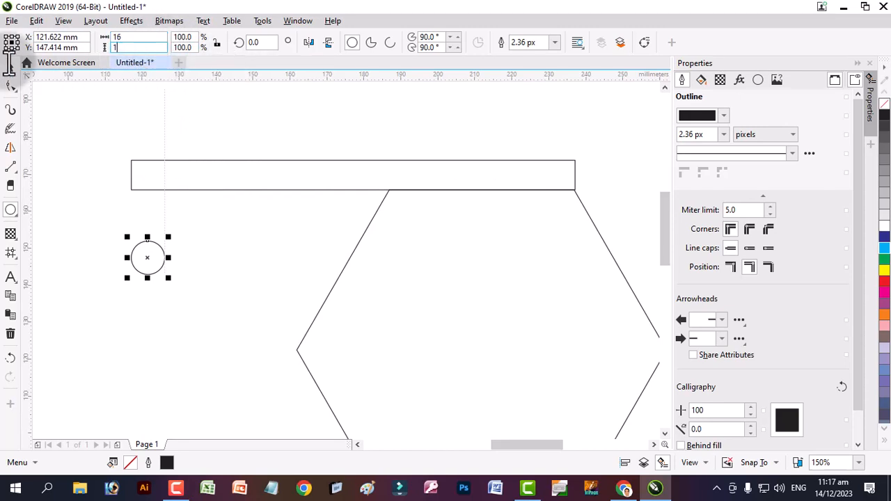
{"action": "type", "text": "6"}
{"action": "key", "text": "Return"}
- Move the circle onto the rectangle's left end with its top on the rectangle's upper edge, and weld both shapes together
{"action": "left_click", "coordinate": [10, 66]}
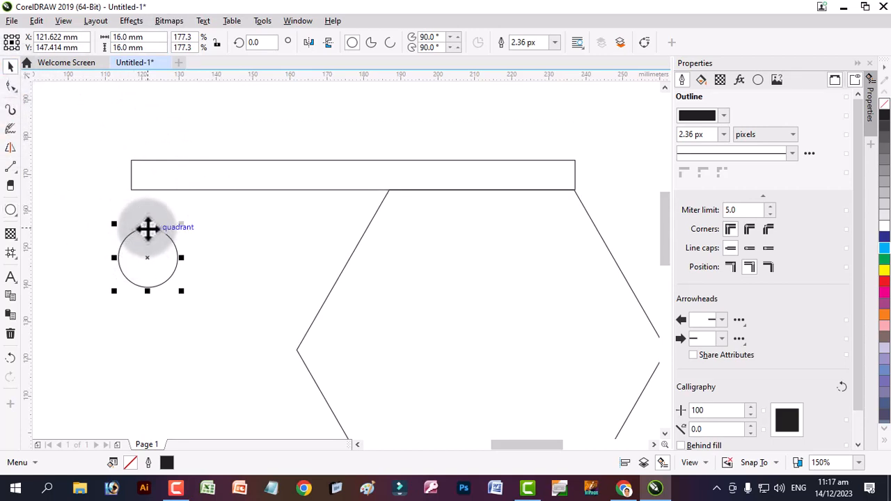
{"action": "left_click_drag", "start_coordinate": [147, 228], "coordinate": [135, 159]}
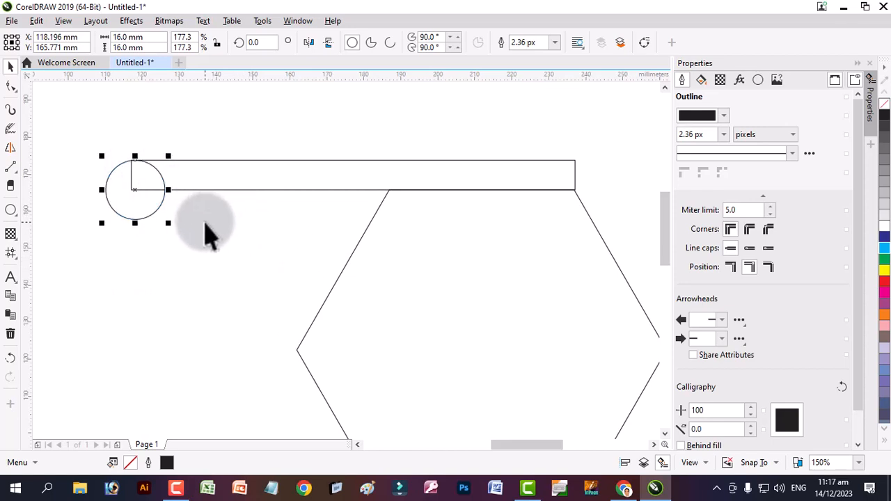
{"action": "left_click", "coordinate": [224, 182], "text": "shift"}
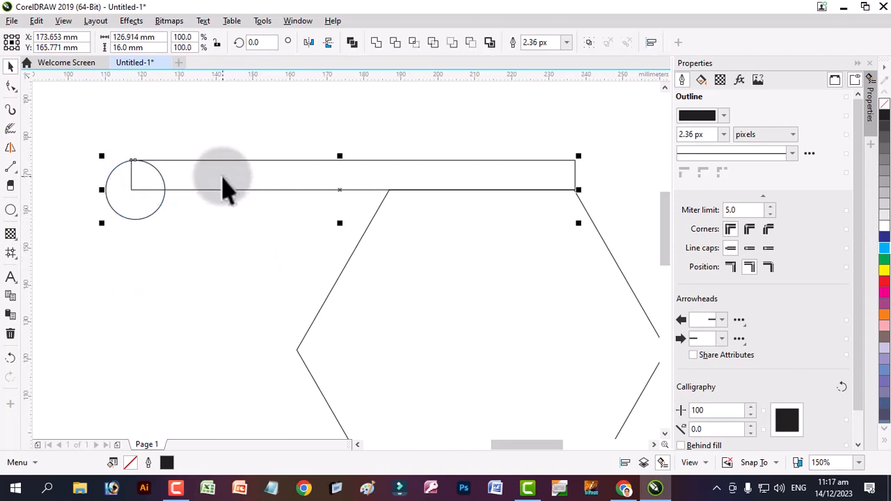
{"action": "left_click", "coordinate": [378, 43]}
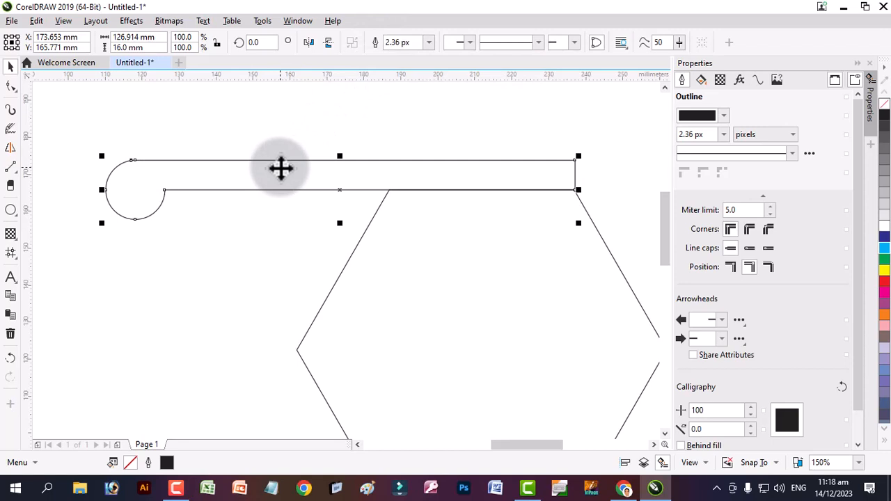
{"action": "left_click", "coordinate": [180, 265]}
{"action": "left_click", "coordinate": [162, 197]}
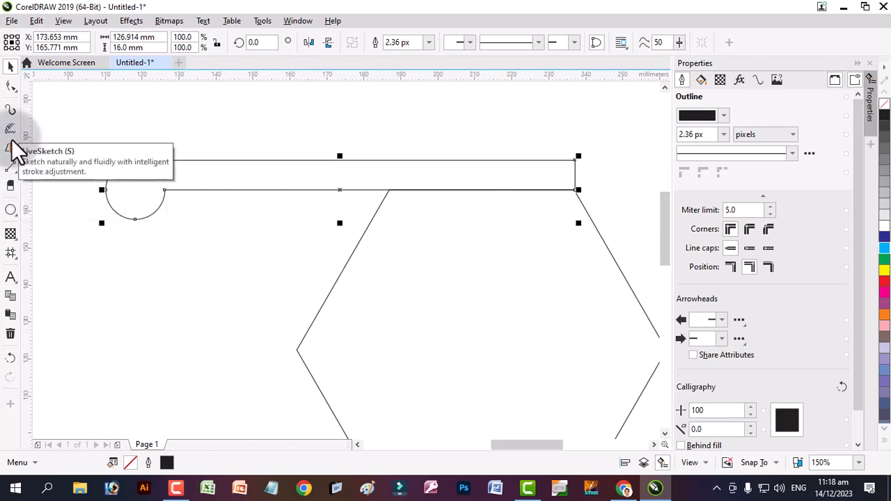
- Draw a straight slanted Freehand line down and left from the node where circle and bar meet, about 55 mm across and 95 mm high
{"action": "left_click", "coordinate": [16, 172]}
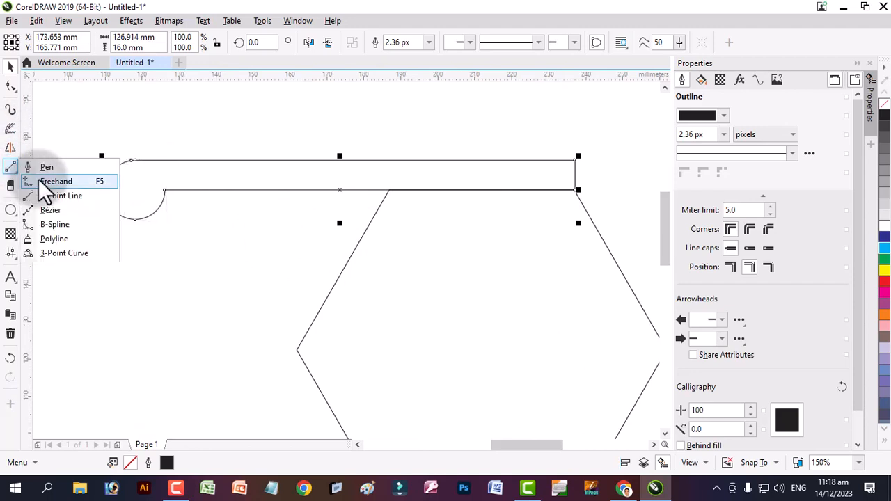
{"action": "left_click", "coordinate": [56, 181]}
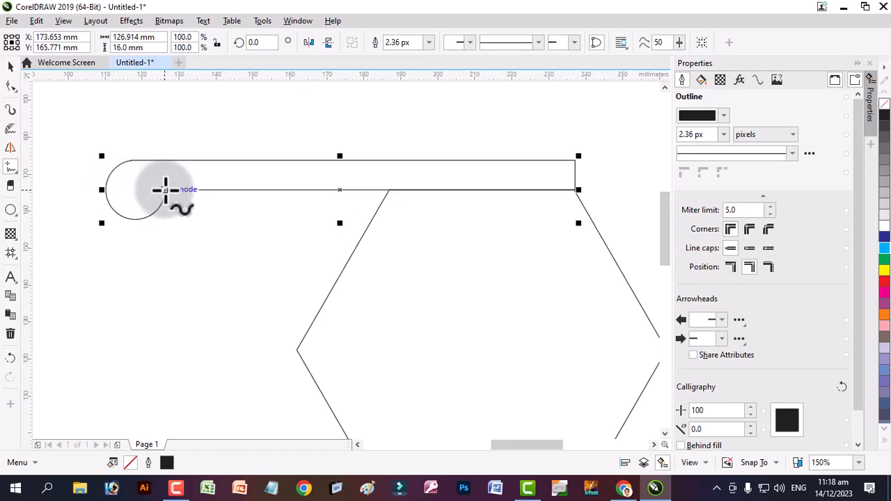
{"action": "left_click", "coordinate": [166, 190]}
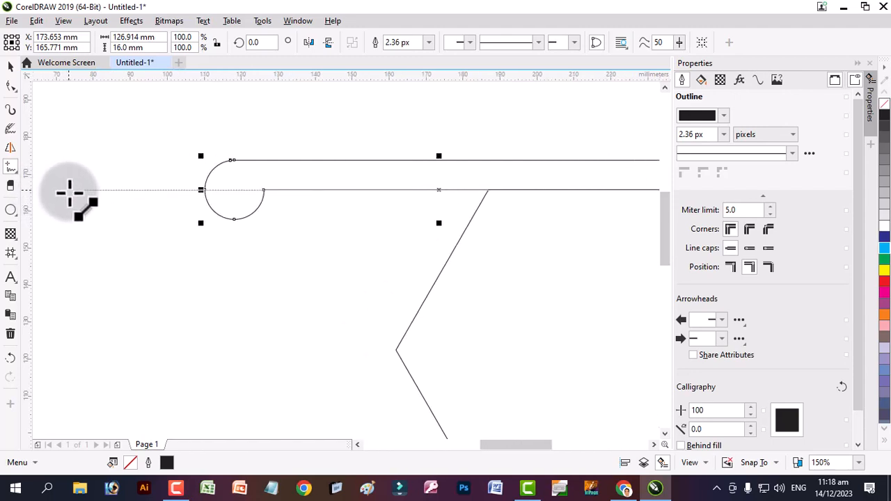
{"action": "left_click", "coordinate": [70, 191]}
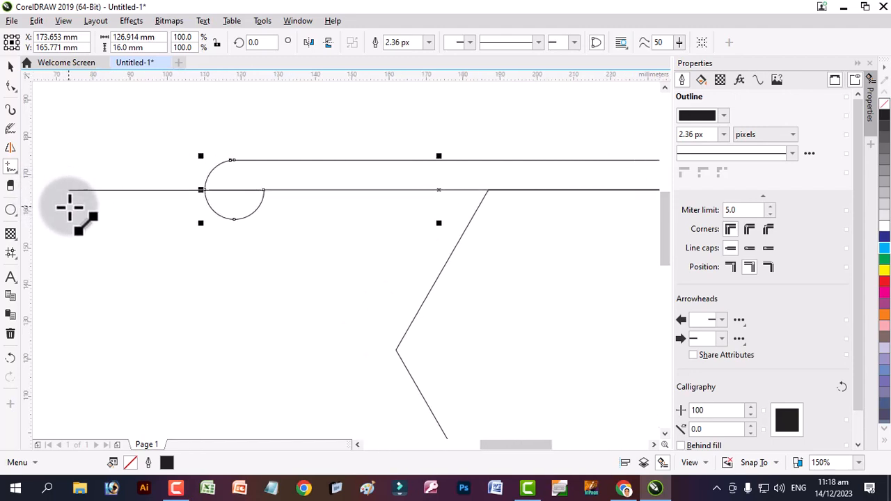
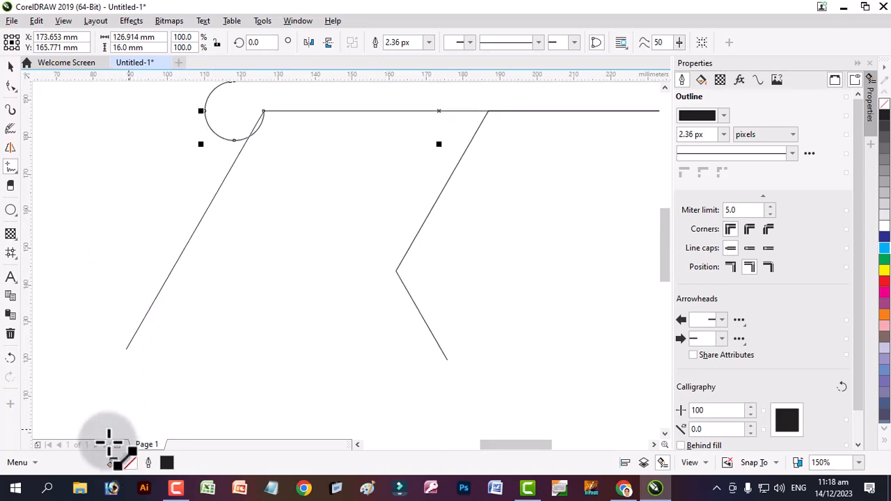
{"action": "left_click", "coordinate": [70, 418]}
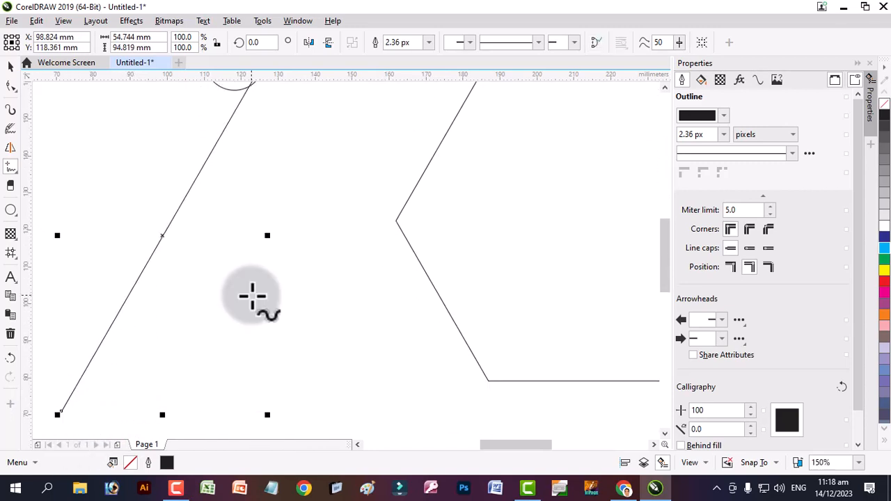
{"action": "scroll", "coordinate": [254, 292], "scroll_direction": "down", "scroll_amount": 2}
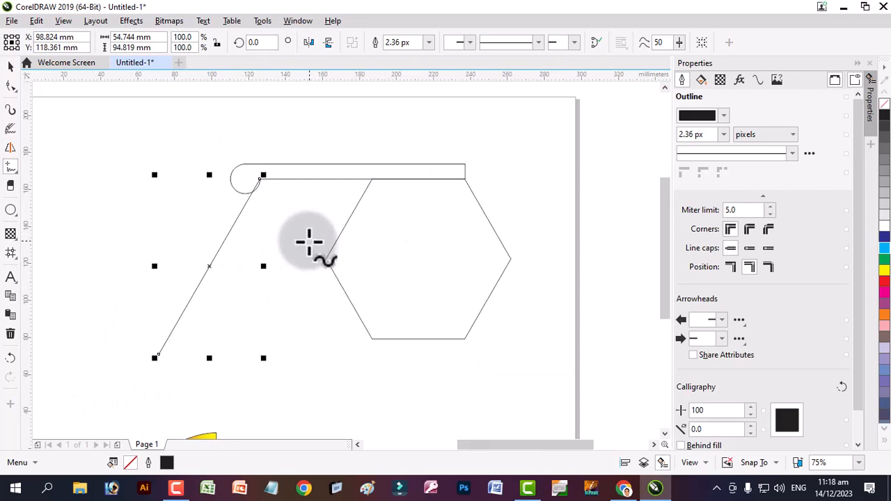
{"action": "scroll", "coordinate": [357, 294], "scroll_direction": "up", "scroll_amount": 2}
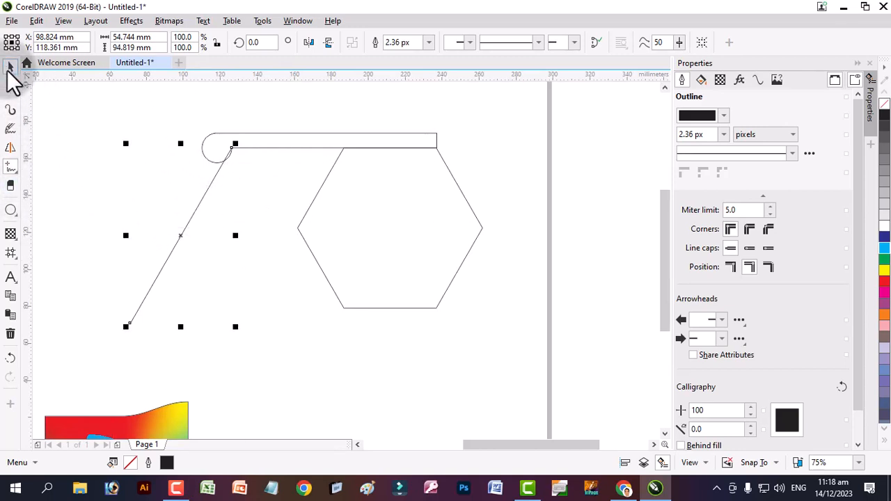
- Place the welded bar's rotation centre on the hexagon's centre and create a copy rotated 60 degrees along the hexagon's upper left side
{"action": "left_click", "coordinate": [11, 68]}
{"action": "left_click", "coordinate": [372, 133]}
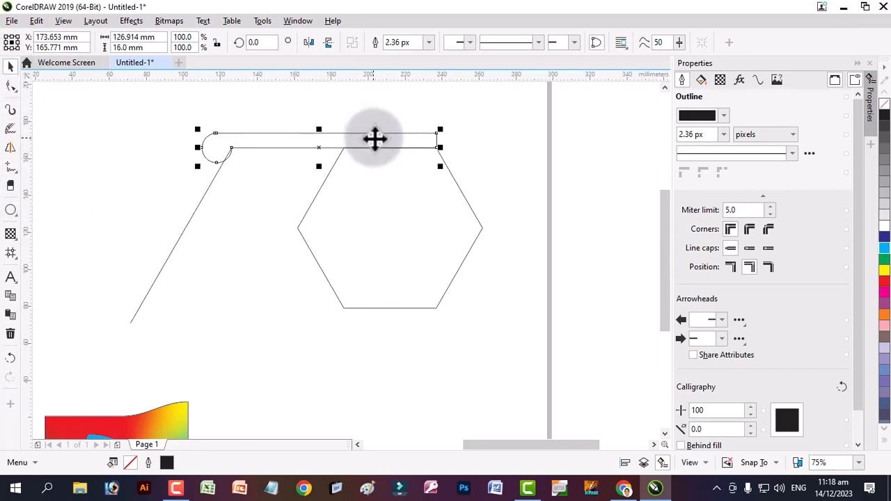
{"action": "left_click", "coordinate": [322, 147]}
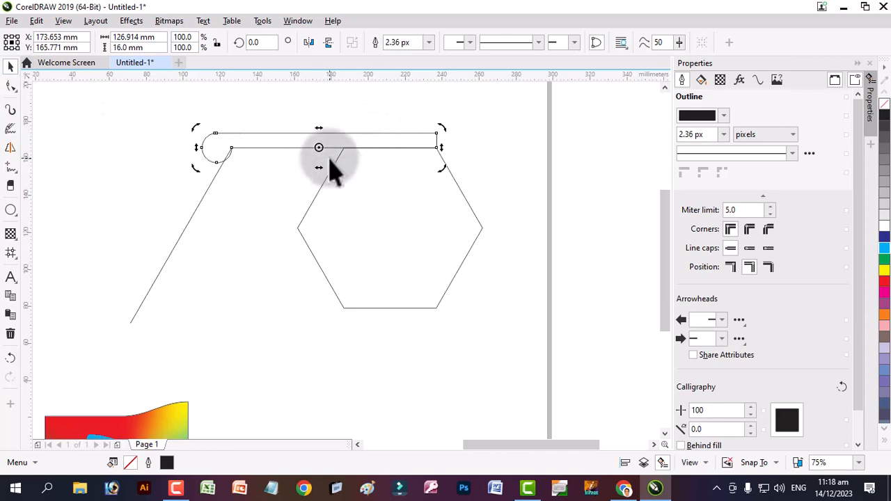
{"action": "left_click_drag", "start_coordinate": [319, 147], "coordinate": [390, 231]}
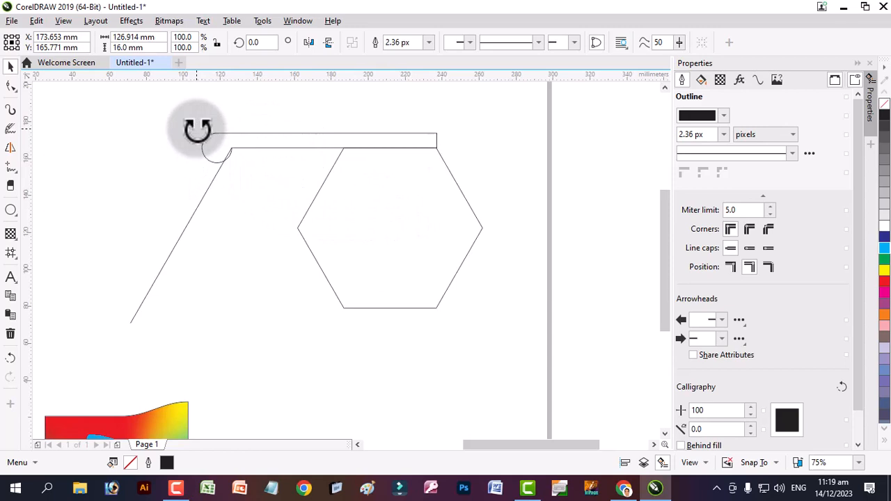
{"action": "left_click_drag", "start_coordinate": [197, 130], "coordinate": [290, 303]}
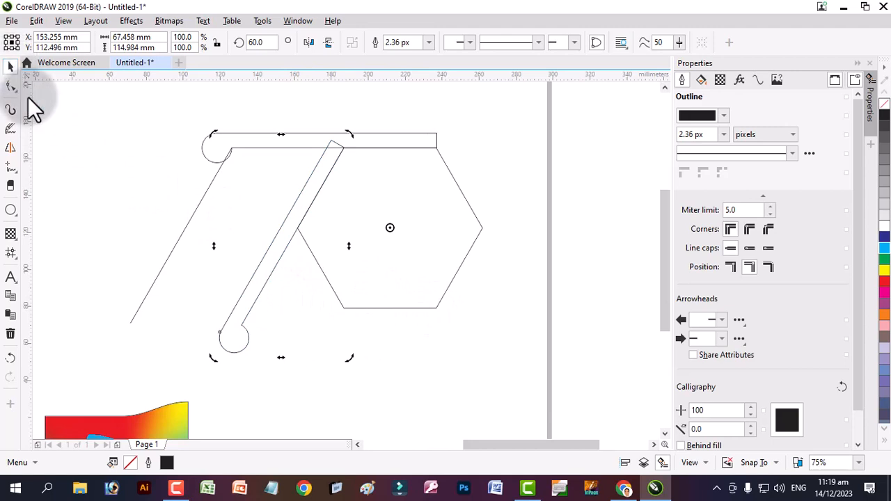
- Draw a straight Freehand line from the rotated bar's circle up and left across the first slanted line, about 32 mm across and 55 mm high
{"action": "left_click", "coordinate": [282, 386]}
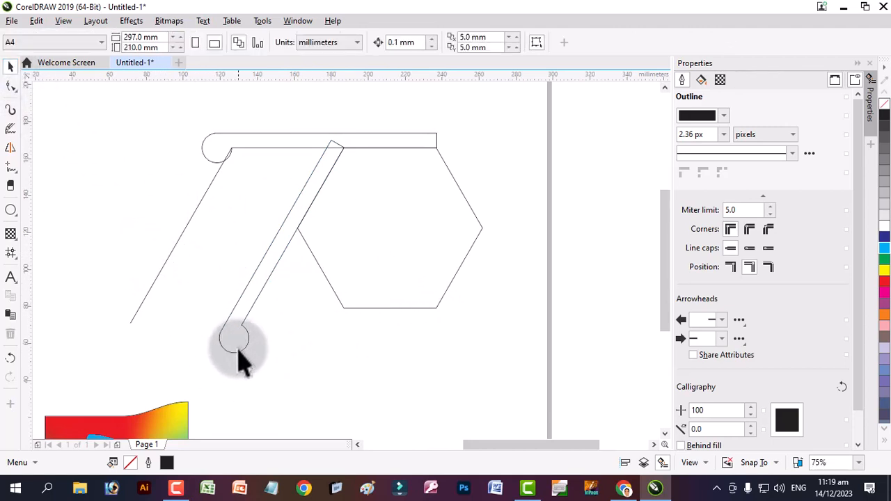
{"action": "left_click", "coordinate": [359, 445]}
{"action": "scroll", "coordinate": [282, 341], "scroll_direction": "up", "scroll_amount": 2}
{"action": "left_click", "coordinate": [288, 353]}
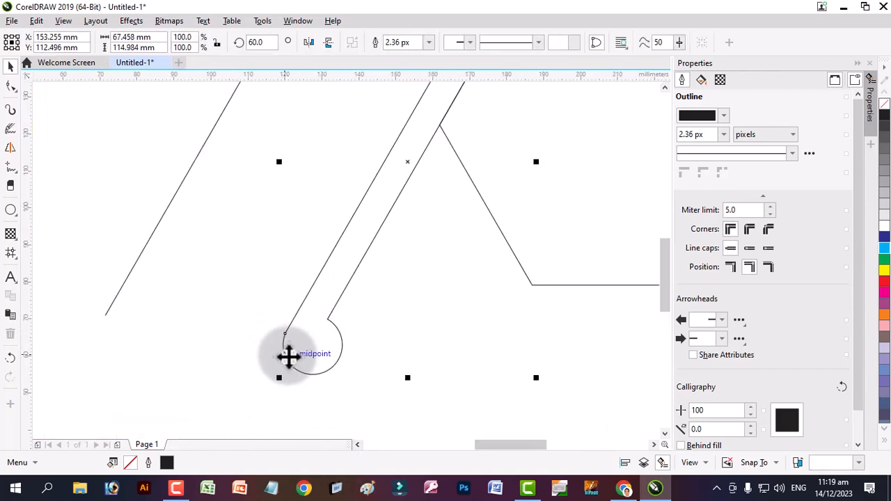
{"action": "left_click", "coordinate": [11, 167]}
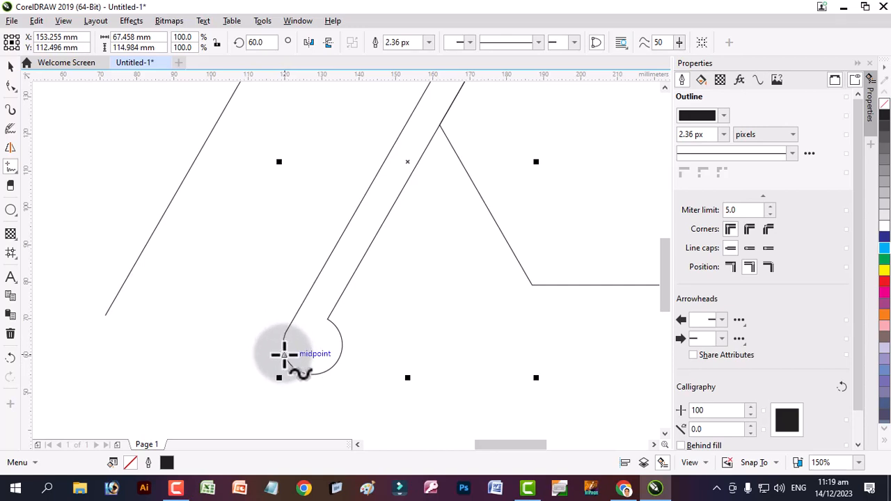
{"action": "left_click", "coordinate": [284, 354]}
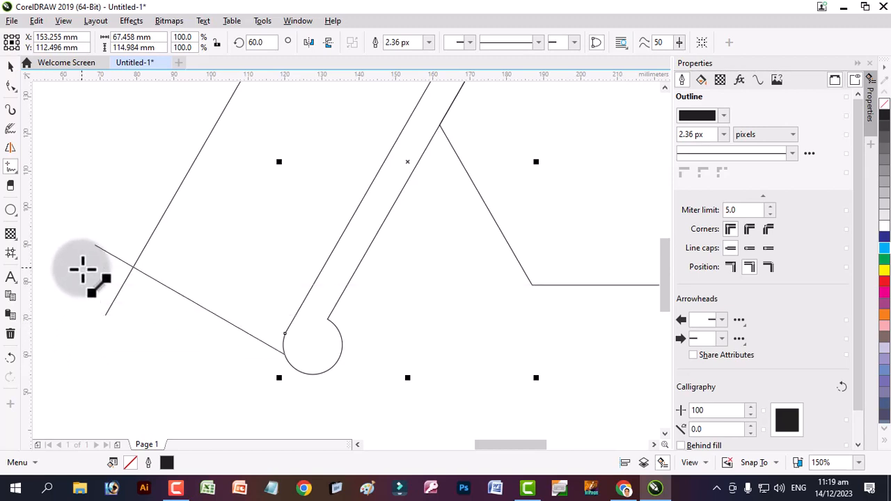
{"action": "left_click", "coordinate": [145, 165]}
{"action": "scroll", "coordinate": [215, 178], "scroll_direction": "down", "scroll_amount": 2}
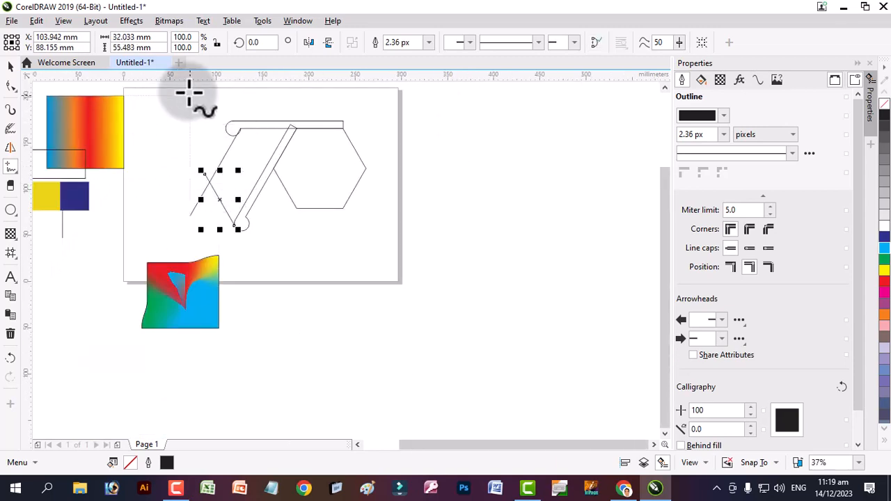
{"action": "scroll", "coordinate": [260, 132], "scroll_direction": "up", "scroll_amount": 1}
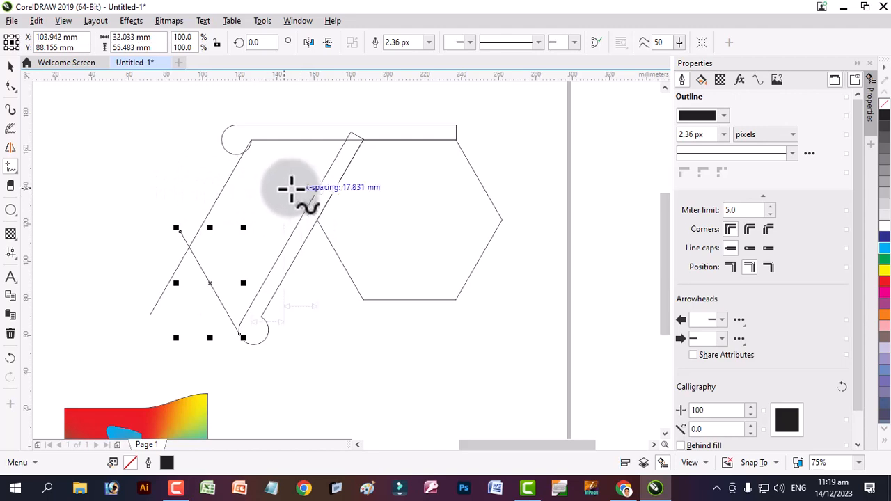
{"action": "left_click", "coordinate": [10, 66]}
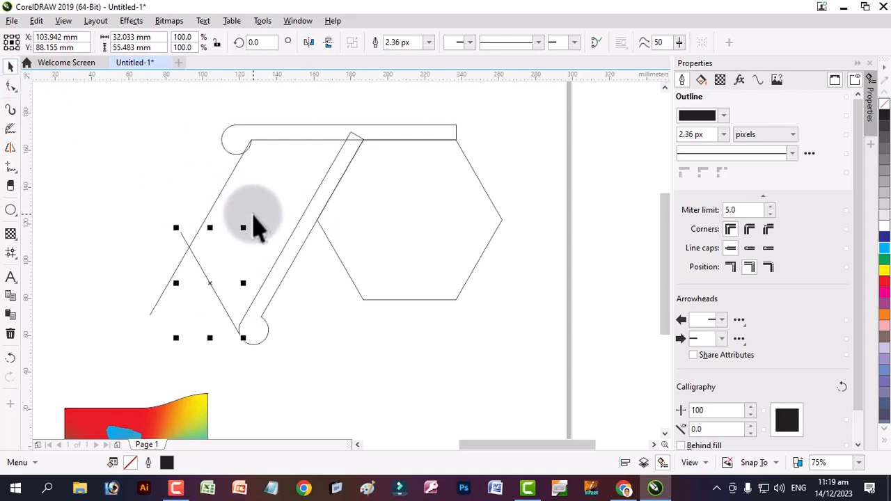
{"action": "left_click", "coordinate": [346, 307]}
{"action": "scroll", "coordinate": [267, 208], "scroll_direction": "up", "scroll_amount": 1}
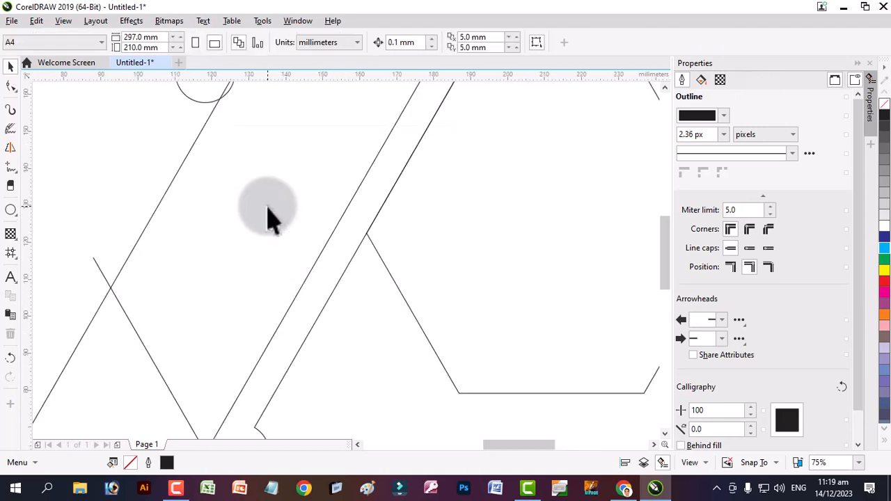
{"action": "scroll", "coordinate": [277, 217], "scroll_direction": "down", "scroll_amount": 1}
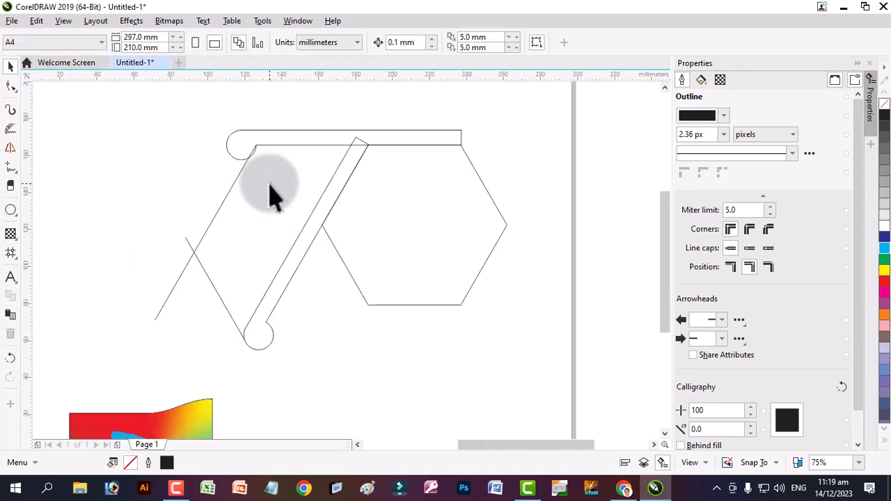
{"action": "scroll", "coordinate": [272, 209], "scroll_direction": "down", "scroll_amount": 2}
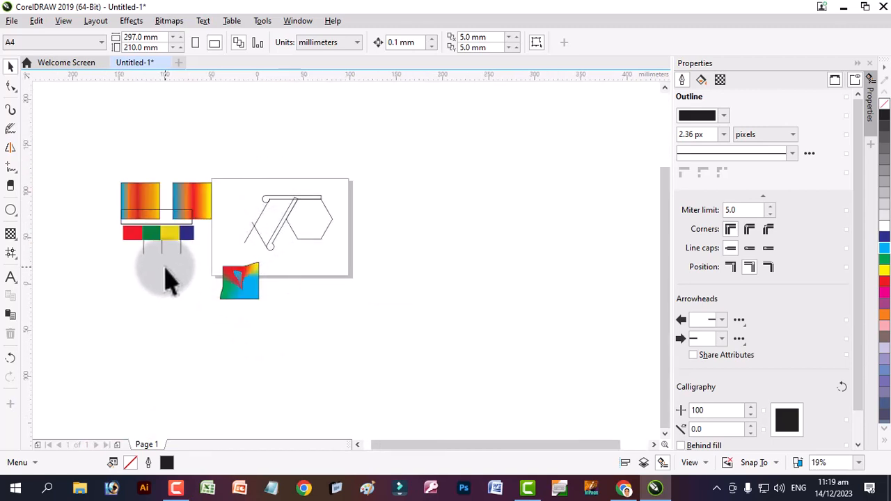
{"action": "scroll", "coordinate": [169, 279], "scroll_direction": "up", "scroll_amount": 1}
{"action": "scroll", "coordinate": [404, 147], "scroll_direction": "up", "scroll_amount": 1}
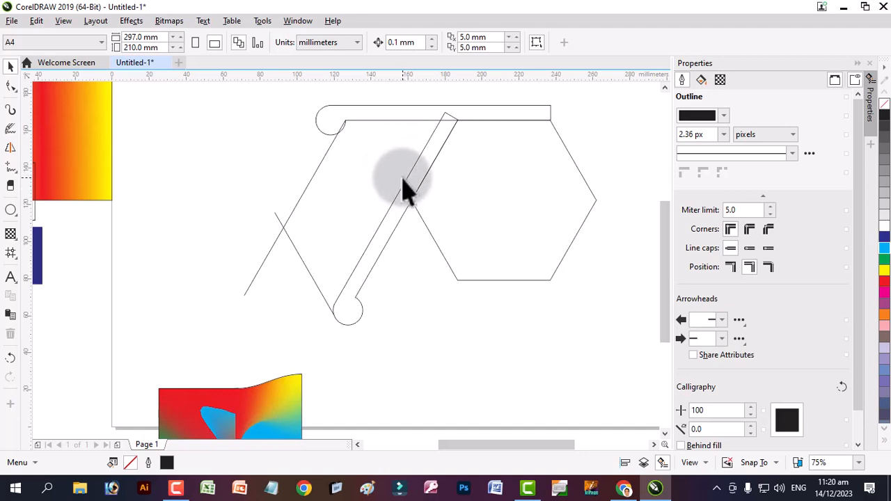
{"action": "left_click", "coordinate": [477, 199]}
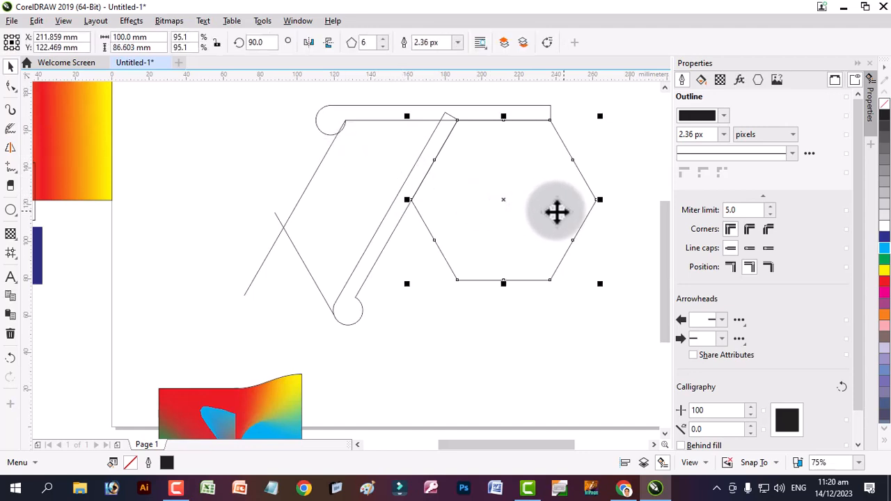
{"action": "left_click", "coordinate": [334, 191]}
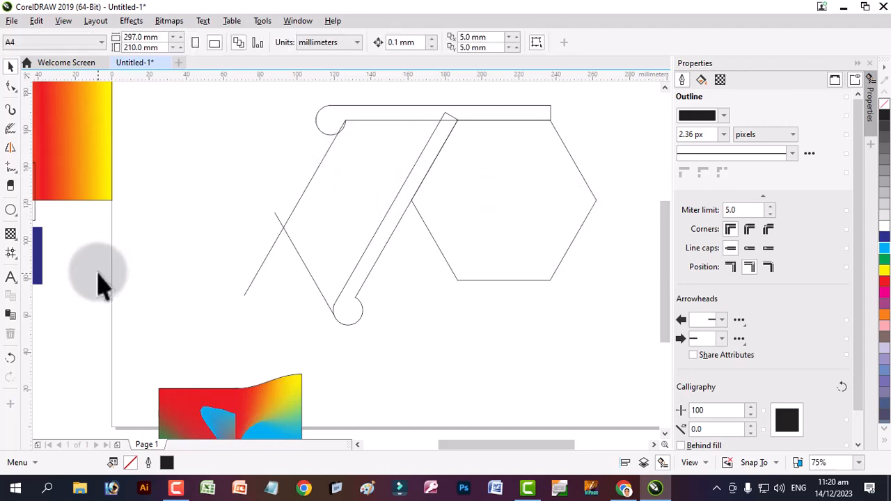
- Smart Fill the area between both bars and the two slanted lines, plus the sliver inside the upper bar's circle, with red (C0 M100 Y100 K0)
{"action": "left_click", "coordinate": [15, 260]}
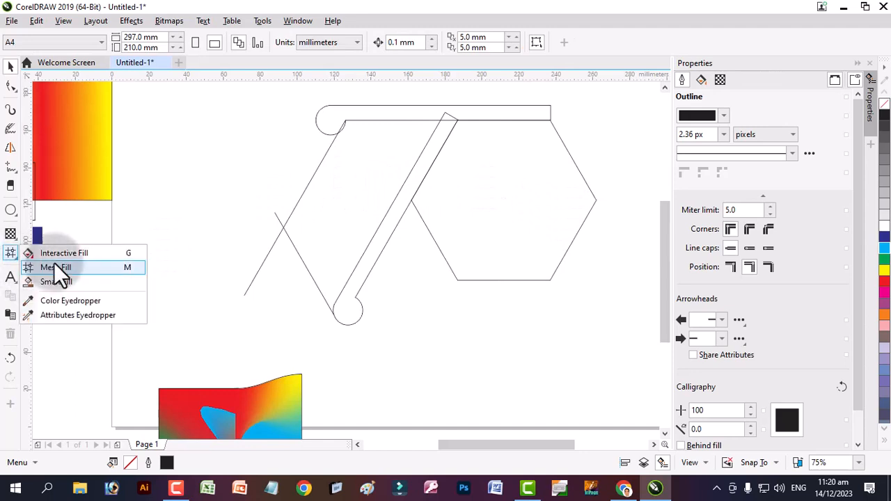
{"action": "left_click", "coordinate": [59, 282]}
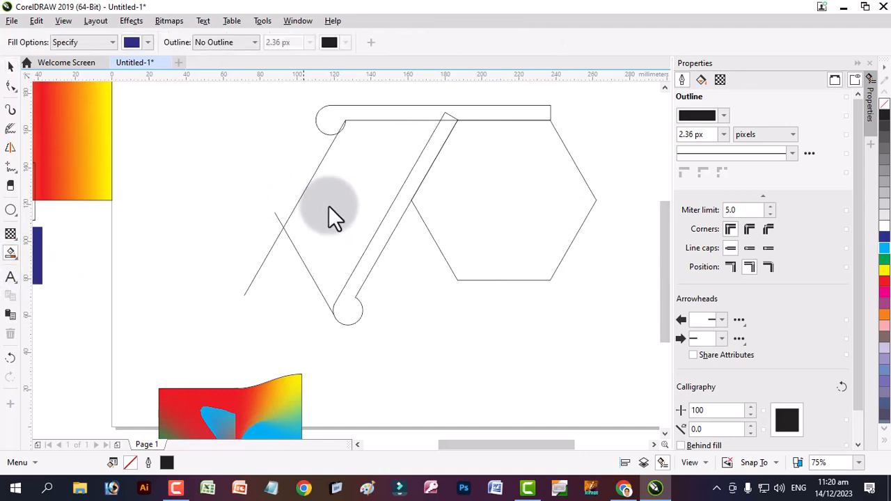
{"action": "left_click", "coordinate": [144, 43]}
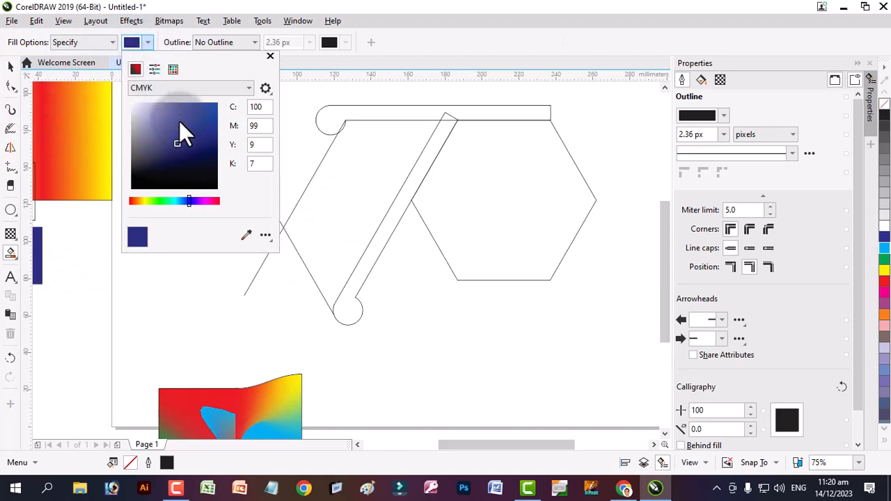
{"action": "left_click", "coordinate": [246, 235]}
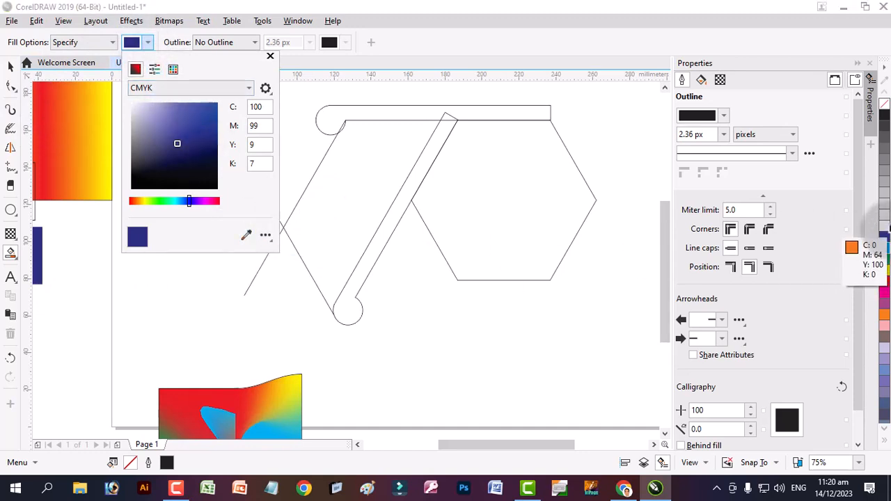
{"action": "left_click", "coordinate": [882, 282]}
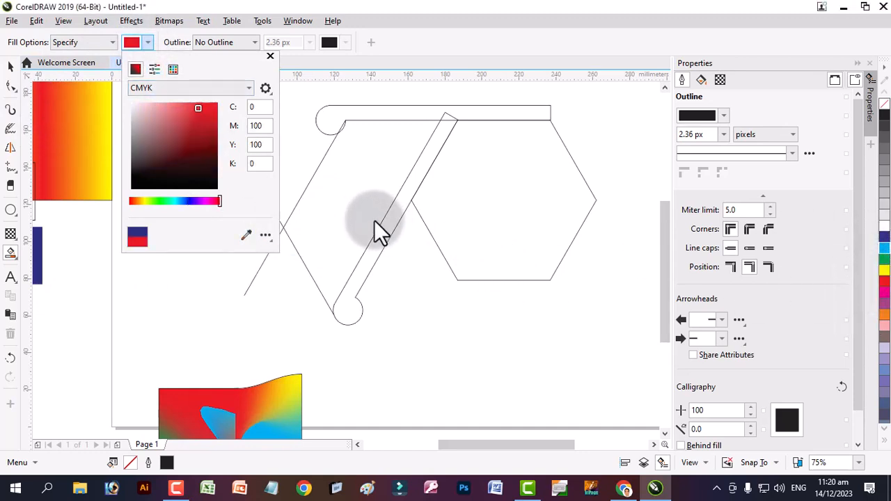
{"action": "left_click", "coordinate": [357, 191]}
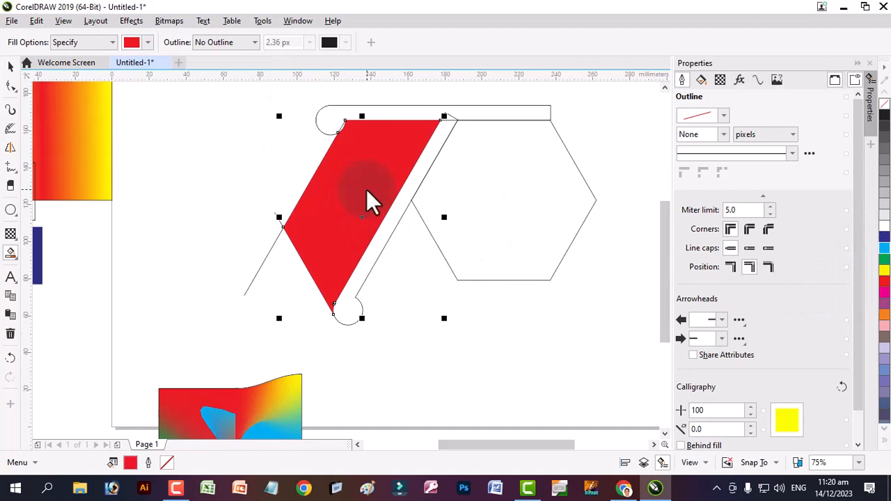
{"action": "scroll", "coordinate": [366, 191], "scroll_direction": "up", "scroll_amount": 8}
{"action": "left_click", "coordinate": [383, 167]}
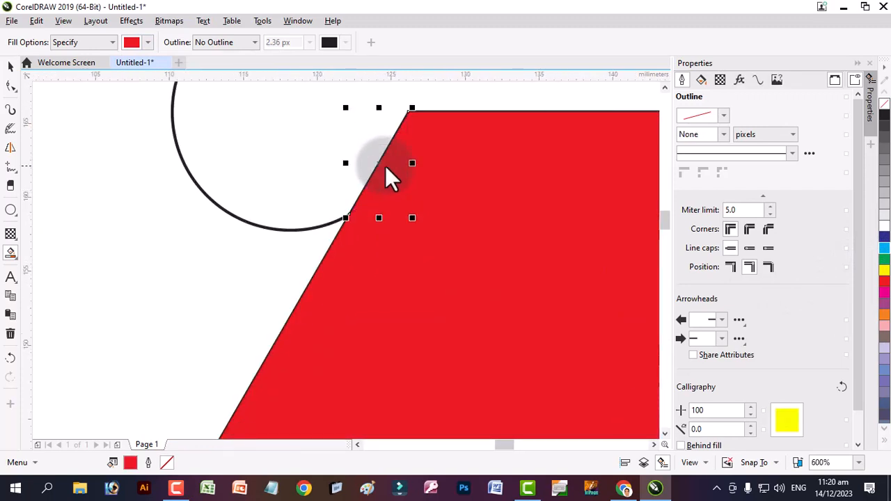
- Try moving the small red sliver up and left off the upper bar's round end, and undo the move
{"action": "scroll", "coordinate": [403, 182], "scroll_direction": "down", "scroll_amount": 8}
{"action": "left_click", "coordinate": [11, 68]}
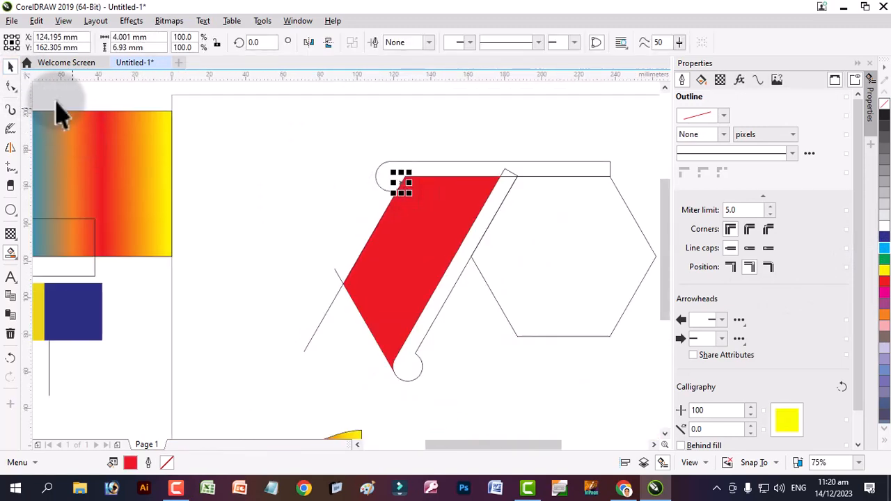
{"action": "scroll", "coordinate": [407, 151], "scroll_direction": "up", "scroll_amount": 1}
{"action": "left_click", "coordinate": [264, 248]}
{"action": "scroll", "coordinate": [489, 194], "scroll_direction": "up", "scroll_amount": 1}
{"action": "scroll", "coordinate": [488, 208], "scroll_direction": "up", "scroll_amount": 1}
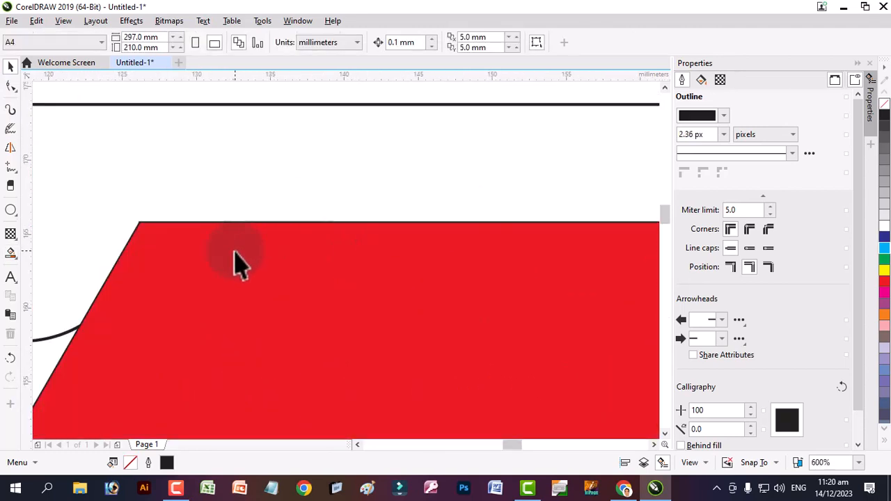
{"action": "left_click", "coordinate": [129, 272]}
{"action": "left_click_drag", "start_coordinate": [129, 270], "coordinate": [117, 235]}
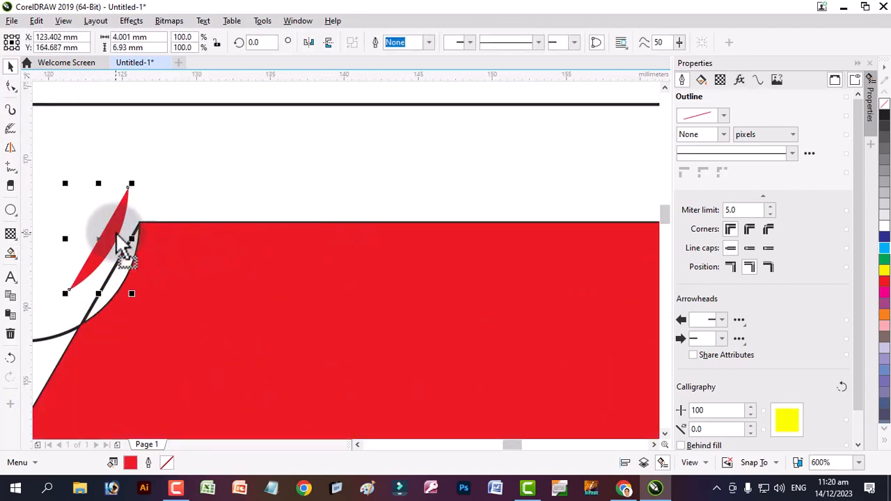
{"action": "key", "text": "ctrl+z"}
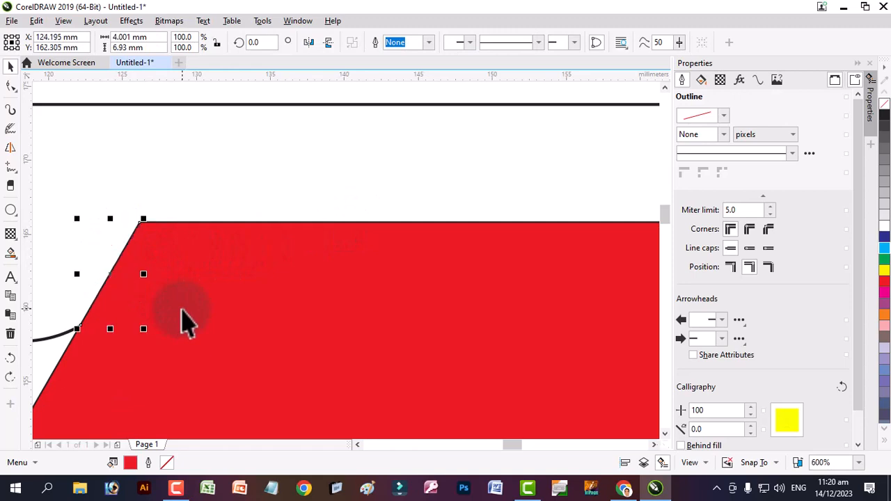
- Weld the small red sliver and the large red shape into one object
{"action": "left_click", "coordinate": [200, 310]}
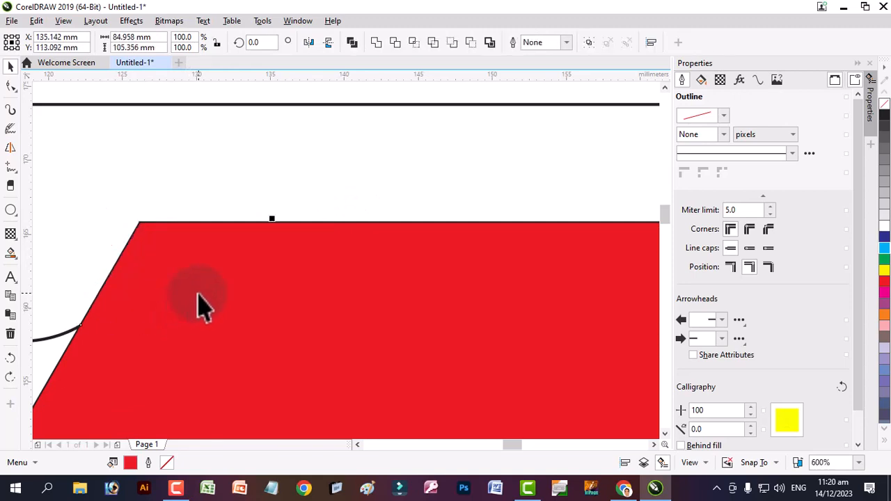
{"action": "left_click", "coordinate": [382, 44]}
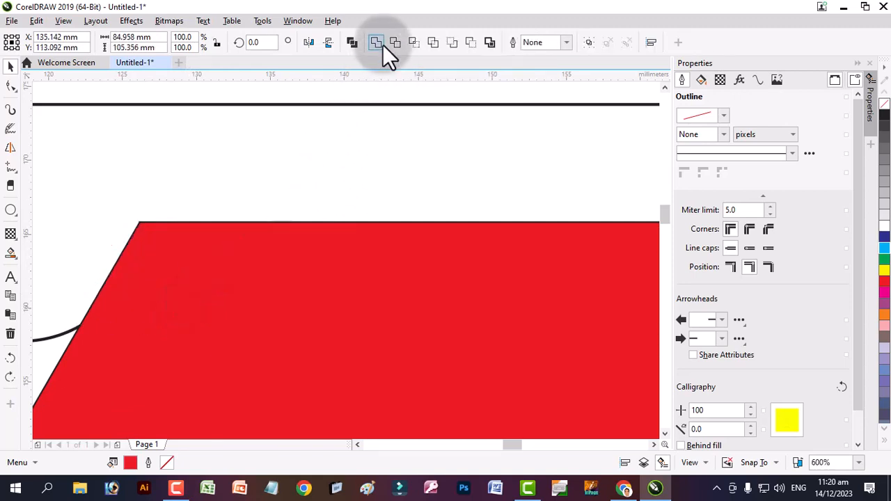
{"action": "scroll", "coordinate": [346, 136], "scroll_direction": "down", "scroll_amount": 4}
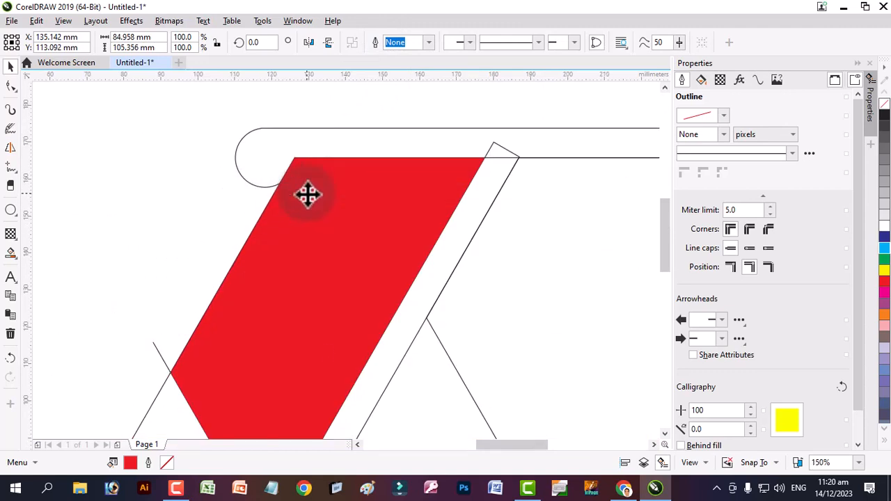
{"action": "left_click", "coordinate": [378, 209]}
{"action": "scroll", "coordinate": [380, 207], "scroll_direction": "down", "scroll_amount": 2}
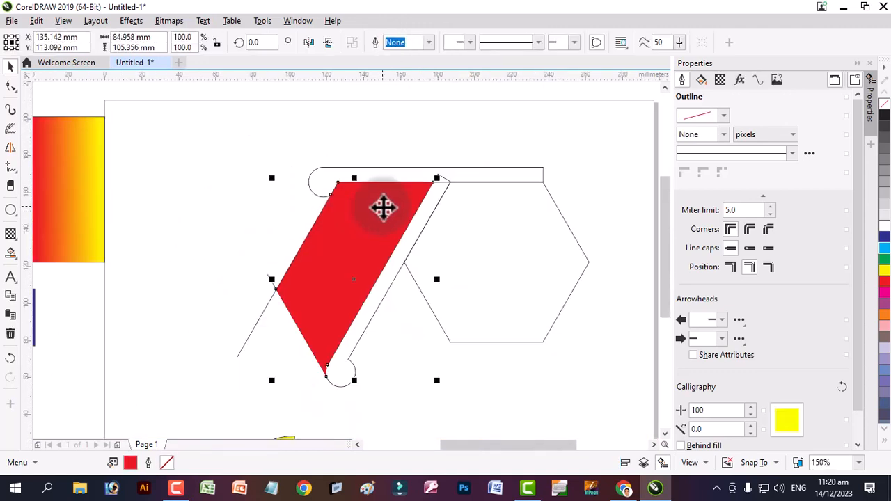
{"action": "scroll", "coordinate": [381, 207], "scroll_direction": "up", "scroll_amount": 2}
{"action": "left_click", "coordinate": [509, 235]}
{"action": "scroll", "coordinate": [511, 238], "scroll_direction": "down", "scroll_amount": 2}
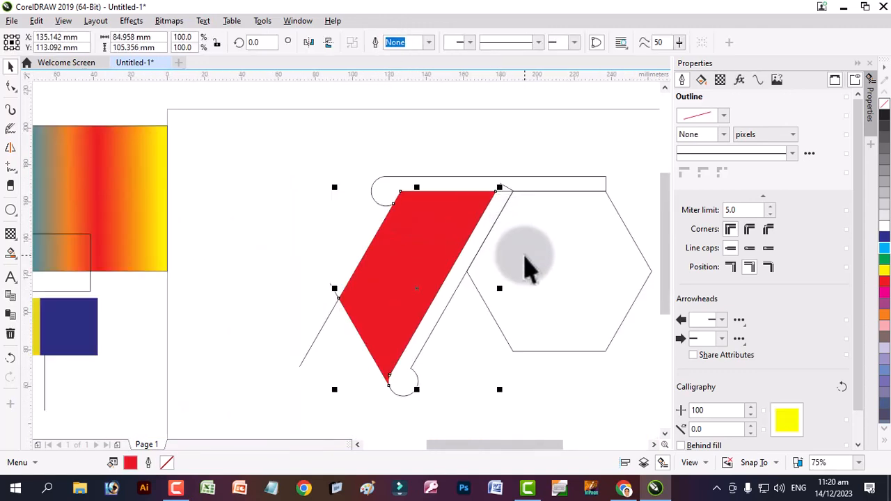
- Delete the two slanted construction lines around the red shape
{"action": "left_click", "coordinate": [334, 358]}
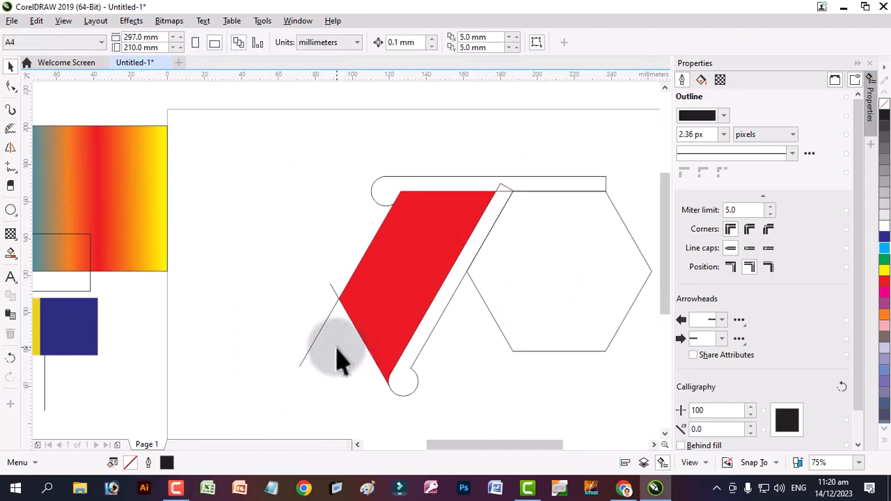
{"action": "left_click", "coordinate": [309, 308]}
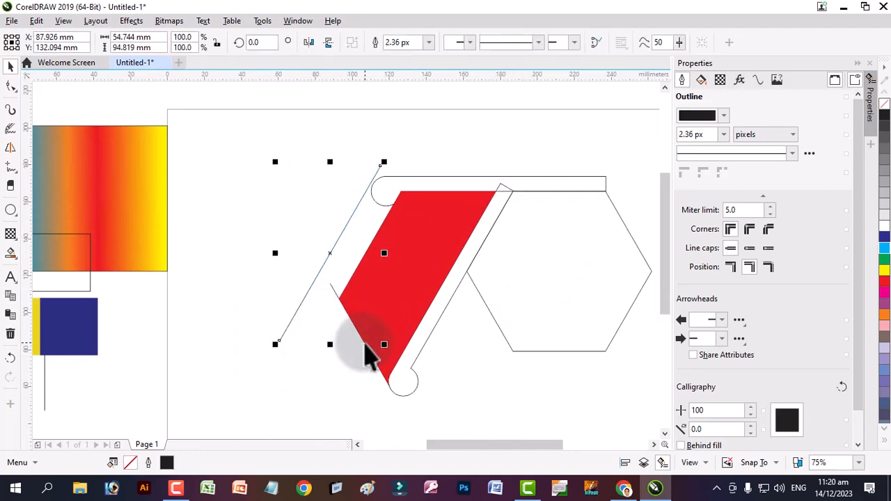
{"action": "key", "text": "Delete"}
{"action": "left_click_drag", "start_coordinate": [333, 288], "coordinate": [275, 313]}
{"action": "key", "text": "Delete"}
- Trim the rotated bar's upper end with the horizontal bar where the two overlap at the hexagon's corner
{"action": "scroll", "coordinate": [524, 199], "scroll_direction": "up", "scroll_amount": 2}
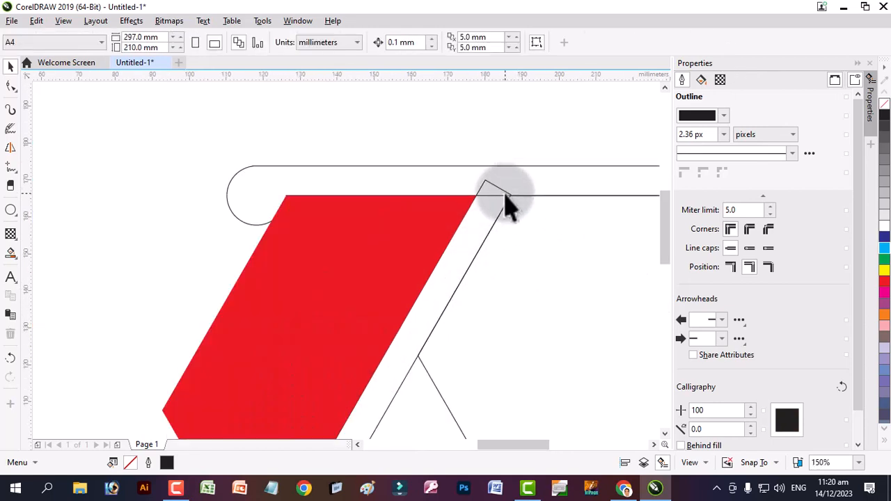
{"action": "left_click", "coordinate": [536, 177]}
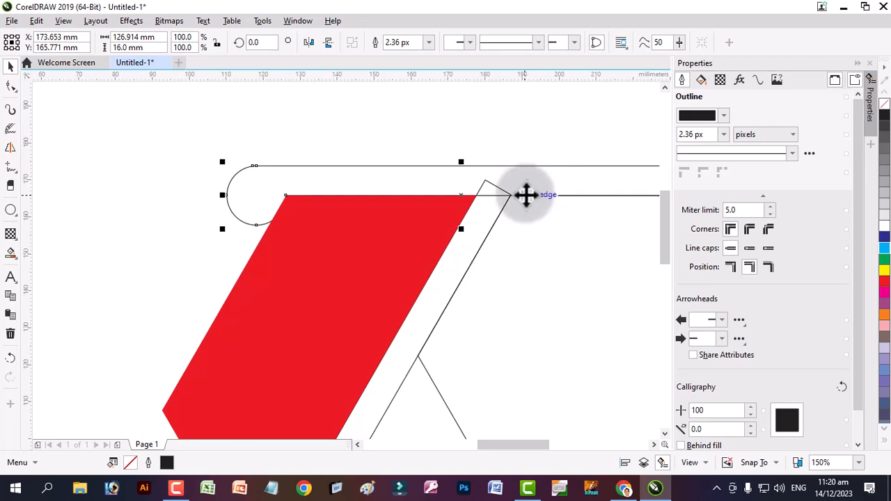
{"action": "left_click", "coordinate": [501, 222], "text": "shift"}
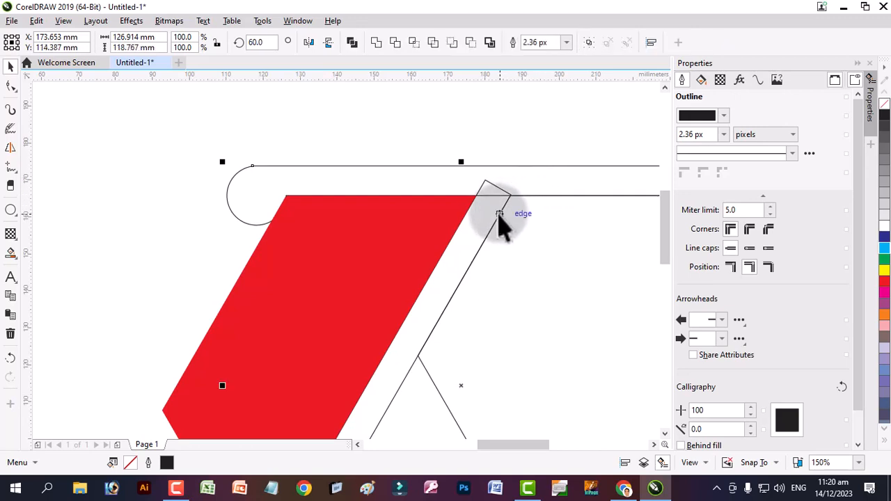
{"action": "left_click", "coordinate": [394, 42]}
{"action": "left_click", "coordinate": [523, 217]}
{"action": "scroll", "coordinate": [523, 217], "scroll_direction": "down", "scroll_amount": 2}
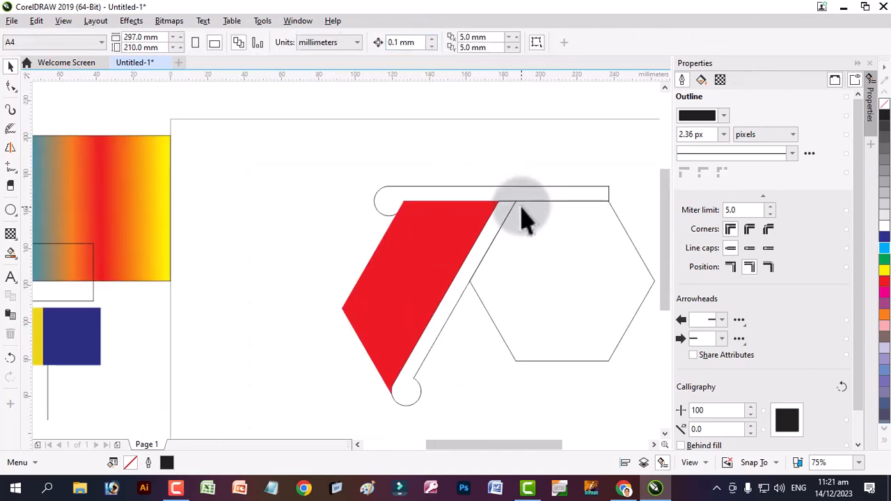
- Replace the trimmed slanted bar with a copy of the horizontal bar rotated 60° about the hexagon's centre
{"action": "left_click", "coordinate": [453, 324]}
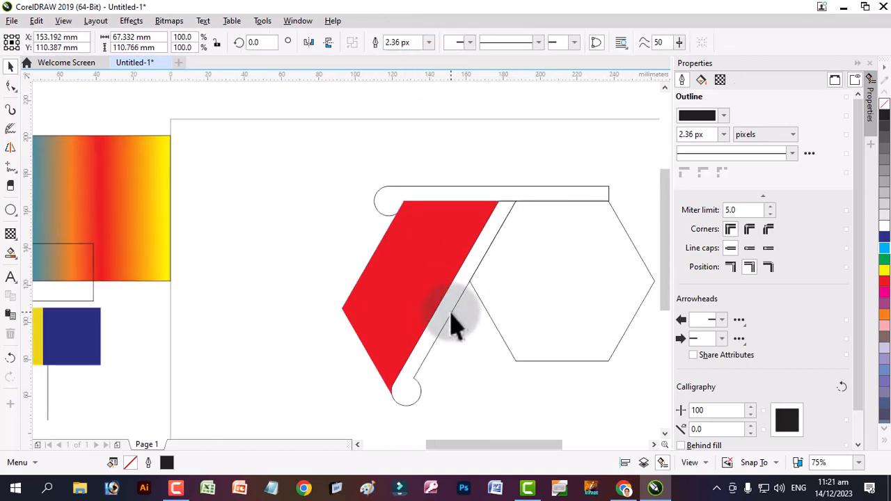
{"action": "left_click", "coordinate": [545, 341]}
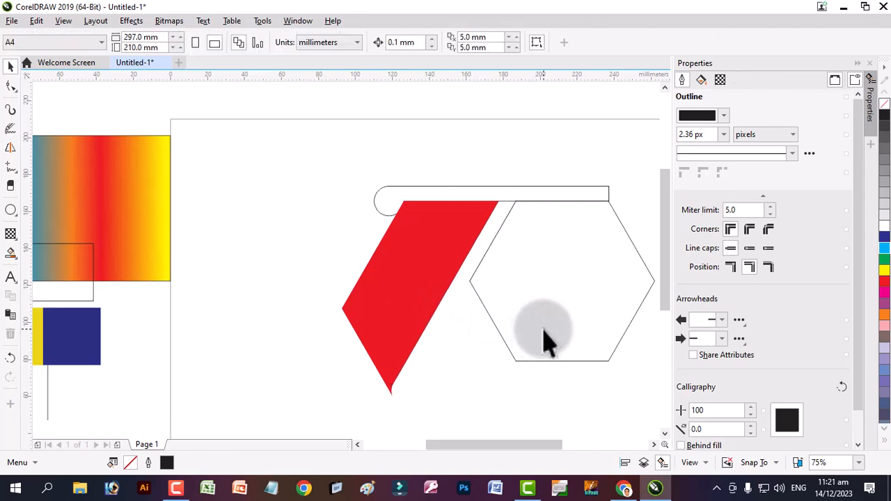
{"action": "left_click", "coordinate": [491, 196]}
{"action": "left_click", "coordinate": [493, 198]}
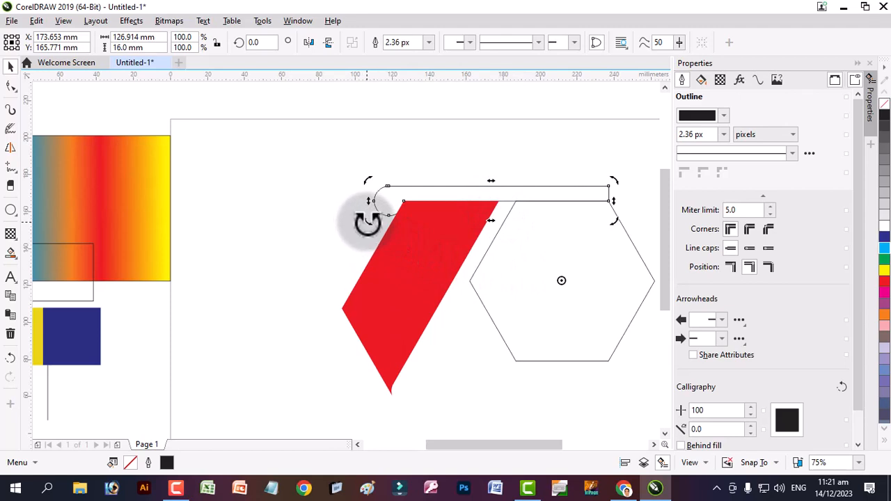
{"action": "left_click_drag", "start_coordinate": [368, 225], "coordinate": [462, 382]}
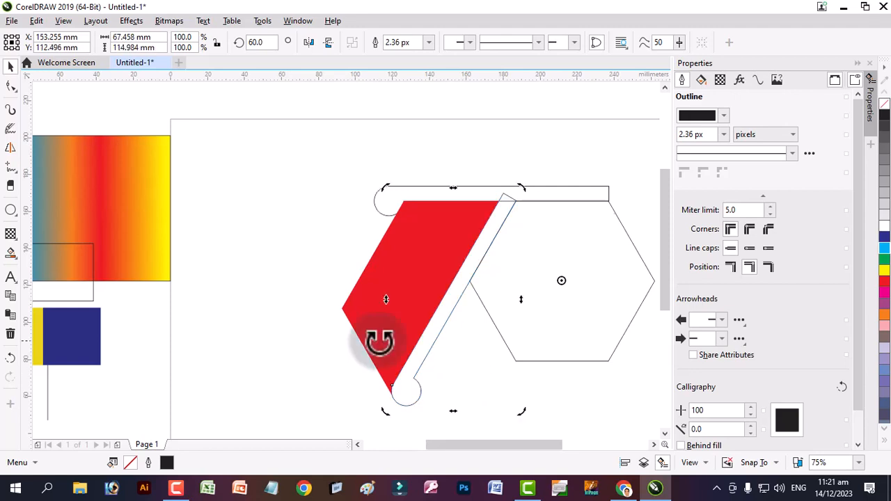
{"action": "left_click", "coordinate": [285, 294]}
- Try deleting the horizontal bar above the hexagon, and undo the deletion
{"action": "left_click", "coordinate": [543, 200]}
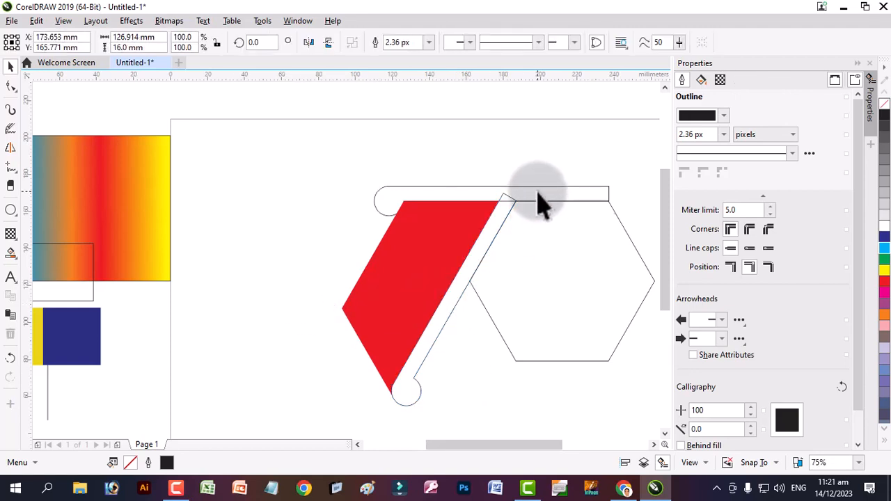
{"action": "key", "text": "Delete"}
{"action": "left_click", "coordinate": [511, 204]}
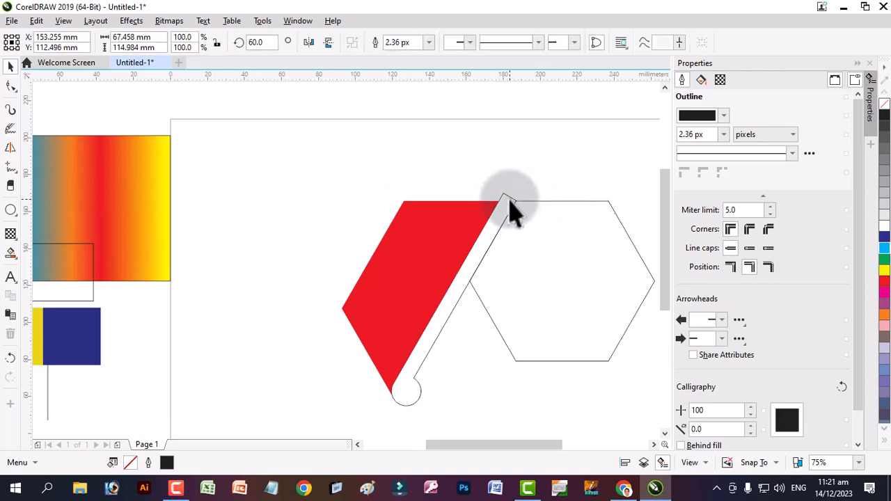
{"action": "key", "text": "ctrl+z"}
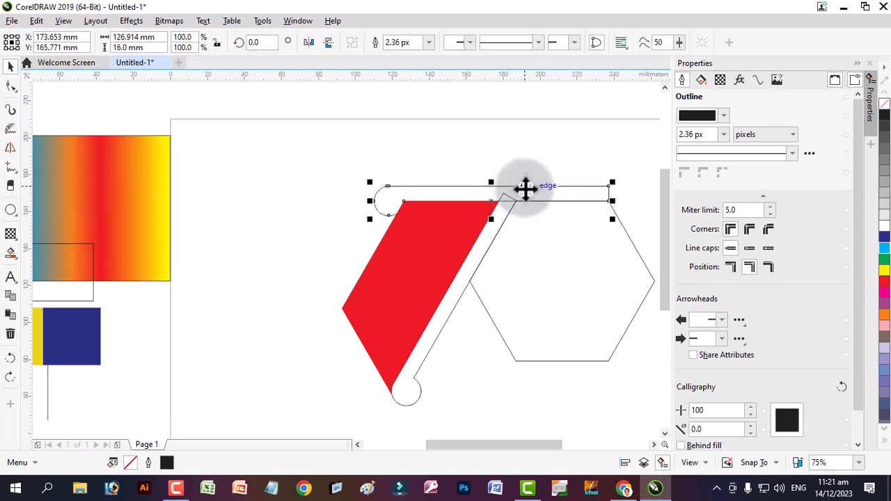
- Trim the slanted bar's upper end with the horizontal bar where they overlap at the hexagon's upper corner
{"action": "scroll", "coordinate": [526, 188], "scroll_direction": "up", "scroll_amount": 2}
{"action": "left_click", "coordinate": [503, 199]}
{"action": "left_click", "coordinate": [488, 243]}
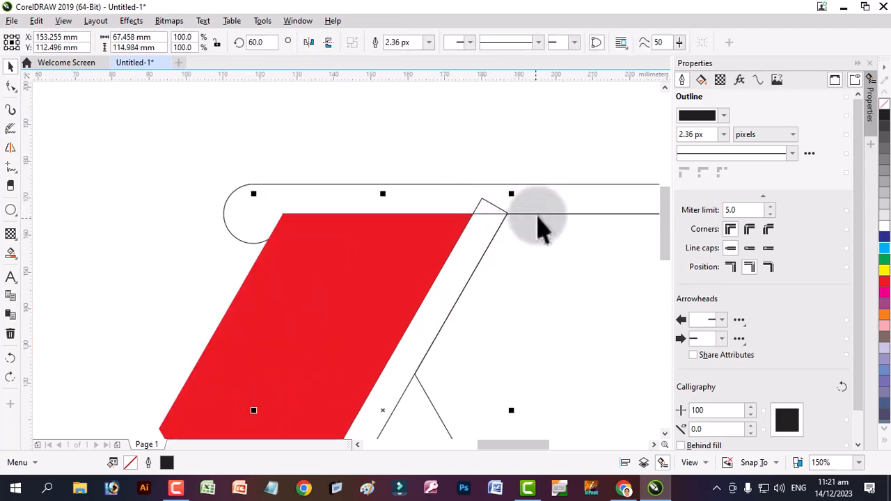
{"action": "left_click", "coordinate": [511, 179]}
{"action": "left_click", "coordinate": [519, 205]}
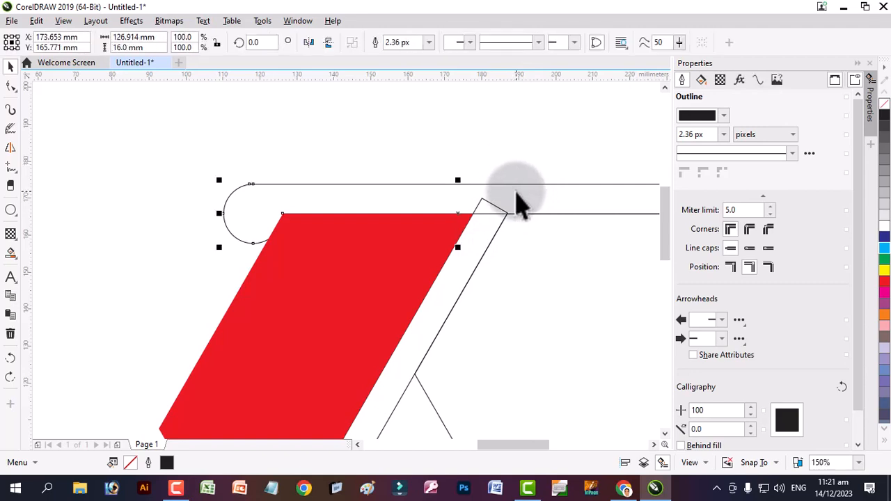
{"action": "left_click", "coordinate": [481, 254], "text": "shift"}
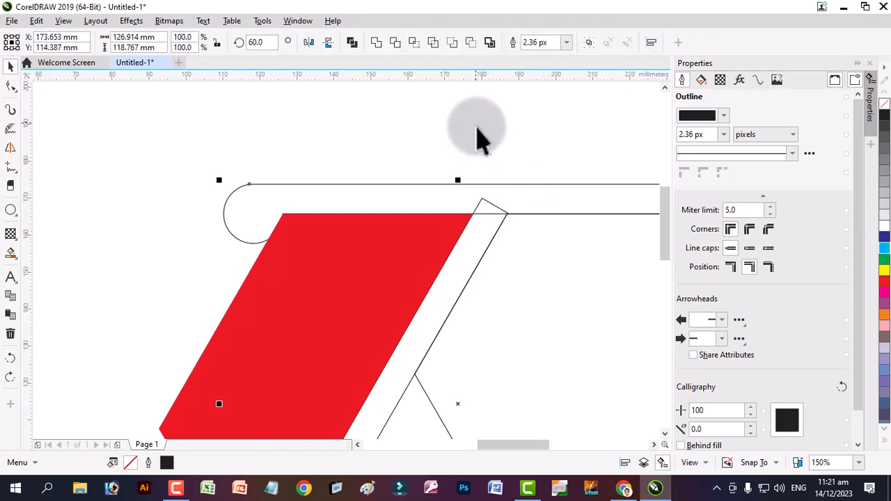
{"action": "left_click", "coordinate": [398, 46]}
{"action": "left_click", "coordinate": [482, 152]}
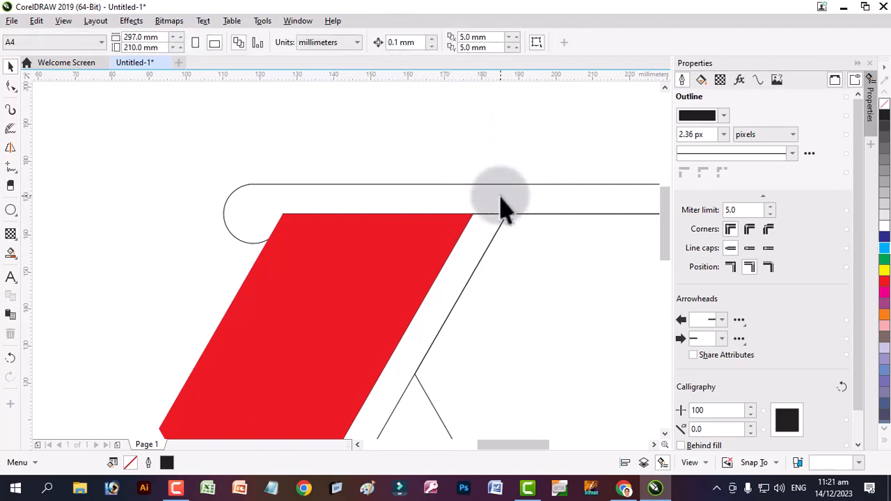
- Delete the horizontal bar above the hexagon and the red panel
{"action": "left_click", "coordinate": [502, 199]}
{"action": "key", "text": "Delete"}
{"action": "scroll", "coordinate": [502, 199], "scroll_direction": "down", "scroll_amount": 1}
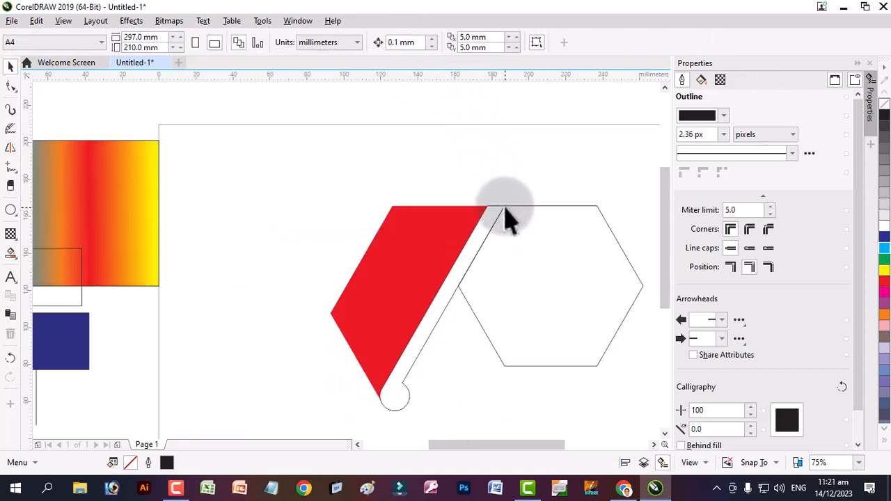
- Fill the slanted round-ended bar between the red panel and the hexagon with red
{"action": "left_click", "coordinate": [431, 336]}
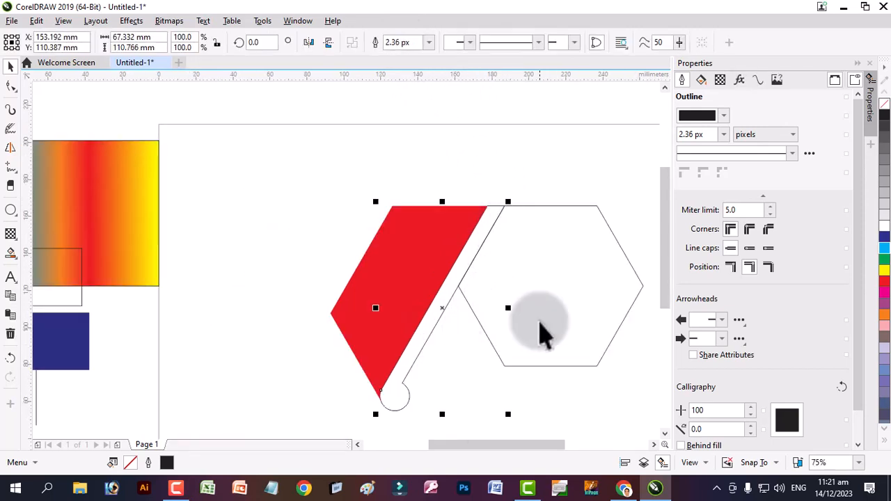
{"action": "left_click", "coordinate": [884, 282]}
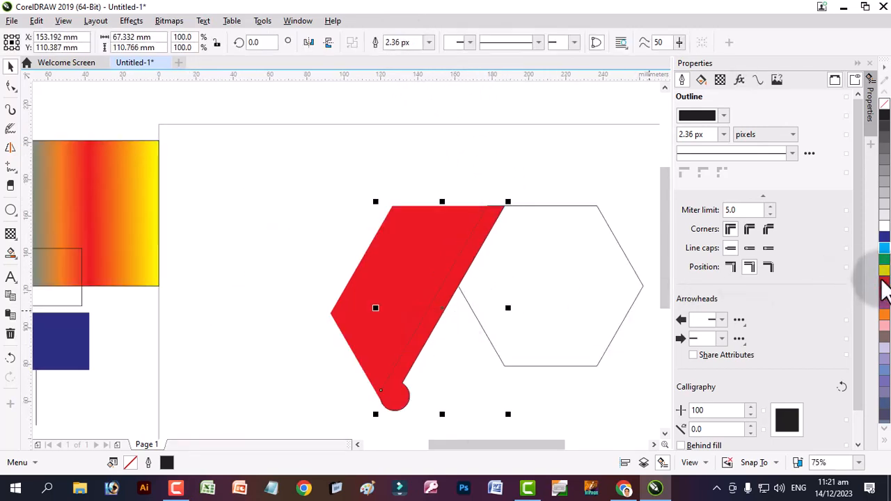
{"action": "left_click", "coordinate": [456, 400]}
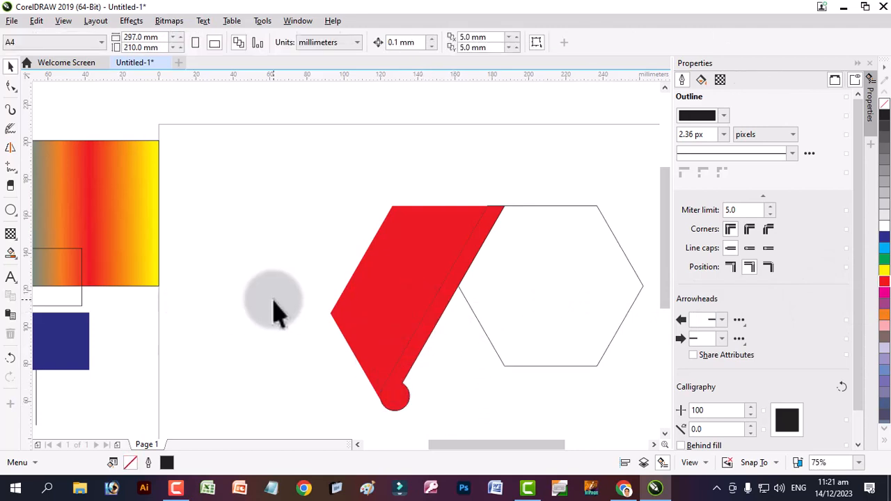
- Apply an interactive linear gradient to the large red panel from its upper edge towards its lower-left side, with the end node red
{"action": "left_click", "coordinate": [15, 257]}
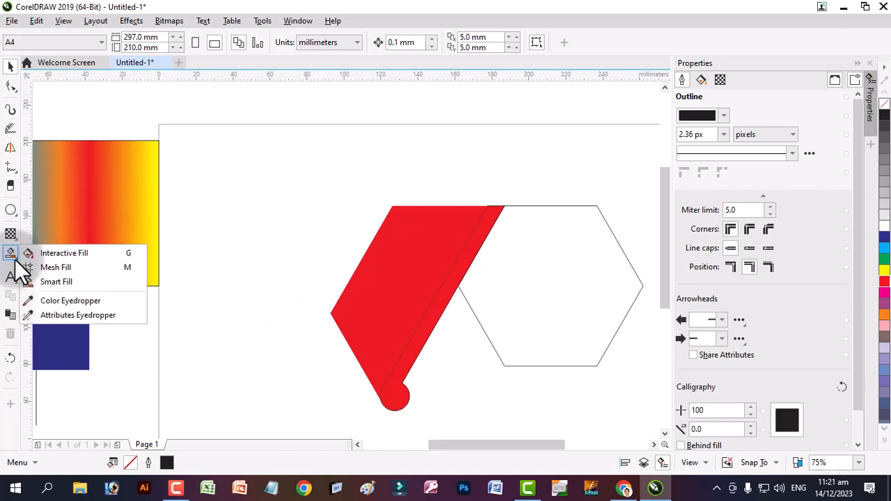
{"action": "left_click", "coordinate": [57, 254]}
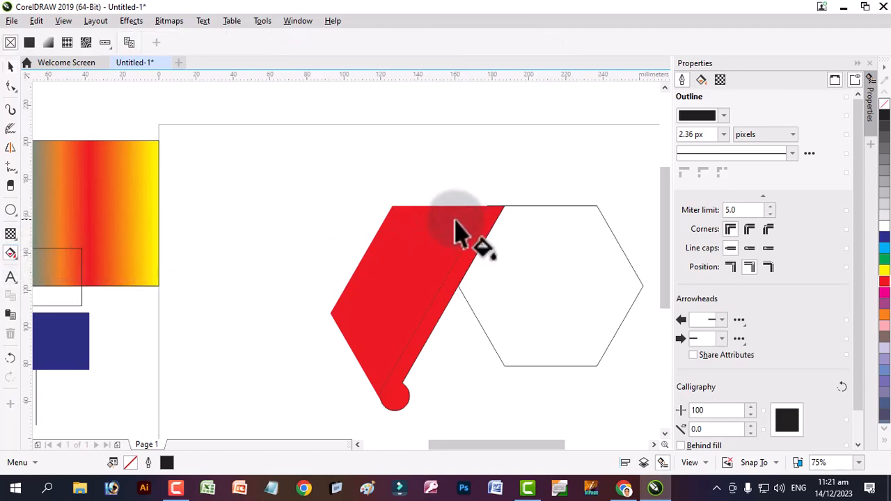
{"action": "left_click", "coordinate": [438, 240]}
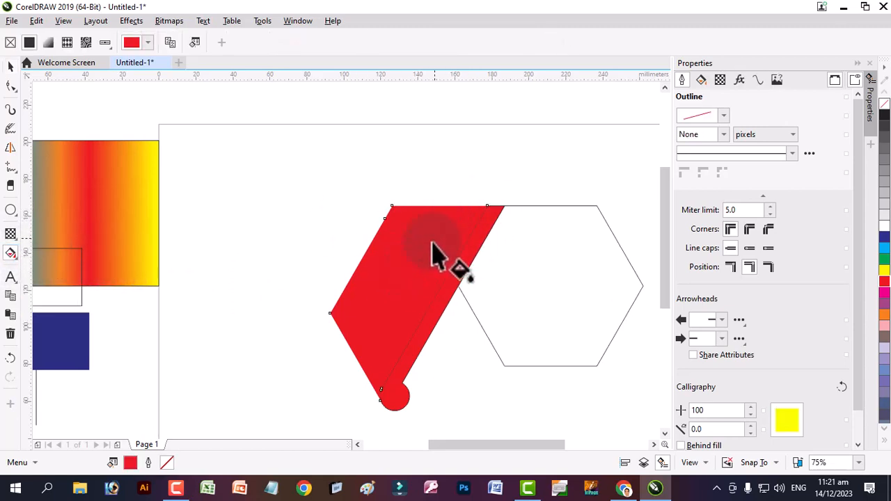
{"action": "left_click_drag", "start_coordinate": [438, 207], "coordinate": [357, 330]}
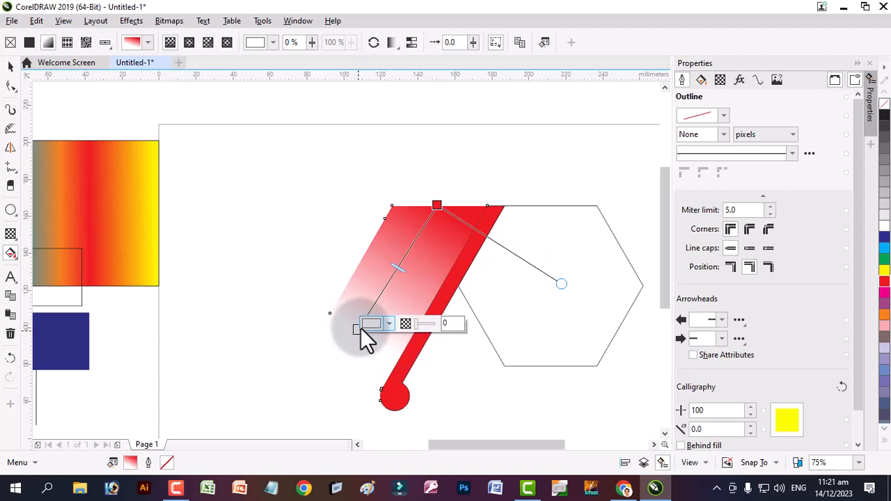
{"action": "left_click", "coordinate": [387, 325]}
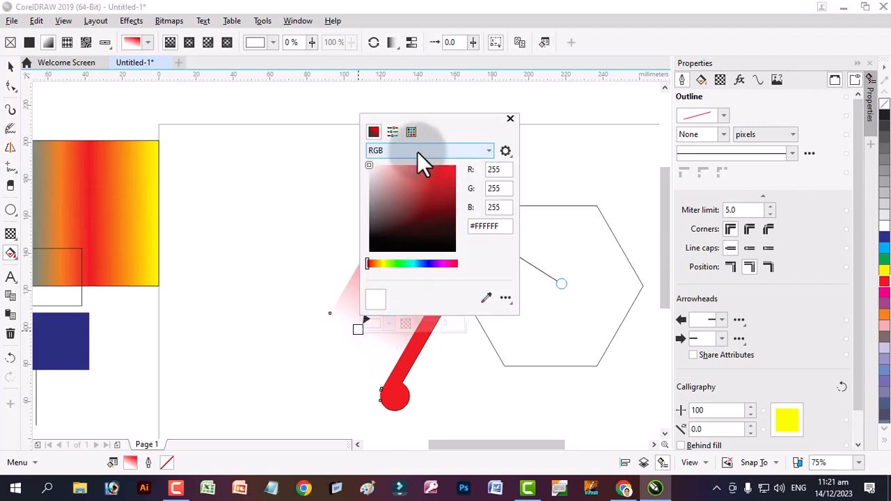
{"action": "left_click", "coordinate": [411, 132]}
{"action": "left_click", "coordinate": [487, 186]}
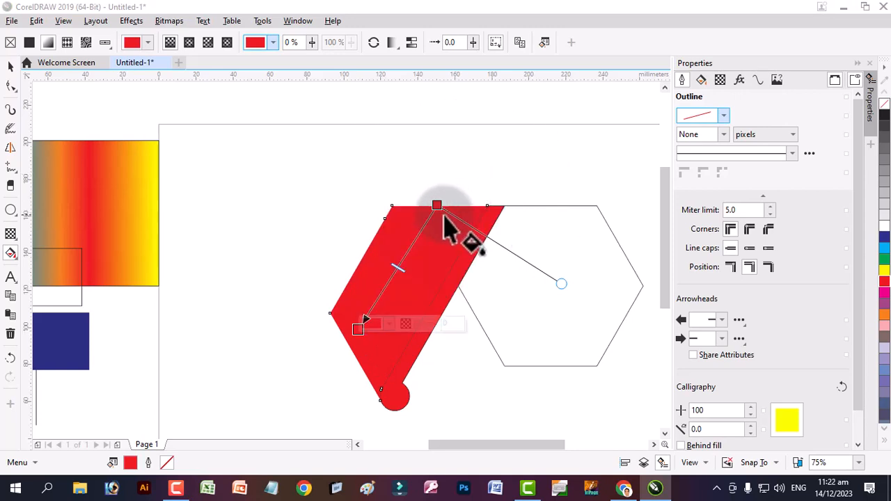
- Make the panel gradient's start node black, move it above the panel, and shift the red end node inward and up
{"action": "left_click", "coordinate": [439, 203]}
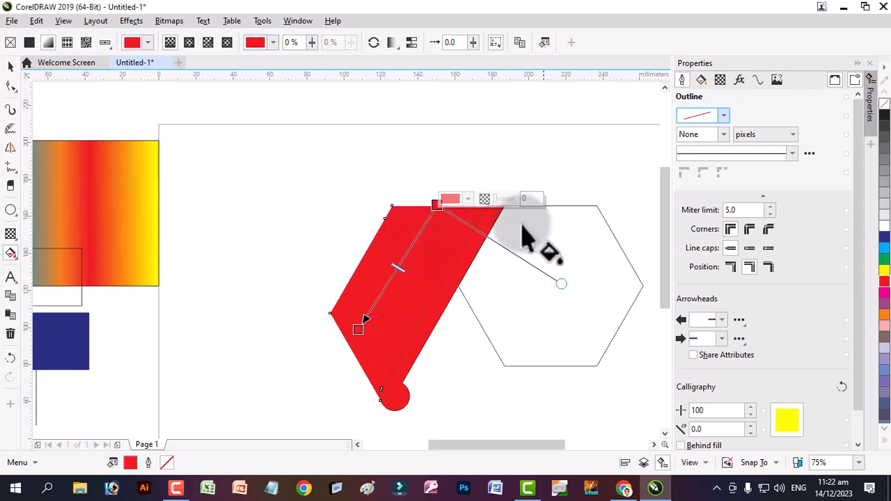
{"action": "left_click", "coordinate": [884, 115]}
{"action": "left_click_drag", "start_coordinate": [437, 205], "coordinate": [455, 160]}
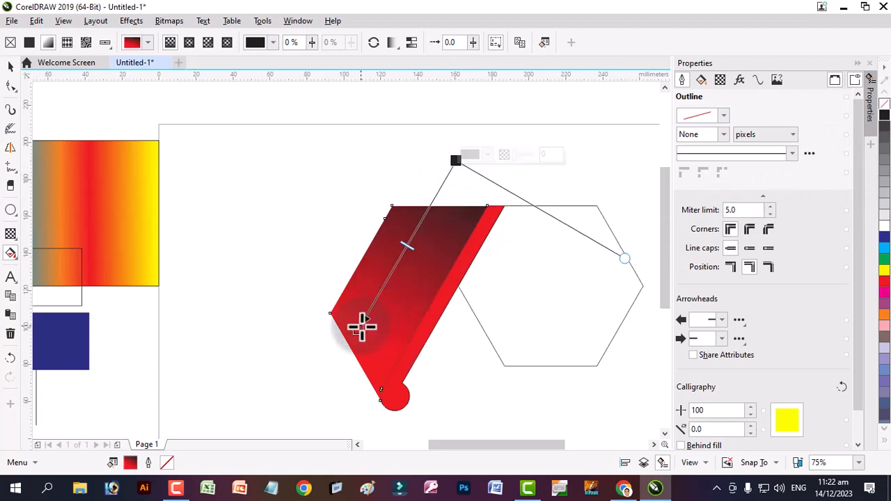
{"action": "left_click_drag", "start_coordinate": [366, 318], "coordinate": [390, 304]}
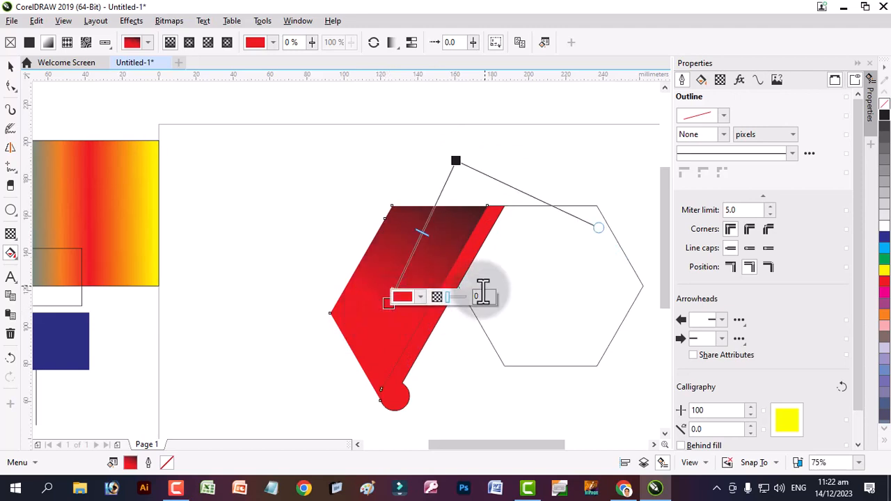
- Apply a linear gradient along the slanted bar from its upper end past its round end, with the end node red
{"action": "left_click", "coordinate": [495, 218]}
{"action": "mouse_move", "coordinate": [493, 224]}
{"action": "left_mouse_down"}
{"action": "mouse_move", "coordinate": [490, 232]}
{"action": "mouse_move", "coordinate": [496, 207]}
{"action": "left_mouse_up"}
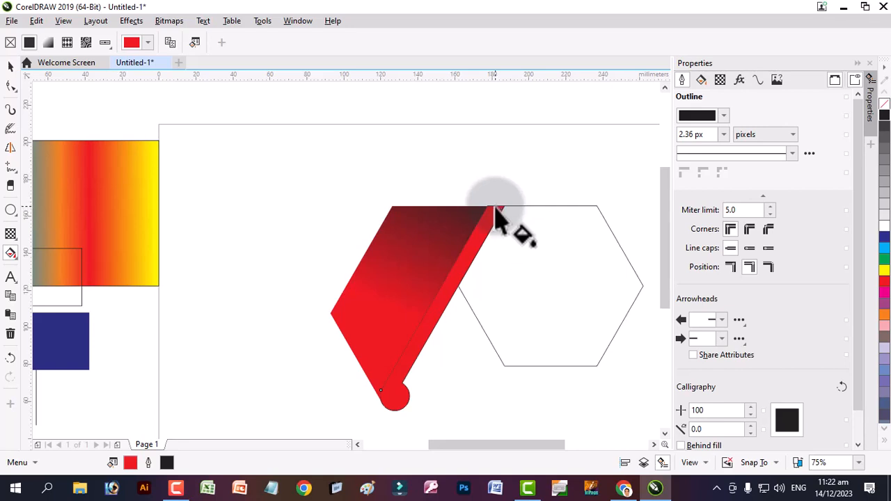
{"action": "mouse_move", "coordinate": [490, 210]}
{"action": "left_mouse_down"}
{"action": "mouse_move", "coordinate": [453, 303]}
{"action": "mouse_move", "coordinate": [368, 423]}
{"action": "left_mouse_up"}
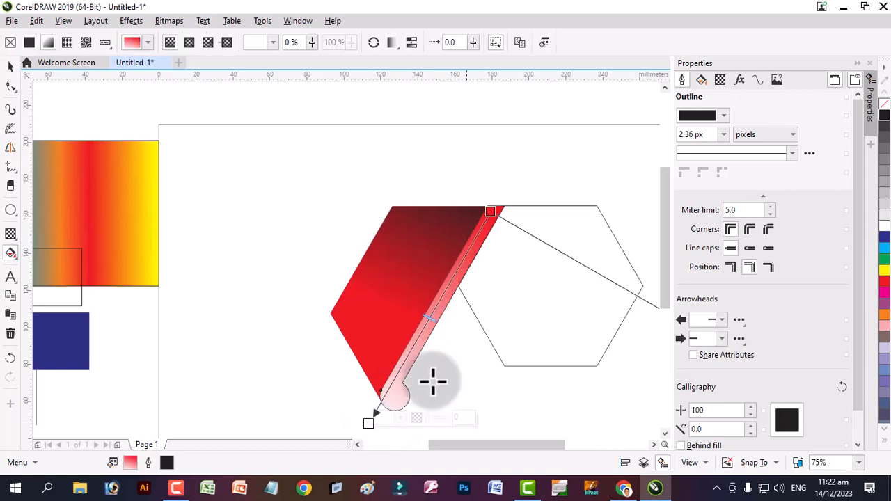
{"action": "left_click", "coordinate": [390, 419]}
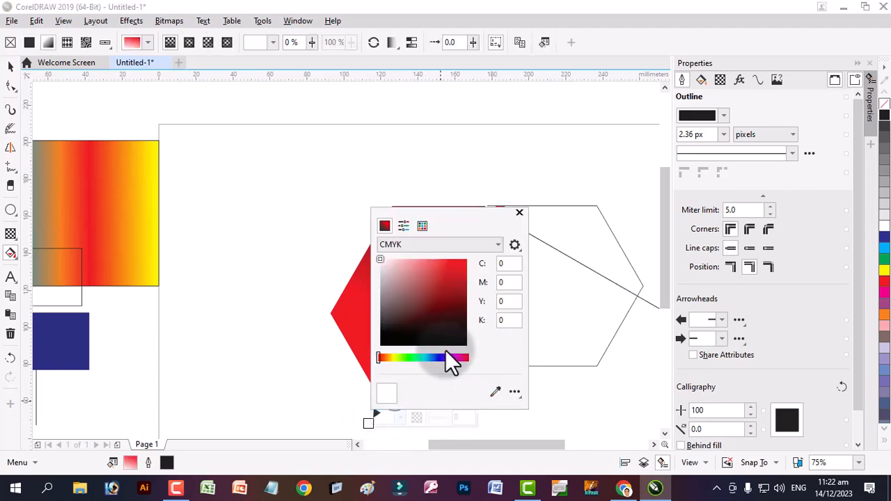
{"action": "left_click", "coordinate": [422, 225]}
{"action": "left_click", "coordinate": [500, 280]}
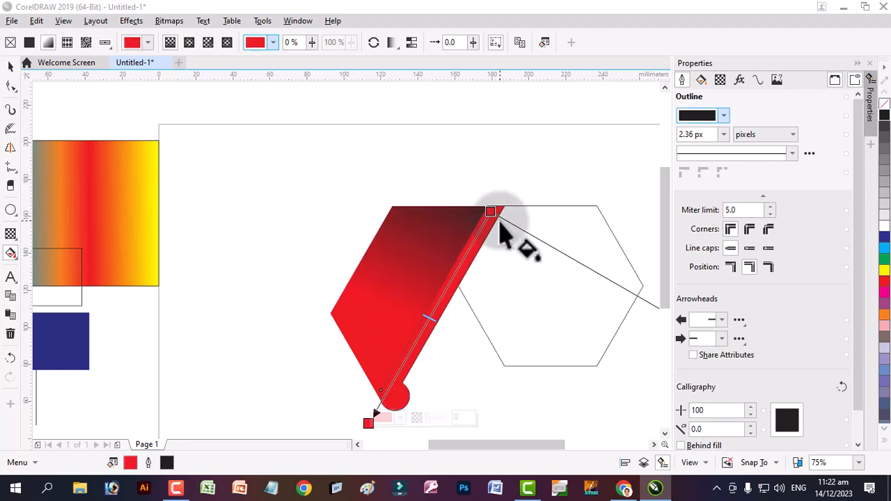
- Set the start node at the upper end of the slanted bar's gradient to black from the CMYK palette
{"action": "left_click", "coordinate": [491, 210]}
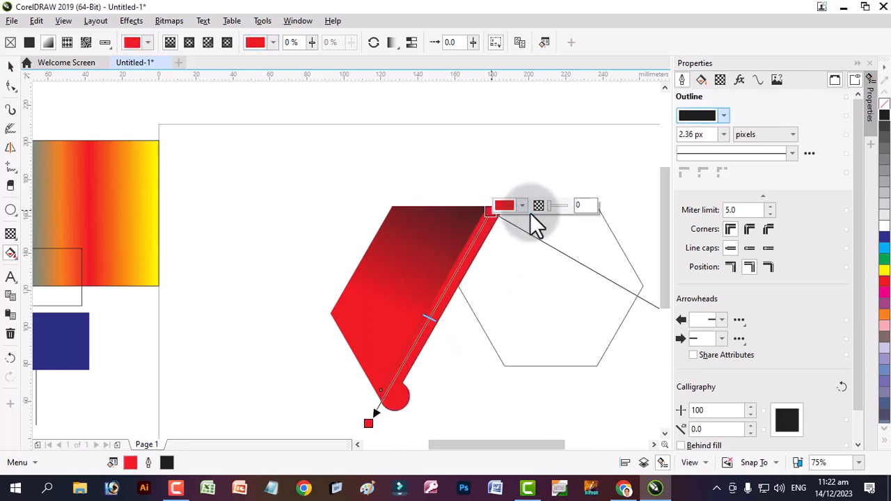
{"action": "left_click", "coordinate": [521, 206]}
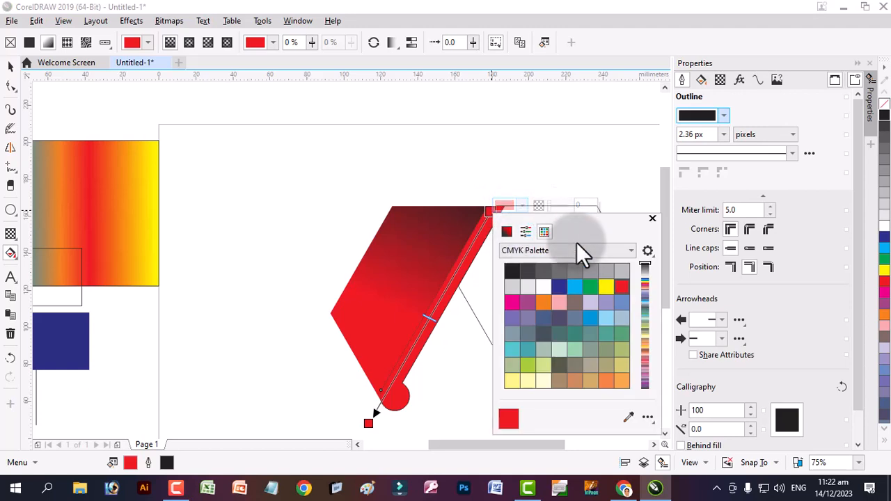
{"action": "left_click", "coordinate": [510, 270]}
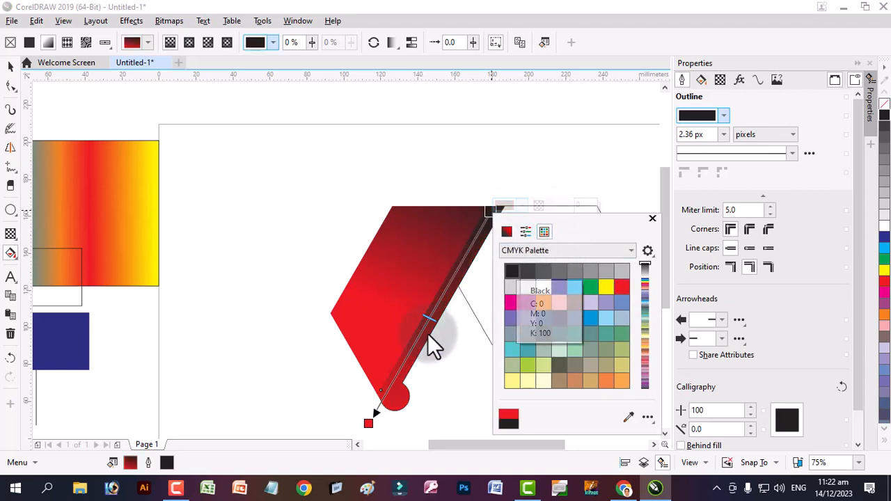
{"action": "left_click", "coordinate": [409, 354]}
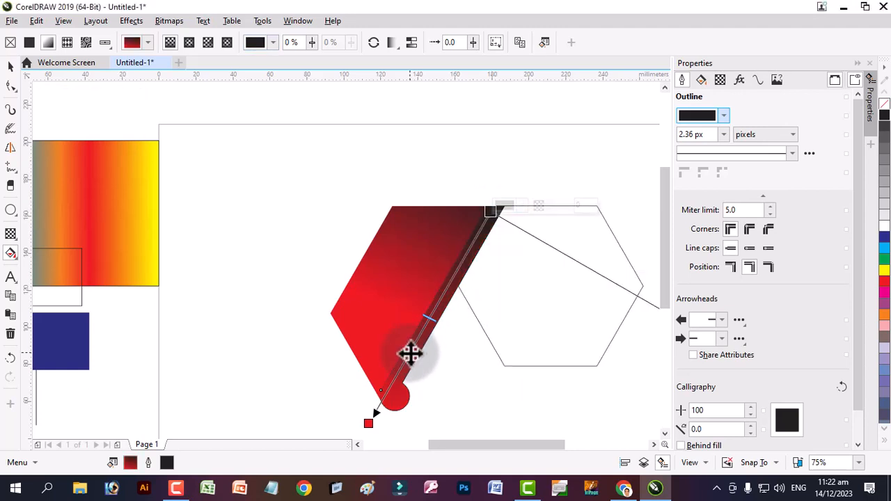
- Add two intermediate nodes to the slanted bar's gradient and make the lower one red from the CMYK palette
{"action": "double_click", "coordinate": [411, 349]}
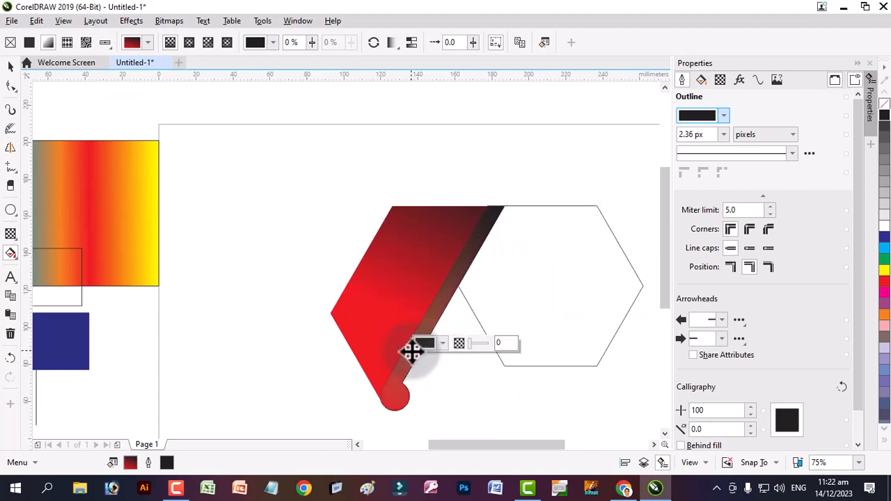
{"action": "double_click", "coordinate": [460, 268]}
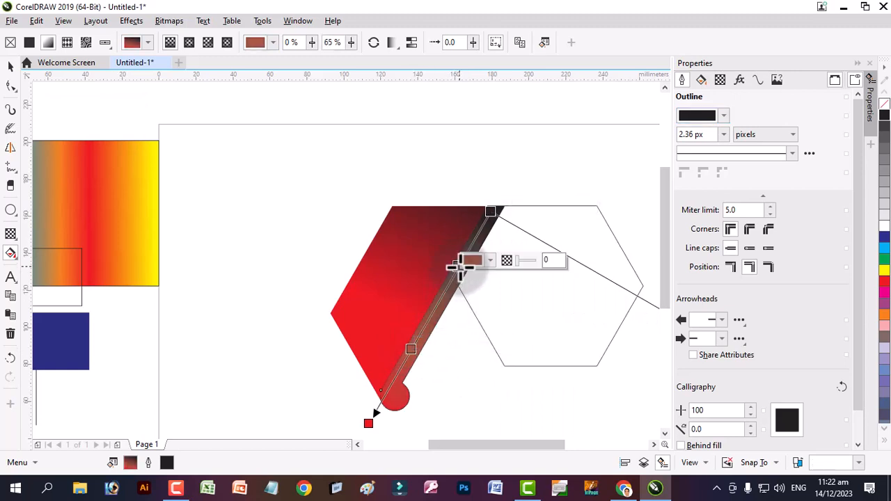
{"action": "left_click", "coordinate": [412, 349]}
{"action": "left_click", "coordinate": [426, 344]}
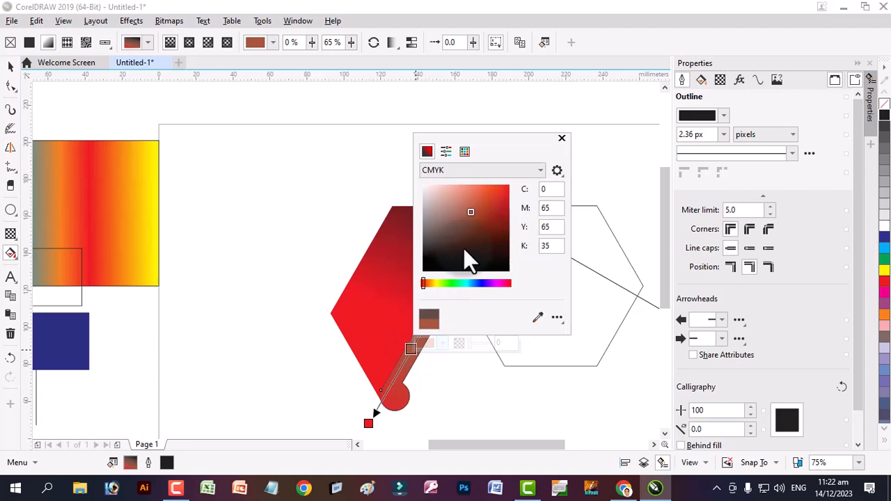
{"action": "left_click", "coordinate": [464, 153]}
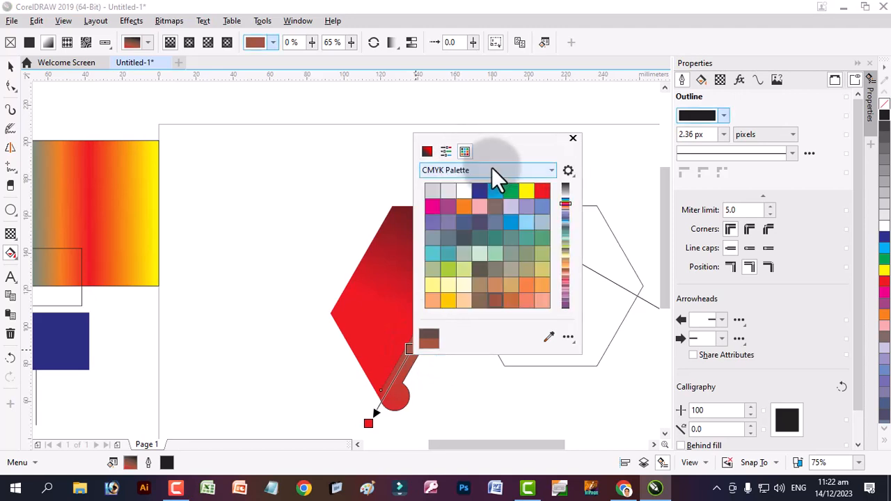
{"action": "left_click", "coordinate": [397, 364]}
- Set the bar gradient's upper intermediate node, at 26%, to red from the CMYK palette
{"action": "left_click", "coordinate": [457, 263]}
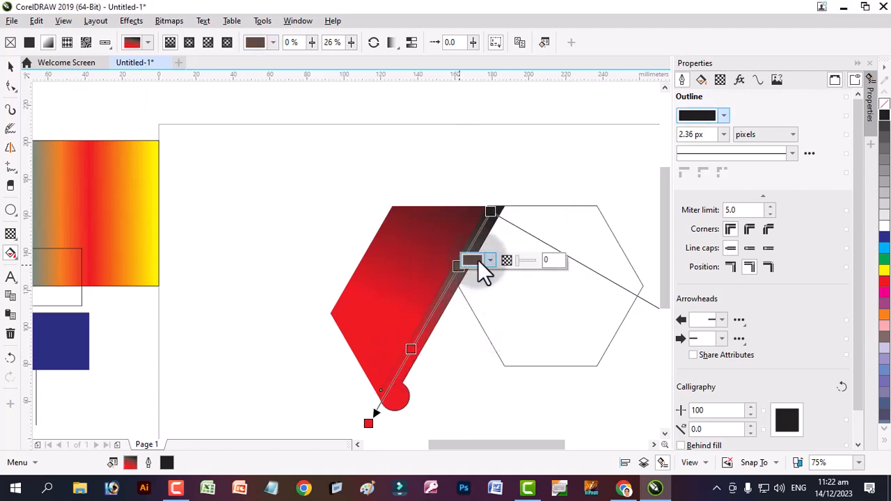
{"action": "left_click", "coordinate": [478, 260]}
{"action": "left_click", "coordinate": [494, 49]}
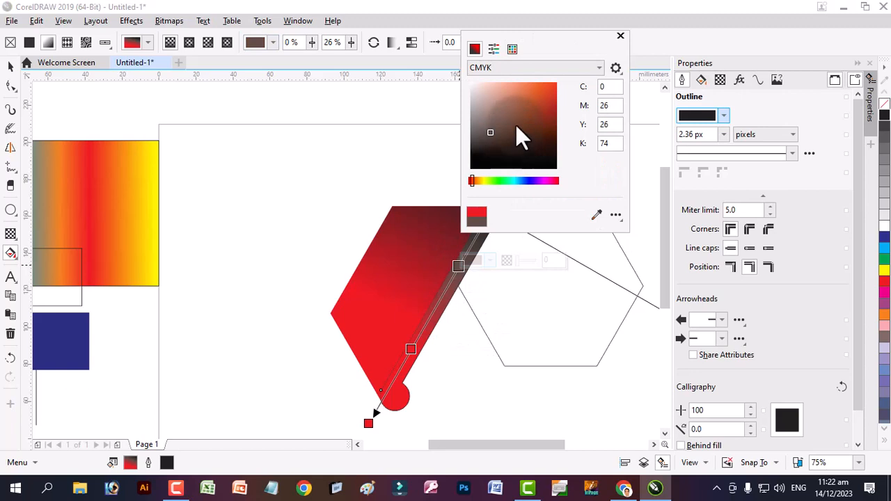
{"action": "left_click", "coordinate": [472, 179]}
{"action": "left_click", "coordinate": [474, 258]}
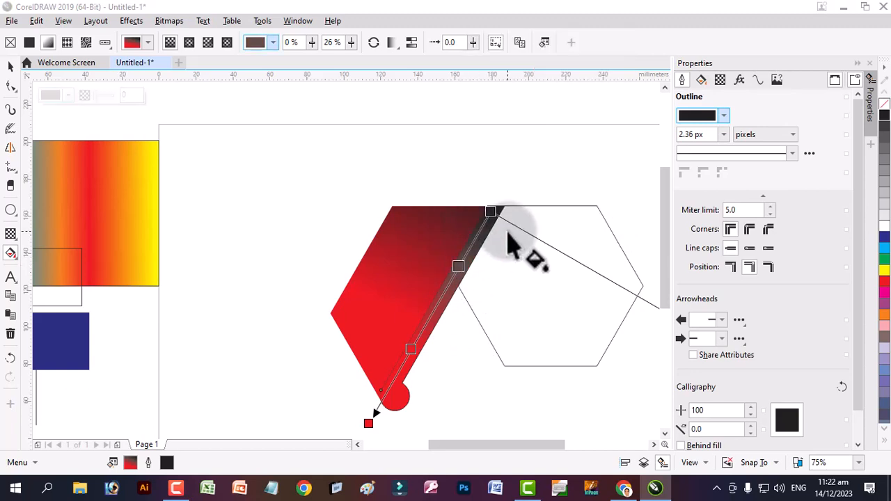
{"action": "left_click", "coordinate": [481, 260]}
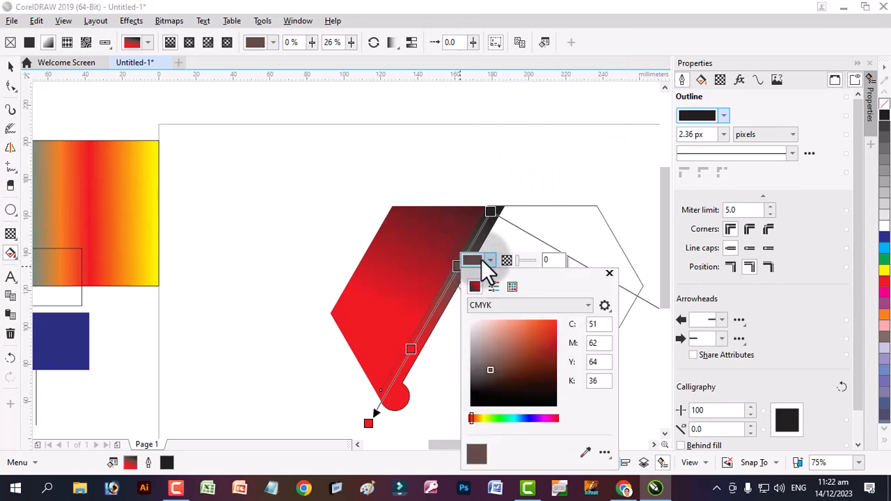
{"action": "left_click", "coordinate": [509, 284]}
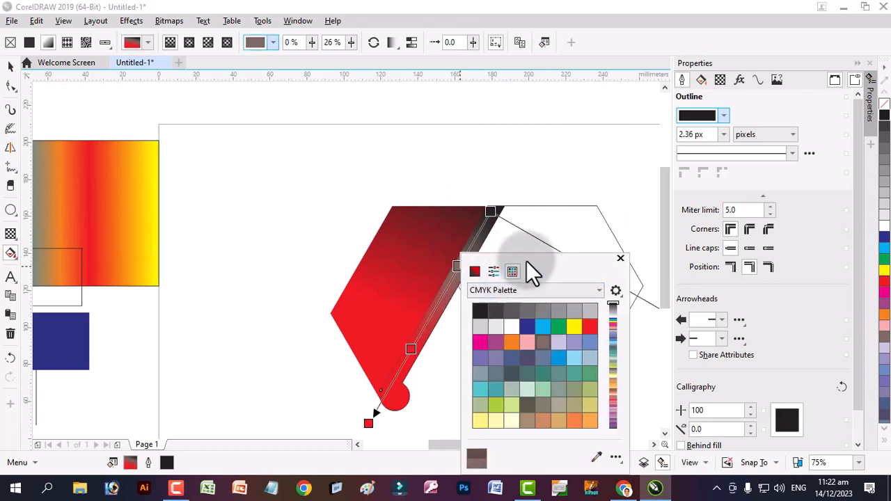
{"action": "left_click", "coordinate": [589, 326]}
- Set the end node of the bar's gradient, beyond the round end, to black from the CMYK palette
{"action": "left_click", "coordinate": [382, 419]}
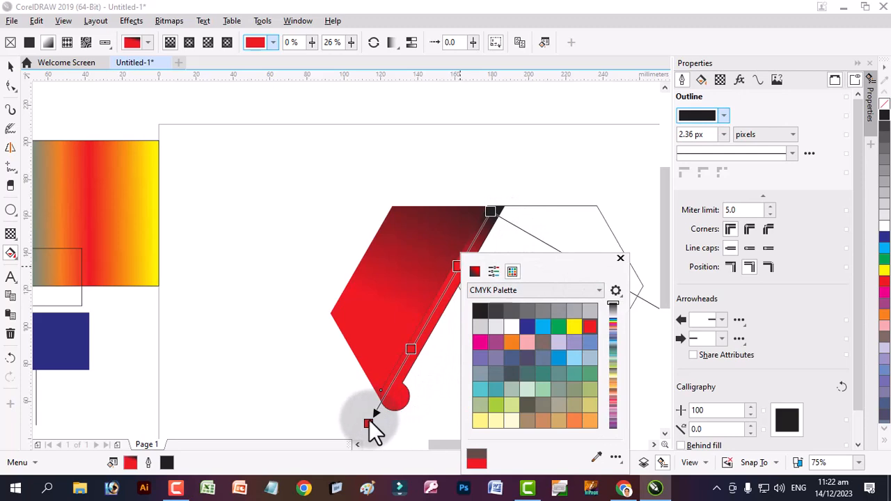
{"action": "left_click", "coordinate": [369, 423]}
{"action": "left_click", "coordinate": [369, 422]}
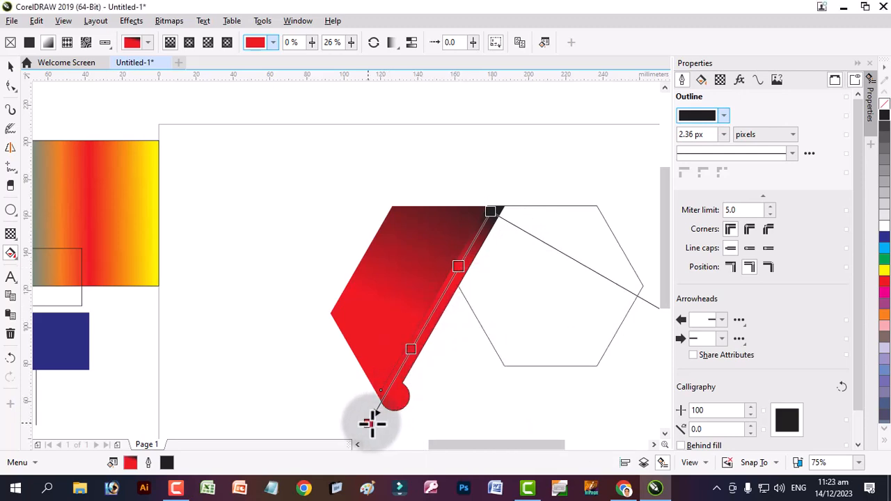
{"action": "left_click", "coordinate": [383, 419]}
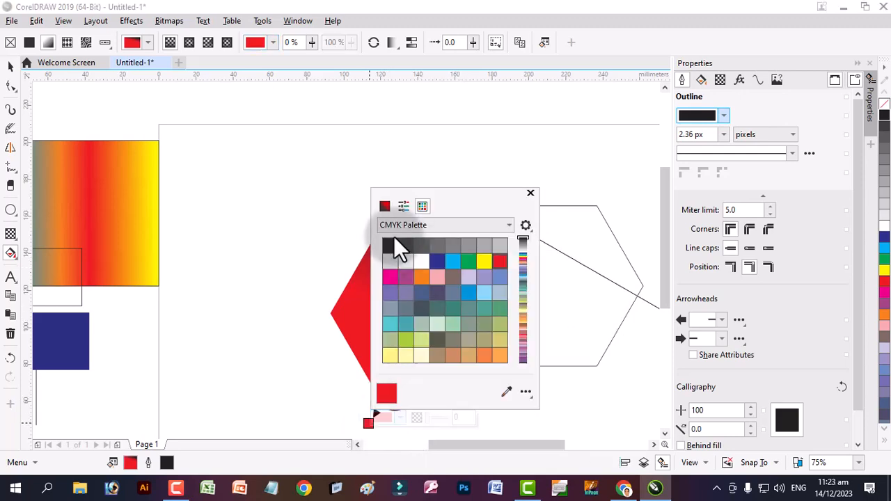
{"action": "left_click", "coordinate": [388, 248]}
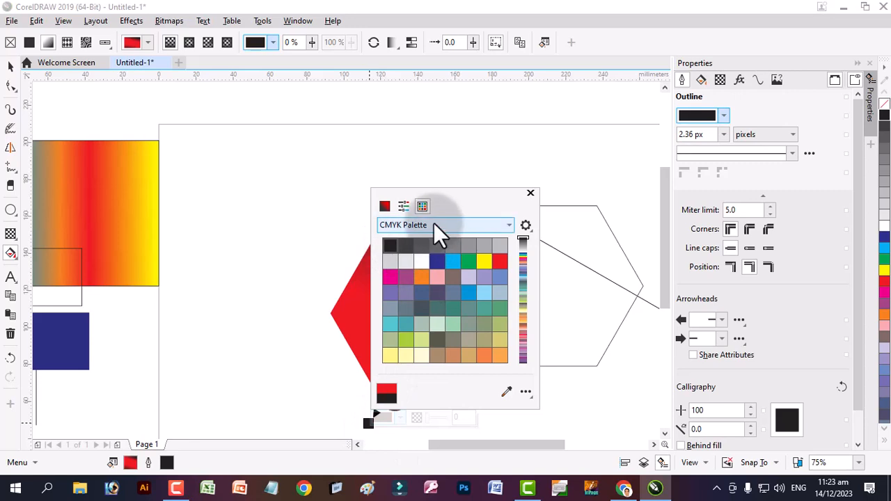
{"action": "left_click", "coordinate": [623, 201]}
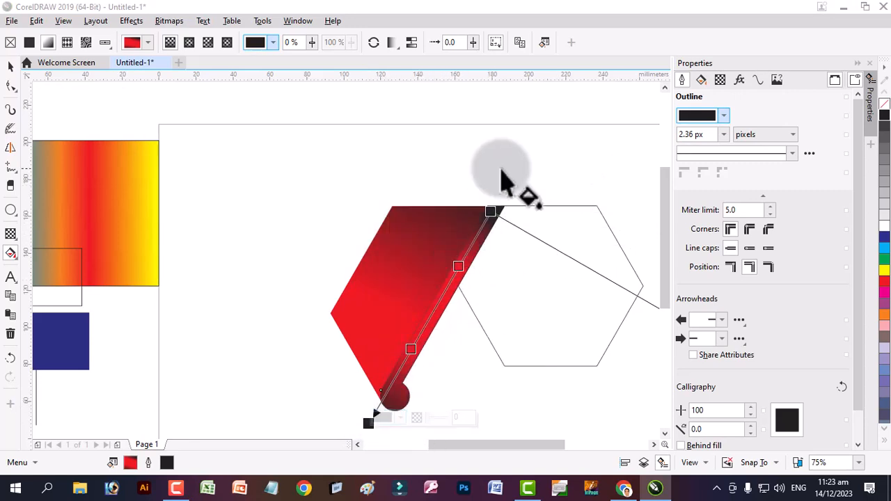
- Move the bar gradient's black start node above the bar and shift the two red nodes closer together, leaving the bar deselected
{"action": "left_click_drag", "start_coordinate": [496, 214], "coordinate": [508, 184]}
{"action": "left_click_drag", "start_coordinate": [471, 246], "coordinate": [456, 271]}
{"action": "left_click_drag", "start_coordinate": [421, 334], "coordinate": [421, 332]}
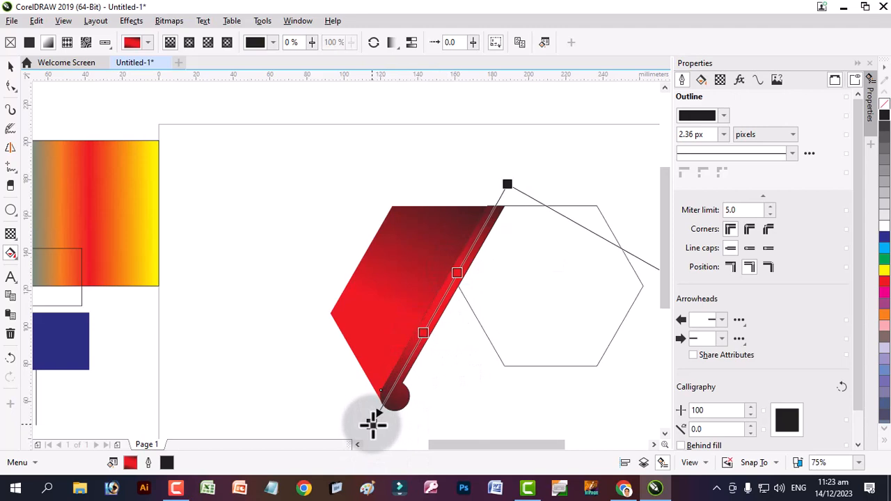
{"action": "left_click", "coordinate": [371, 422]}
{"action": "left_click", "coordinate": [11, 66]}
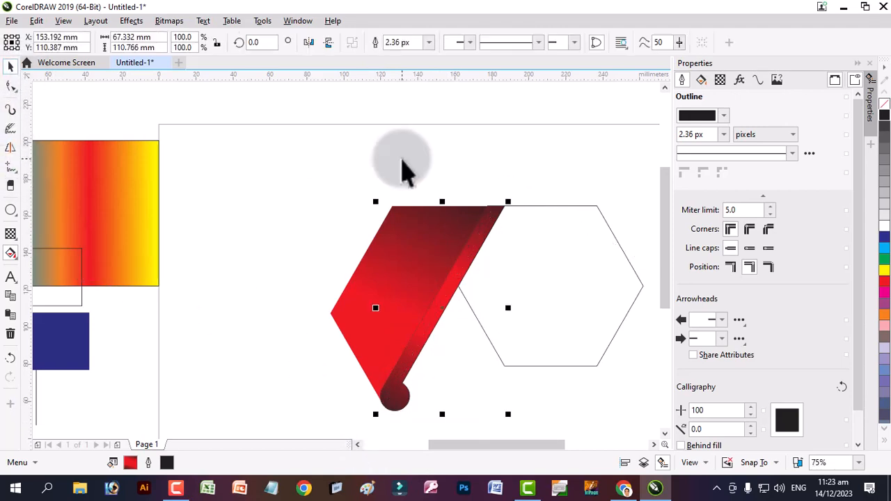
{"action": "left_click", "coordinate": [461, 200]}
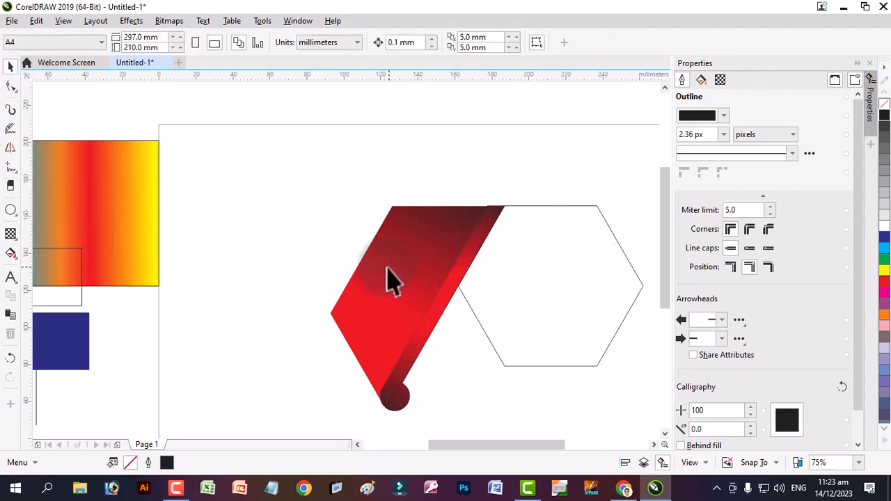
- Select the red panel and the slanted bar together and remove their outlines
{"action": "scroll", "coordinate": [426, 296], "scroll_direction": "up", "scroll_amount": 2}
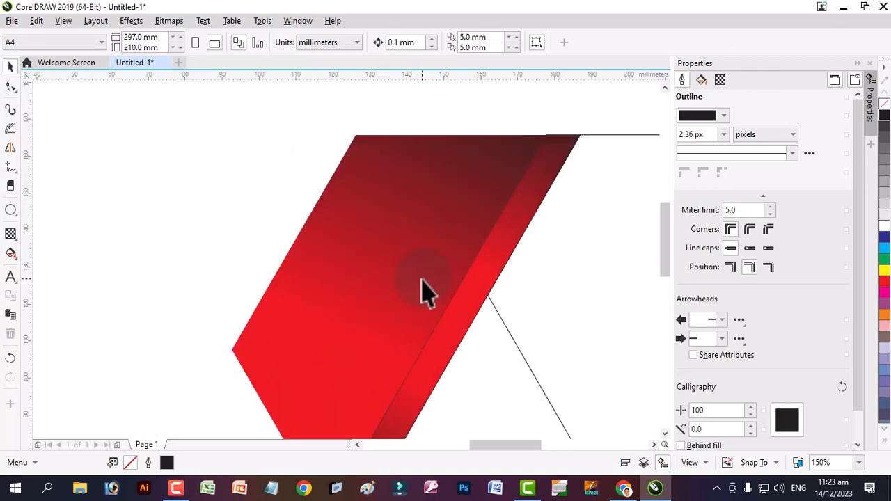
{"action": "left_click", "coordinate": [417, 286]}
{"action": "left_click", "coordinate": [507, 278]}
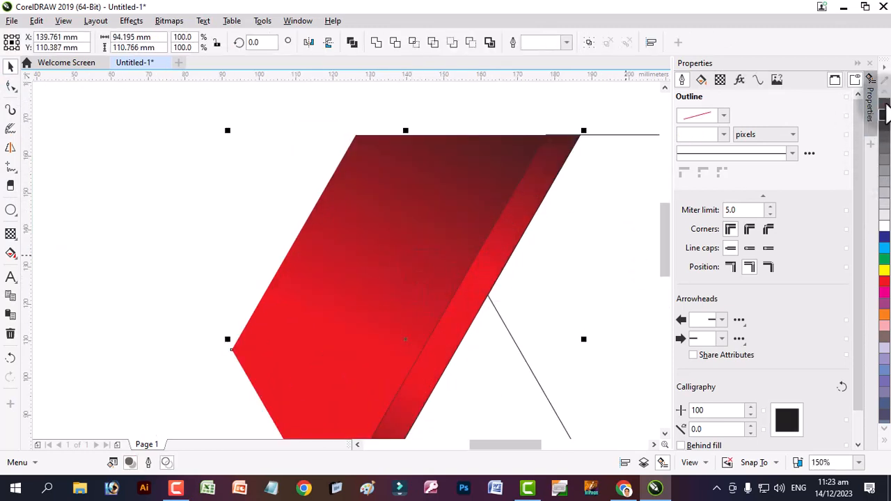
{"action": "right_click", "coordinate": [885, 101]}
- Group the panel with the bar and move the group's rotation centre to the centre of the hexagon
{"action": "scroll", "coordinate": [587, 255], "scroll_direction": "down", "scroll_amount": 4}
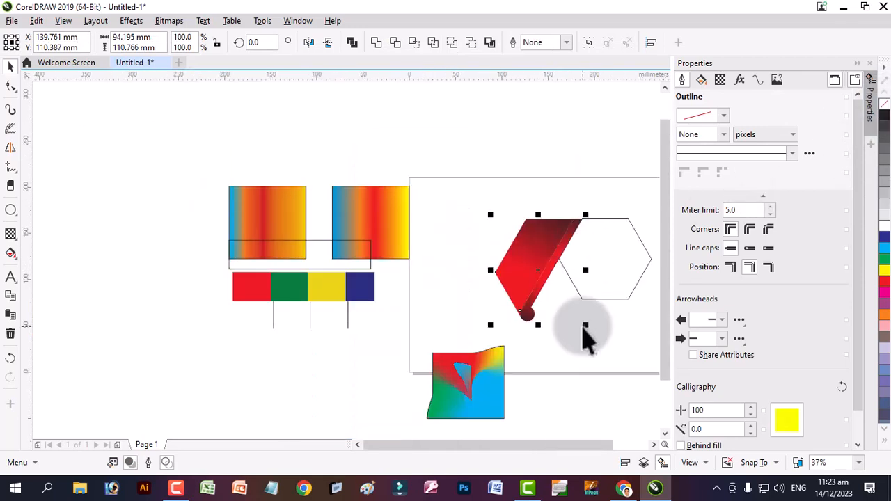
{"action": "scroll", "coordinate": [587, 338], "scroll_direction": "up", "scroll_amount": 2}
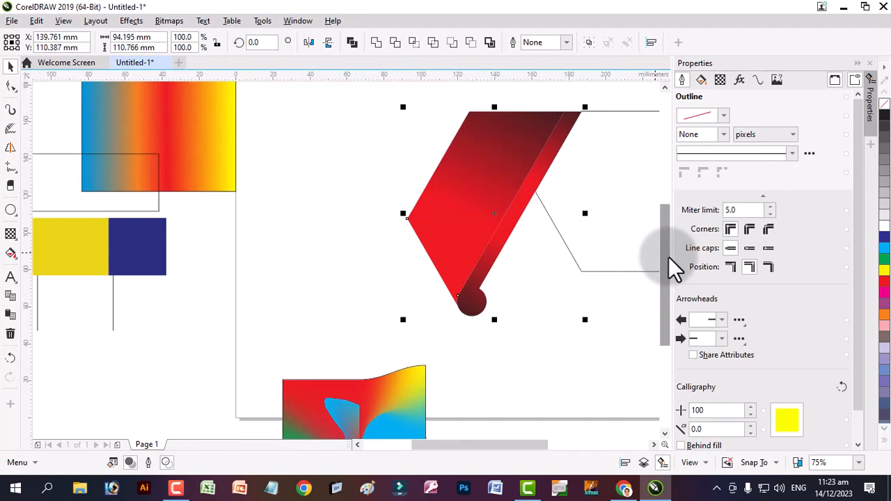
{"action": "left_click", "coordinate": [654, 444]}
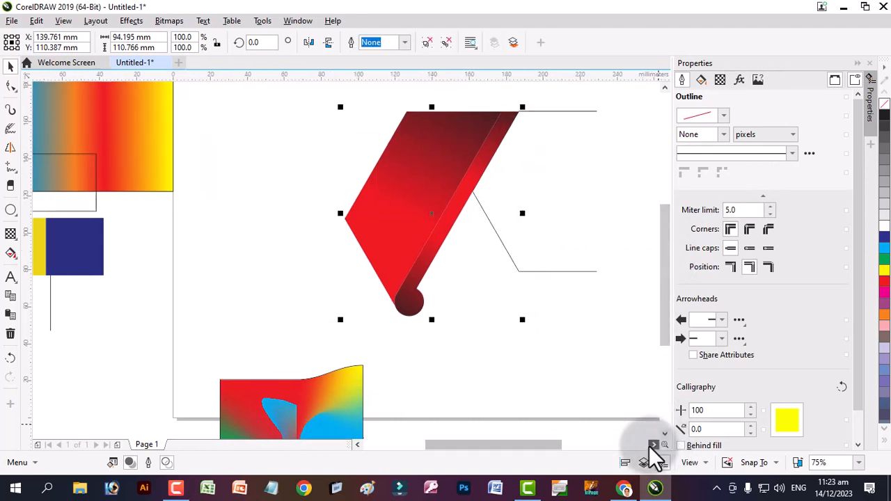
{"action": "scroll", "coordinate": [623, 355], "scroll_direction": "down", "scroll_amount": 2}
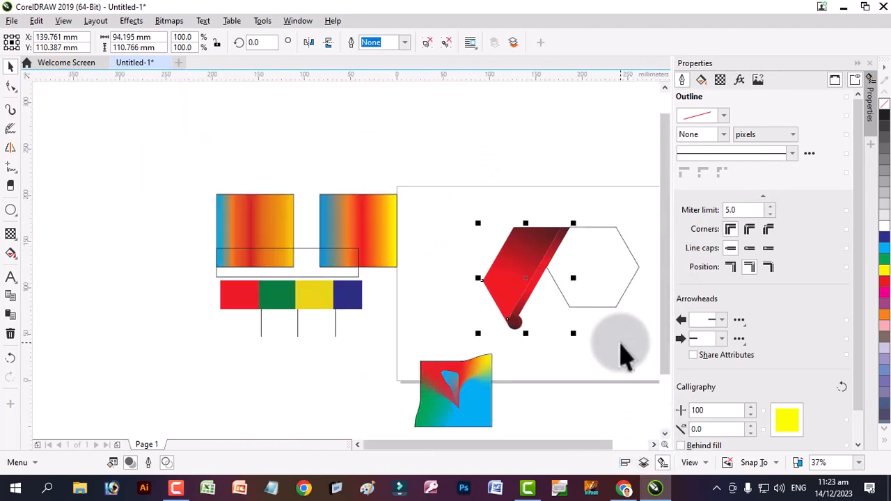
{"action": "left_click", "coordinate": [525, 268]}
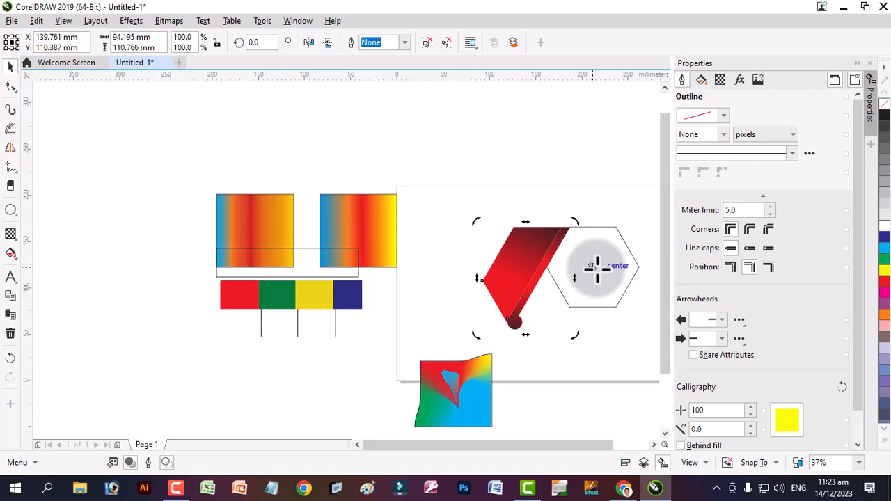
{"action": "left_click_drag", "start_coordinate": [598, 270], "coordinate": [593, 268]}
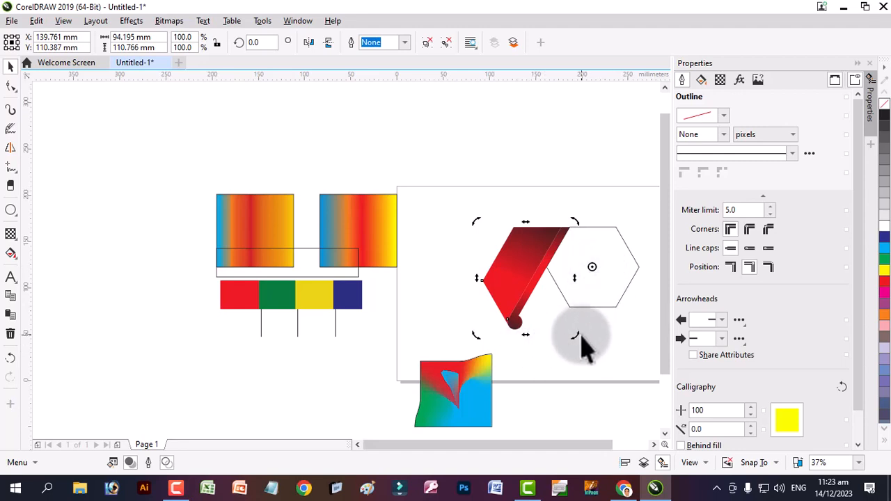
- Create a copy of the group rotated 60° about the hexagon's centre and repeat the duplication four times to complete the ring
{"action": "left_click_drag", "start_coordinate": [576, 335], "coordinate": [653, 327]}
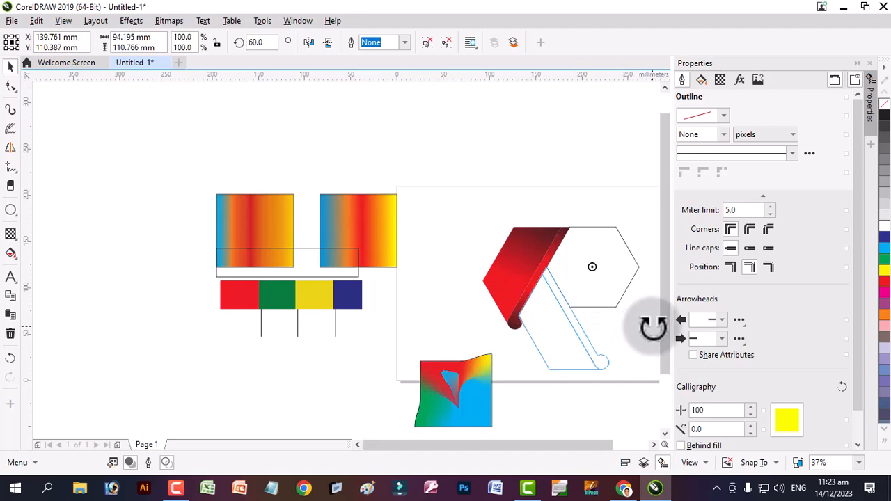
{"action": "left_click_drag", "start_coordinate": [653, 328], "coordinate": [656, 334]}
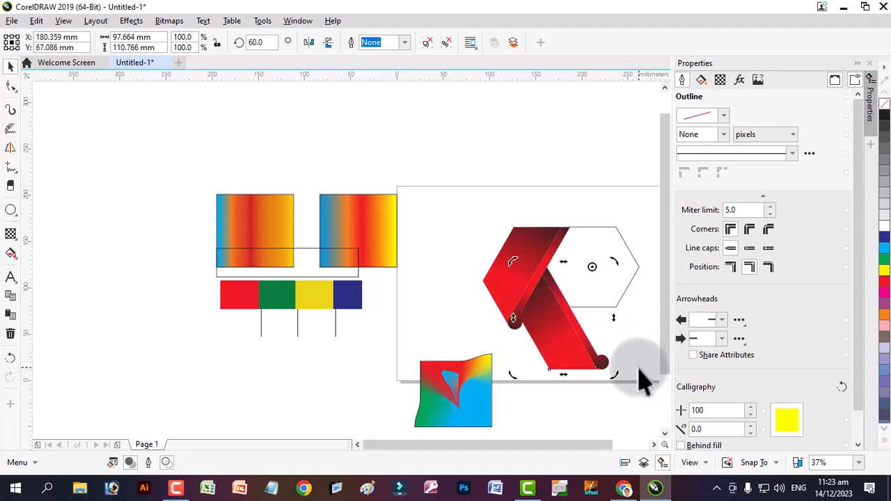
{"action": "left_click", "coordinate": [654, 444]}
{"action": "left_click", "coordinate": [654, 445]}
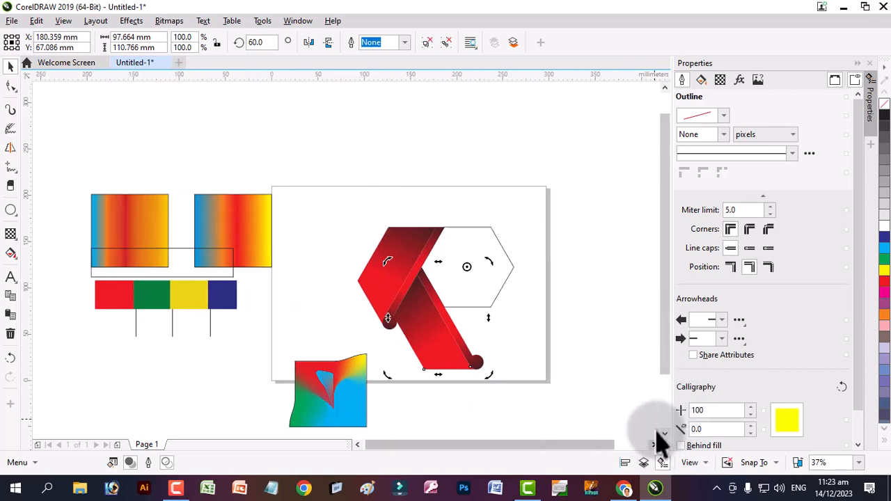
{"action": "key", "text": "ctrl+r"}
{"action": "key", "text": "ctrl+r"}
{"action": "key", "text": "ctrl+r"}
{"action": "key", "text": "ctrl+r"}
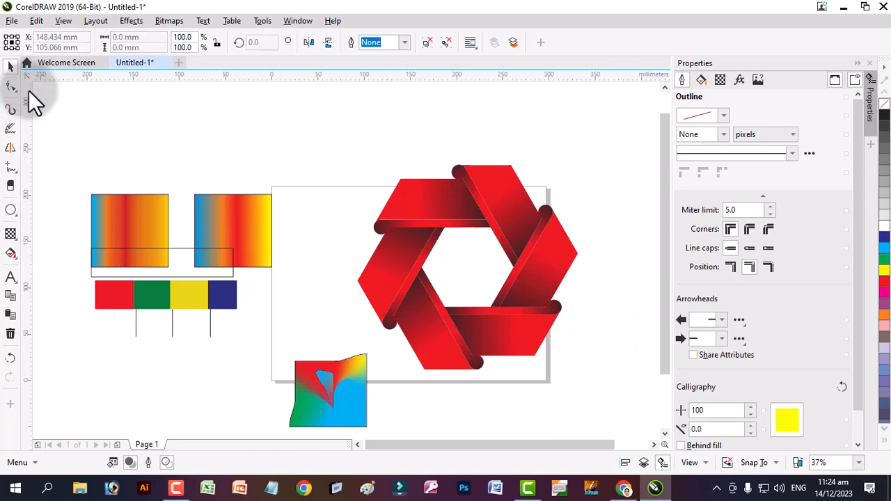
- Scale the whole ribbon ring down proportionally to about 112 × 104 mm and place it in the page's upper-left corner
{"action": "left_click", "coordinate": [318, 139]}
{"action": "left_click", "coordinate": [11, 85]}
{"action": "left_click", "coordinate": [10, 67]}
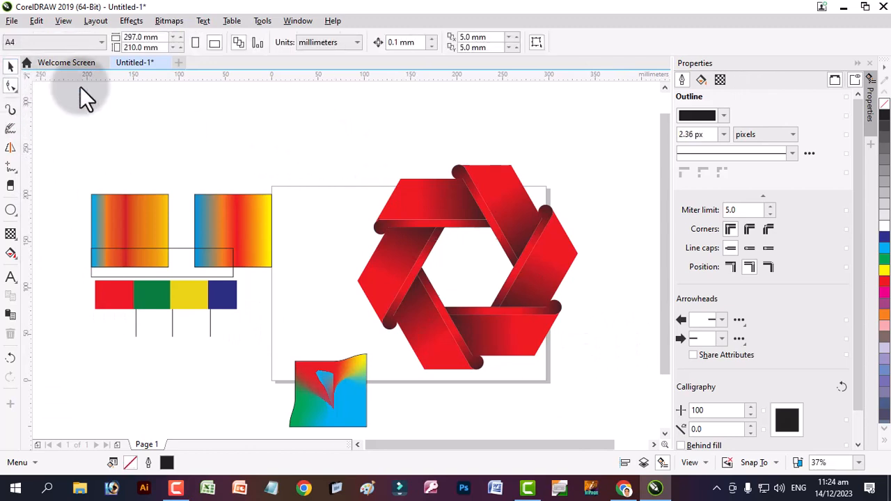
{"action": "left_click_drag", "start_coordinate": [336, 129], "coordinate": [607, 383]}
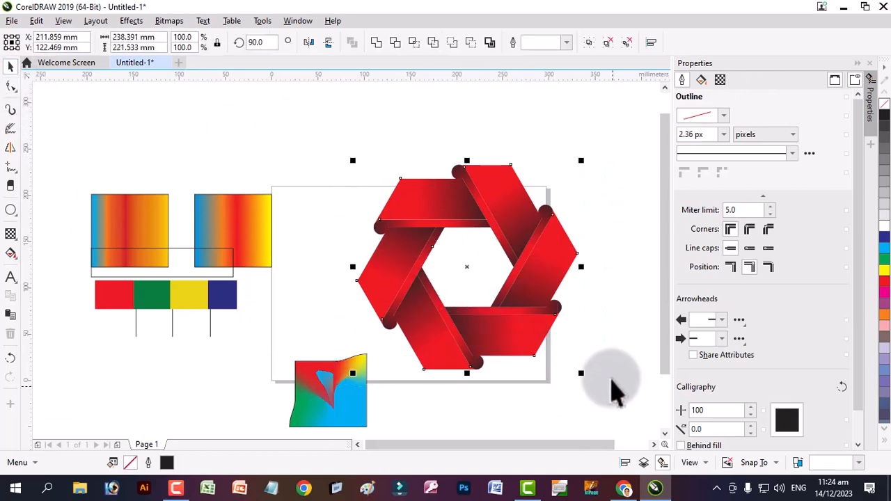
{"action": "left_click_drag", "start_coordinate": [581, 160], "coordinate": [540, 221]}
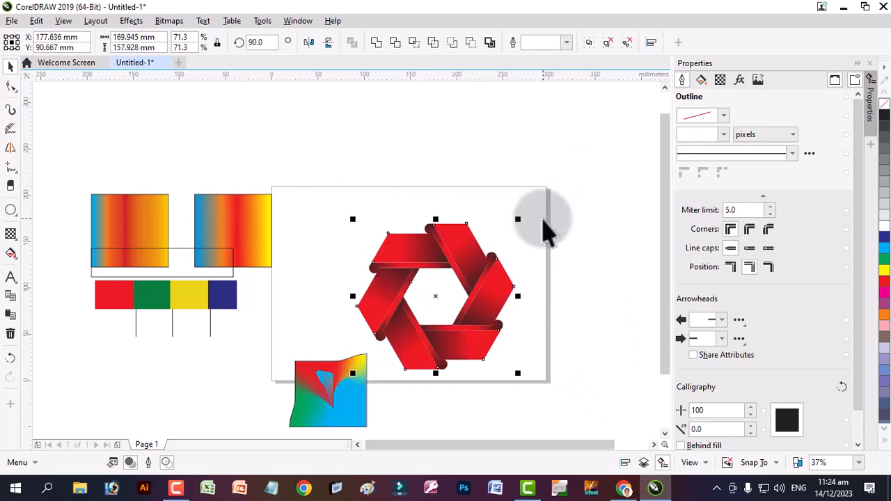
{"action": "left_click_drag", "start_coordinate": [433, 305], "coordinate": [395, 241]}
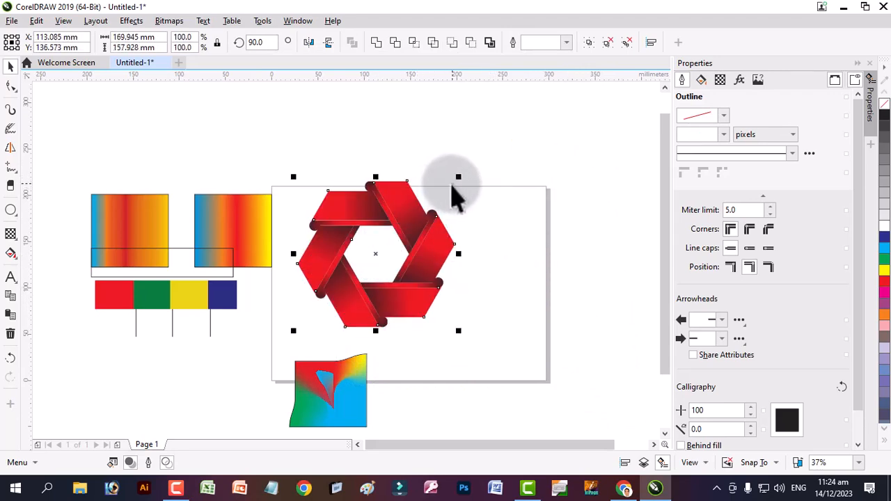
{"action": "left_click_drag", "start_coordinate": [457, 178], "coordinate": [406, 228]}
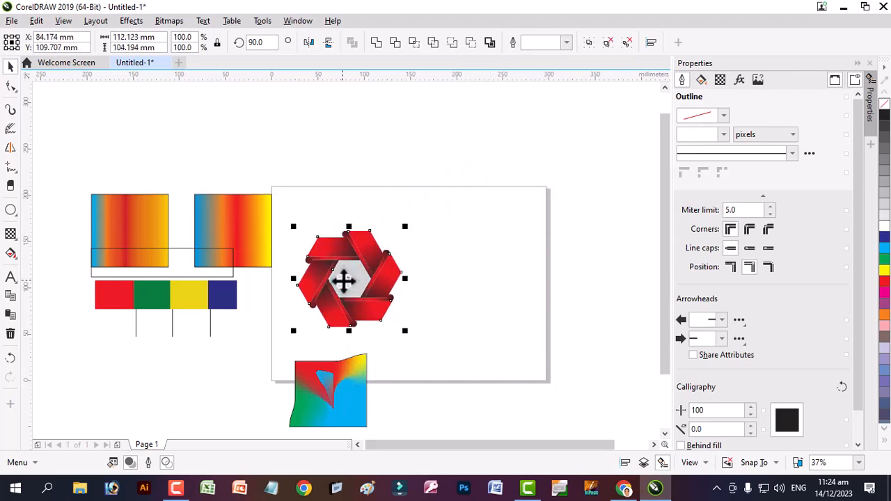
{"action": "left_click_drag", "start_coordinate": [344, 281], "coordinate": [322, 239]}
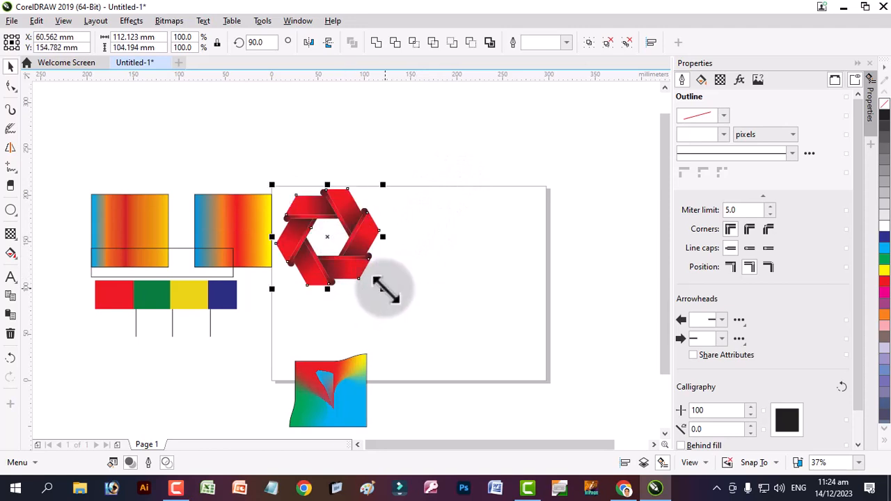
- Scale the ribbon ring down further proportionally and move the multicoloured mesh square up and left across the page's left edge
{"action": "left_click_drag", "start_coordinate": [383, 288], "coordinate": [354, 261]}
{"action": "left_click", "coordinate": [323, 401]}
{"action": "left_click_drag", "start_coordinate": [309, 386], "coordinate": [253, 331]}
- Draw an upright ellipse about 76 × 99 mm in the right half of the page
{"action": "left_click", "coordinate": [10, 210]}
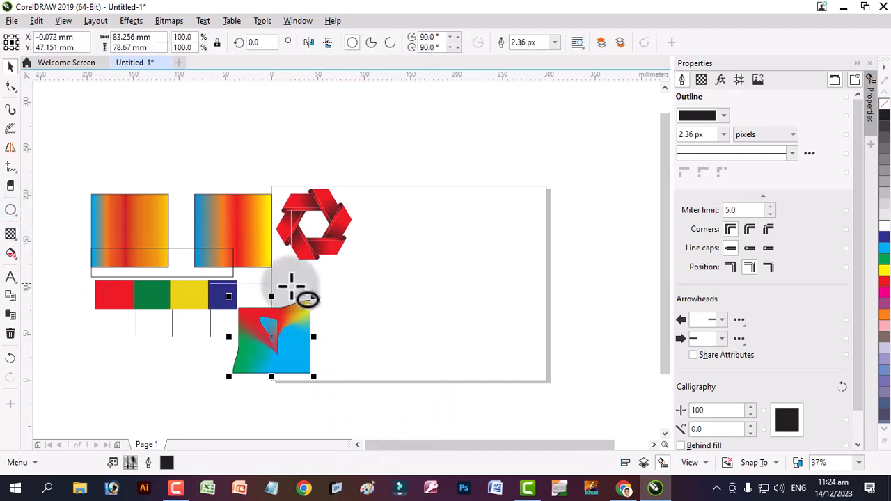
{"action": "left_click_drag", "start_coordinate": [419, 249], "coordinate": [490, 342]}
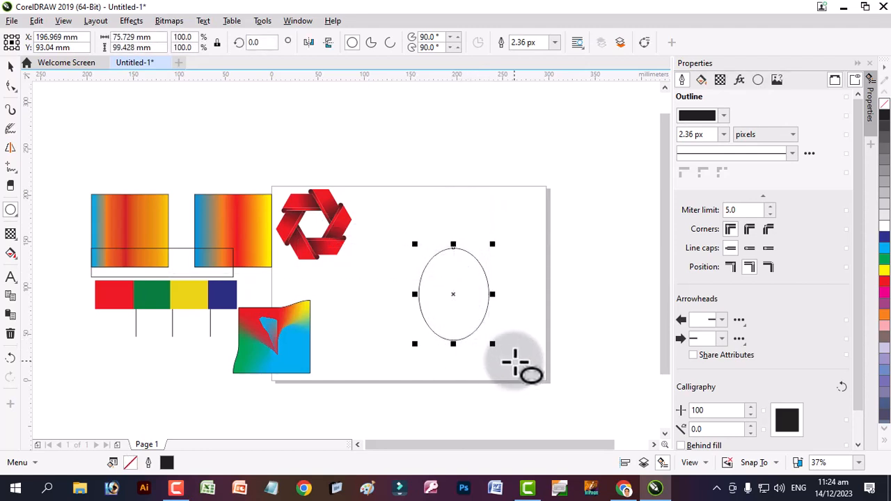
{"action": "scroll", "coordinate": [522, 354], "scroll_direction": "up", "scroll_amount": 3}
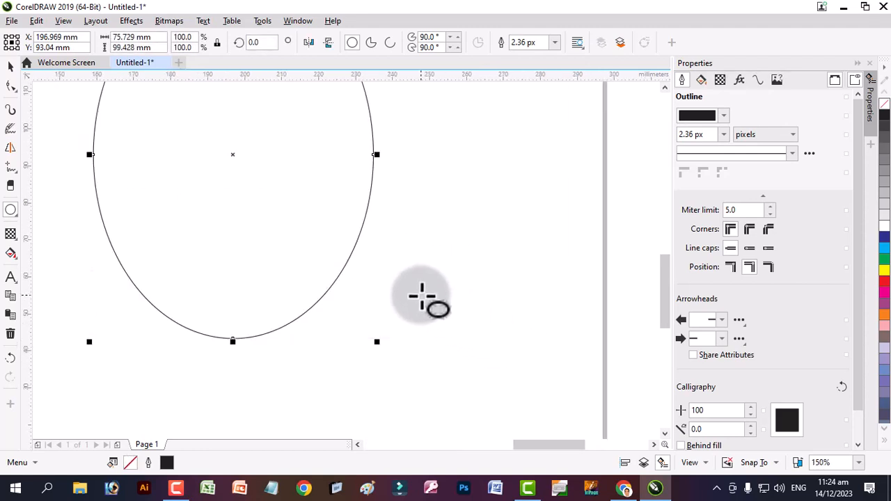
{"action": "scroll", "coordinate": [425, 298], "scroll_direction": "down", "scroll_amount": 2}
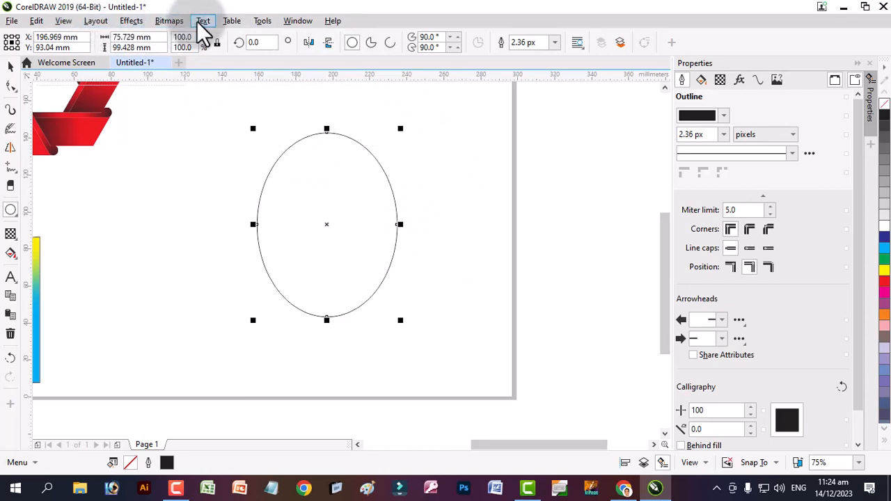
- Display the Standard toolbar
{"action": "right_click", "coordinate": [373, 21]}
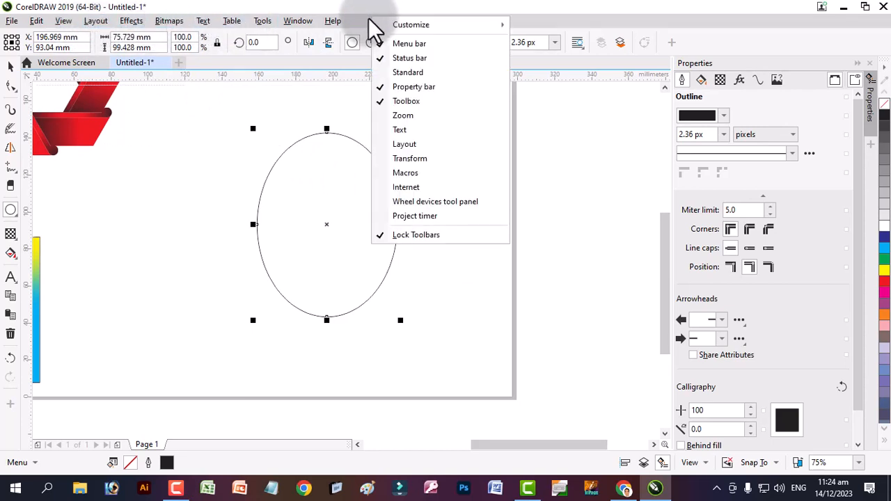
{"action": "left_click", "coordinate": [430, 72]}
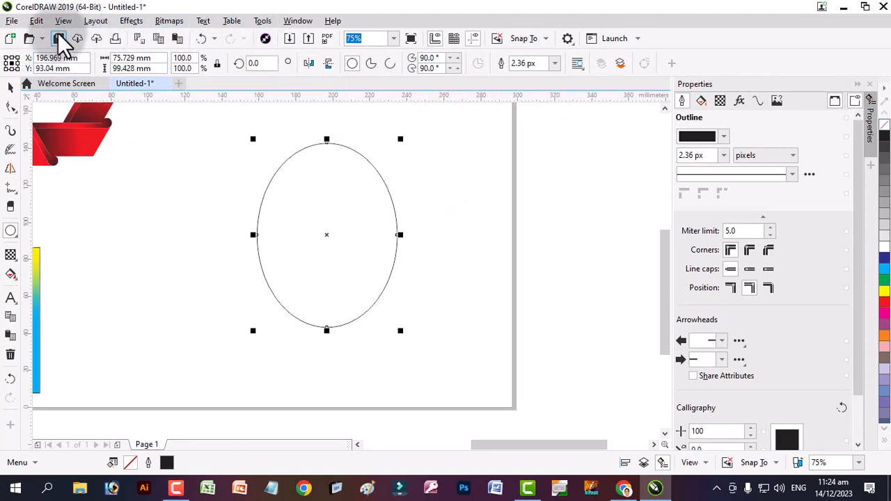
- Reshape the ellipse into a mango outline by denting its lower-right curve and nudging its side nodes slightly upward
{"action": "left_click", "coordinate": [11, 107]}
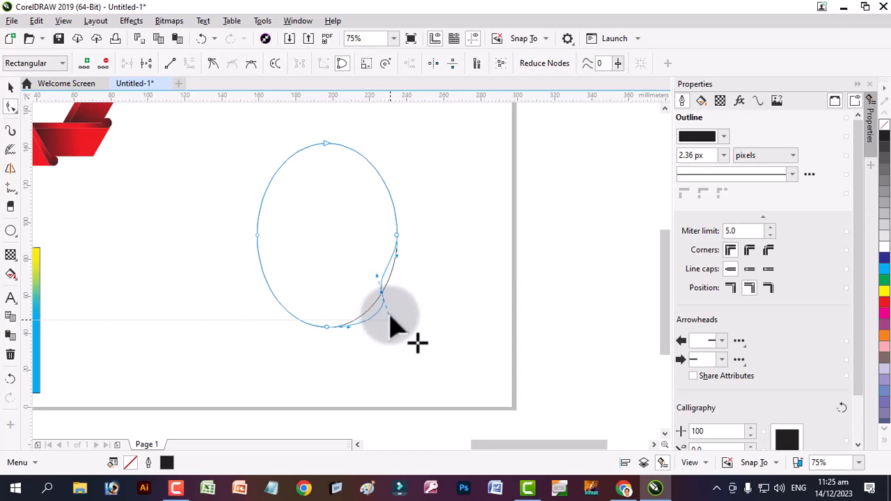
{"action": "left_click_drag", "start_coordinate": [388, 326], "coordinate": [390, 334]}
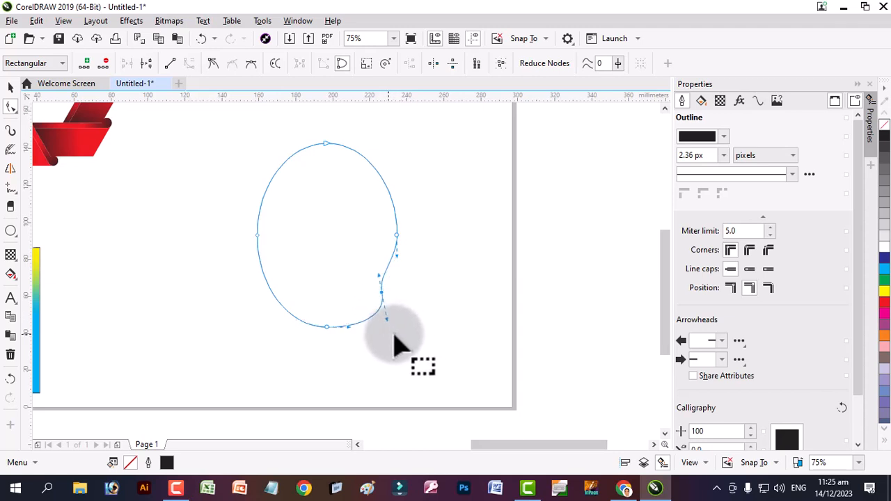
{"action": "left_click_drag", "start_coordinate": [226, 173], "coordinate": [428, 267]}
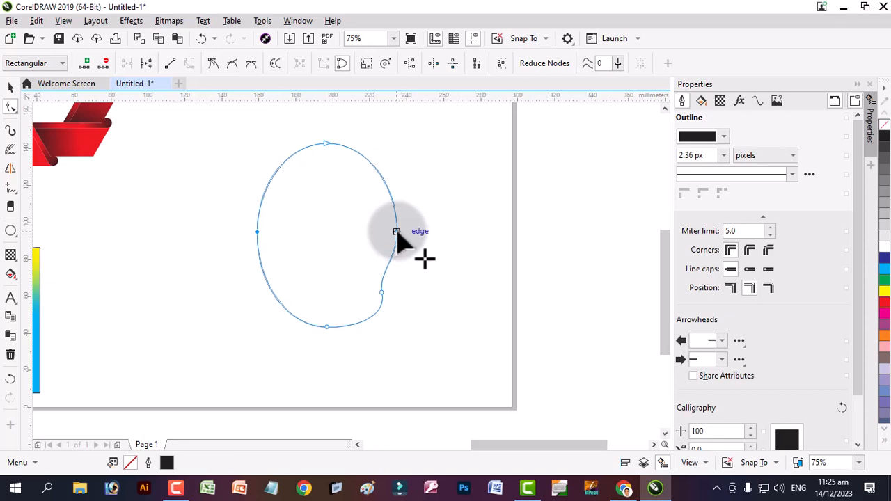
- Fill the mango shape with yellow and apply a 2 × 2 mesh fill to it
{"action": "left_click", "coordinate": [11, 87]}
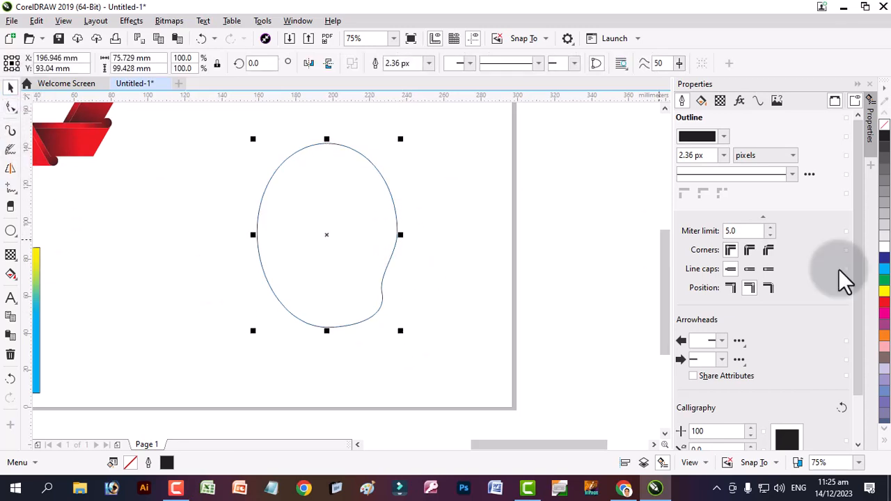
{"action": "left_click", "coordinate": [882, 291]}
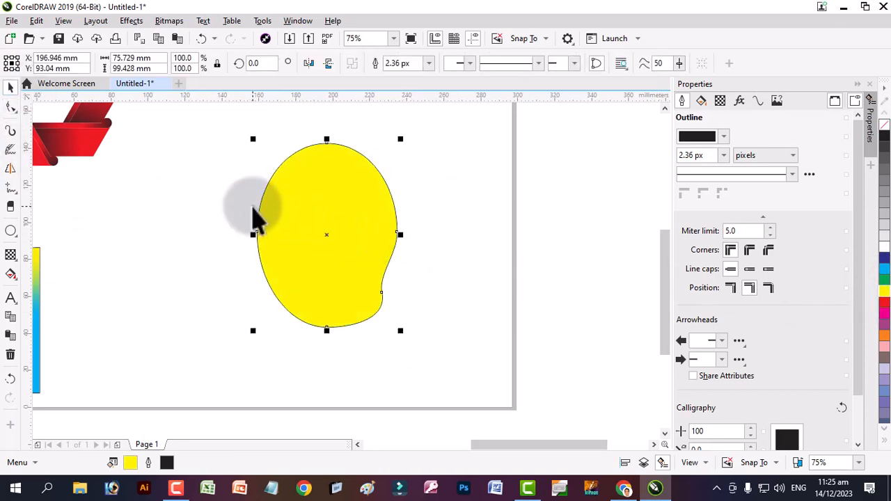
{"action": "left_click", "coordinate": [17, 280]}
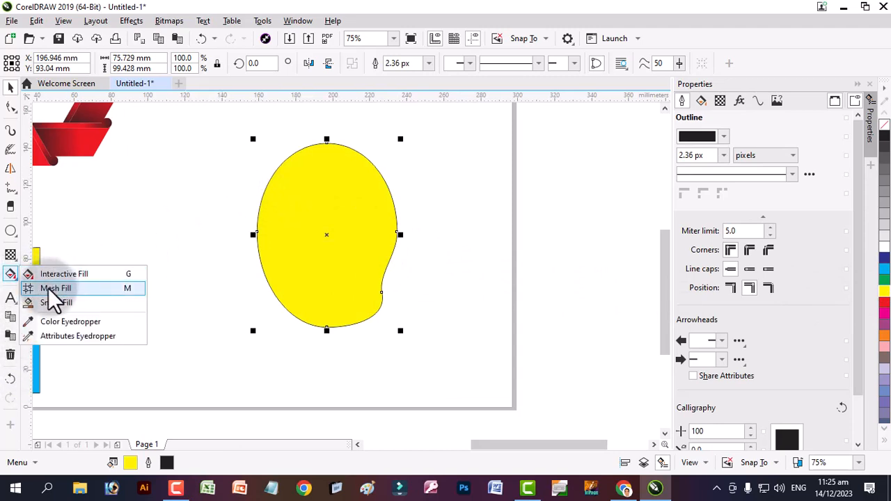
{"action": "left_click", "coordinate": [48, 287]}
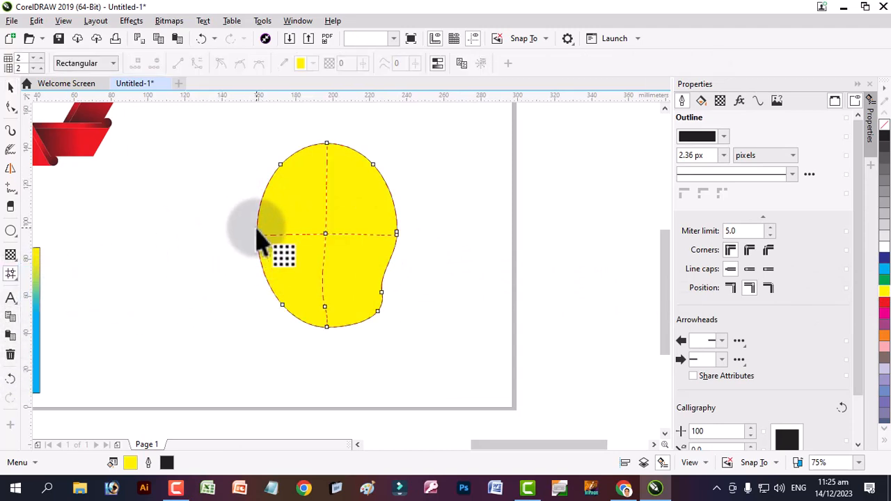
- Add mesh intersections near the top and down the upper-left edge of the mango to make an 8 × 8 grid
{"action": "double_click", "coordinate": [305, 152]}
{"action": "double_click", "coordinate": [316, 160]}
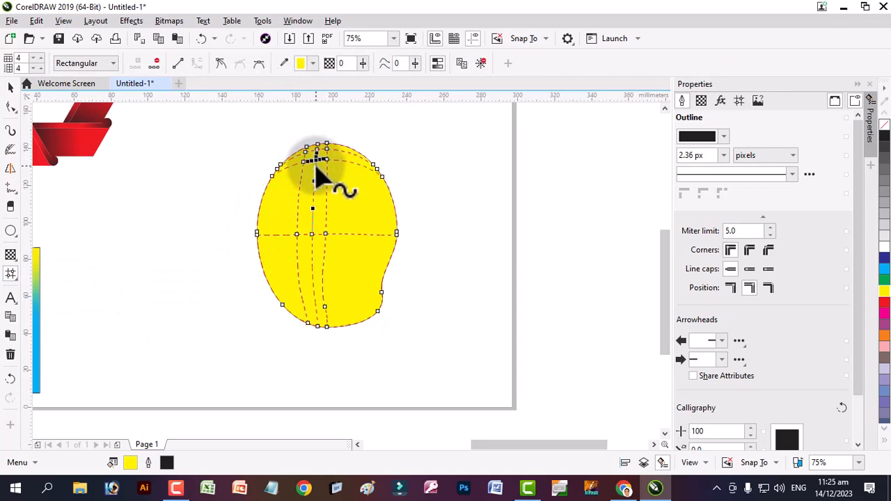
{"action": "double_click", "coordinate": [276, 195]}
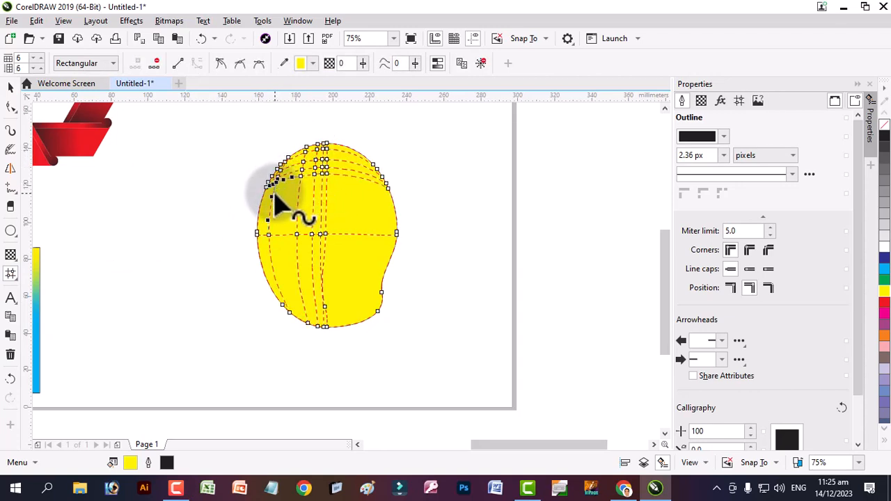
{"action": "double_click", "coordinate": [264, 213]}
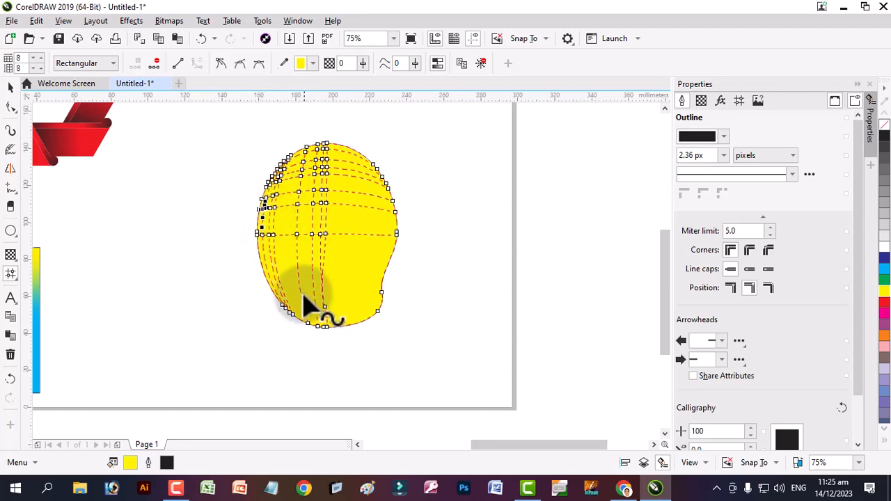
- Add mesh intersections near the mango's bottom, left middle and upper right to extend the grid to 13 × 16
{"action": "double_click", "coordinate": [302, 308]}
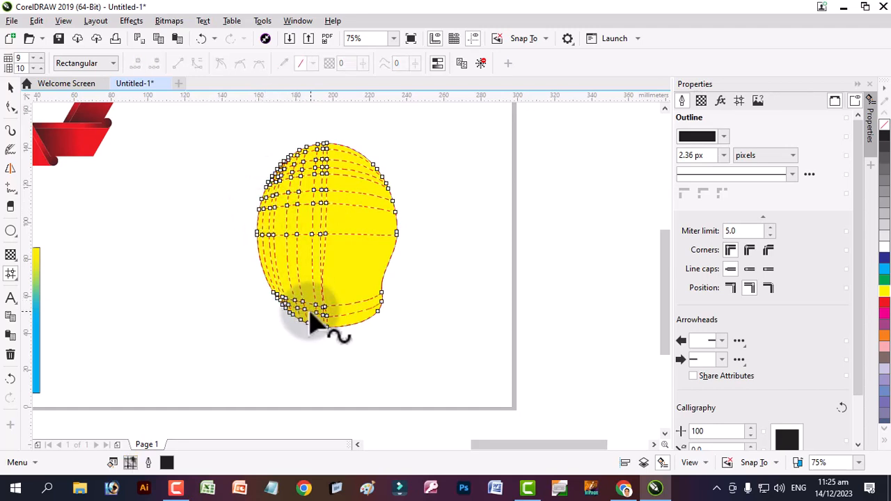
{"action": "double_click", "coordinate": [312, 322]}
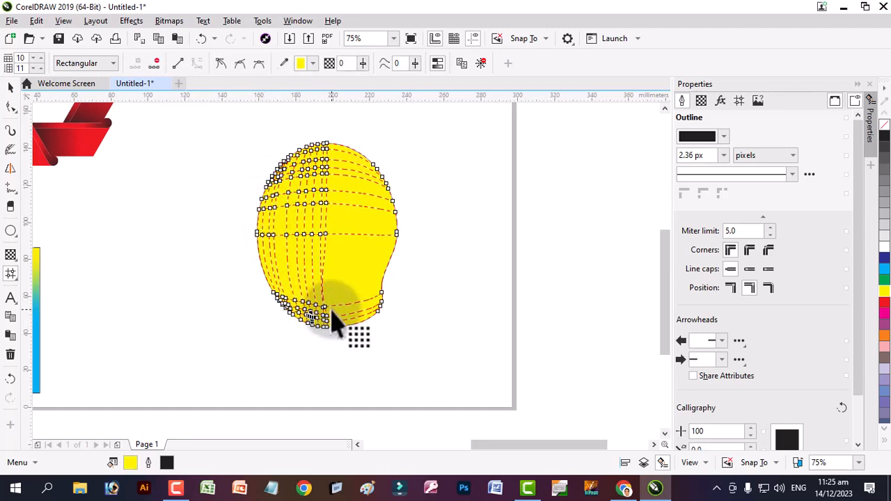
{"action": "double_click", "coordinate": [332, 311]}
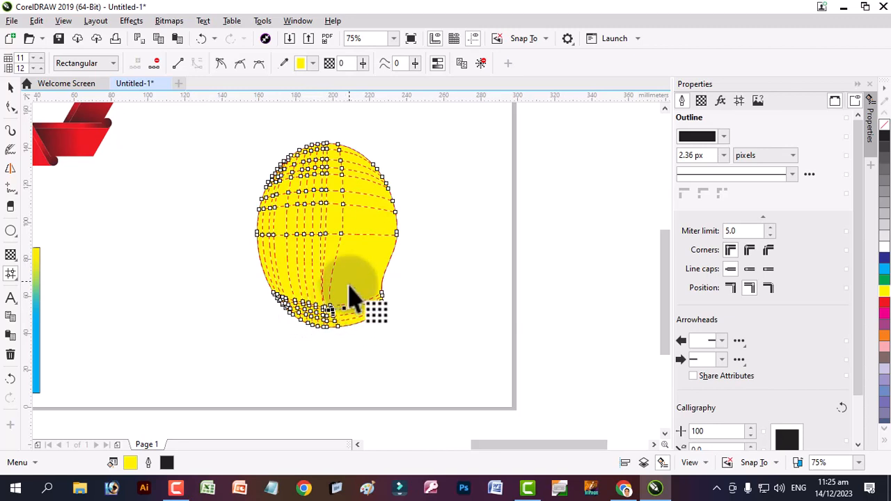
{"action": "double_click", "coordinate": [264, 221]}
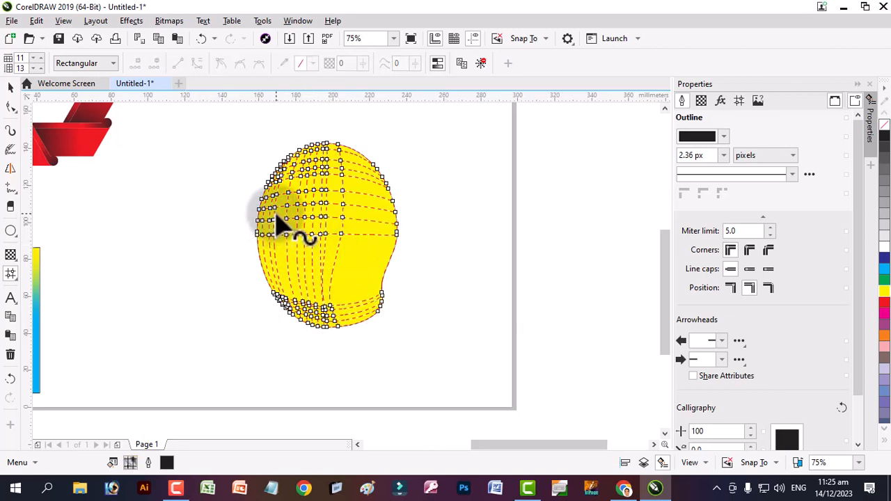
{"action": "double_click", "coordinate": [285, 220]}
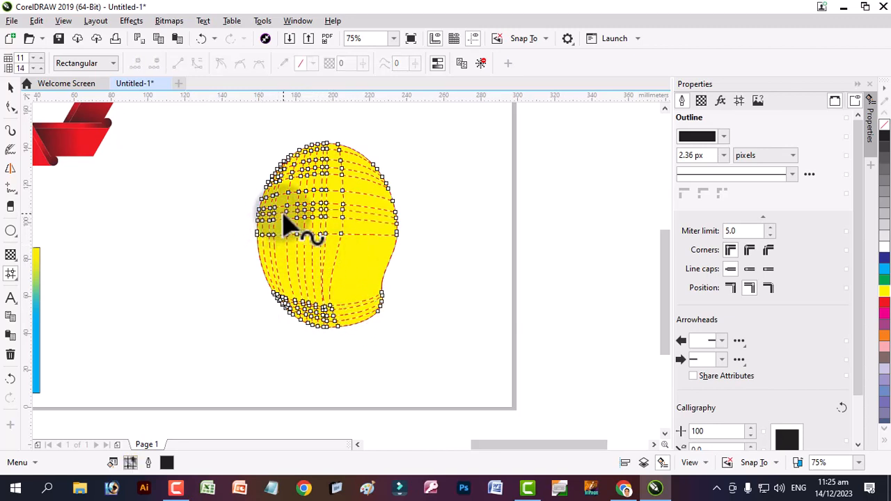
{"action": "double_click", "coordinate": [353, 169]}
{"action": "double_click", "coordinate": [351, 159]}
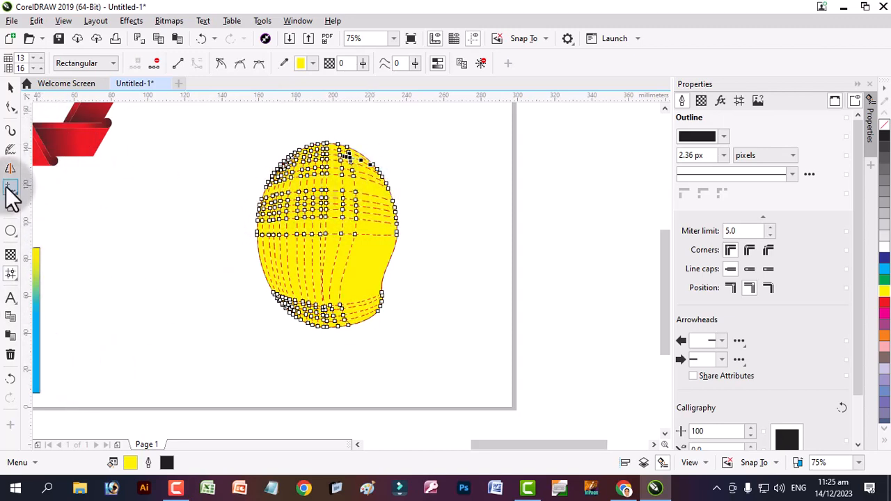
- Change the selection mode to Freehand and return to editing the mango's mesh fill
{"action": "left_click", "coordinate": [15, 113]}
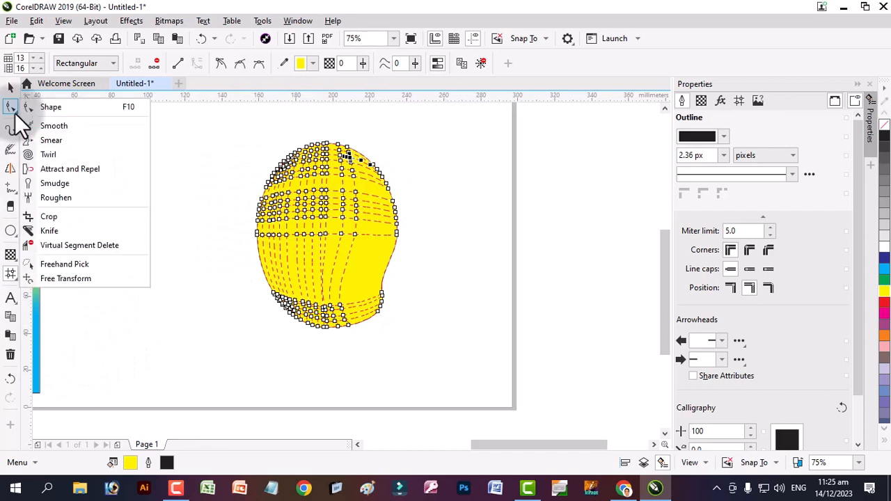
{"action": "left_click", "coordinate": [14, 97]}
{"action": "left_click", "coordinate": [17, 108]}
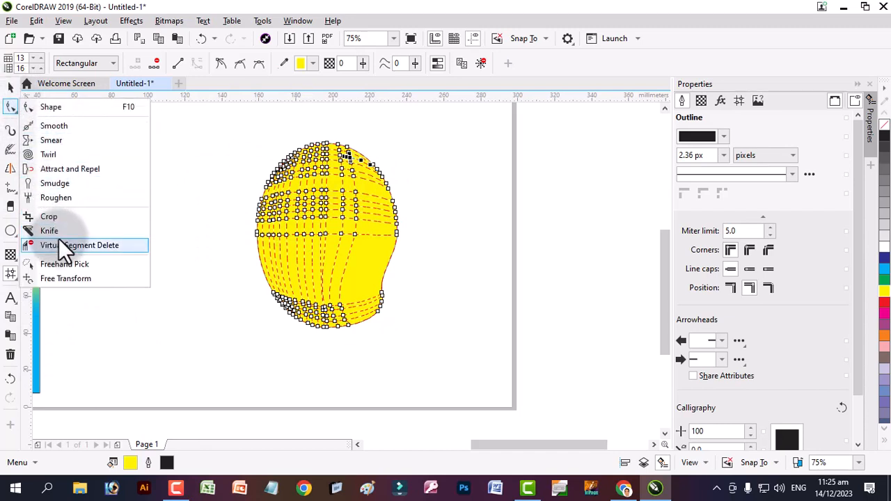
{"action": "left_click", "coordinate": [72, 265]}
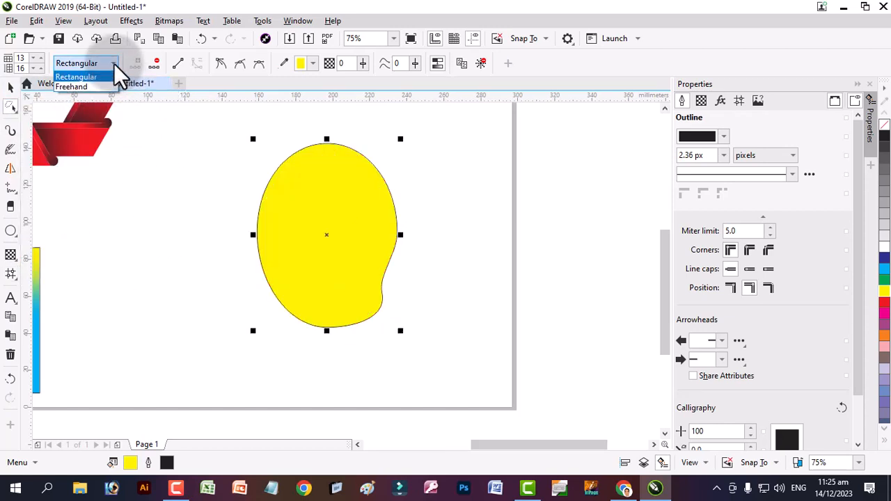
{"action": "left_click", "coordinate": [96, 87]}
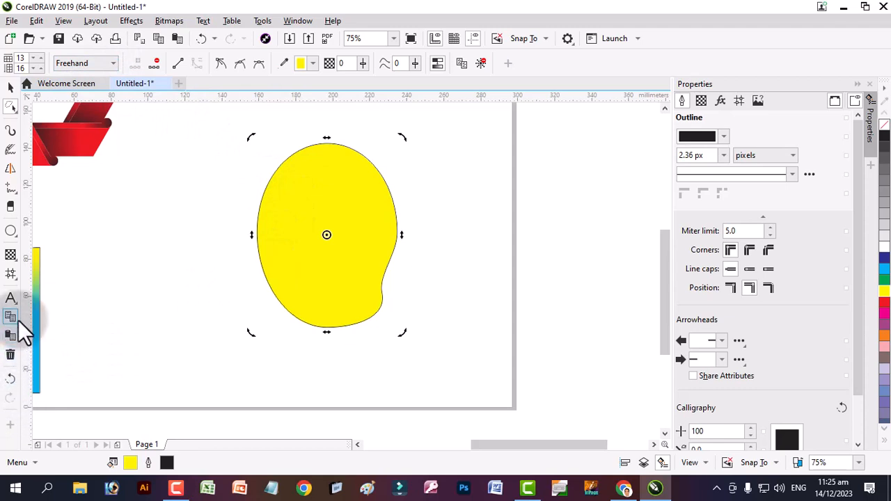
{"action": "left_click", "coordinate": [10, 273]}
- Colour the mesh nodes along the mango's upper-right and upper-left edges orange, using freehand selections
{"action": "left_click", "coordinate": [192, 136]}
{"action": "left_click", "coordinate": [348, 147]}
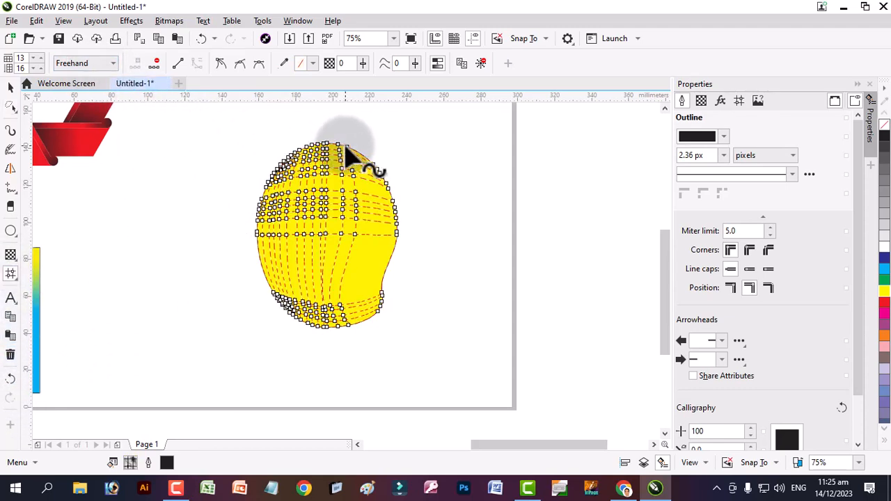
{"action": "left_click", "coordinate": [300, 142]}
{"action": "left_click", "coordinate": [317, 136]}
{"action": "mouse_move", "coordinate": [318, 136]}
{"action": "left_mouse_down"}
{"action": "mouse_move", "coordinate": [401, 176]}
{"action": "mouse_move", "coordinate": [398, 187]}
{"action": "mouse_move", "coordinate": [359, 197]}
{"action": "mouse_move", "coordinate": [366, 192]}
{"action": "mouse_move", "coordinate": [415, 222]}
{"action": "left_mouse_up"}
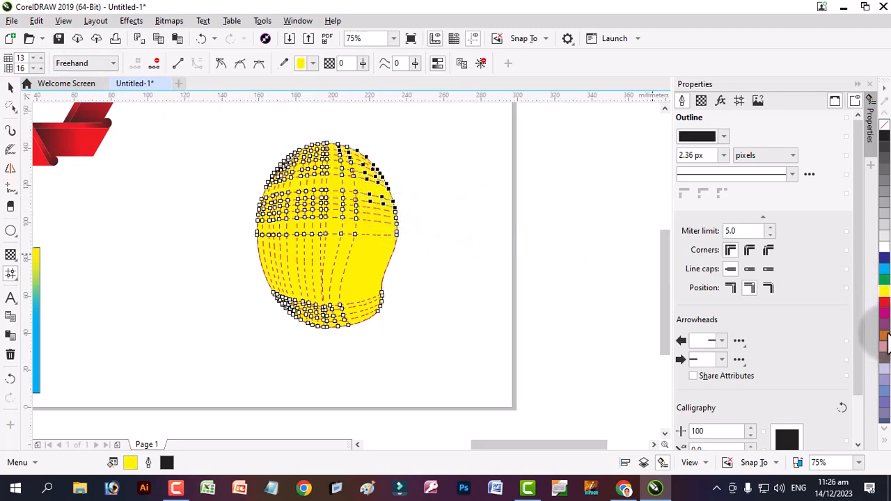
{"action": "left_click", "coordinate": [884, 337]}
{"action": "mouse_move", "coordinate": [344, 130]}
{"action": "left_mouse_down"}
{"action": "mouse_move", "coordinate": [290, 146]}
{"action": "mouse_move", "coordinate": [256, 209]}
{"action": "left_mouse_up"}
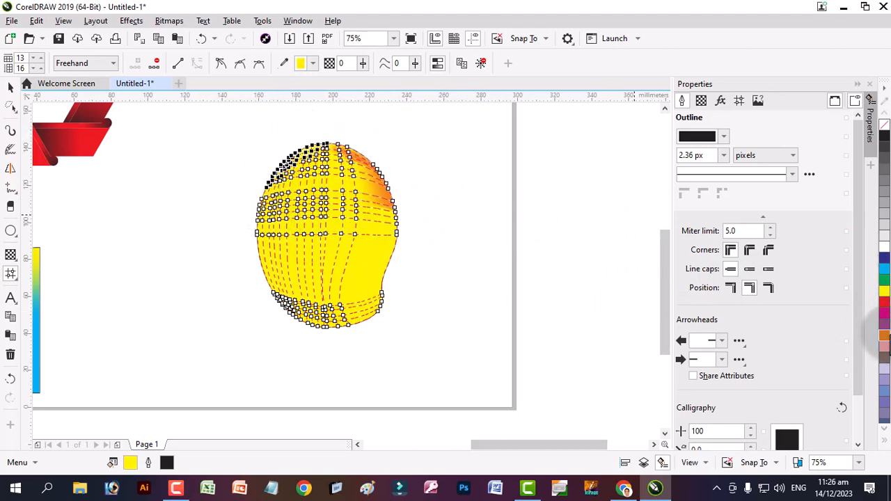
{"action": "left_click", "coordinate": [885, 337]}
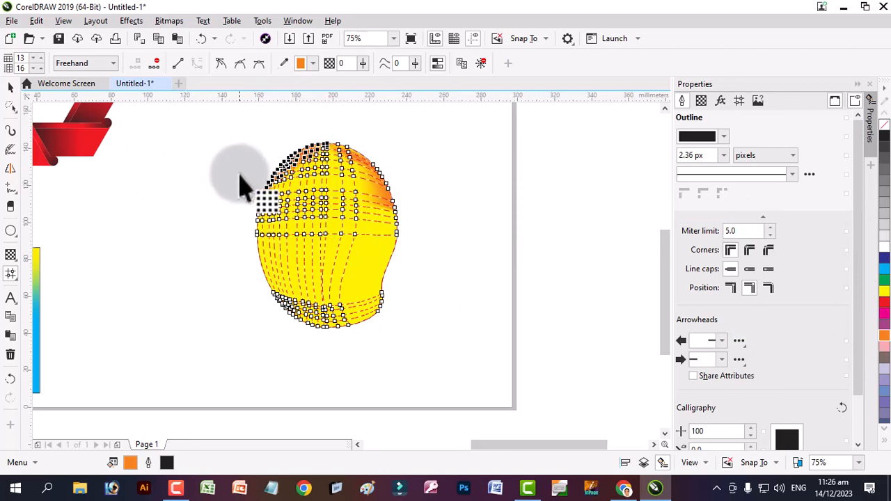
- Colour mesh nodes along the mango's left edge and in its left interior green, using freehand selections
{"action": "mouse_move", "coordinate": [240, 173]}
{"action": "left_mouse_down"}
{"action": "mouse_move", "coordinate": [298, 294]}
{"action": "mouse_move", "coordinate": [215, 259]}
{"action": "mouse_move", "coordinate": [185, 211]}
{"action": "mouse_move", "coordinate": [278, 248]}
{"action": "left_mouse_up"}
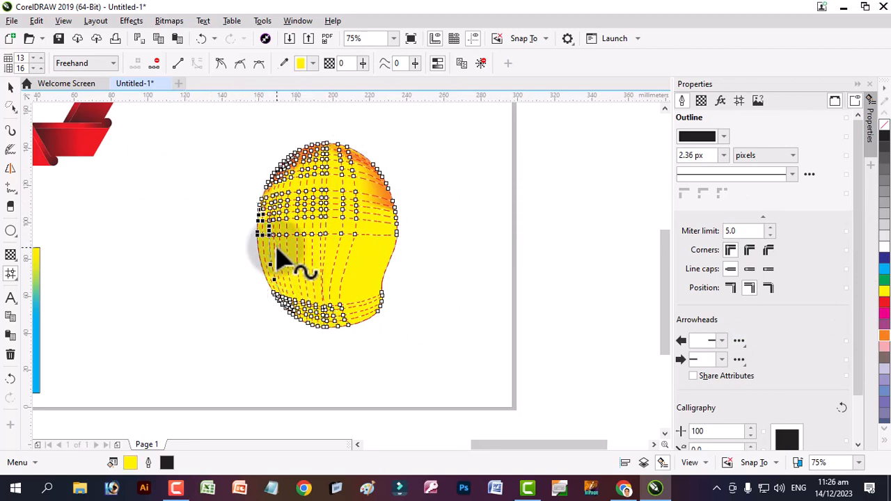
{"action": "mouse_move", "coordinate": [244, 155]}
{"action": "left_mouse_down"}
{"action": "mouse_move", "coordinate": [252, 190]}
{"action": "mouse_move", "coordinate": [275, 249]}
{"action": "mouse_move", "coordinate": [234, 192]}
{"action": "left_mouse_up"}
{"action": "mouse_move", "coordinate": [284, 144]}
{"action": "left_mouse_down"}
{"action": "mouse_move", "coordinate": [279, 228]}
{"action": "mouse_move", "coordinate": [256, 268]}
{"action": "mouse_move", "coordinate": [256, 313]}
{"action": "mouse_move", "coordinate": [240, 310]}
{"action": "mouse_move", "coordinate": [233, 245]}
{"action": "mouse_move", "coordinate": [248, 235]}
{"action": "mouse_move", "coordinate": [263, 258]}
{"action": "mouse_move", "coordinate": [281, 344]}
{"action": "left_mouse_up"}
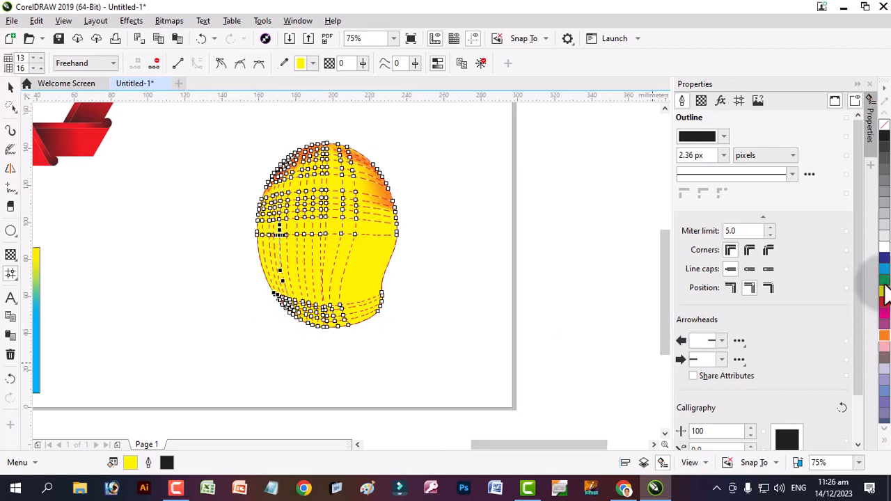
{"action": "left_click_drag", "start_coordinate": [880, 282], "coordinate": [197, 226]}
{"action": "left_click", "coordinate": [259, 222]}
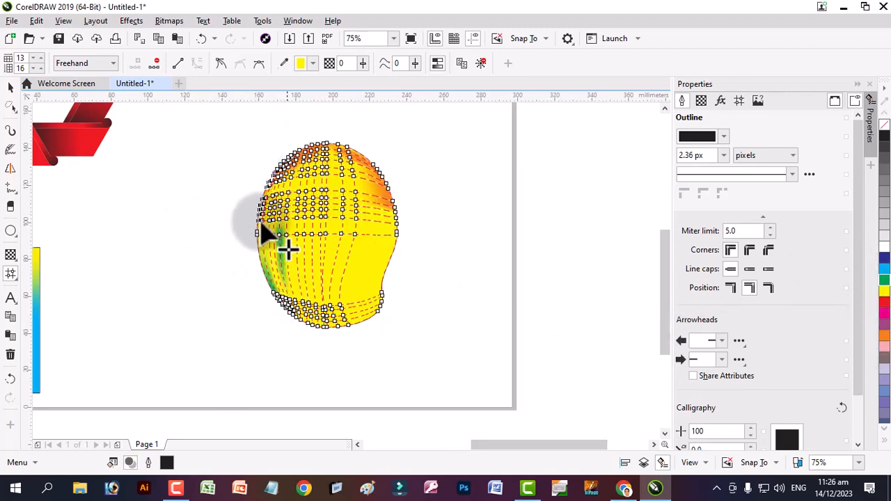
{"action": "left_click", "coordinate": [882, 282]}
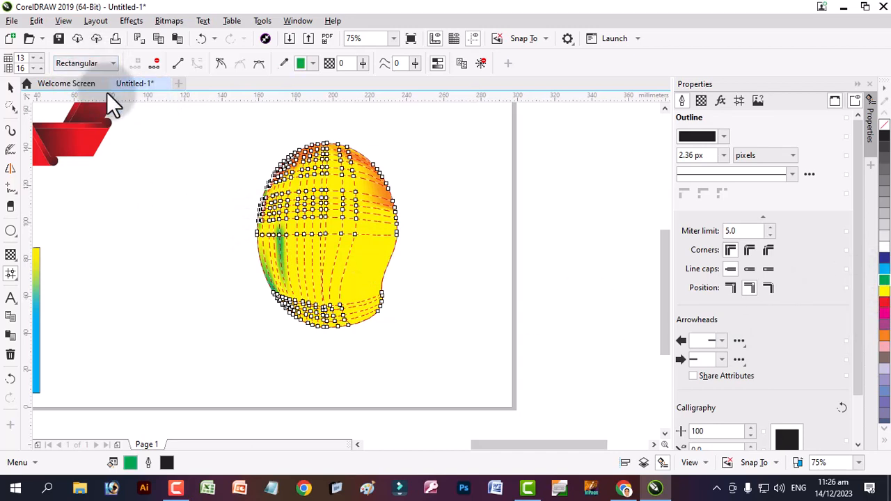
- Colour the mesh nodes along the mango's left and lower-left edges green, using rectangular selections
{"action": "left_click_drag", "start_coordinate": [235, 148], "coordinate": [300, 252]}
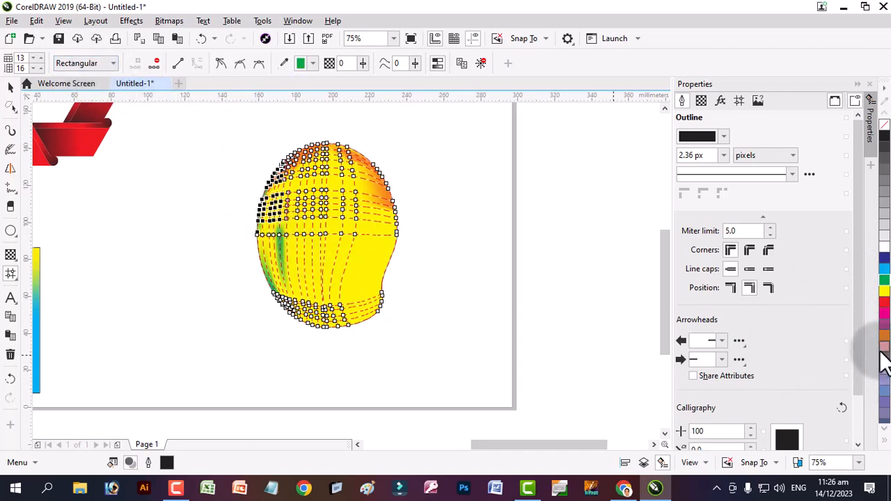
{"action": "left_click", "coordinate": [883, 281]}
{"action": "left_click_drag", "start_coordinate": [232, 222], "coordinate": [280, 323]}
{"action": "left_click", "coordinate": [883, 280]}
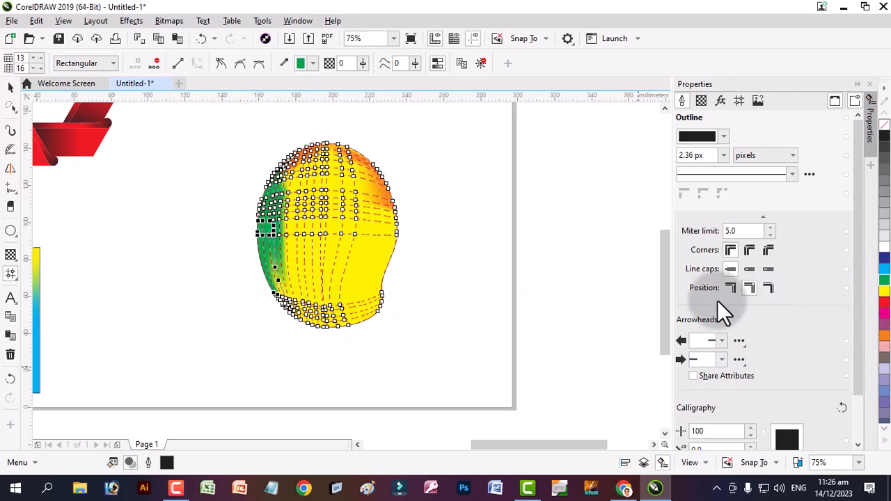
{"action": "left_click_drag", "start_coordinate": [261, 285], "coordinate": [300, 342]}
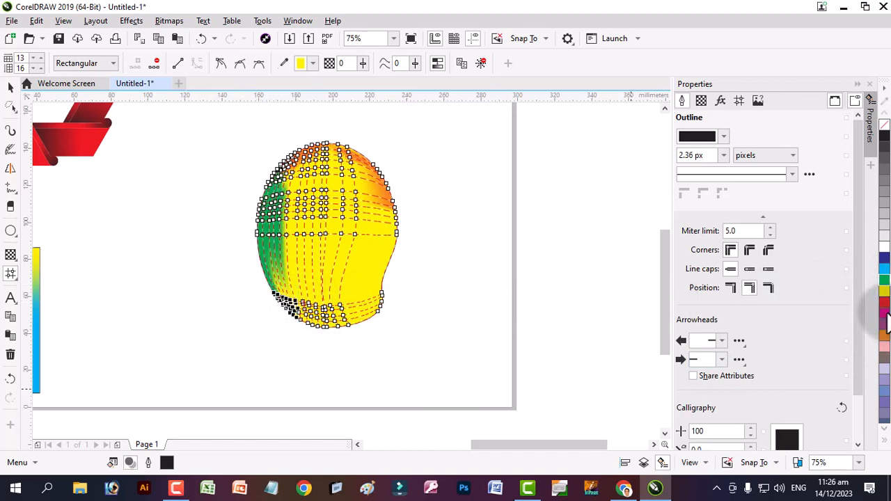
{"action": "left_click", "coordinate": [883, 282]}
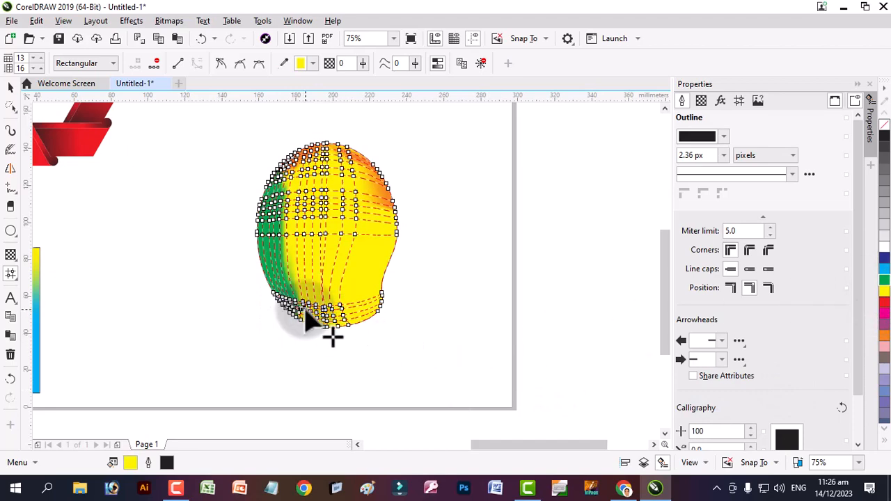
{"action": "left_click_drag", "start_coordinate": [312, 340], "coordinate": [296, 297]}
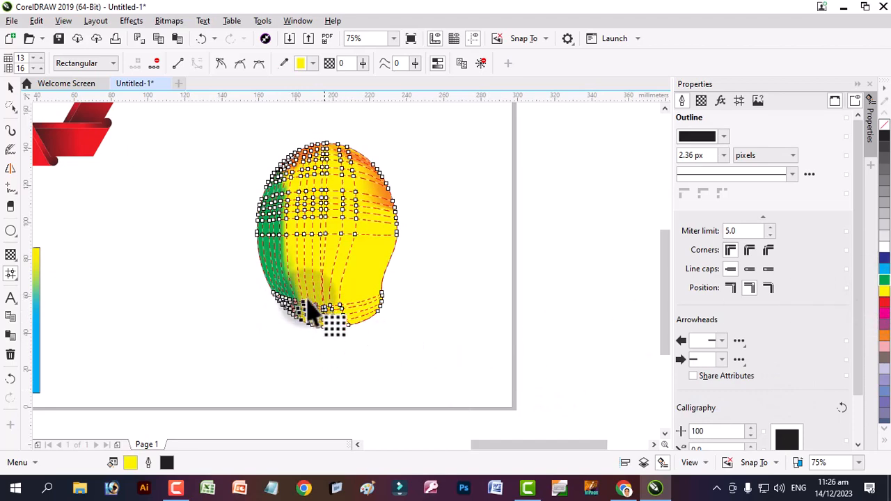
{"action": "left_click", "coordinate": [882, 282]}
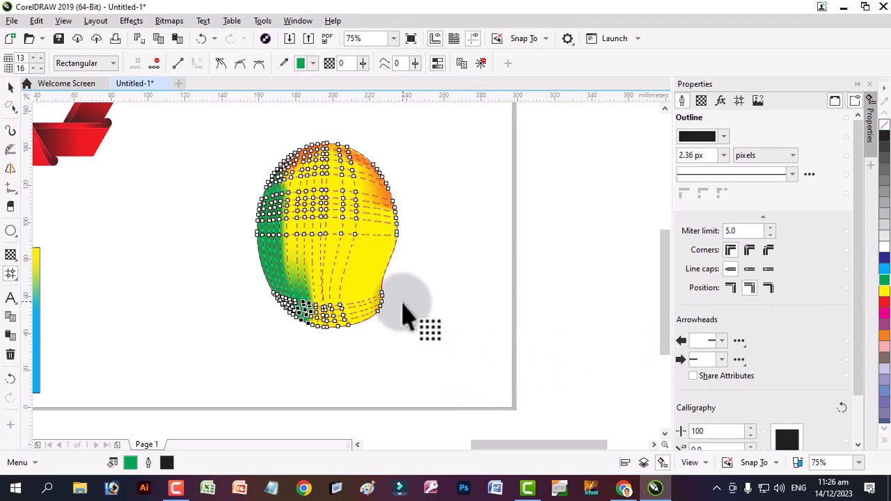
- Colour the mesh nodes at the mango's lower-right tip and along its bottom edge green
{"action": "mouse_move", "coordinate": [402, 296]}
{"action": "left_mouse_down"}
{"action": "mouse_move", "coordinate": [332, 346]}
{"action": "mouse_move", "coordinate": [397, 308]}
{"action": "left_mouse_up"}
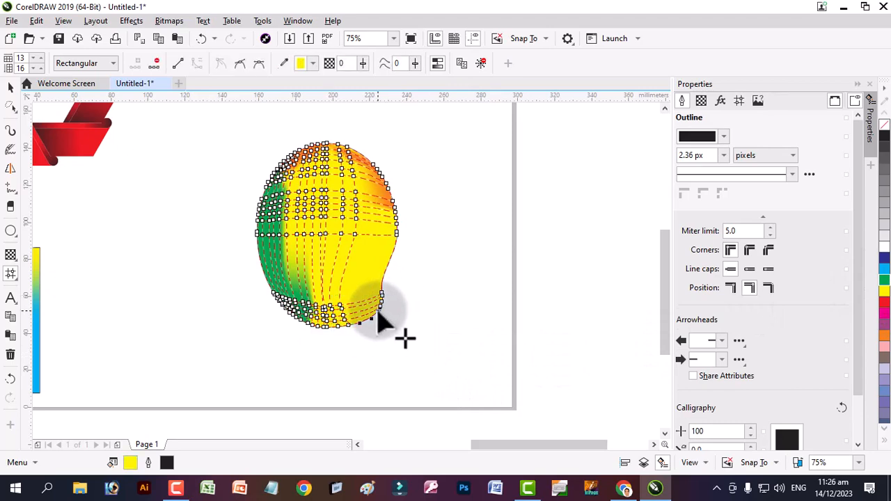
{"action": "left_click", "coordinate": [885, 279]}
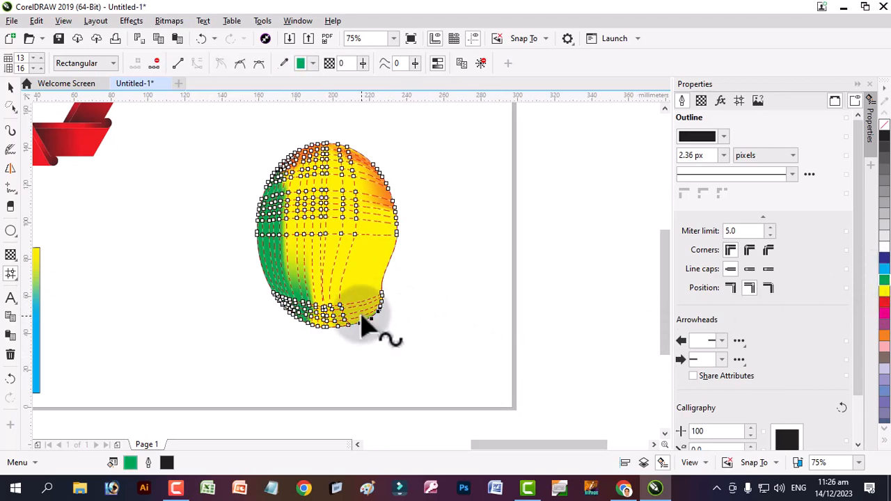
{"action": "left_click_drag", "start_coordinate": [354, 343], "coordinate": [304, 312]}
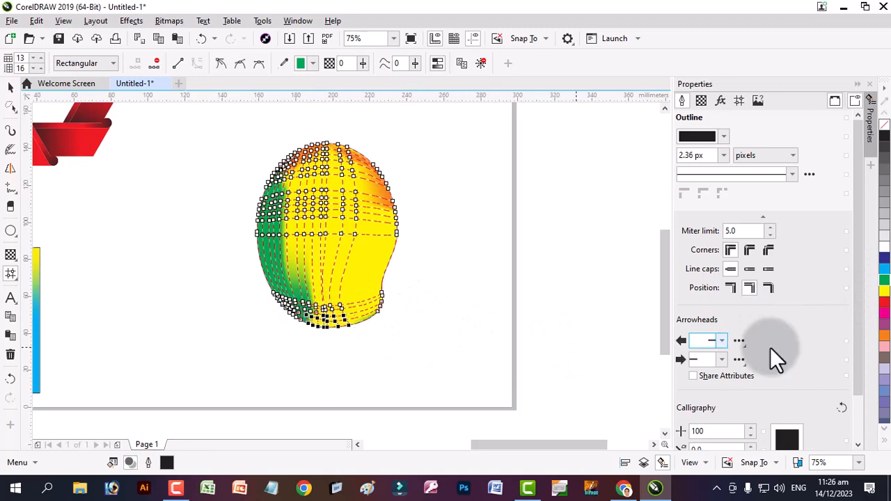
{"action": "left_click", "coordinate": [881, 280]}
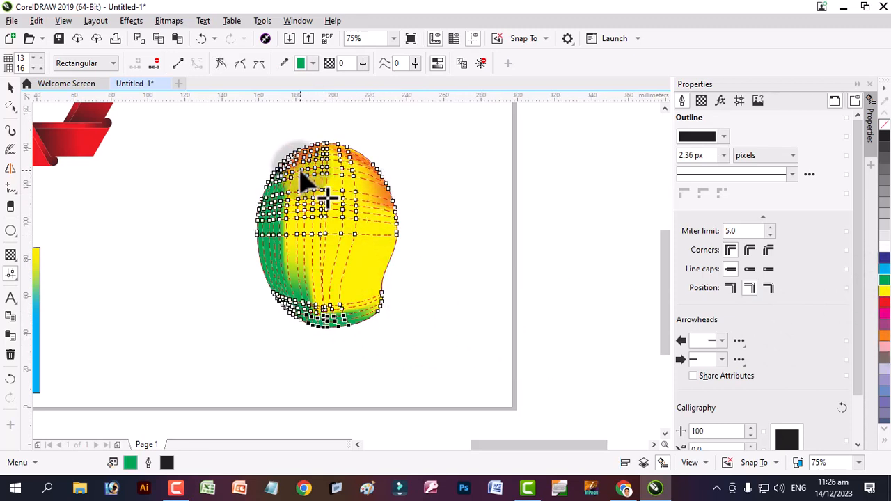
- Colour a small group of mesh nodes in the mango's upper-left interior white as a highlight, and finish mesh editing
{"action": "left_click_drag", "start_coordinate": [297, 169], "coordinate": [312, 182]}
{"action": "left_click", "coordinate": [884, 291]}
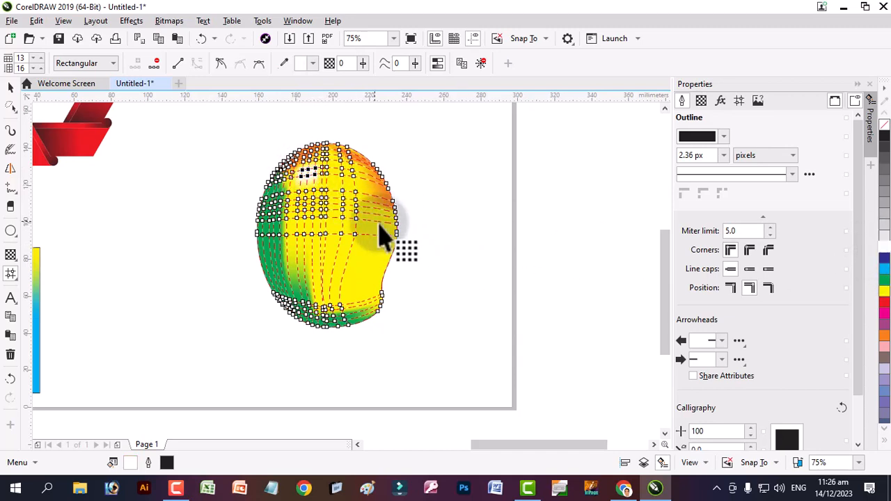
{"action": "left_click", "coordinate": [311, 165]}
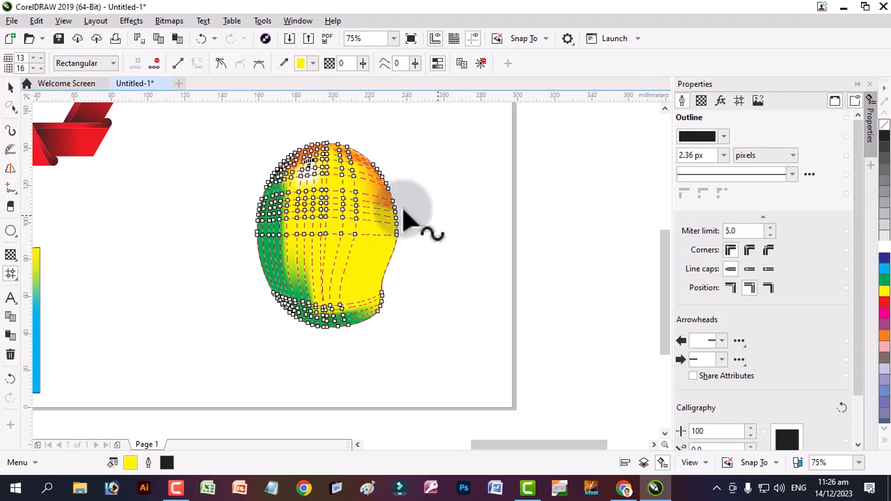
{"action": "left_click", "coordinate": [884, 245]}
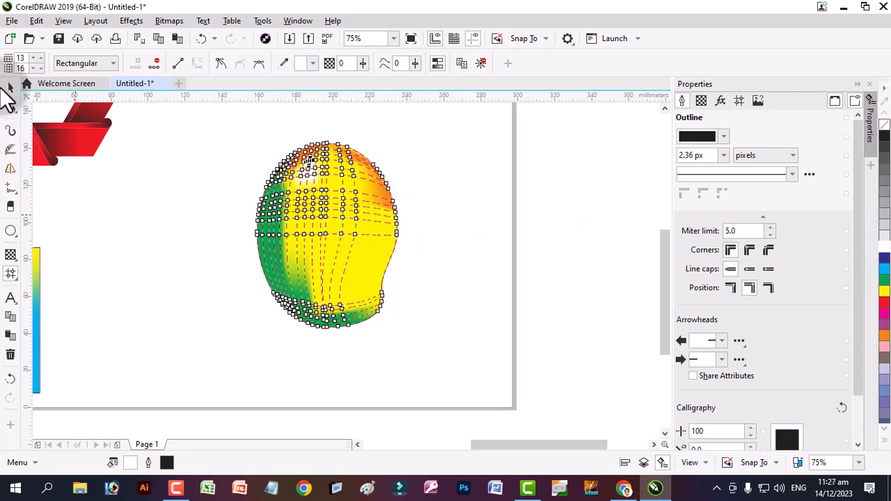
{"action": "left_click", "coordinate": [10, 87]}
{"action": "left_click", "coordinate": [468, 368]}
{"action": "scroll", "coordinate": [384, 279], "scroll_direction": "down", "scroll_amount": 4}
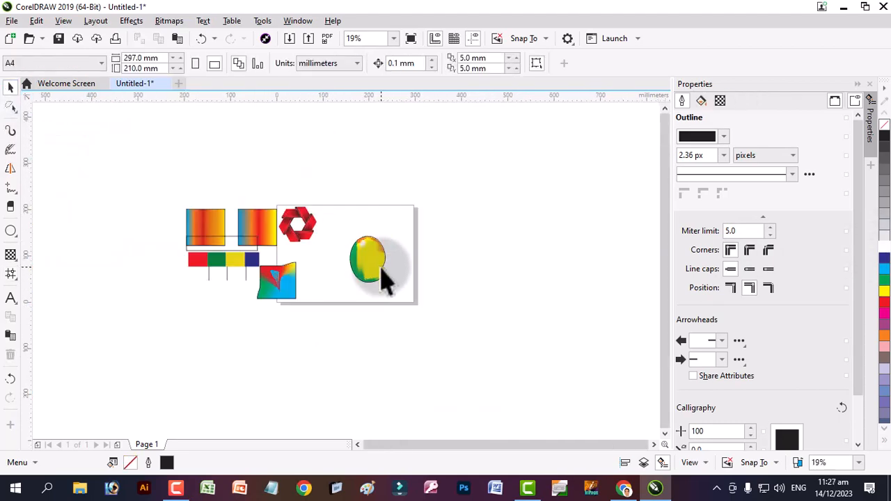
{"action": "scroll", "coordinate": [369, 268], "scroll_direction": "up", "scroll_amount": 1}
{"action": "scroll", "coordinate": [362, 265], "scroll_direction": "up", "scroll_amount": 3}
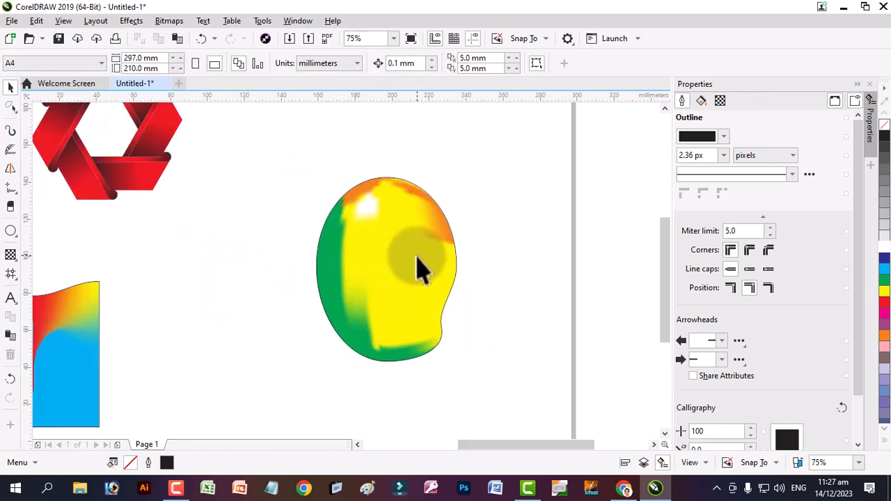
- Reopen the mango's mesh fill, colour the nodes along its top edge orange, and deselect the mango
{"action": "left_click", "coordinate": [390, 205]}
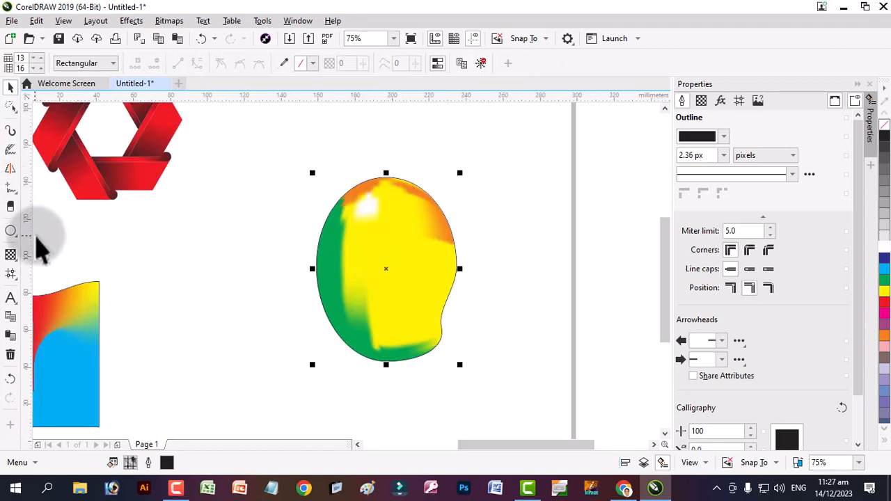
{"action": "left_click", "coordinate": [10, 273]}
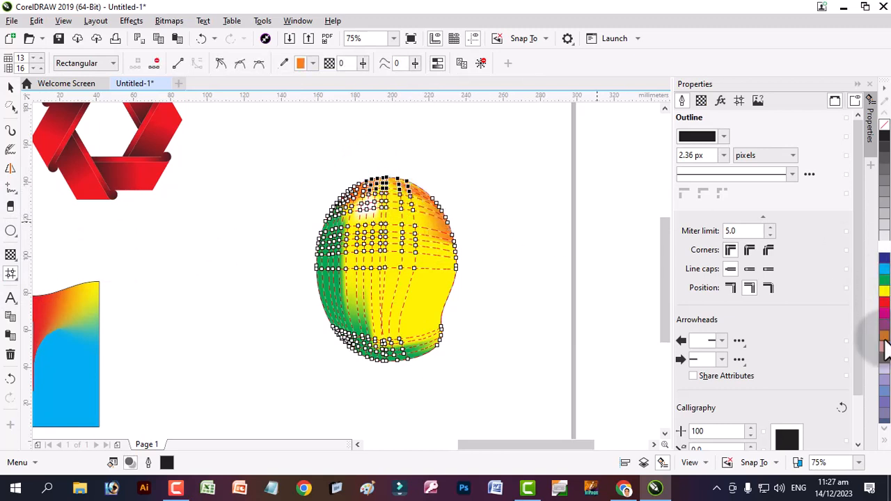
{"action": "left_click_drag", "start_coordinate": [885, 352], "coordinate": [312, 198]}
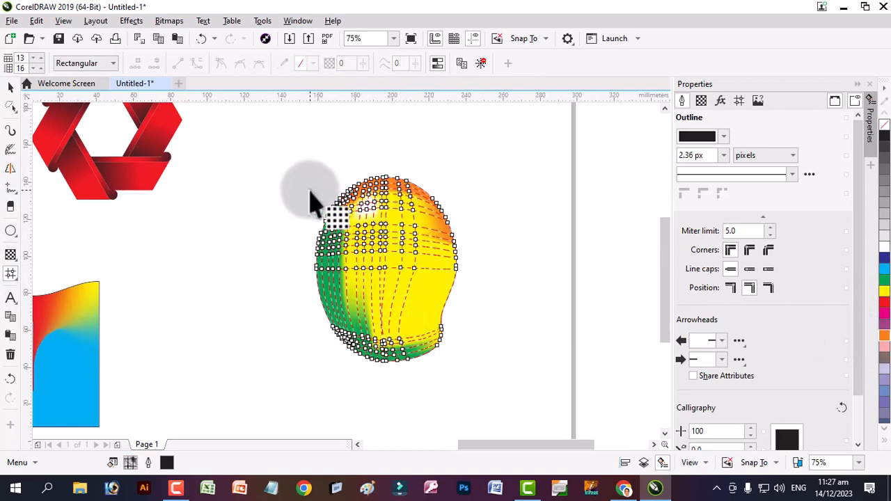
{"action": "left_click", "coordinate": [10, 87]}
{"action": "left_click", "coordinate": [491, 223]}
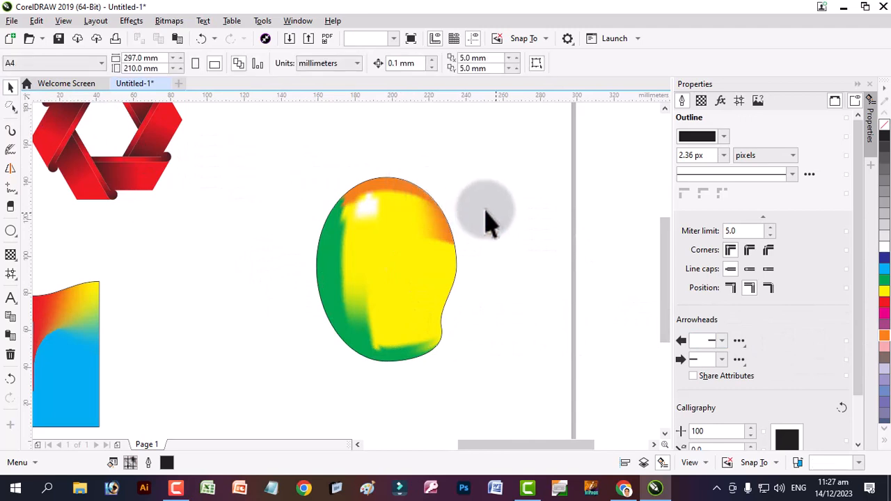
{"action": "scroll", "coordinate": [498, 226], "scroll_direction": "down", "scroll_amount": 2}
{"action": "scroll", "coordinate": [487, 202], "scroll_direction": "up", "scroll_amount": 2}
{"action": "scroll", "coordinate": [438, 258], "scroll_direction": "down", "scroll_amount": 2}
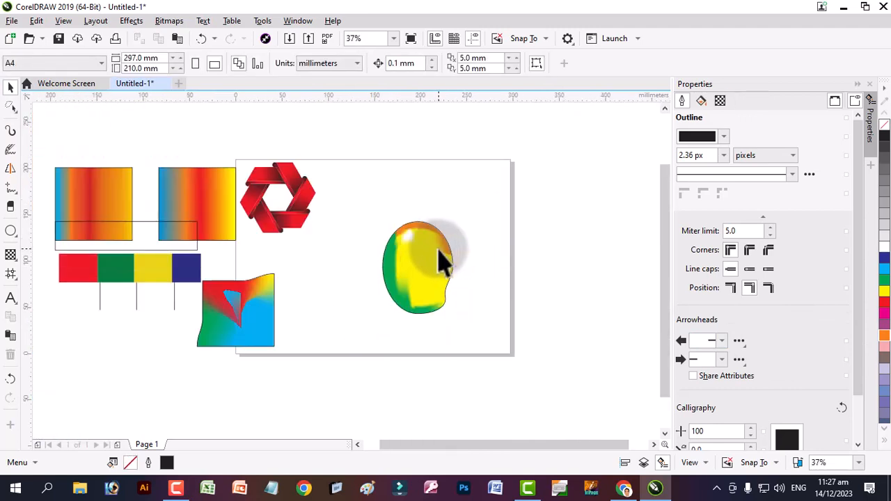
{"action": "scroll", "coordinate": [467, 258], "scroll_direction": "up", "scroll_amount": 2}
{"action": "left_click", "coordinate": [378, 284]}
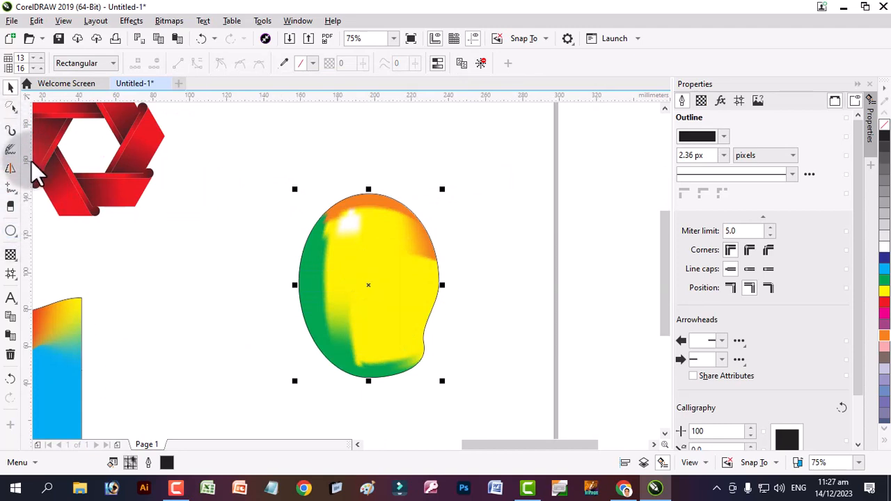
{"action": "left_click", "coordinate": [15, 239]}
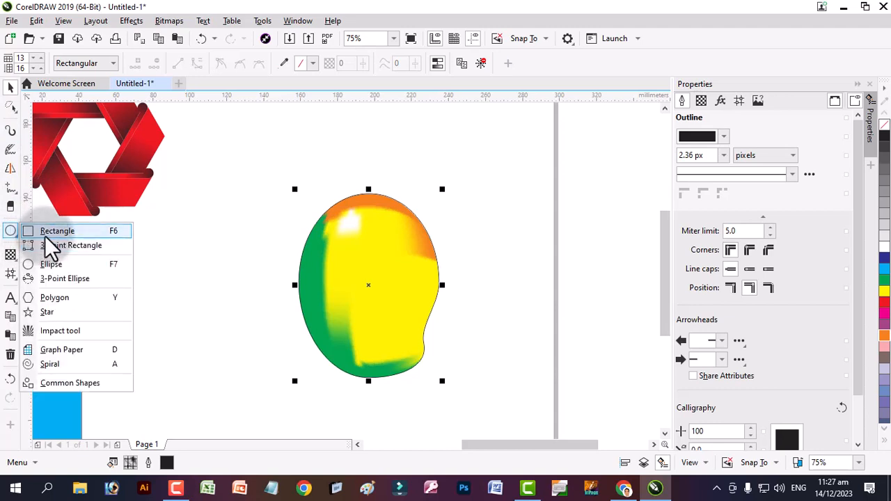
{"action": "left_click", "coordinate": [14, 110]}
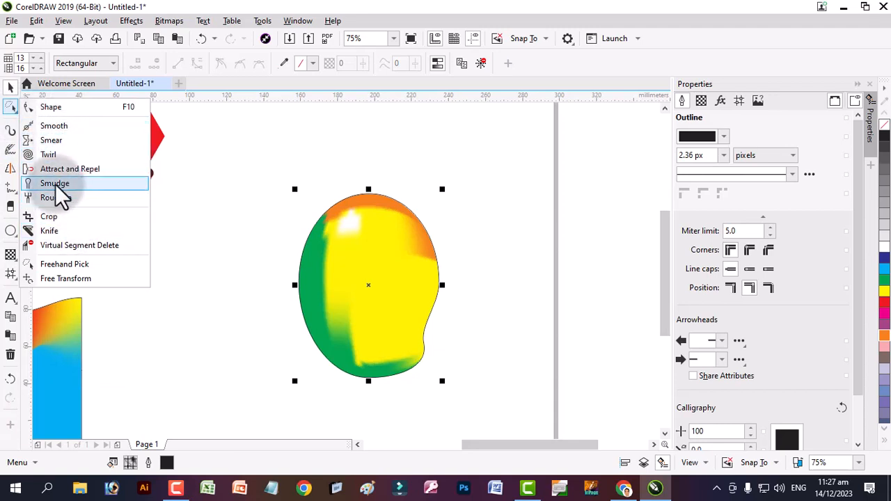
{"action": "left_click", "coordinate": [14, 112]}
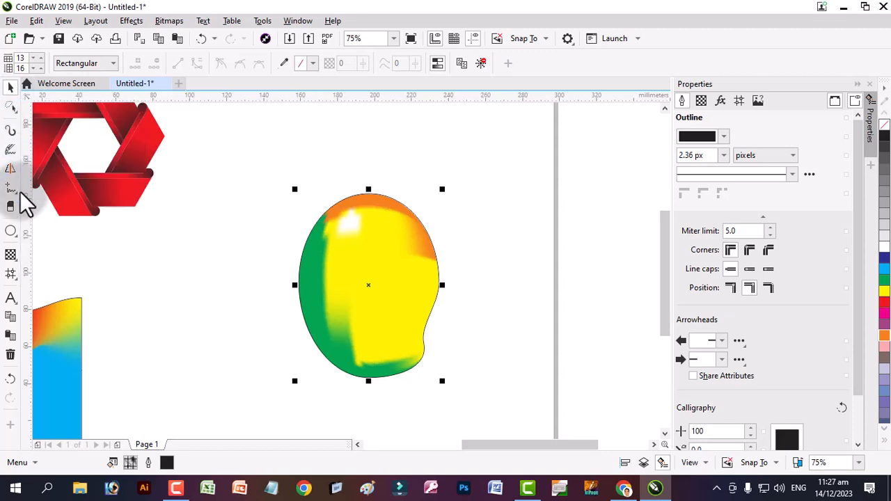
- Draw a closed curved leaf outline about 29 × 60 mm with the Pen tool, beside the mango's upper right
{"action": "left_click", "coordinate": [15, 193]}
{"action": "left_click", "coordinate": [41, 185]}
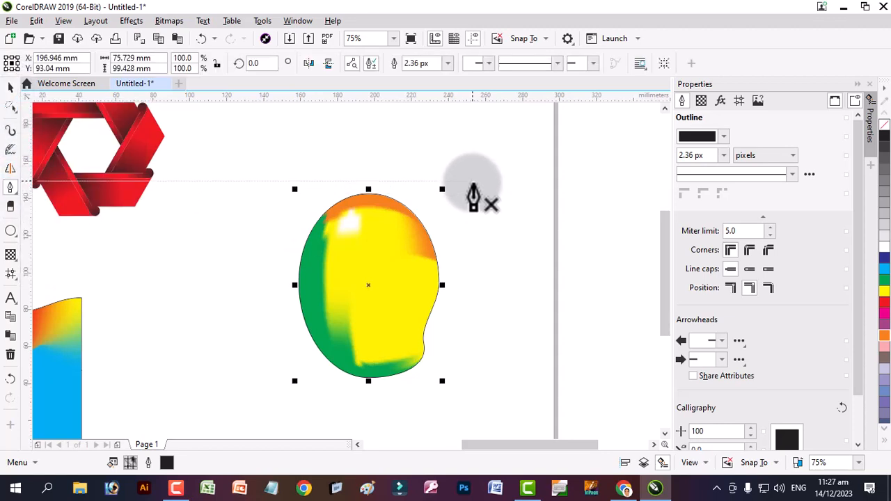
{"action": "left_click", "coordinate": [473, 146]}
{"action": "left_click_drag", "start_coordinate": [477, 206], "coordinate": [498, 239]}
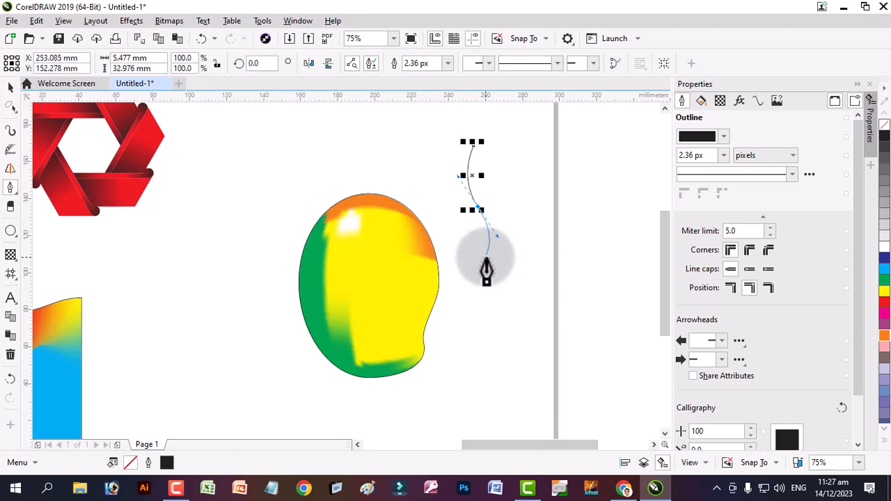
{"action": "left_click", "coordinate": [486, 259]}
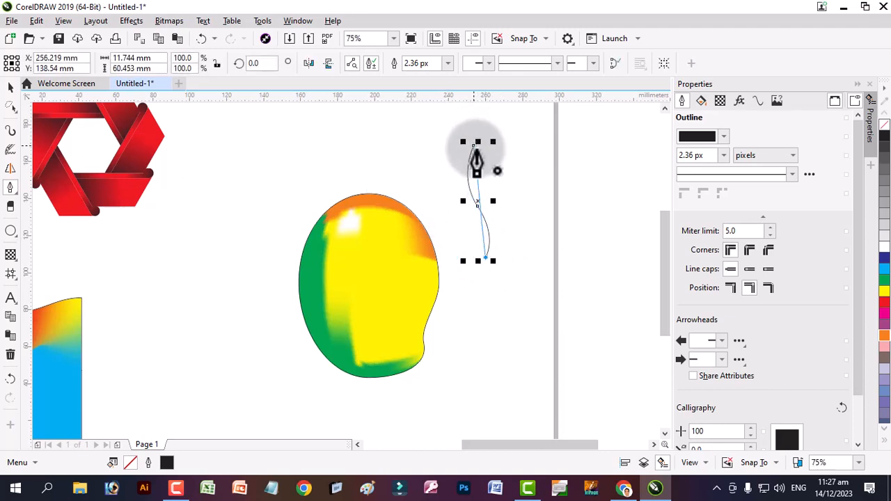
{"action": "left_click_drag", "start_coordinate": [476, 144], "coordinate": [406, 196]}
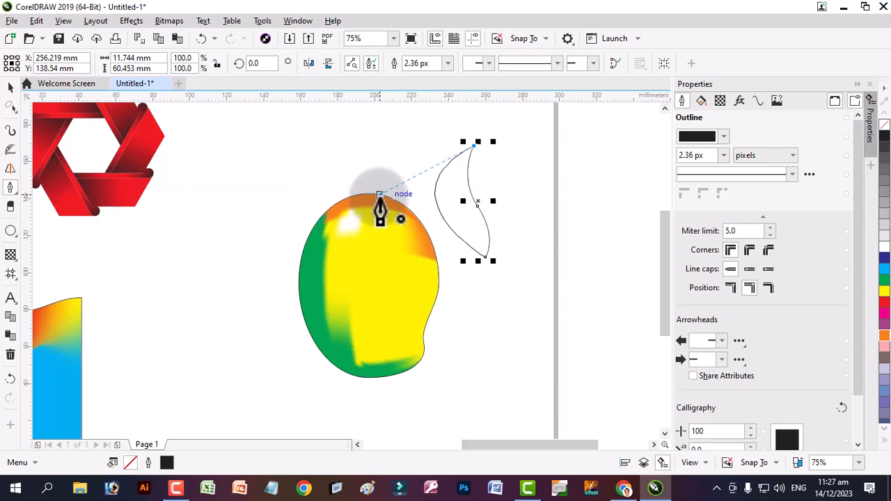
{"action": "left_click", "coordinate": [10, 87]}
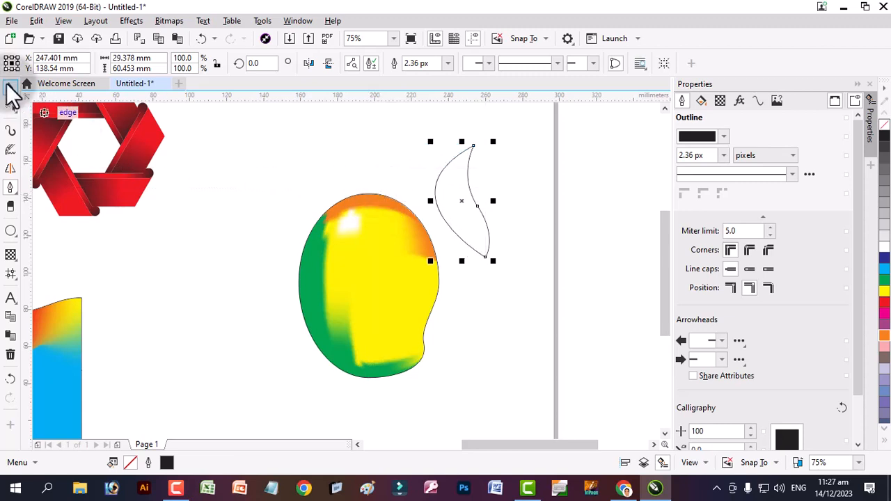
- Rotate the leaf outline to about 165° so its lower end points at the mango's right edge
{"action": "left_click", "coordinate": [456, 203]}
{"action": "left_click_drag", "start_coordinate": [493, 145], "coordinate": [490, 314]}
{"action": "left_click_drag", "start_coordinate": [506, 255], "coordinate": [502, 265]}
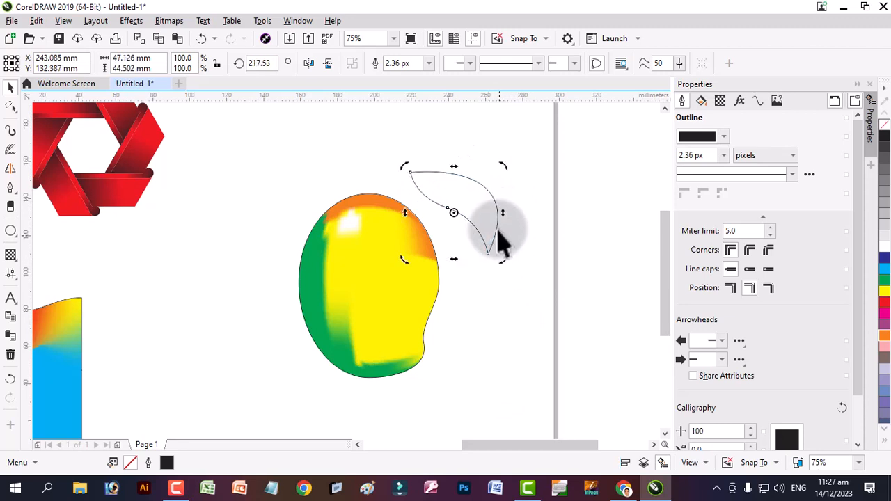
{"action": "left_click", "coordinate": [513, 181]}
{"action": "left_click", "coordinate": [492, 206]}
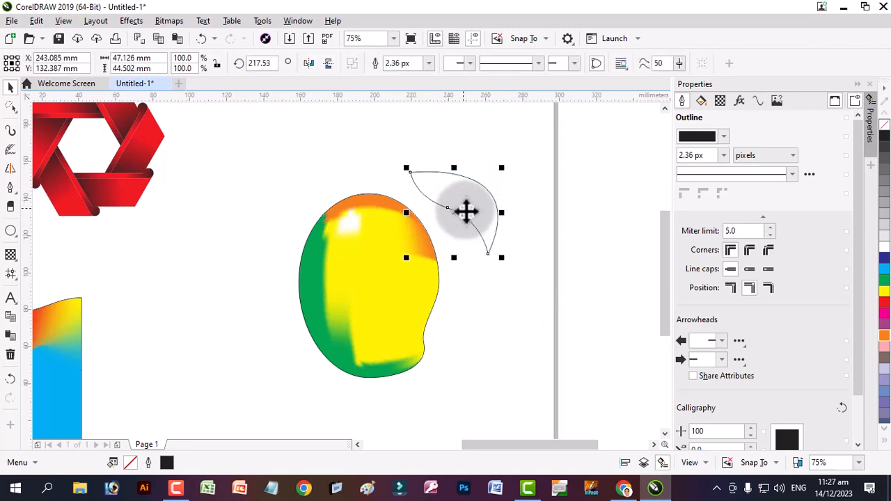
{"action": "left_click", "coordinate": [464, 211]}
{"action": "left_click_drag", "start_coordinate": [501, 177], "coordinate": [500, 219]}
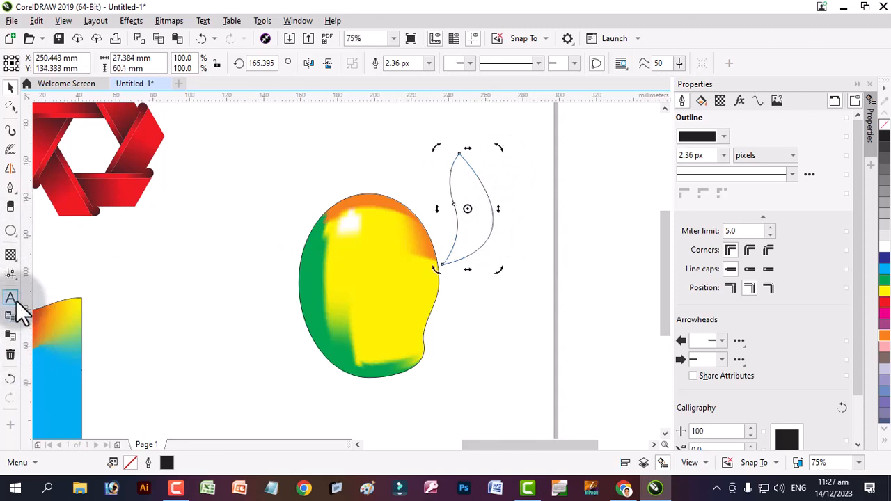
- Apply a 2 × 2 mesh fill to the leaf outline and colour the nodes along its right edge green
{"action": "left_click", "coordinate": [14, 274]}
{"action": "left_click_drag", "start_coordinate": [515, 183], "coordinate": [477, 280]}
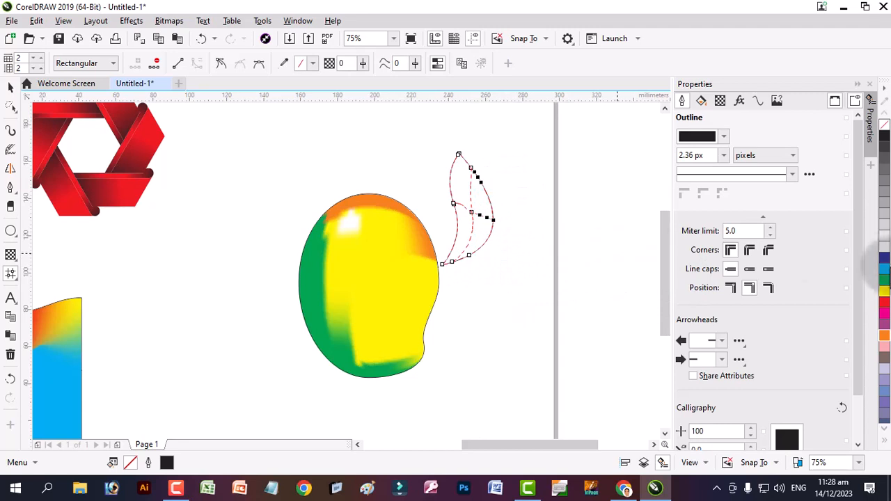
{"action": "left_click", "coordinate": [884, 281]}
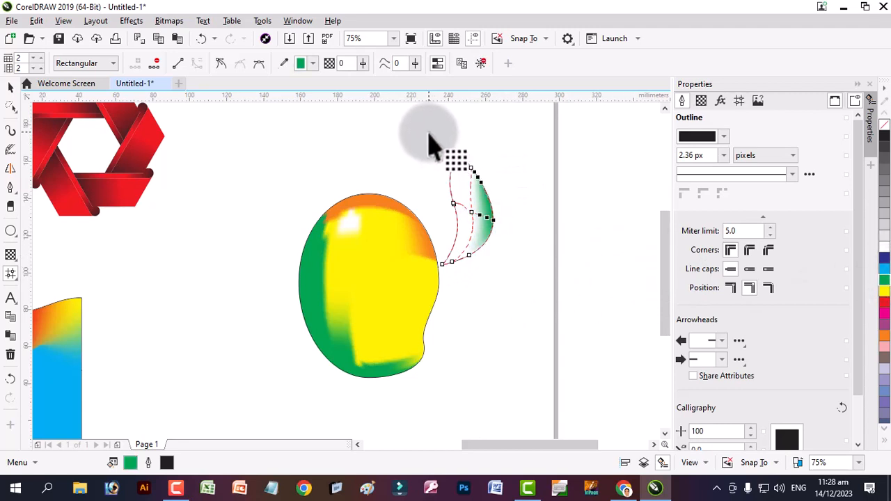
- Colour the mesh nodes along the leaf's left edge light yellow-green
{"action": "left_click_drag", "start_coordinate": [429, 132], "coordinate": [472, 289]}
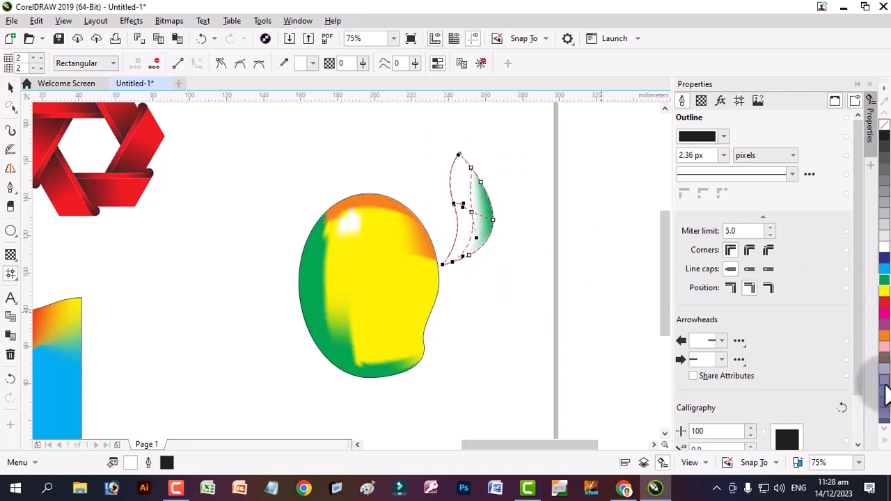
{"action": "left_click", "coordinate": [886, 440]}
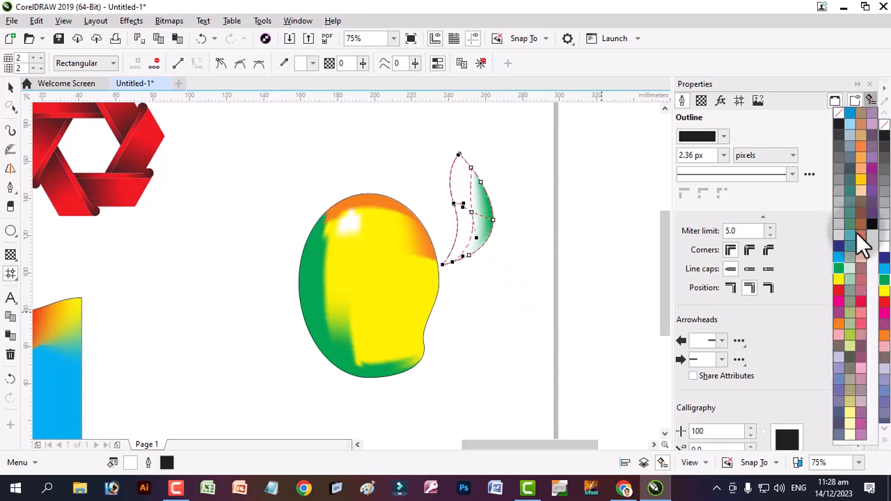
{"action": "left_click_drag", "start_coordinate": [856, 341], "coordinate": [476, 268]}
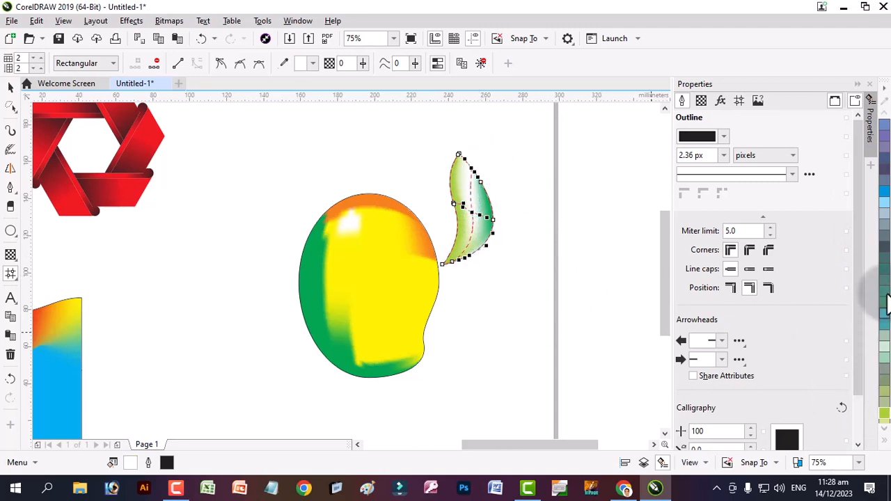
- Colour the leaf's middle column of mesh nodes a darker shade of green, and finish mesh editing
{"action": "left_click", "coordinate": [885, 440]}
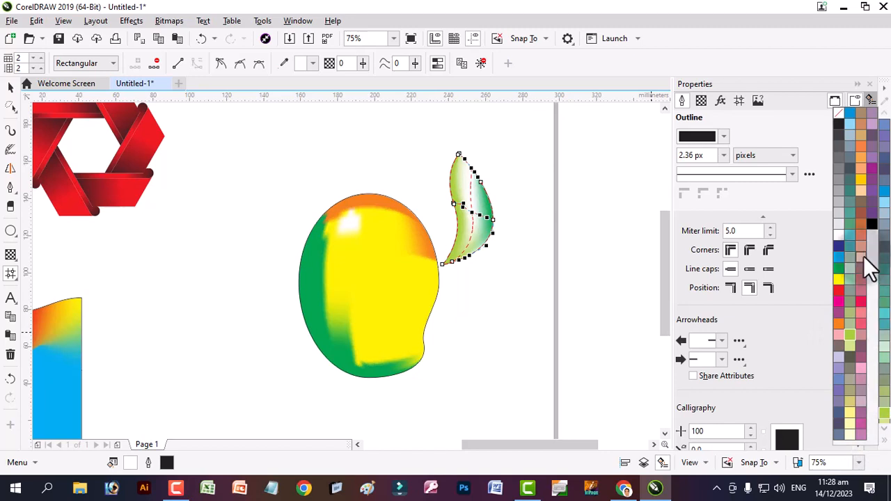
{"action": "left_click", "coordinate": [841, 266]}
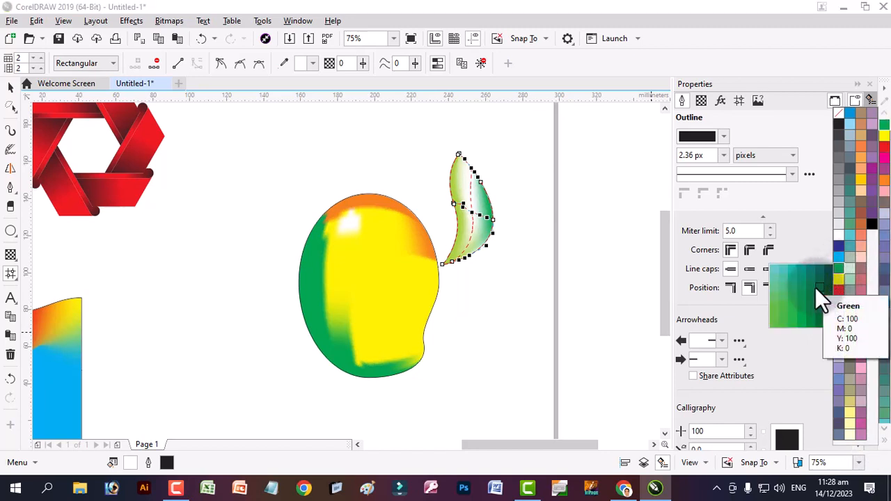
{"action": "left_click", "coordinate": [814, 287]}
{"action": "left_click", "coordinate": [11, 87]}
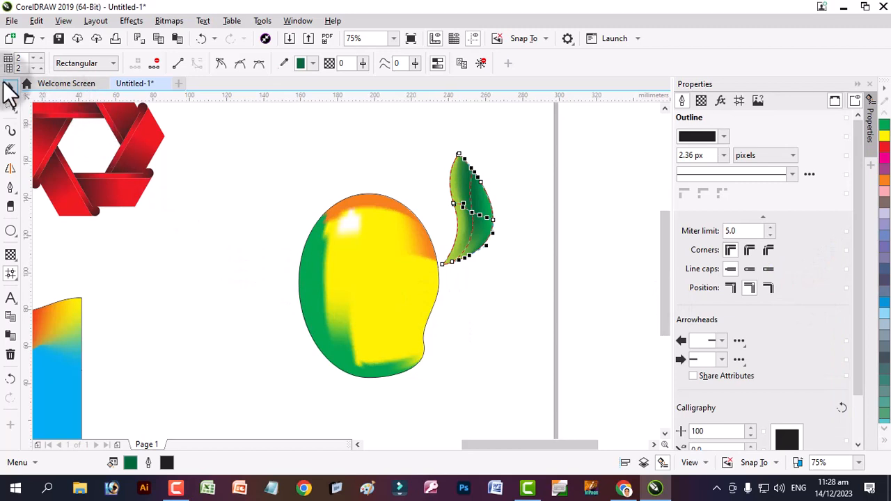
- Rotate the leaf to about 222° and move it so its base rests on top of the mango
{"action": "left_click", "coordinate": [457, 229]}
{"action": "left_click_drag", "start_coordinate": [490, 264], "coordinate": [563, 248]}
{"action": "left_click_drag", "start_coordinate": [496, 209], "coordinate": [430, 216]}
- Draw a curved stem about 15 × 20 mm with the Pen tool, ending where the leaf meets the mango's top
{"action": "scroll", "coordinate": [389, 202], "scroll_direction": "up", "scroll_amount": 2}
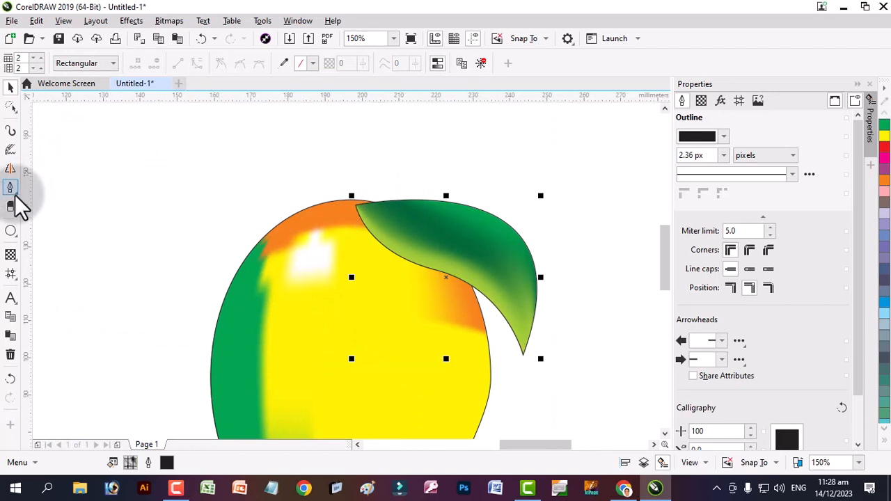
{"action": "left_click", "coordinate": [12, 189]}
{"action": "left_click", "coordinate": [41, 187]}
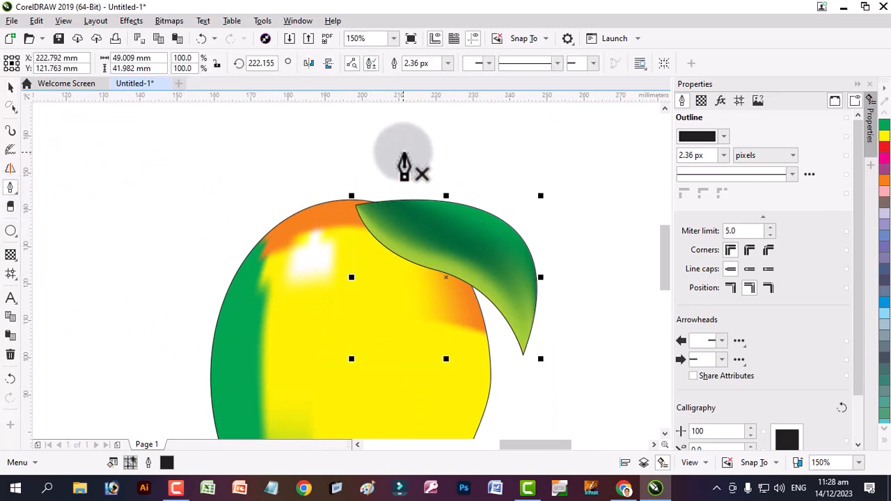
{"action": "left_click", "coordinate": [411, 135]}
{"action": "left_click_drag", "start_coordinate": [356, 209], "coordinate": [365, 239]}
{"action": "left_click", "coordinate": [10, 87]}
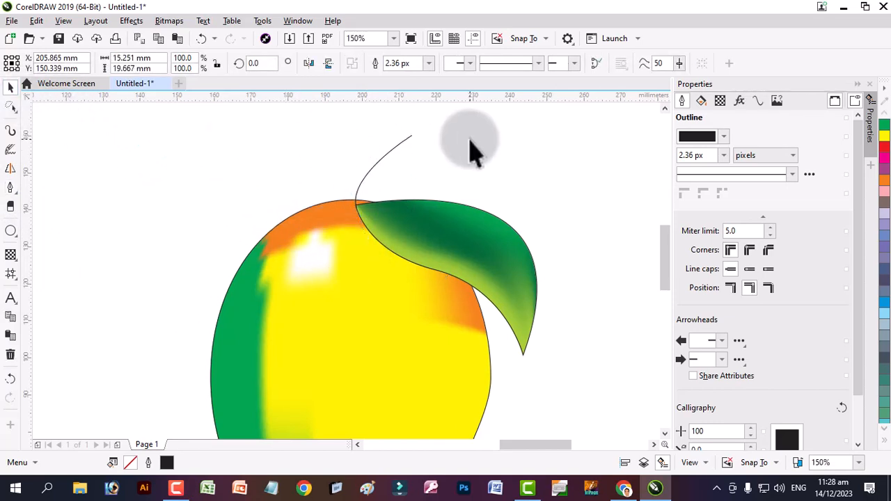
- Set the stem curve's outline width to 10 px in the Outline Pen settings
{"action": "left_click", "coordinate": [469, 139]}
{"action": "left_click", "coordinate": [394, 158]}
{"action": "left_click", "coordinate": [404, 161]}
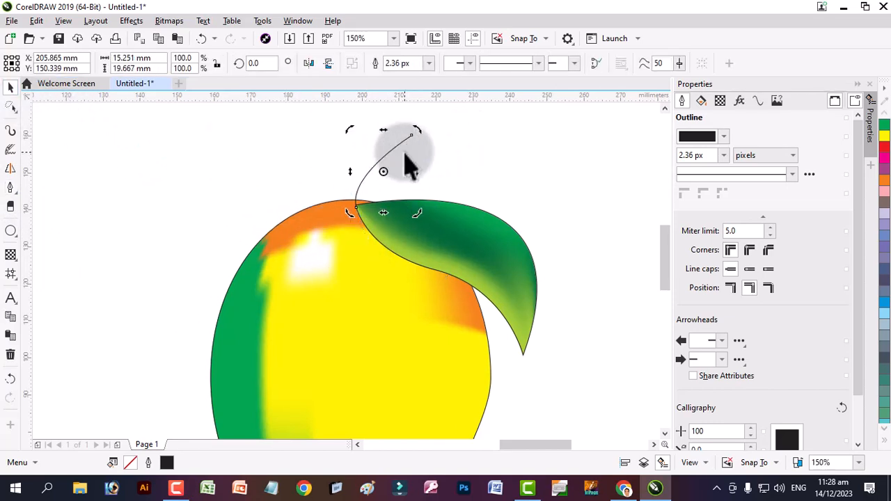
{"action": "key", "text": "F12"}
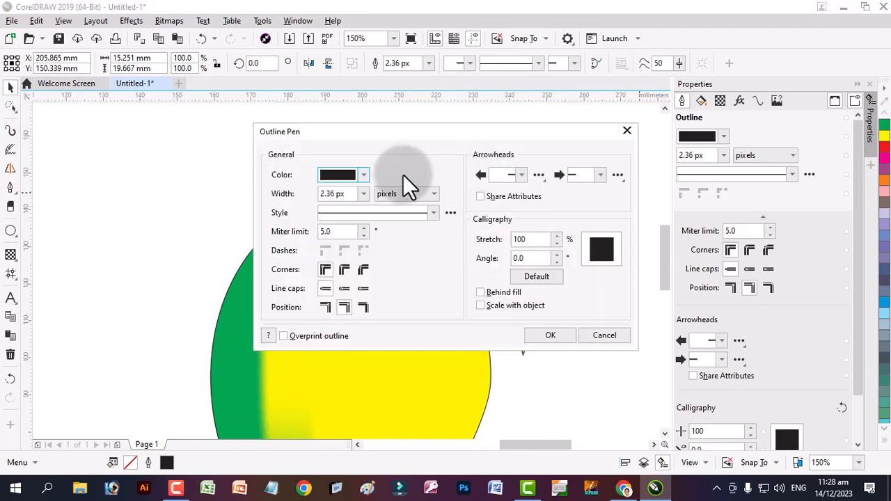
{"action": "left_click", "coordinate": [363, 193]}
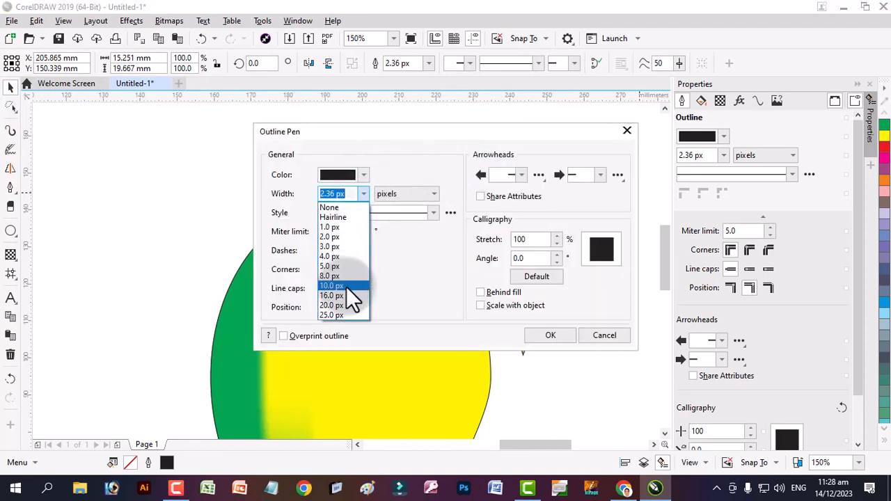
{"action": "left_click", "coordinate": [344, 286]}
- Change the stem's outline colour to a dark green and apply the outline settings
{"action": "left_click", "coordinate": [346, 180]}
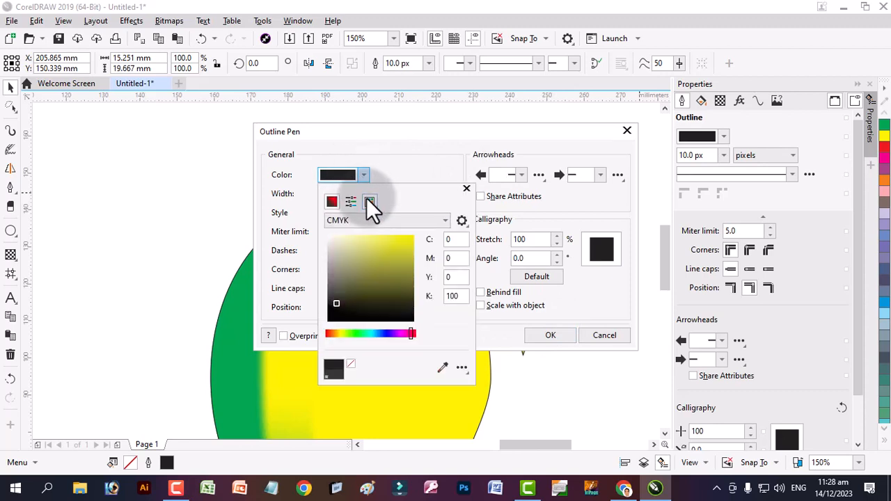
{"action": "left_click", "coordinate": [369, 200]}
{"action": "left_click", "coordinate": [356, 206]}
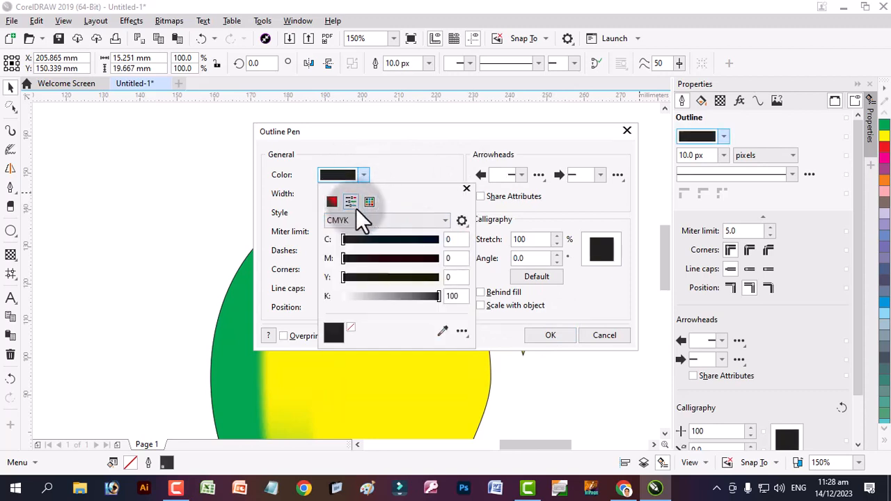
{"action": "left_click", "coordinate": [331, 202]}
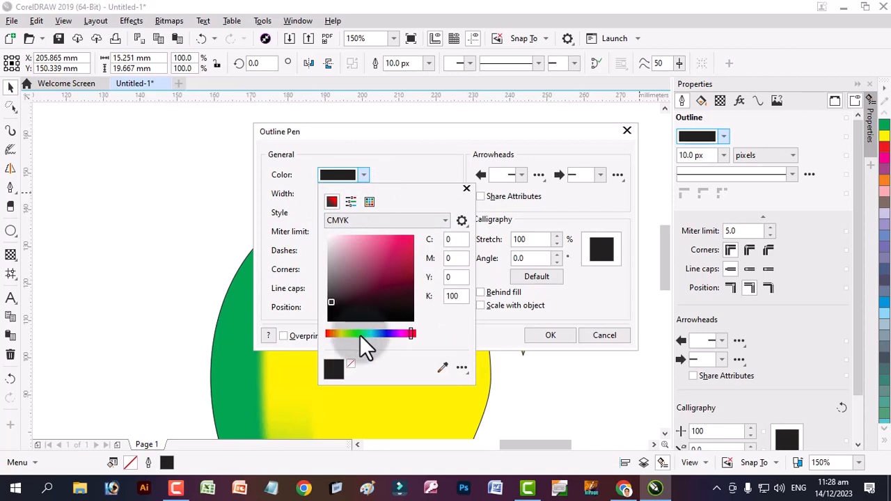
{"action": "left_click", "coordinate": [360, 335]}
{"action": "left_click", "coordinate": [392, 289]}
{"action": "left_click", "coordinate": [399, 281]}
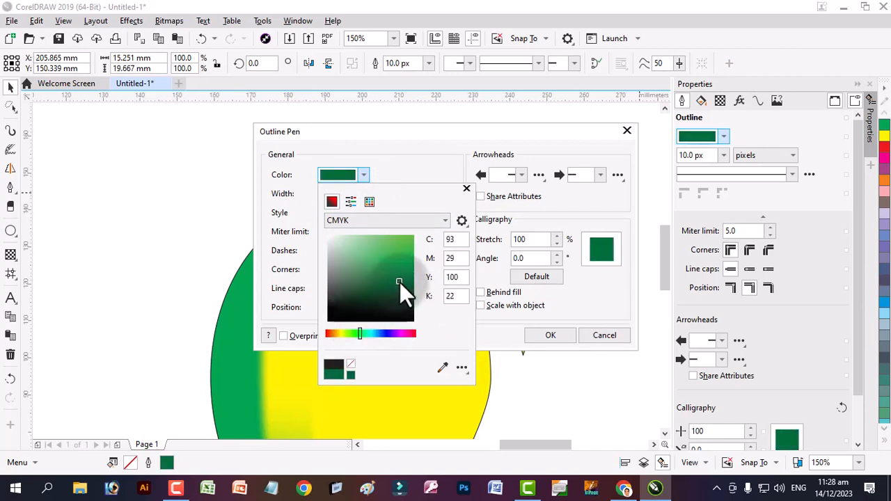
{"action": "left_click", "coordinate": [400, 295]}
{"action": "left_click", "coordinate": [402, 288]}
{"action": "left_click", "coordinate": [552, 335]}
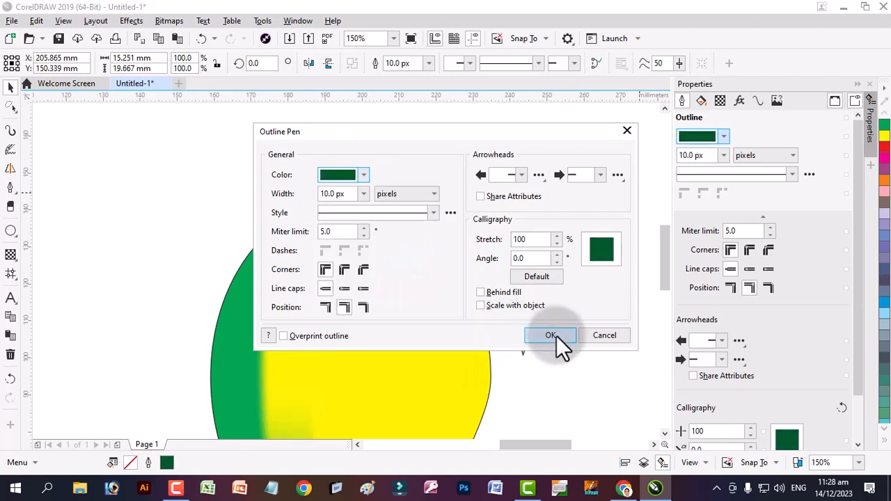
{"action": "left_click", "coordinate": [550, 335]}
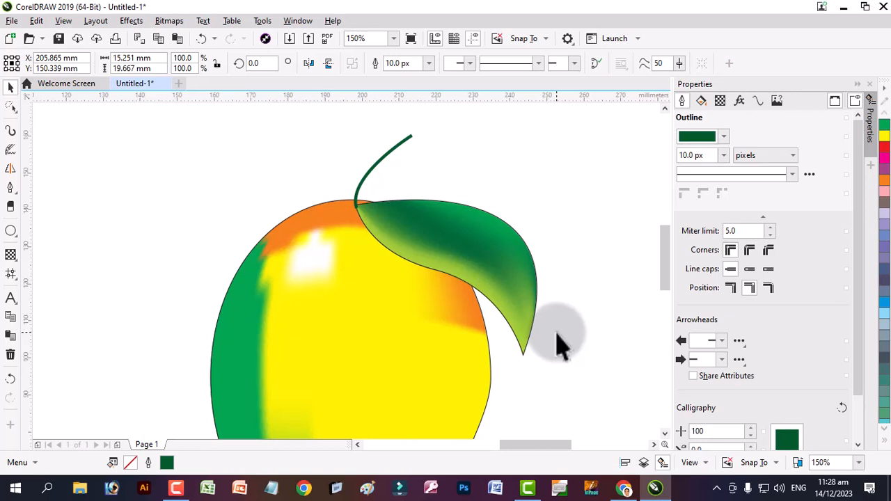
- Set the stem's outline width to 20 px and deselect it
{"action": "left_click", "coordinate": [408, 142]}
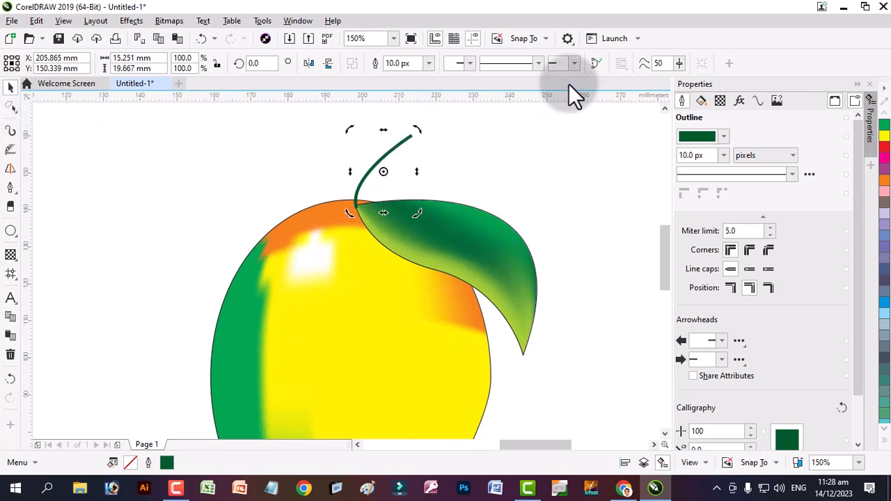
{"action": "left_click", "coordinate": [427, 64]}
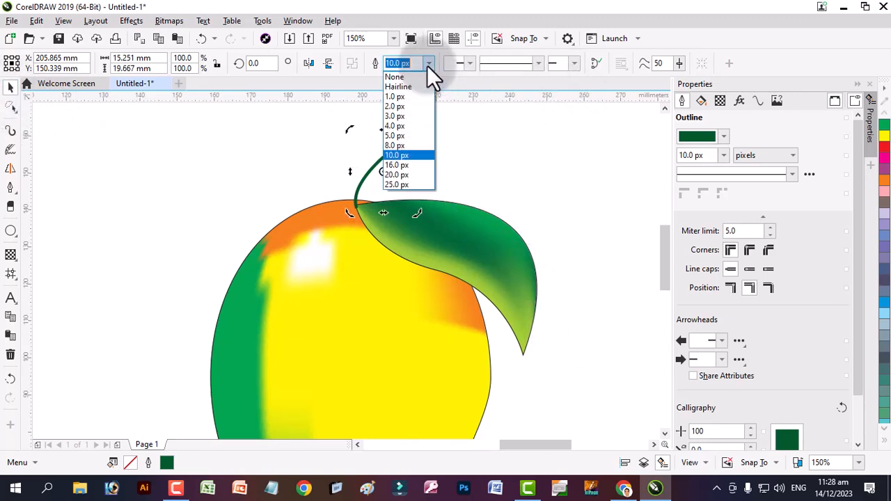
{"action": "left_click", "coordinate": [420, 176]}
{"action": "left_click", "coordinate": [509, 179]}
{"action": "scroll", "coordinate": [508, 181], "scroll_direction": "down", "scroll_amount": 4}
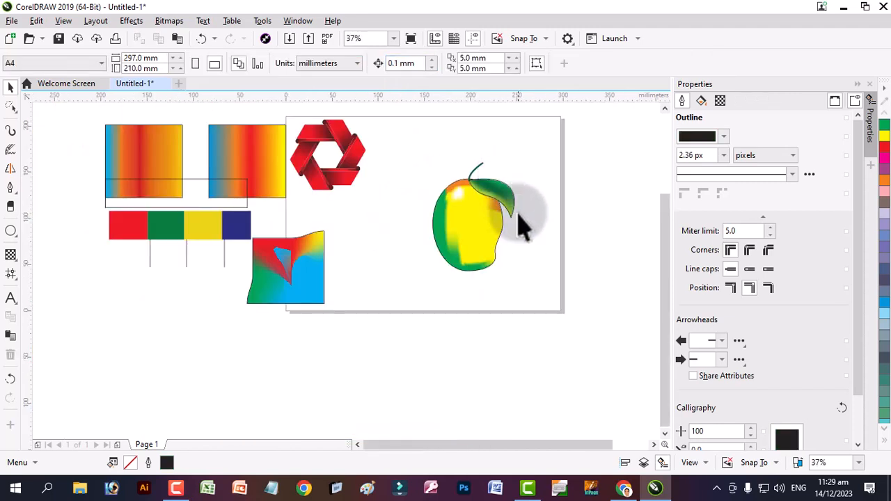
{"action": "scroll", "coordinate": [508, 202], "scroll_direction": "down", "scroll_amount": 2}
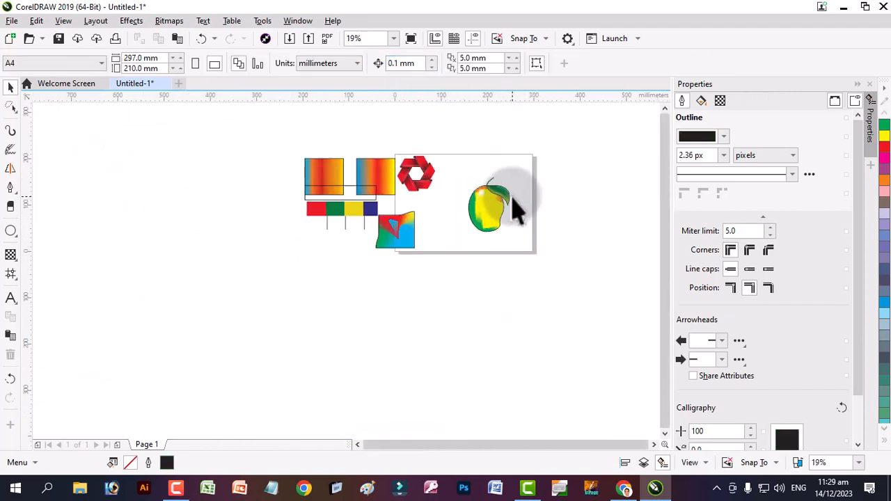
{"action": "scroll", "coordinate": [515, 216], "scroll_direction": "up", "scroll_amount": 2}
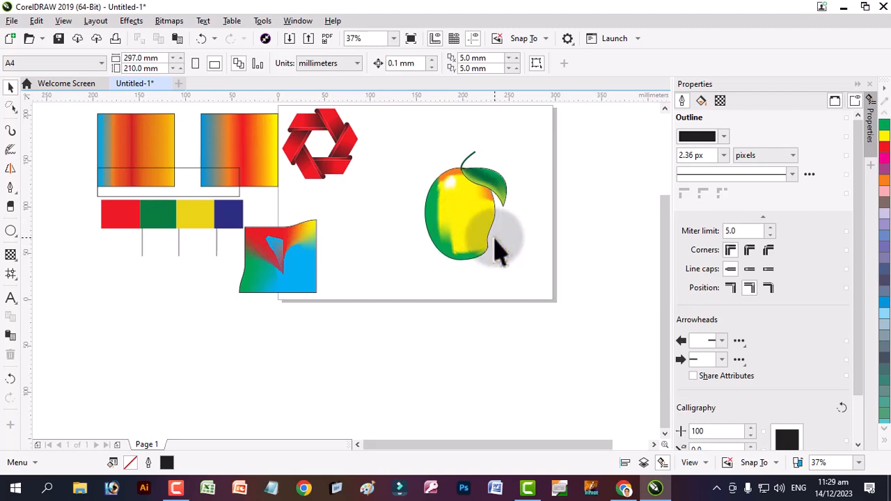
{"action": "left_click", "coordinate": [176, 489]}
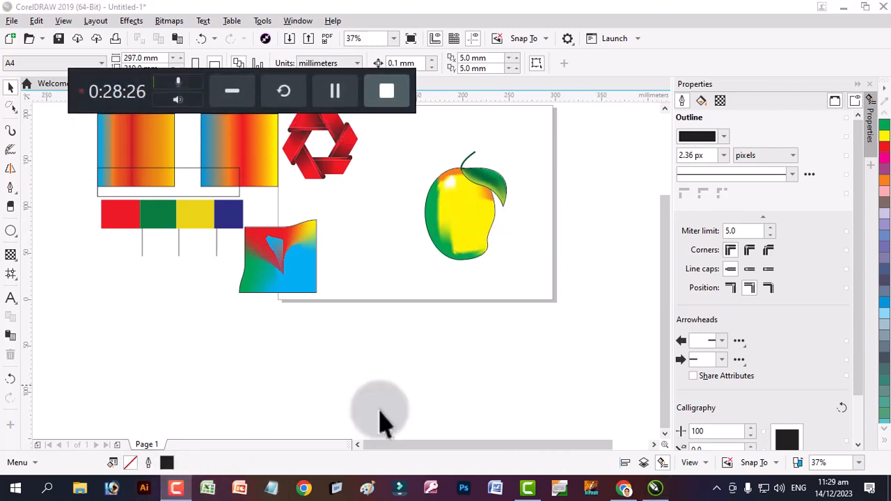